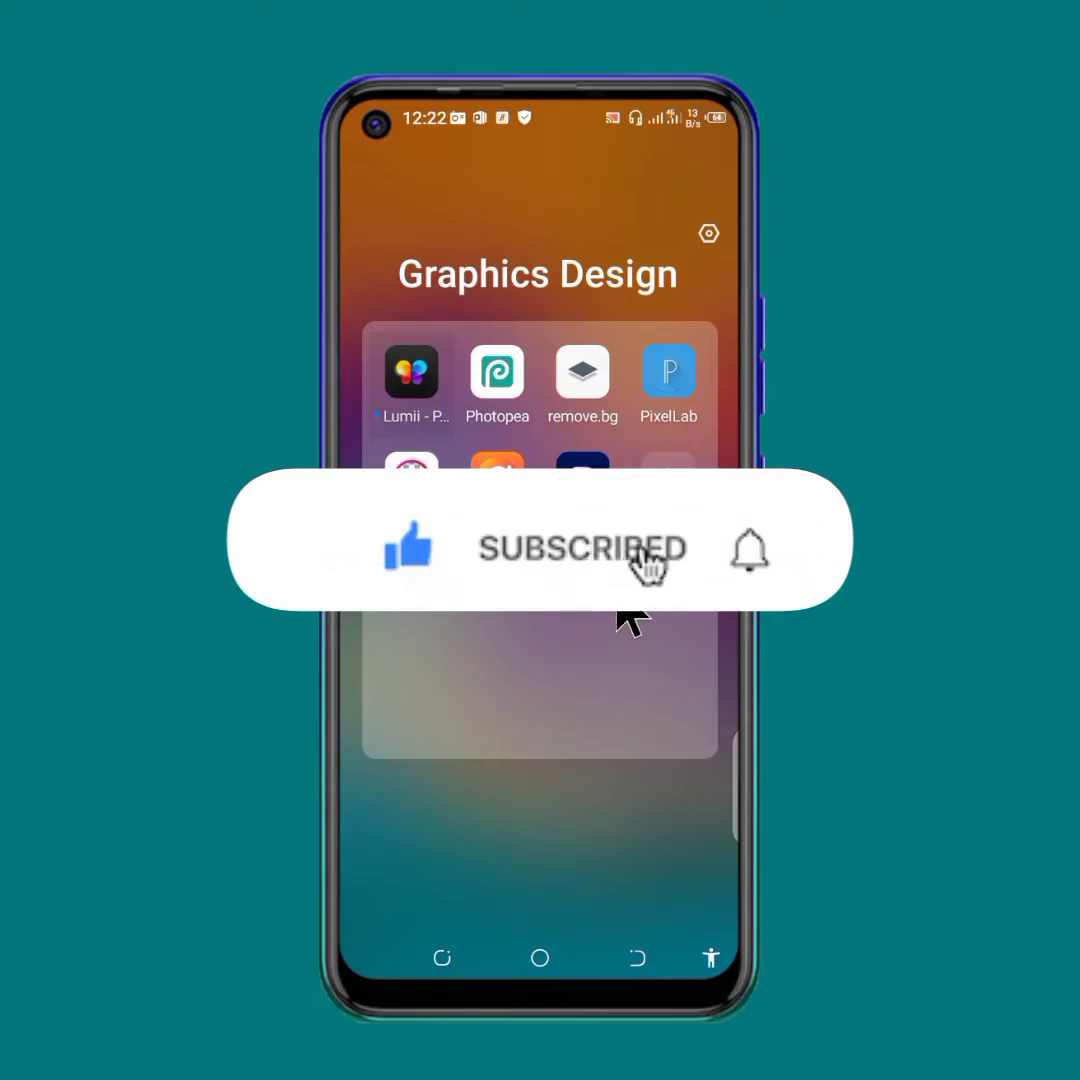
Open PixelLab and decline recovering the autosaved session.
left_click(666, 383)
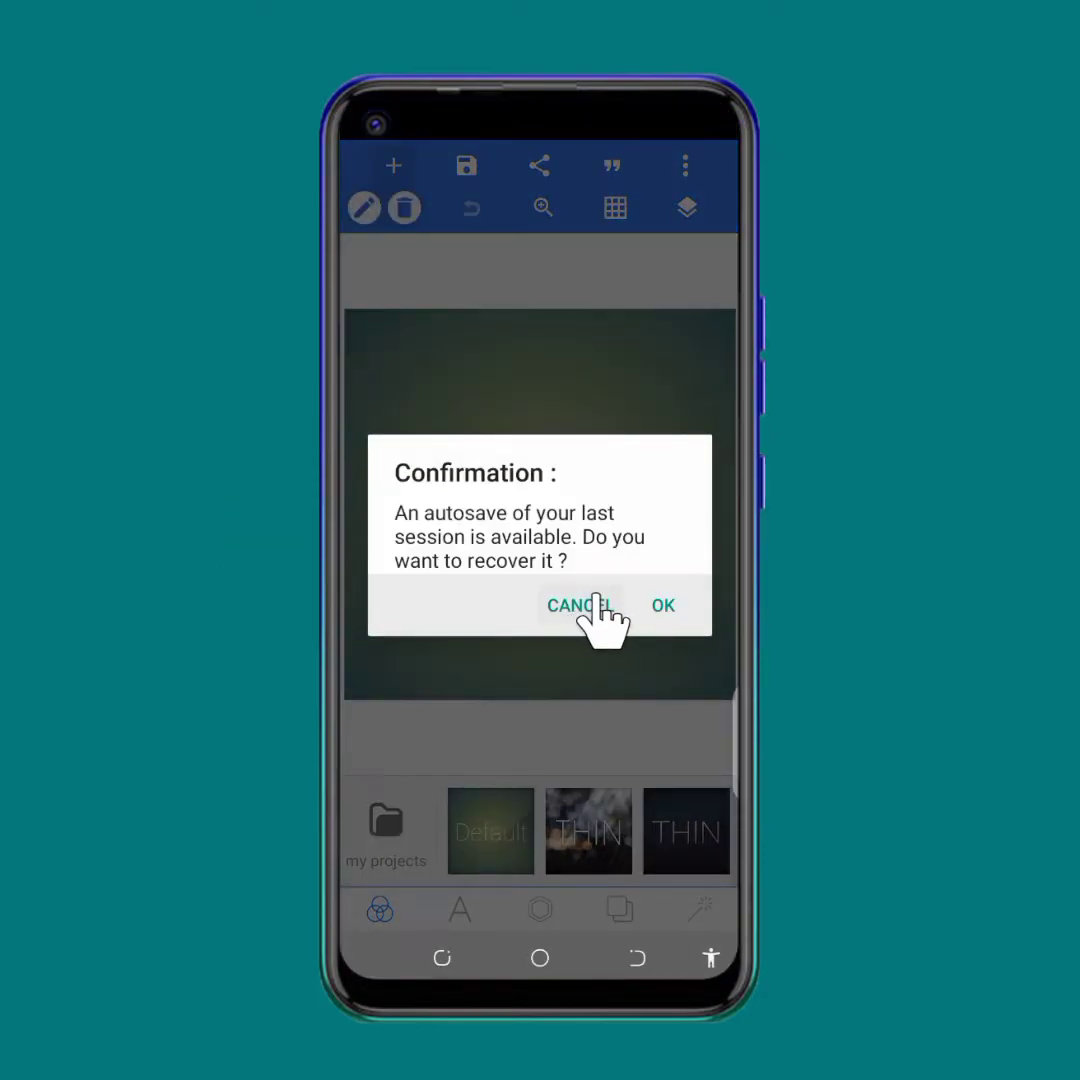
left_click(580, 606)
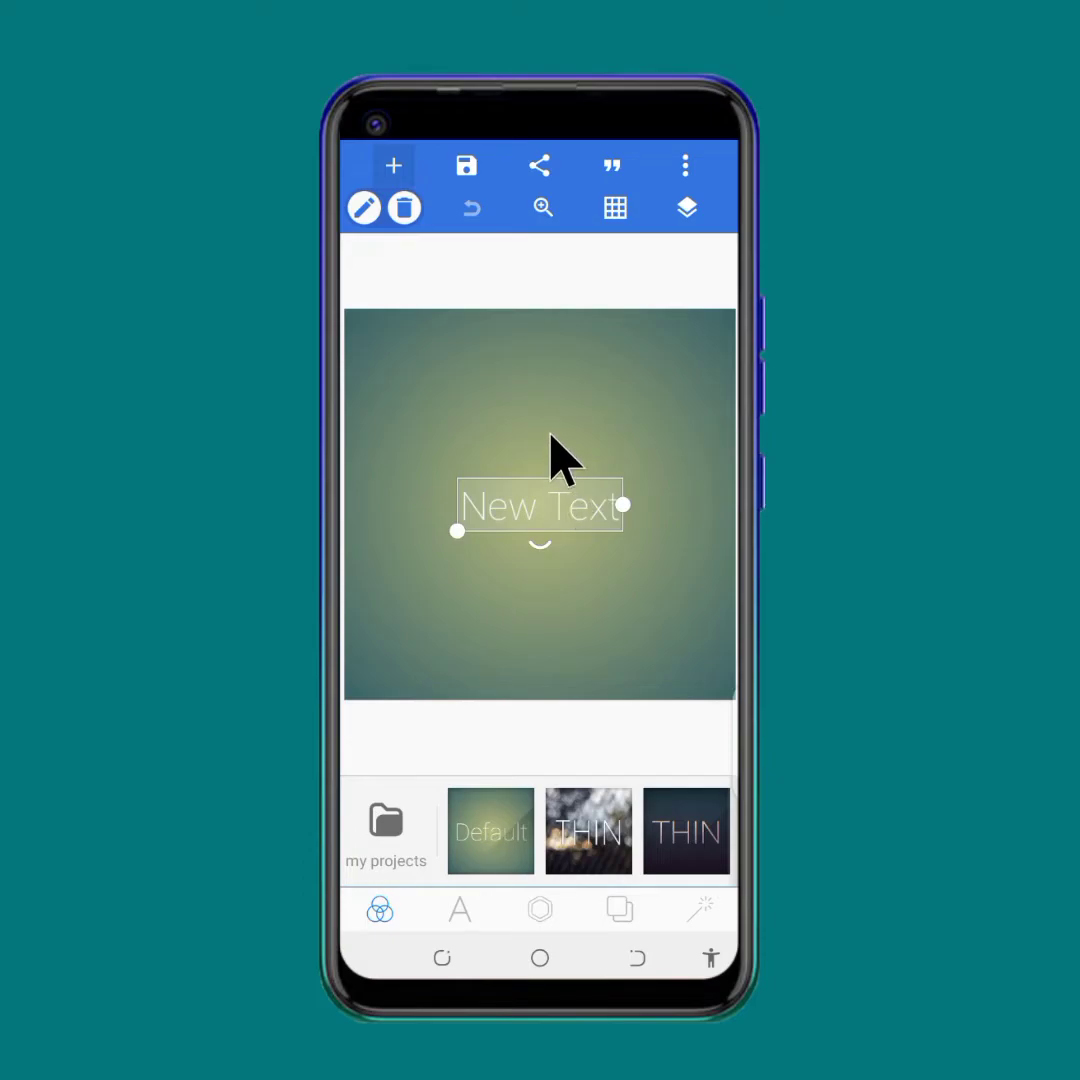
left_click(551, 400)
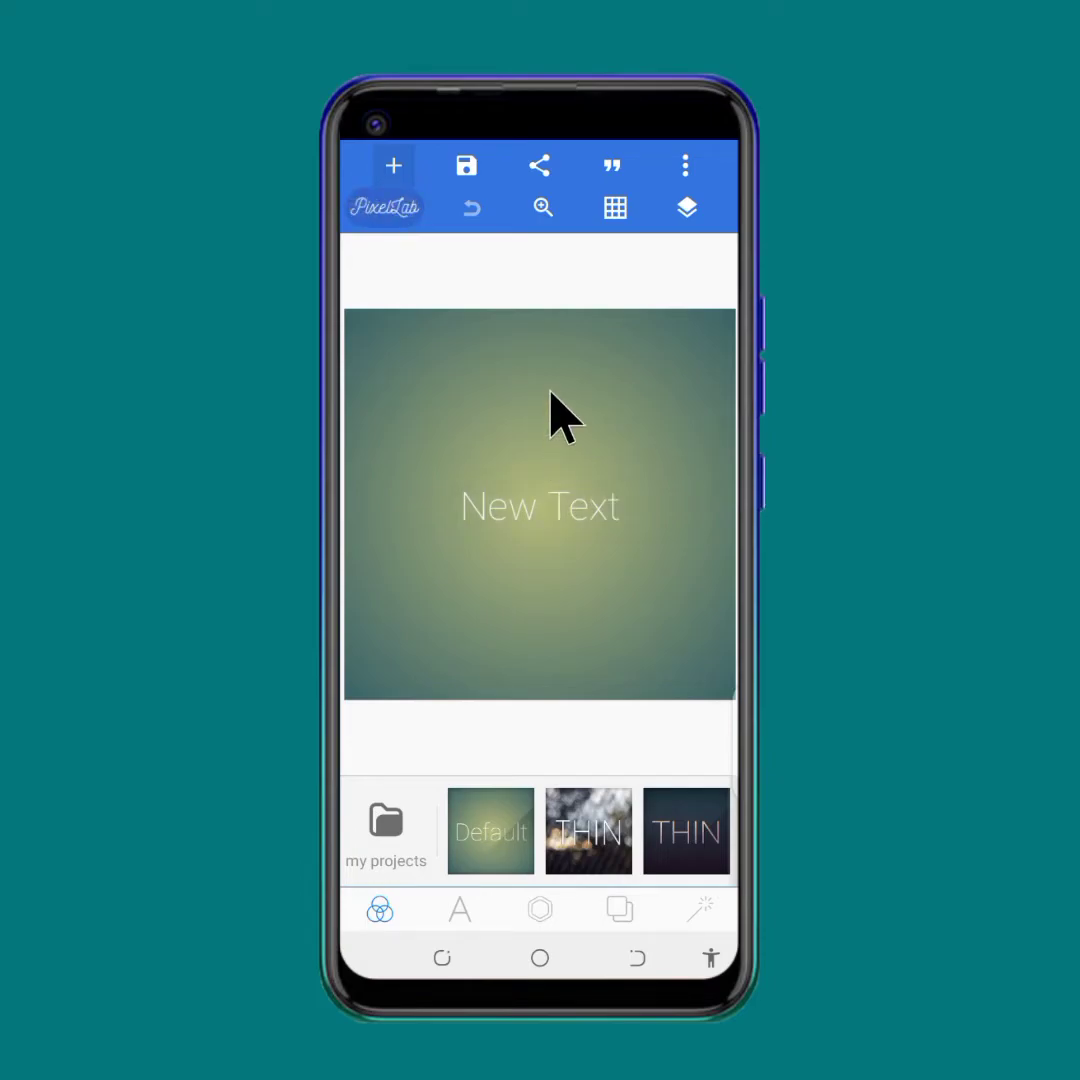
left_click(530, 508)
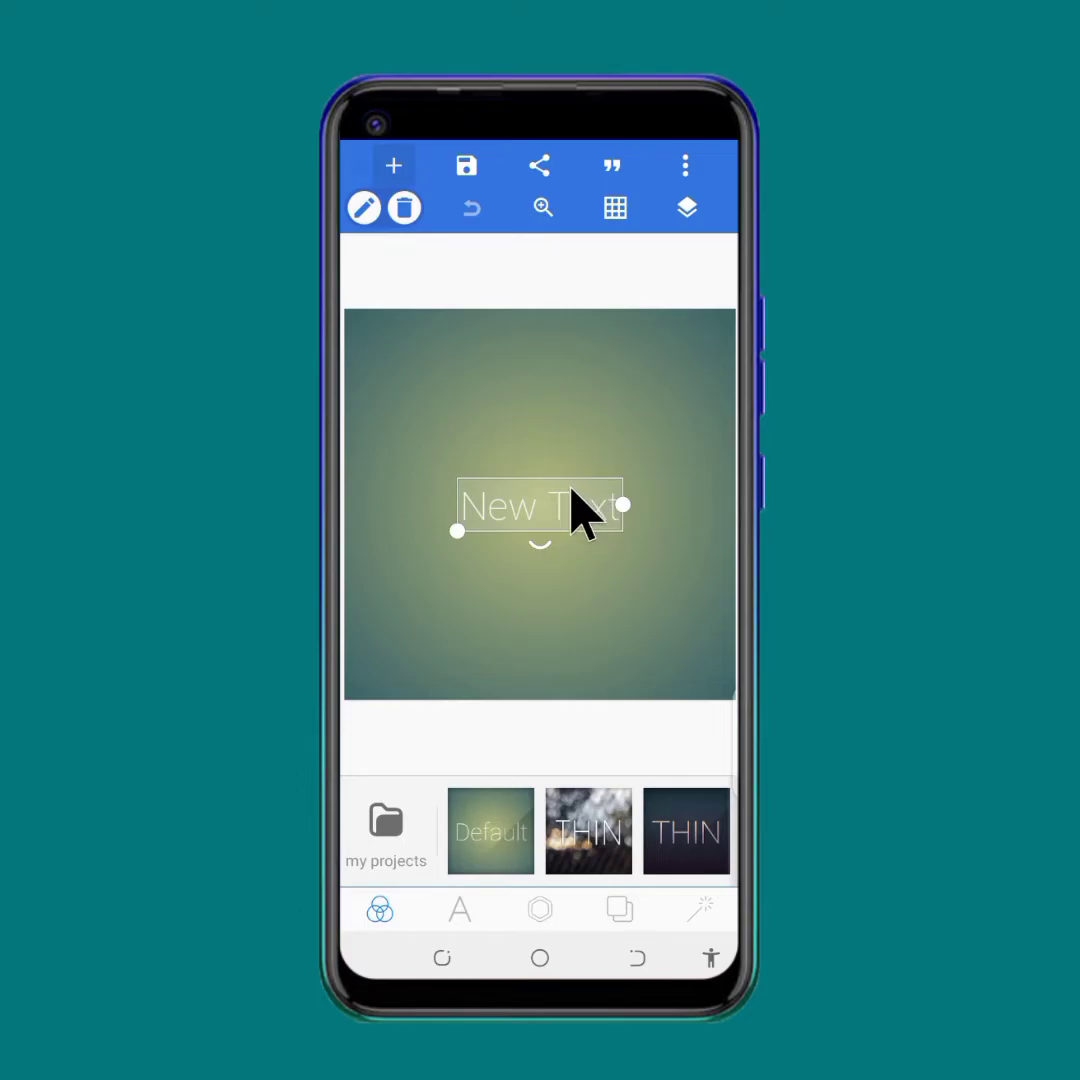
left_click(531, 416)
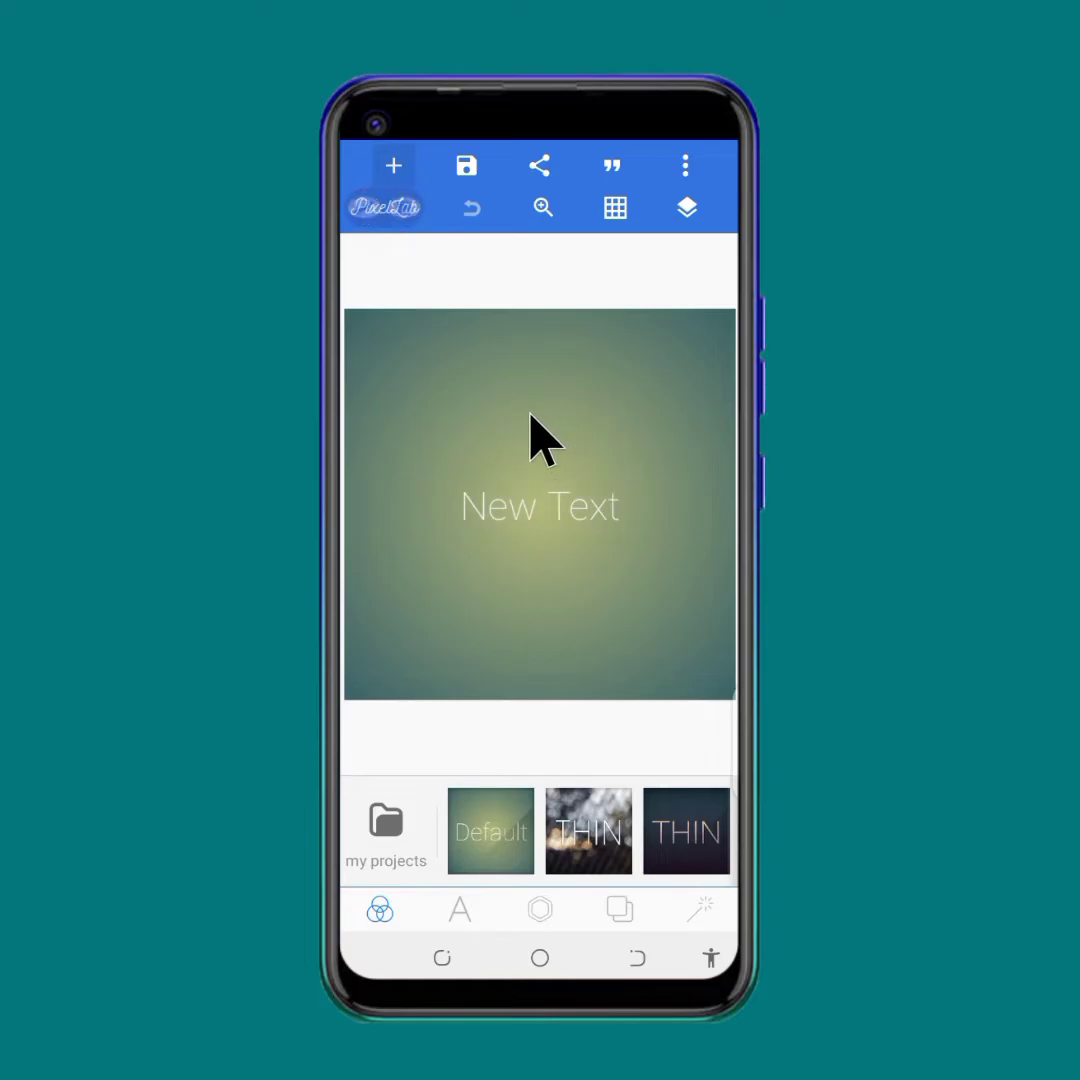
left_click(525, 492)
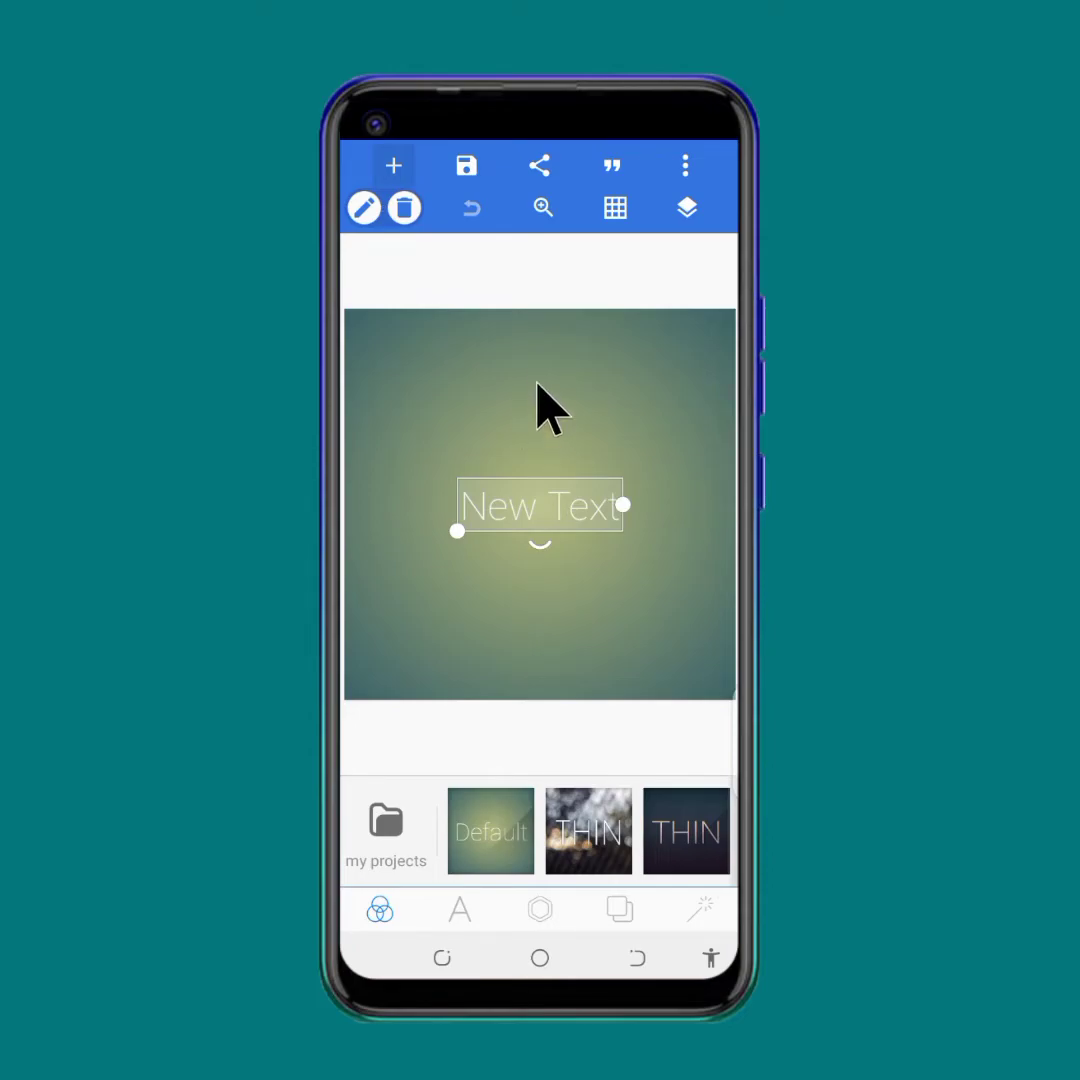
left_click(529, 343)
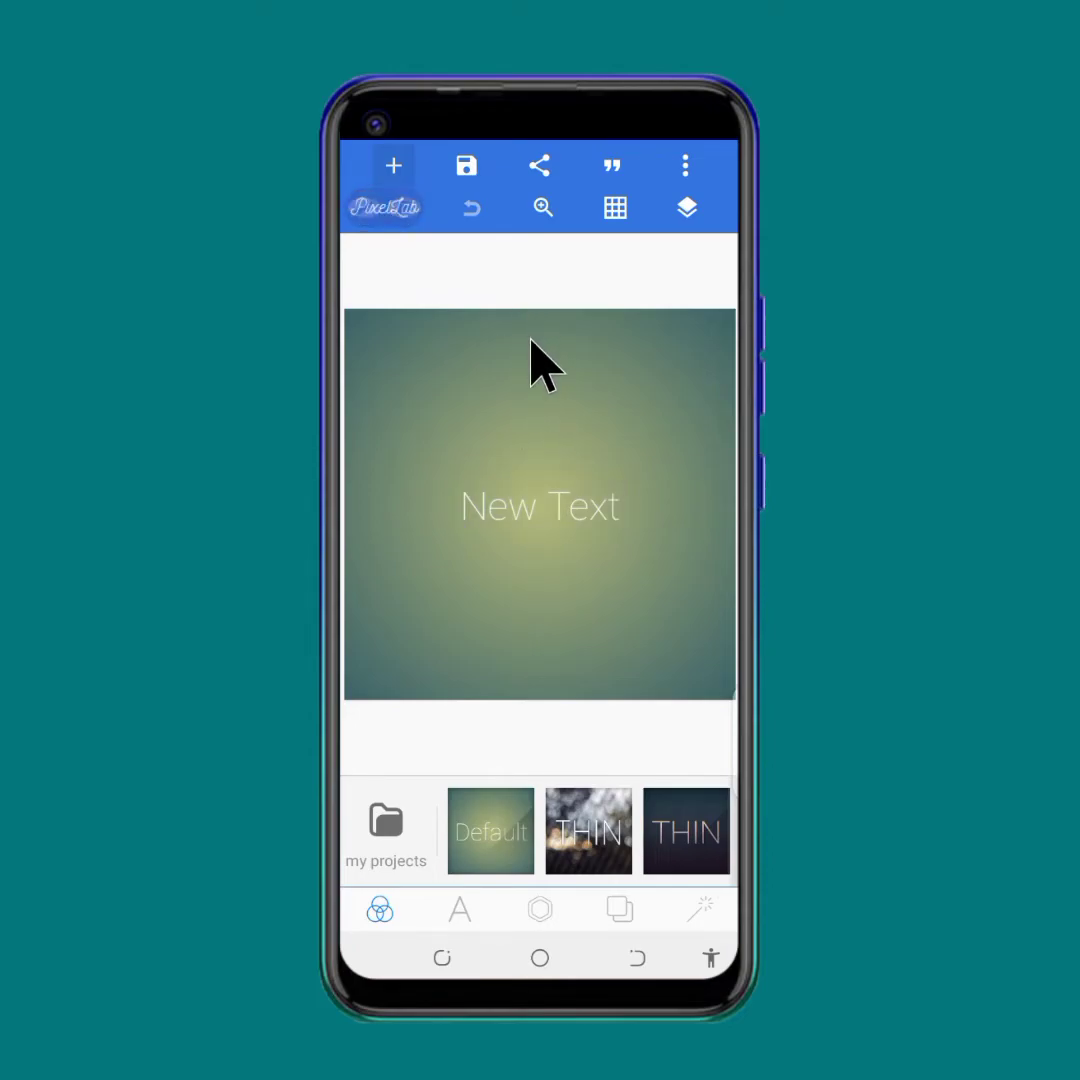
left_click(396, 165)
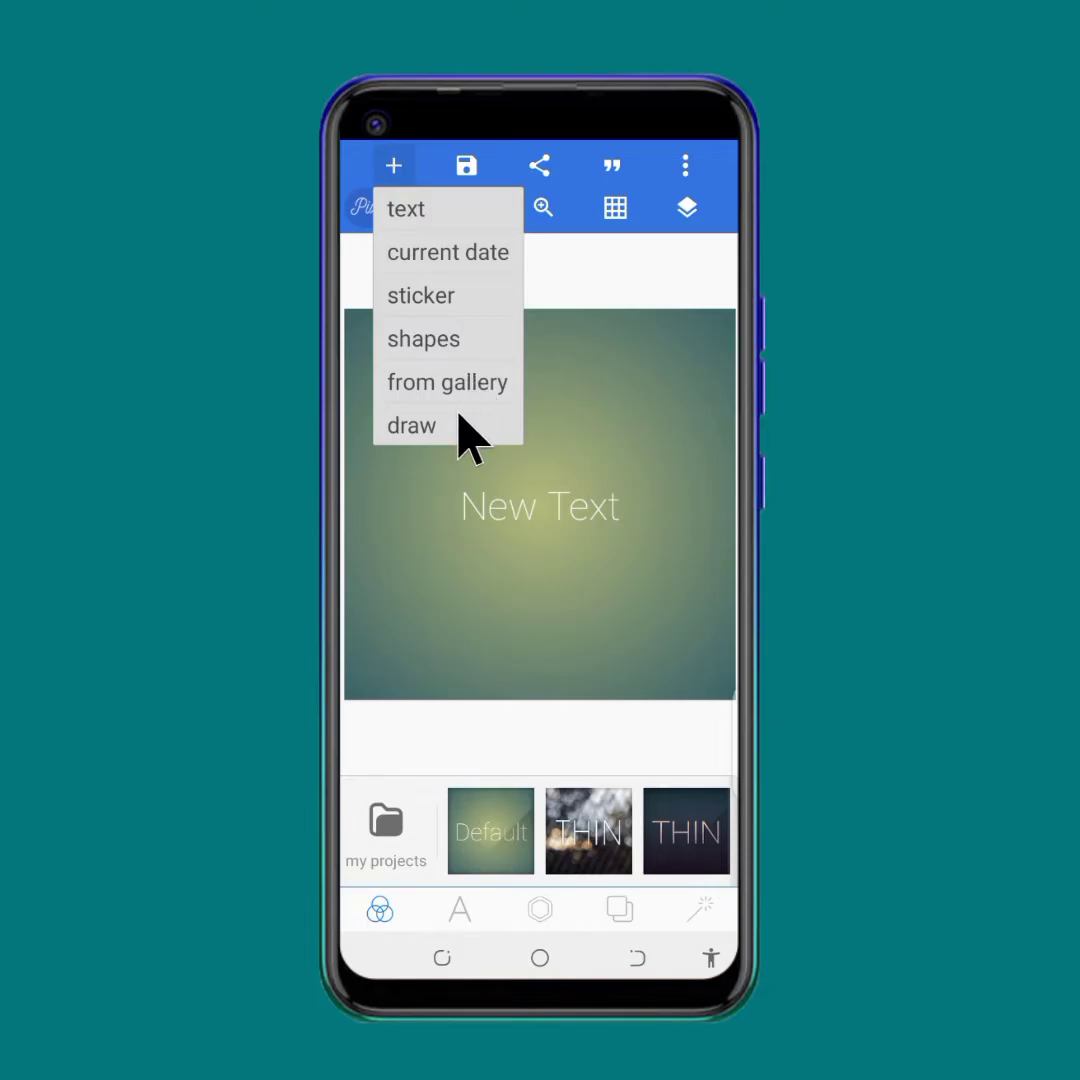
left_click(393, 165)
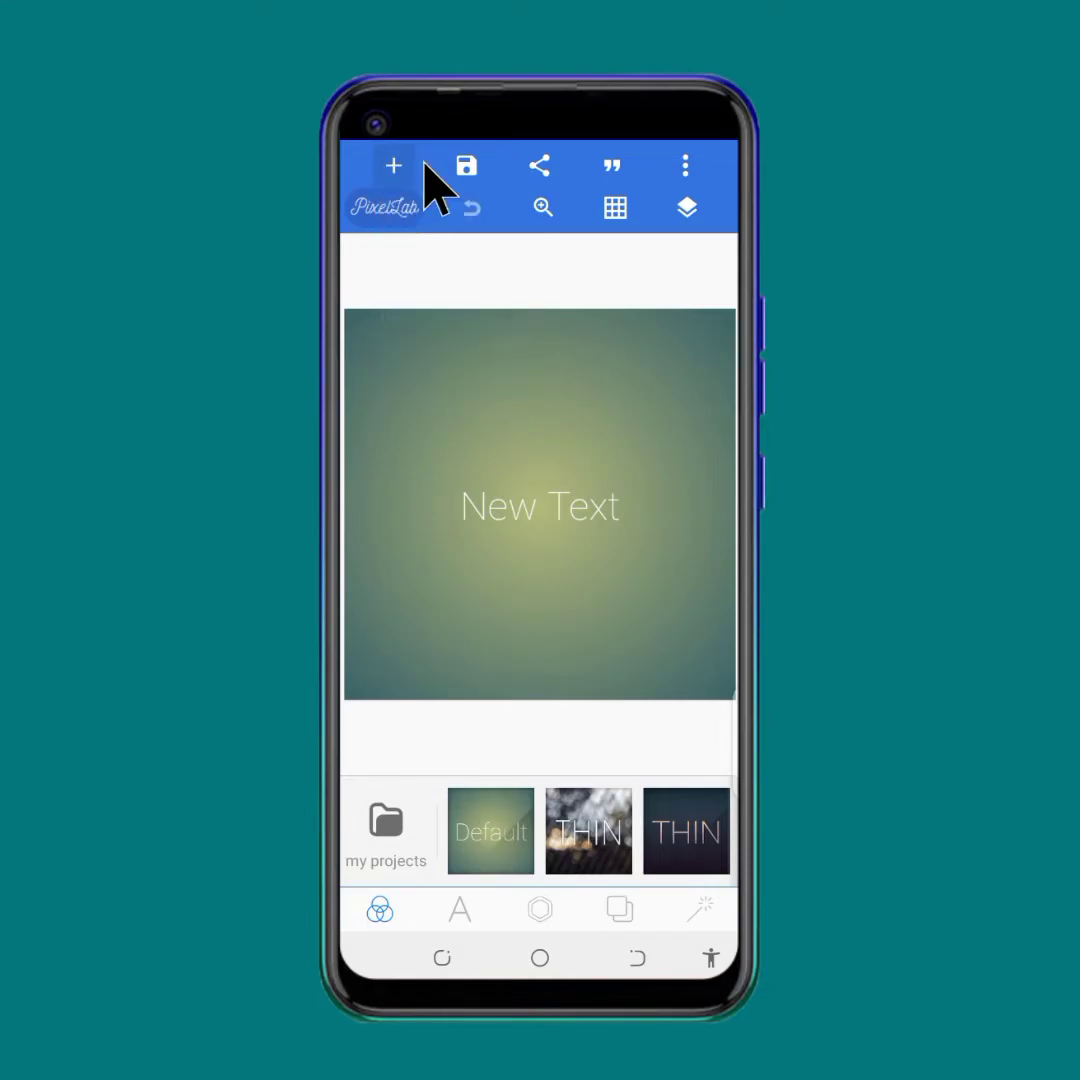
left_click(467, 167)
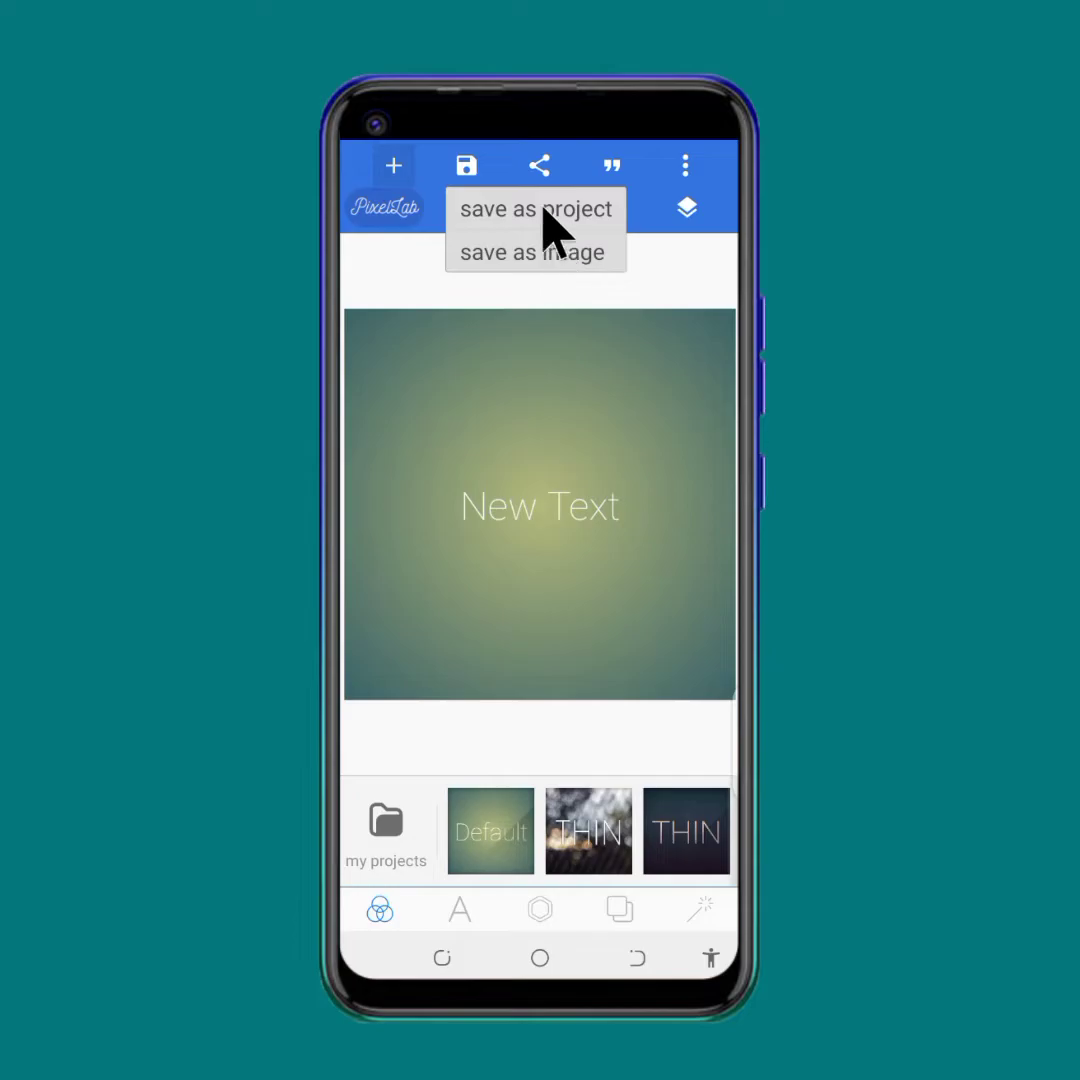
left_click(474, 172)
Open the image export and share options and start dismissing the banner ad.
left_click(540, 166)
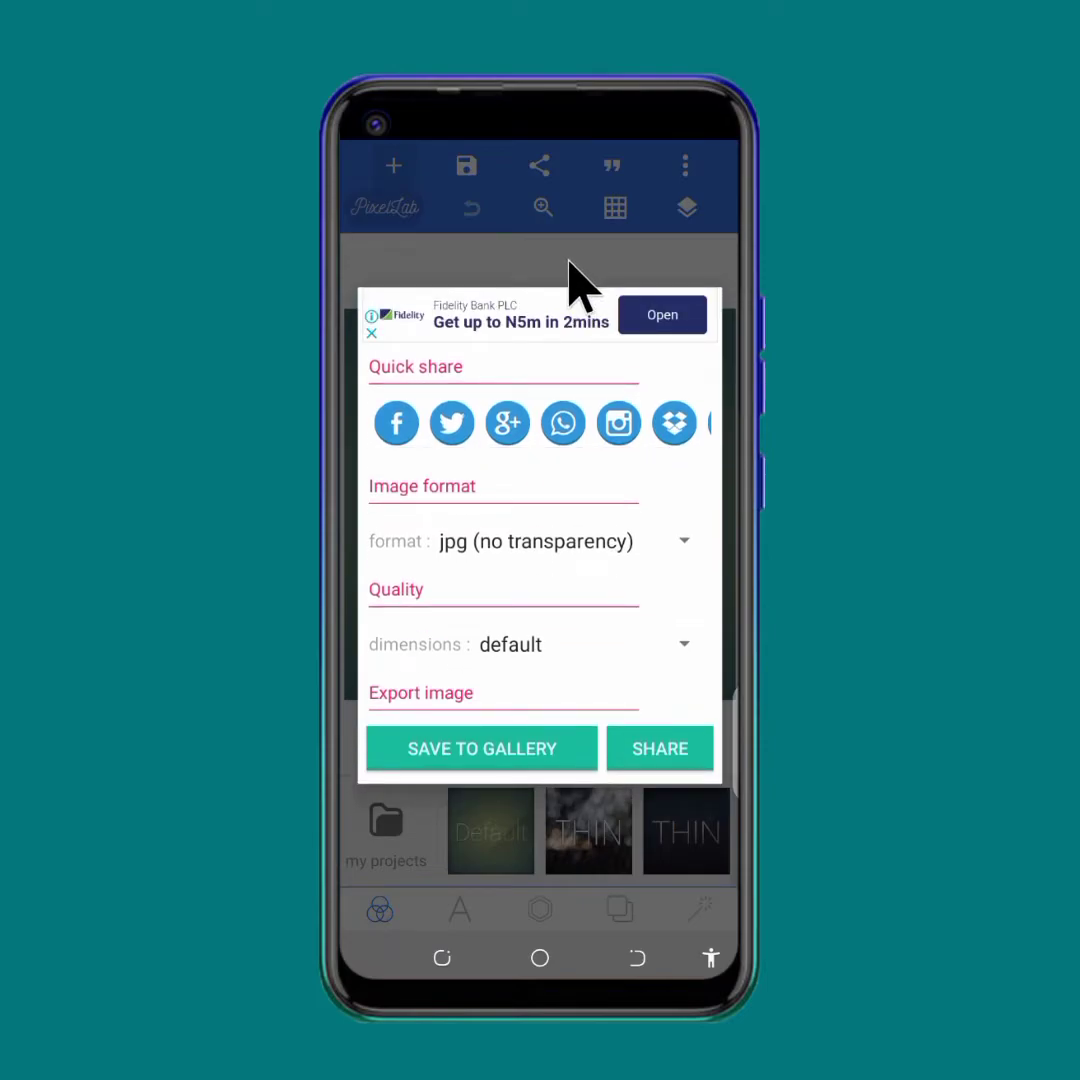
left_click(372, 334)
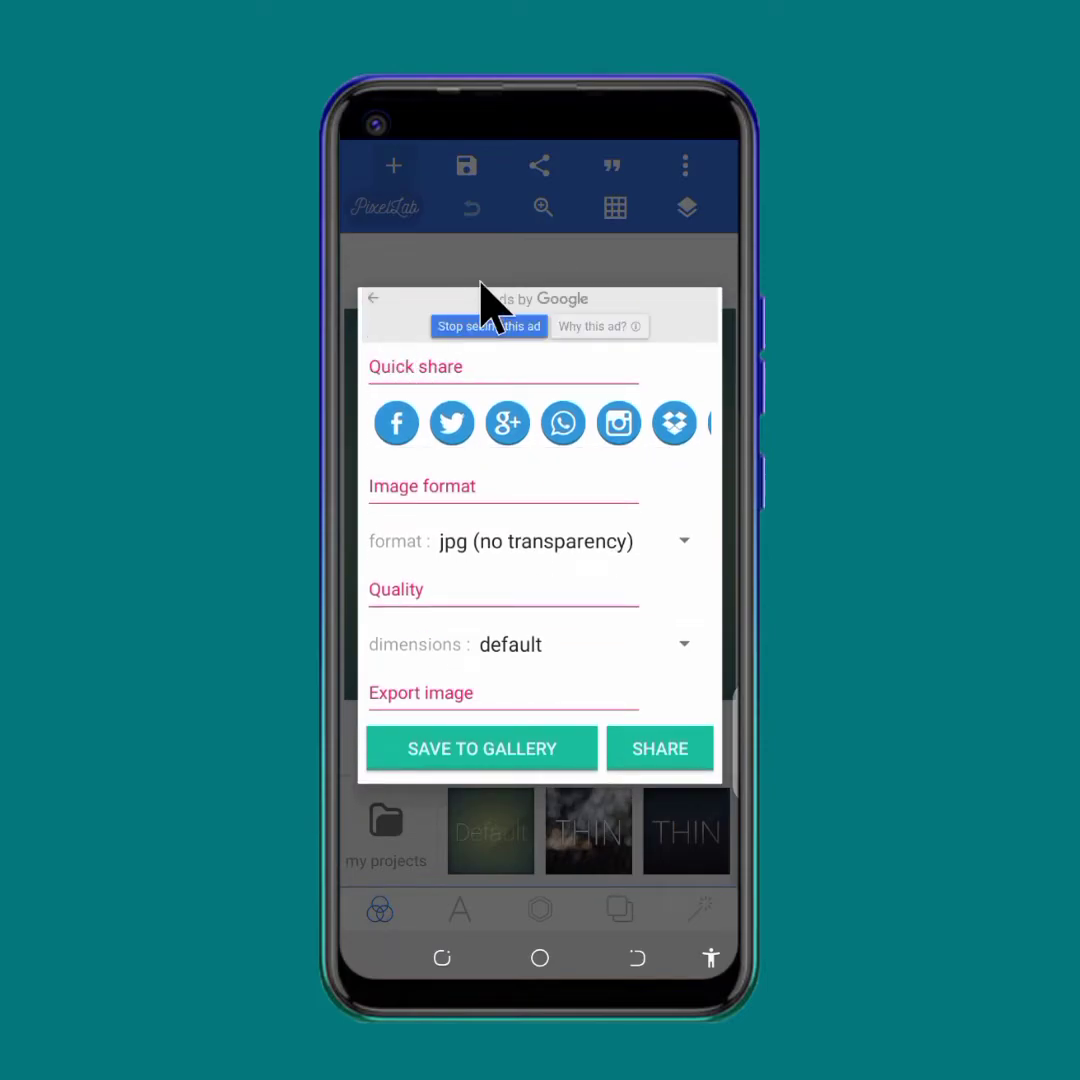
Dismiss the FM Radio notification, turn off mobile data and return to the export options.
left_click_drag(540, 100, 540, 600)
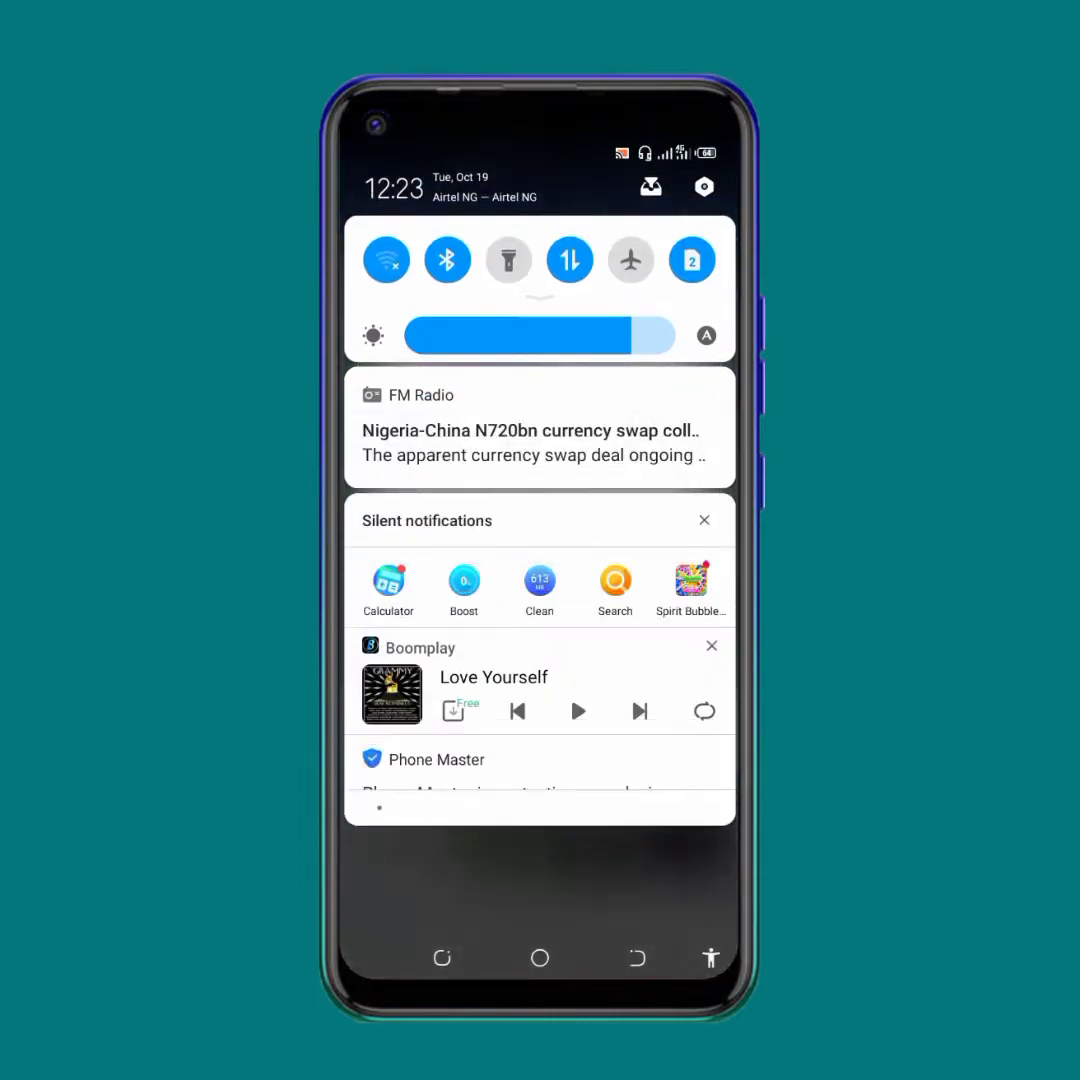
left_click_drag(462, 400, 720, 400)
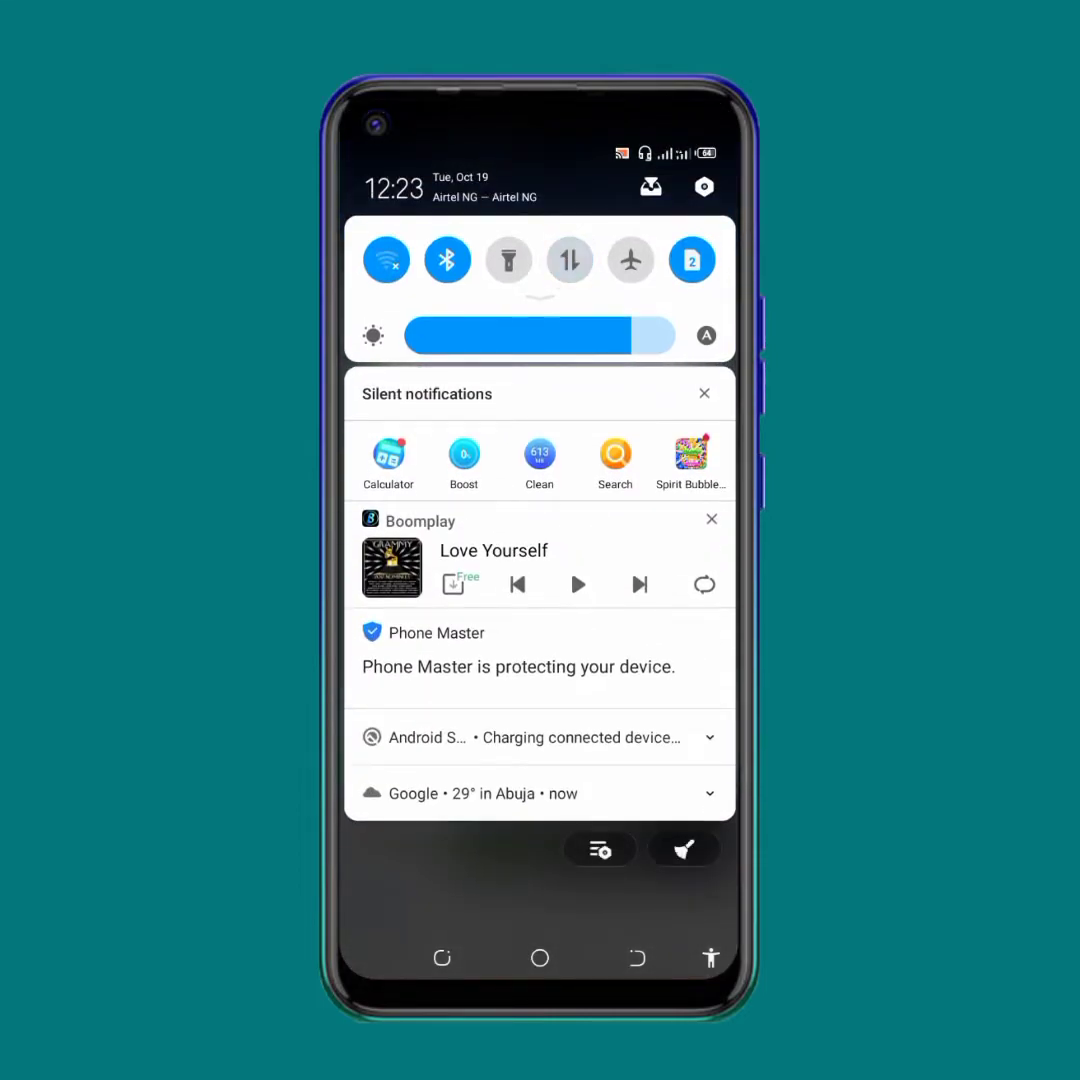
left_click_drag(540, 892, 540, 300)
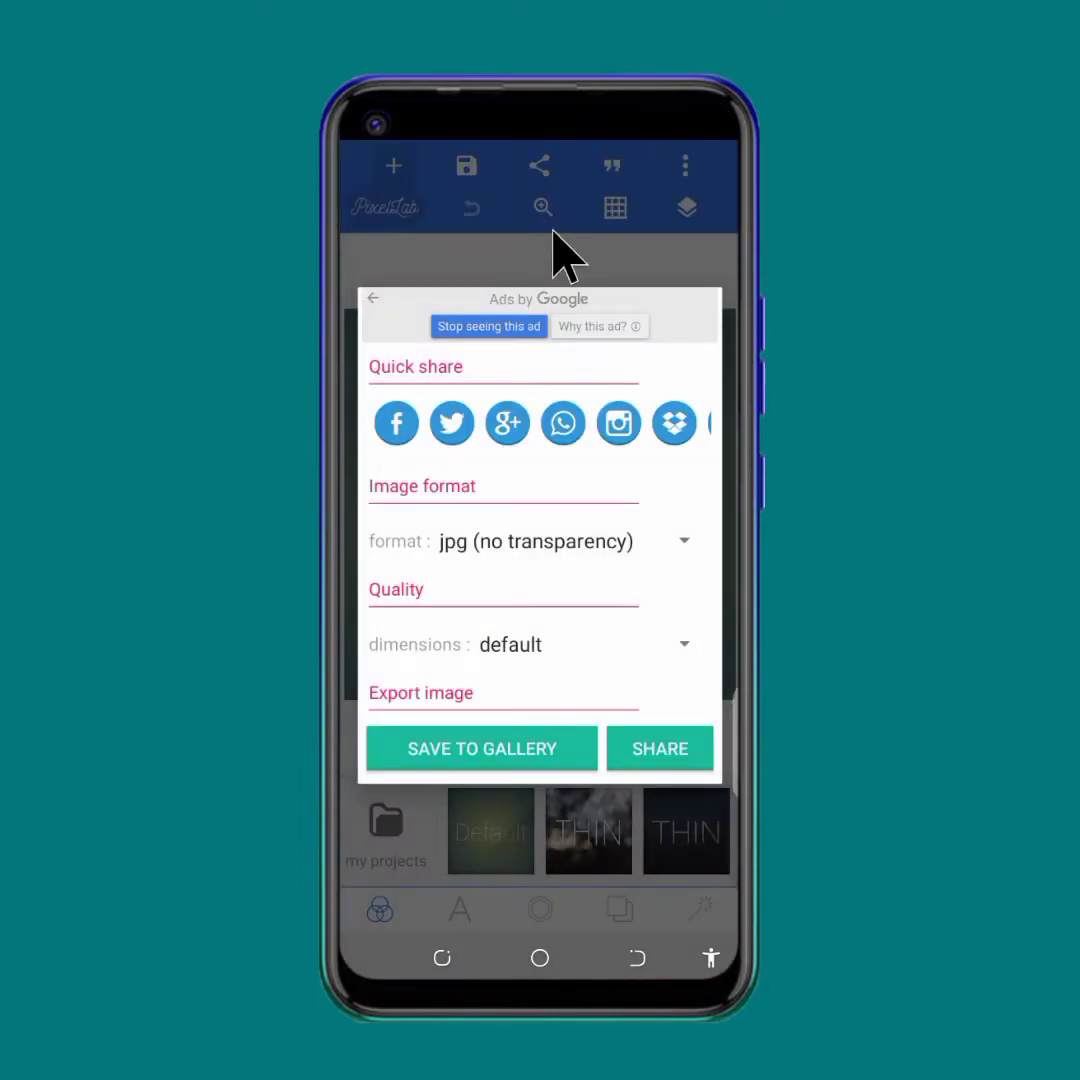
Save the design to the gallery in jpg format with default dimensions.
left_click(370, 298)
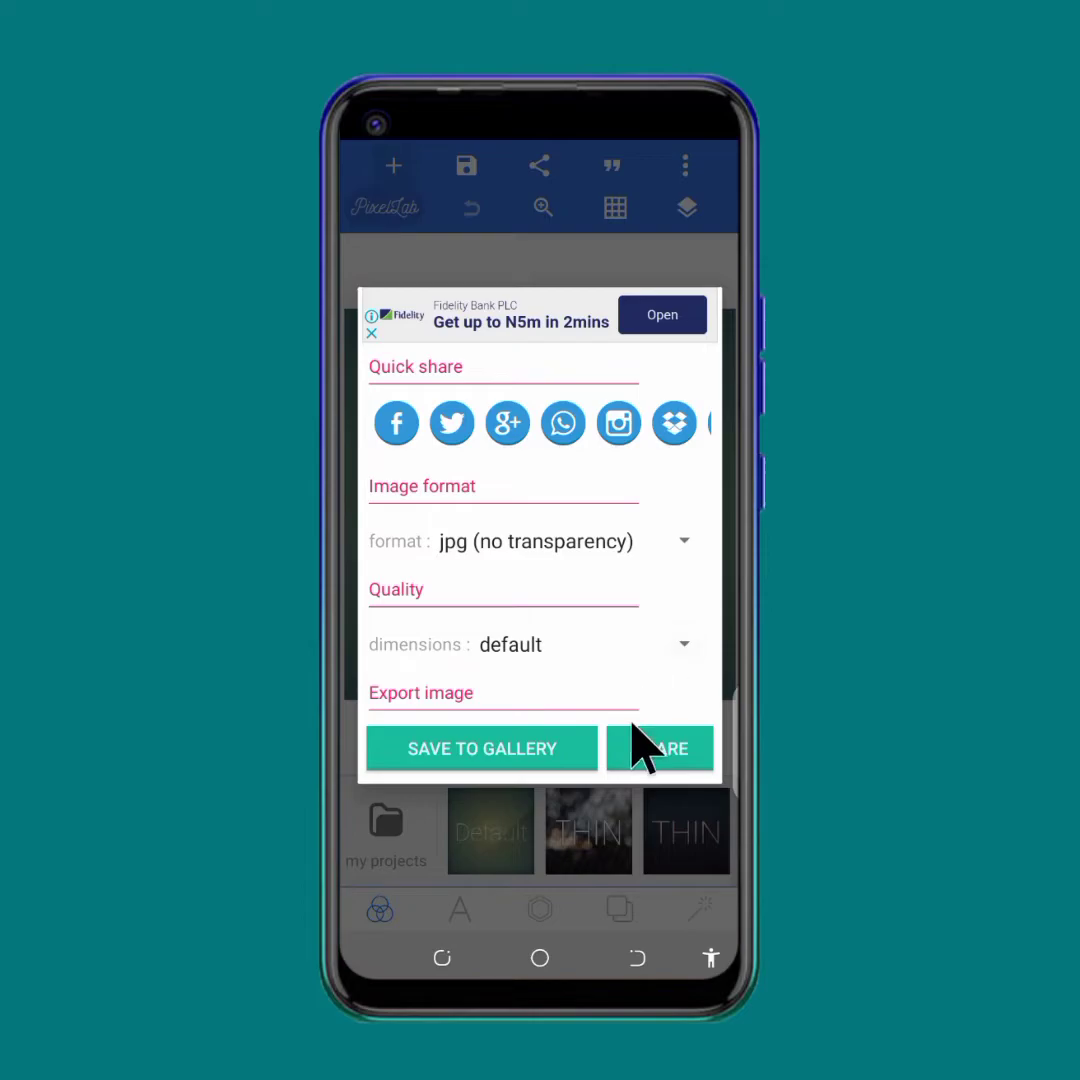
left_click(598, 545)
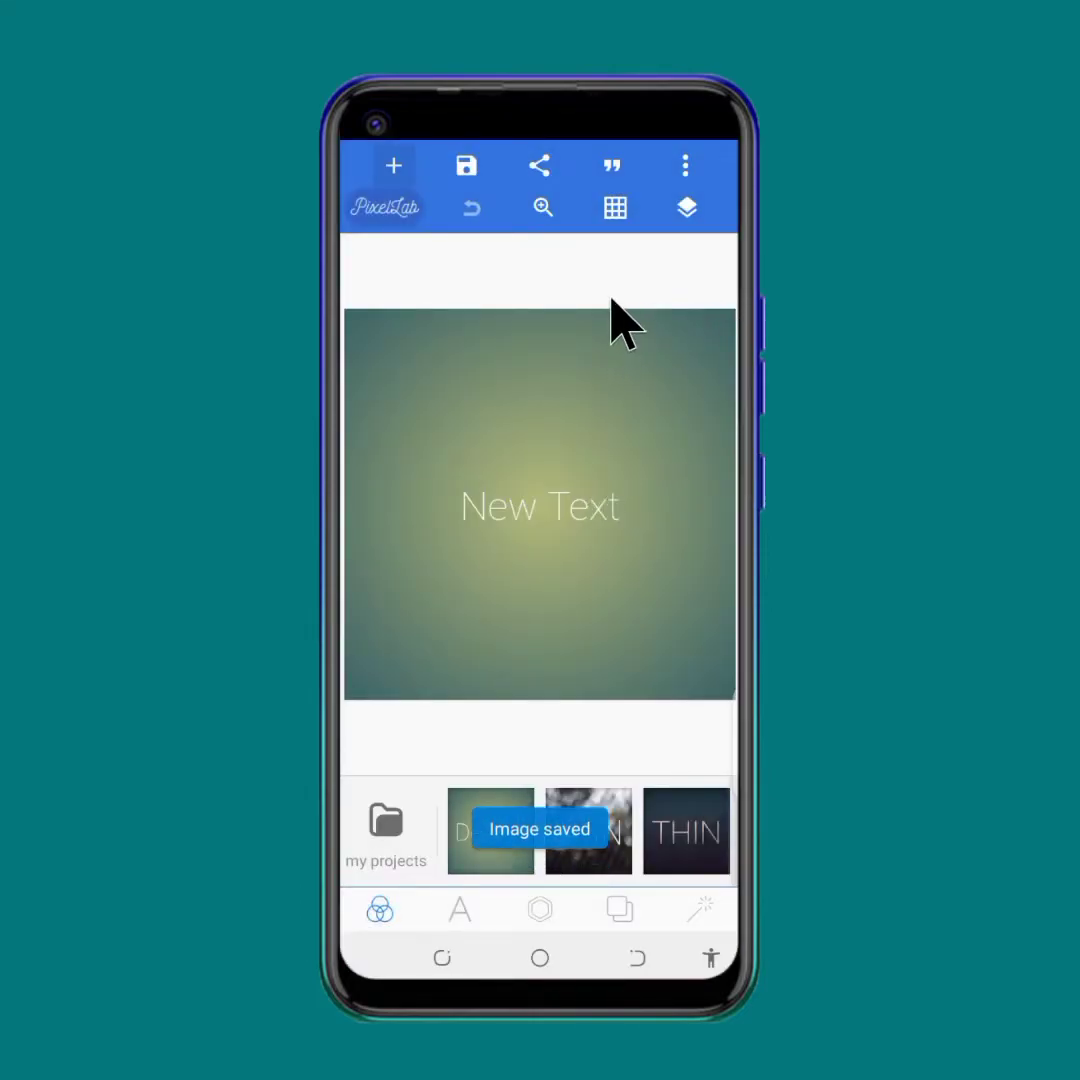
Browse the built-in English motivation quotes and return to the design without choosing one.
left_click(612, 165)
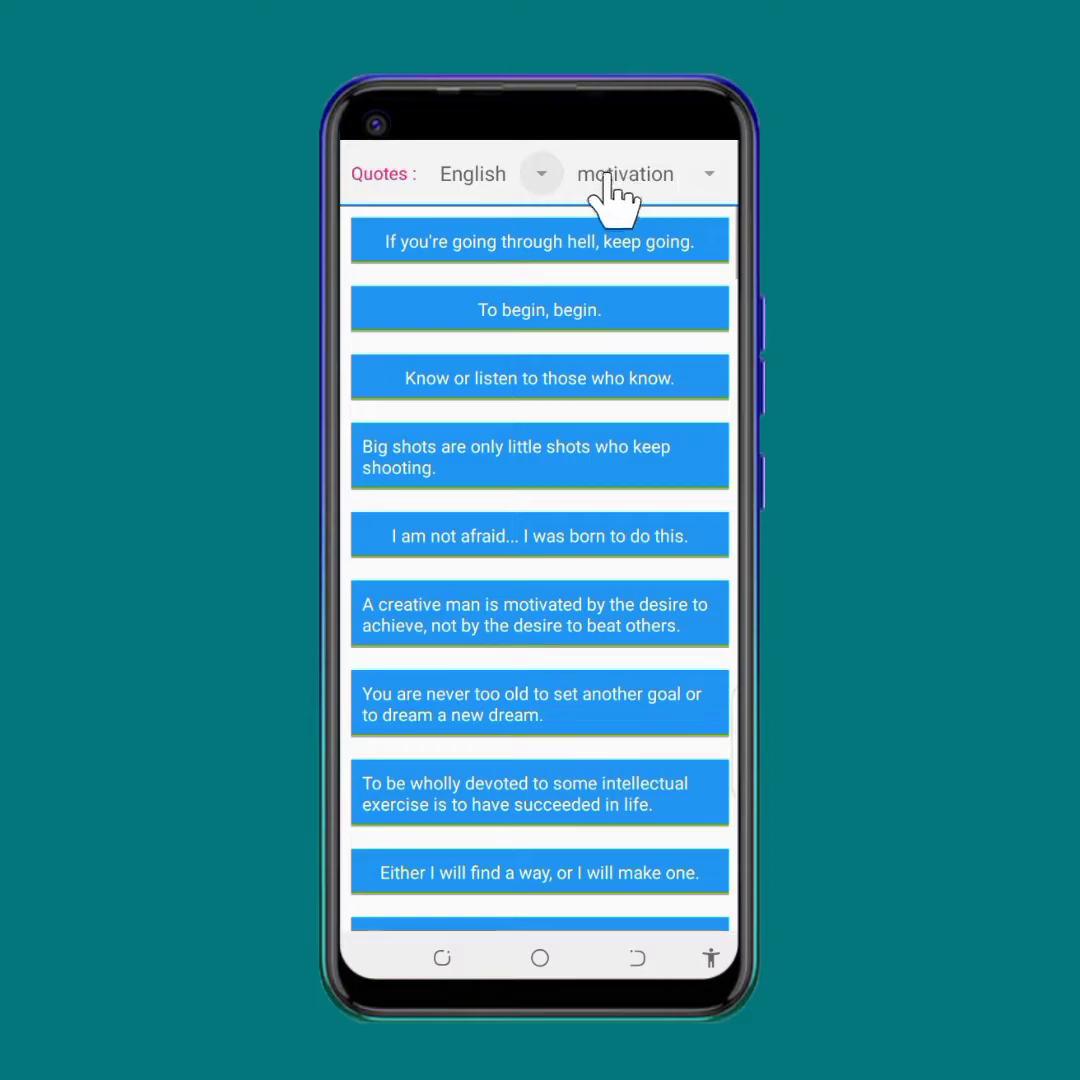
scroll(574, 437, "down", 3)
scroll(576, 436, "up", 3)
scroll(574, 437, "down", 15)
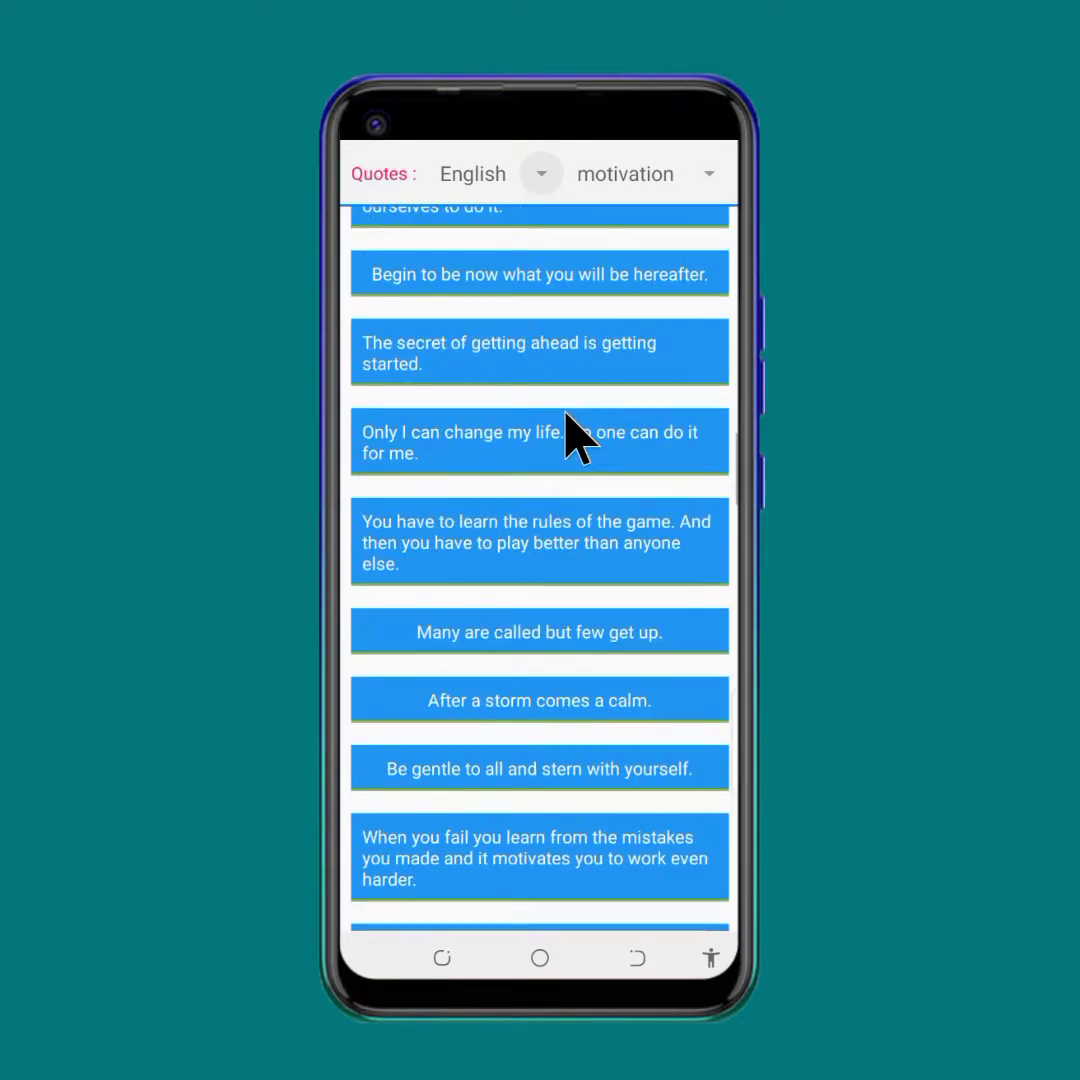
left_click(637, 957)
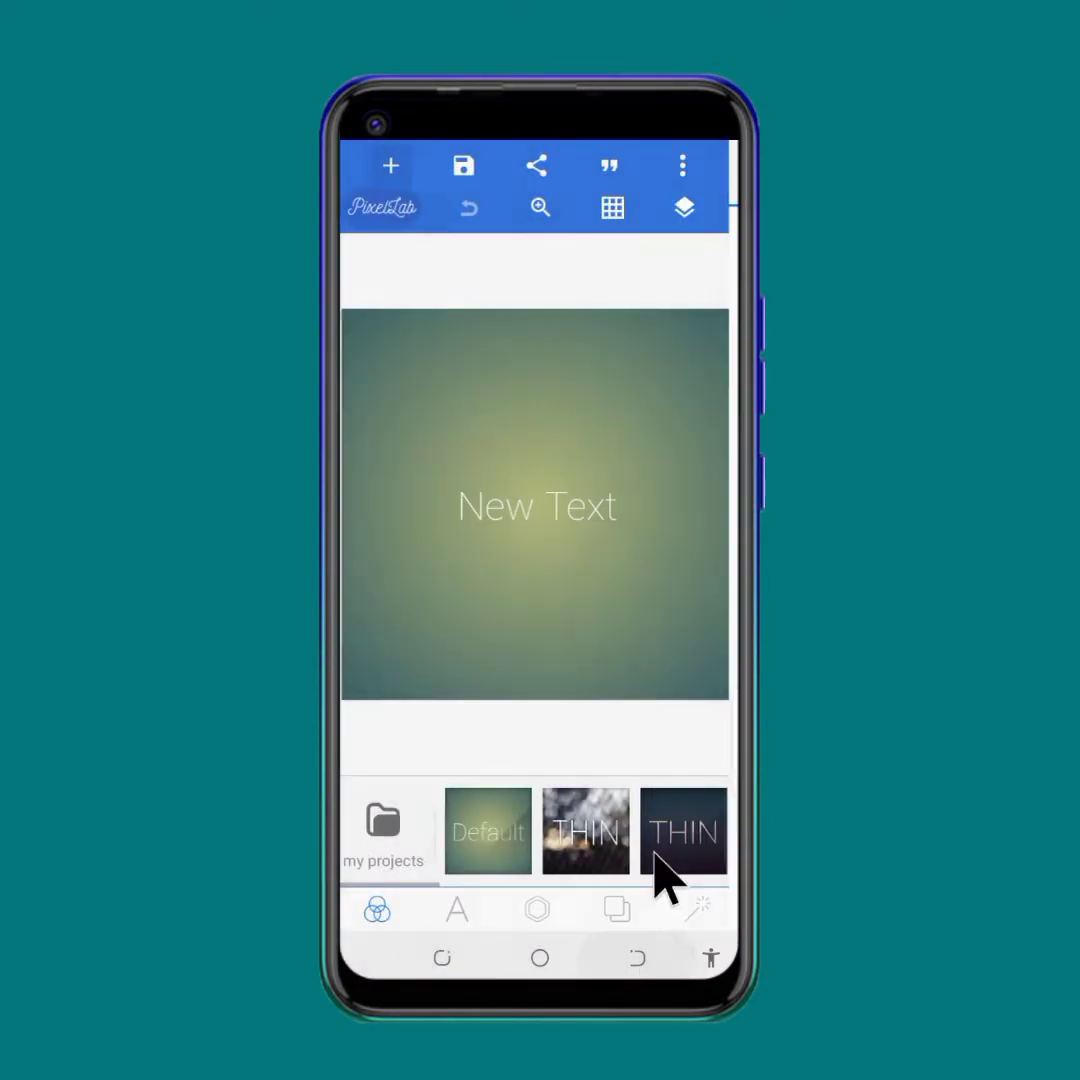
left_click(686, 165)
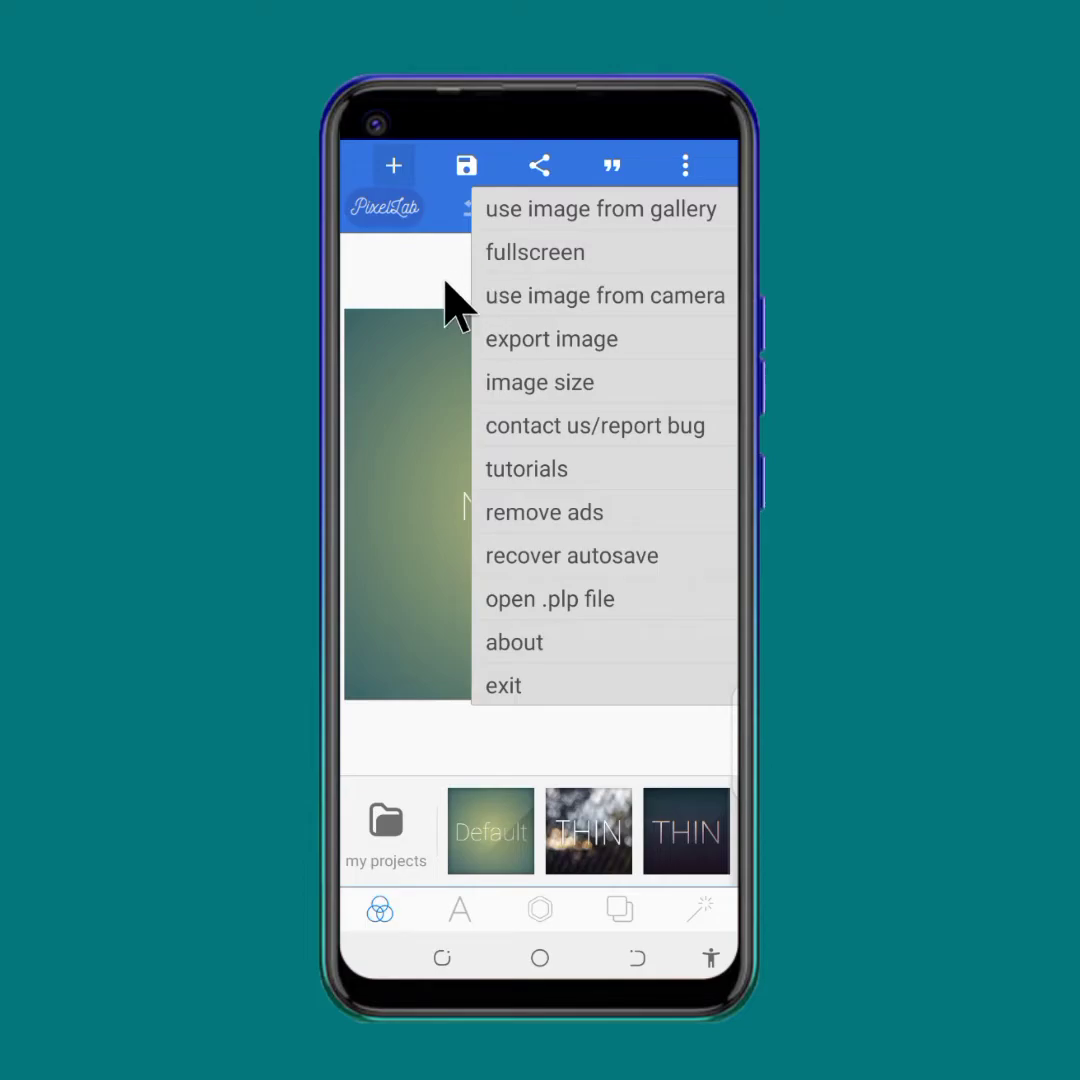
left_click(605, 212)
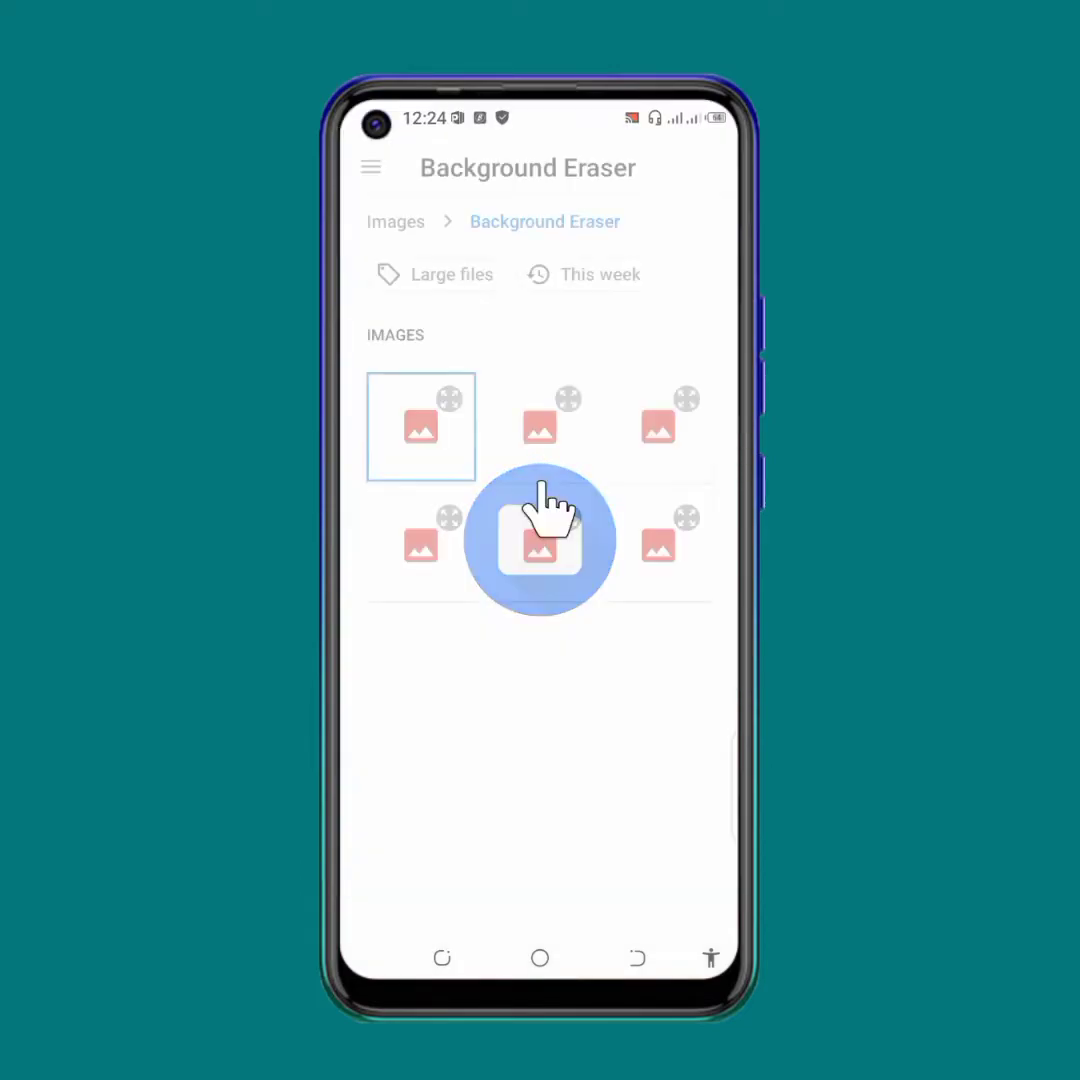
left_click(394, 222)
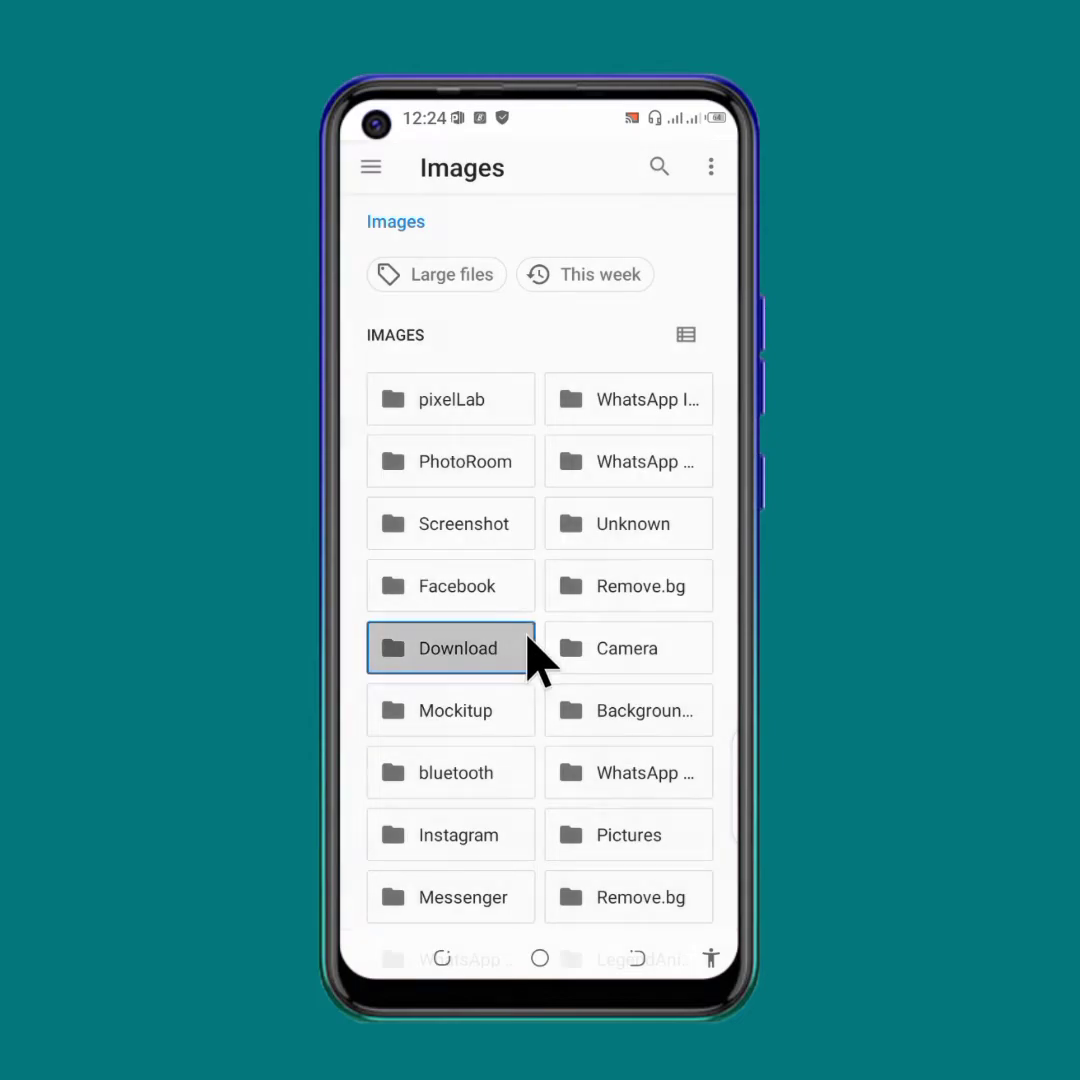
left_click(500, 648)
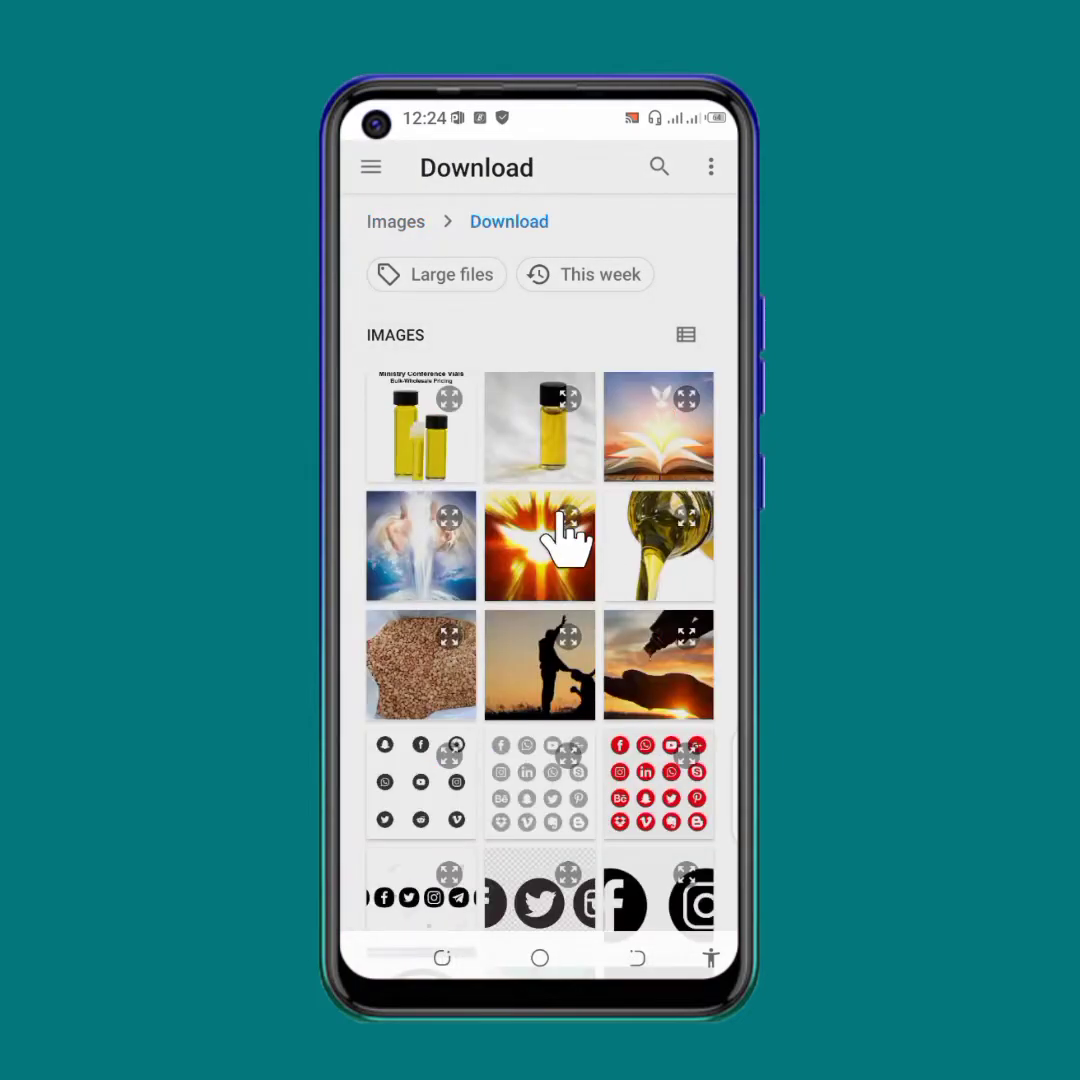
left_click(430, 575)
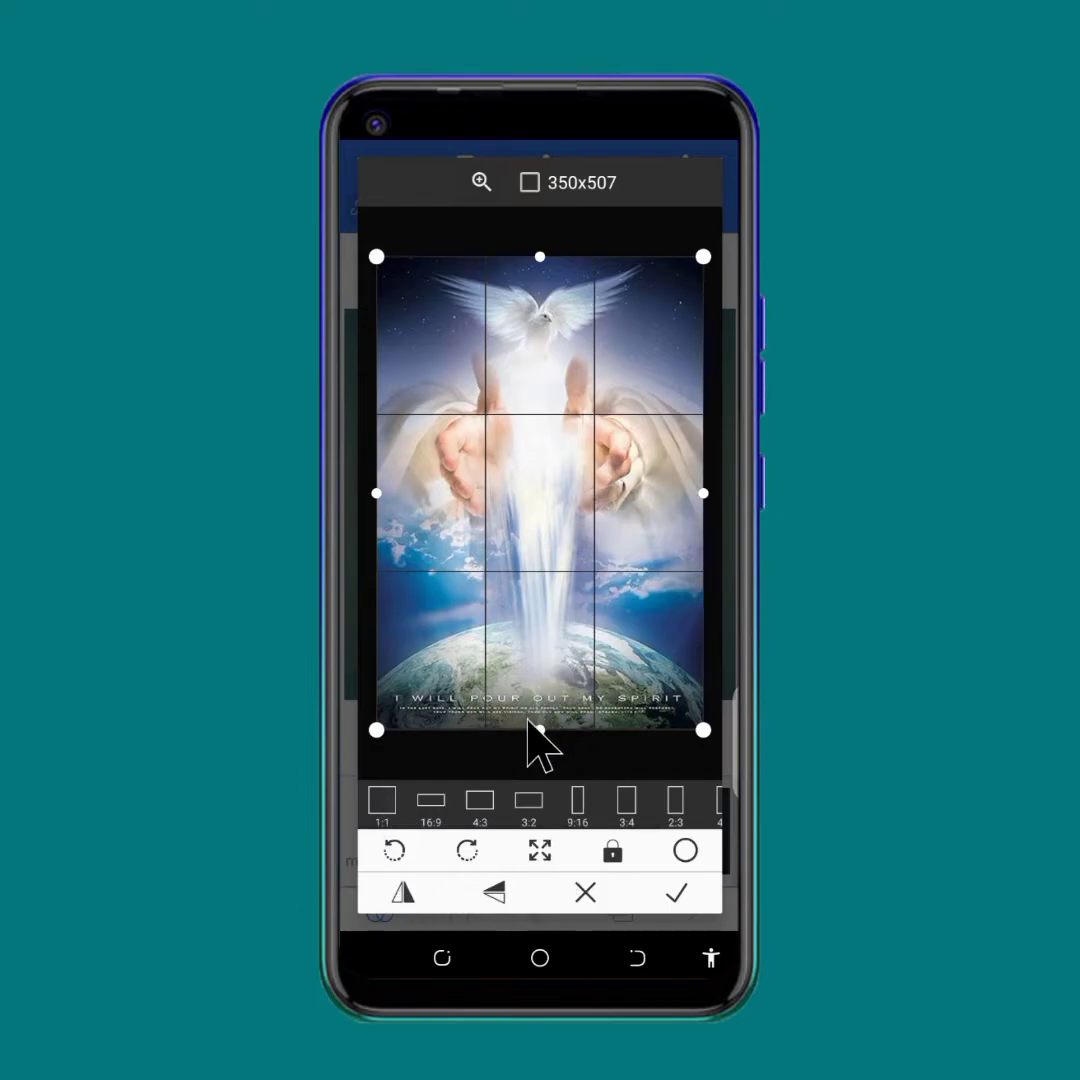
left_click_drag(540, 257, 540, 272)
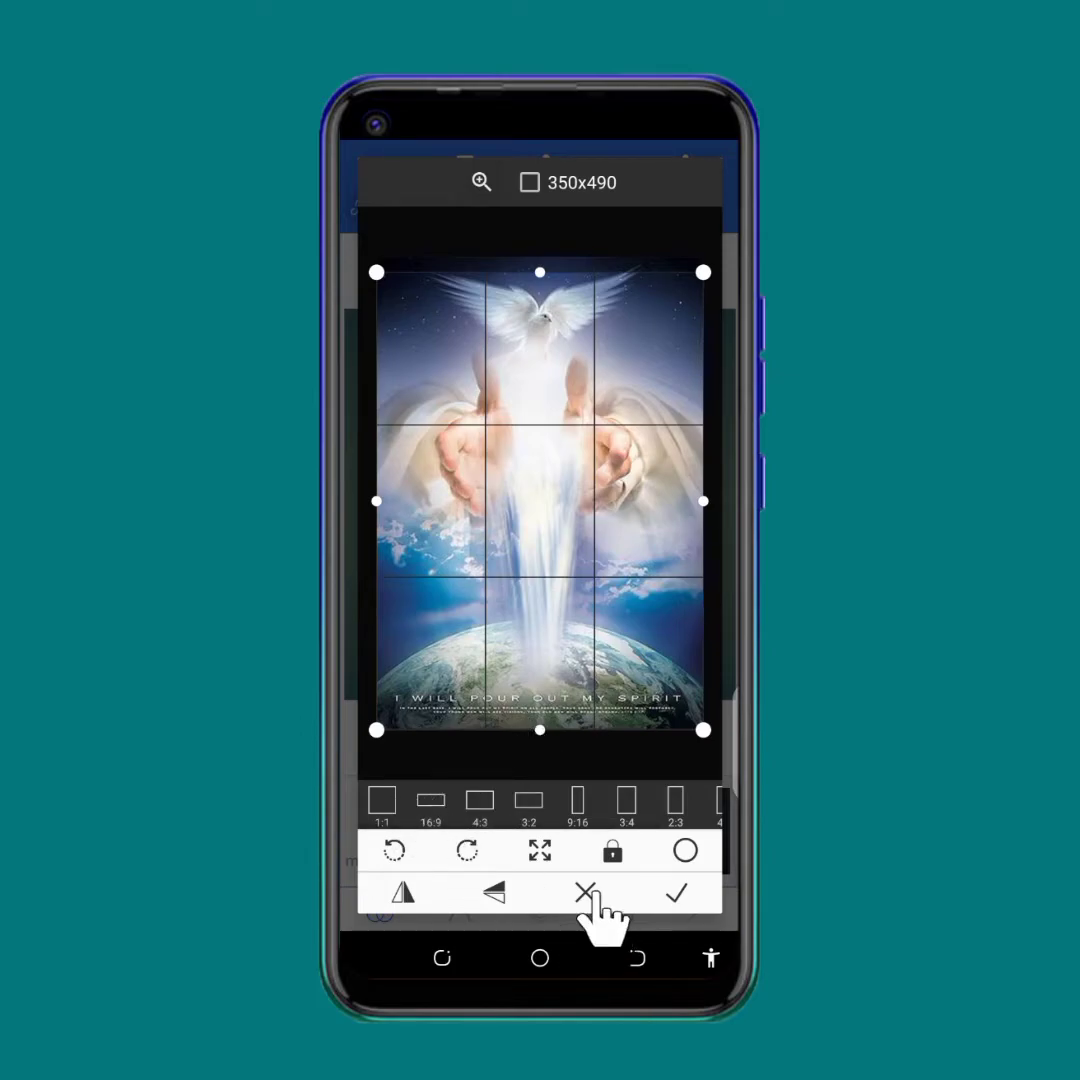
left_click(684, 850)
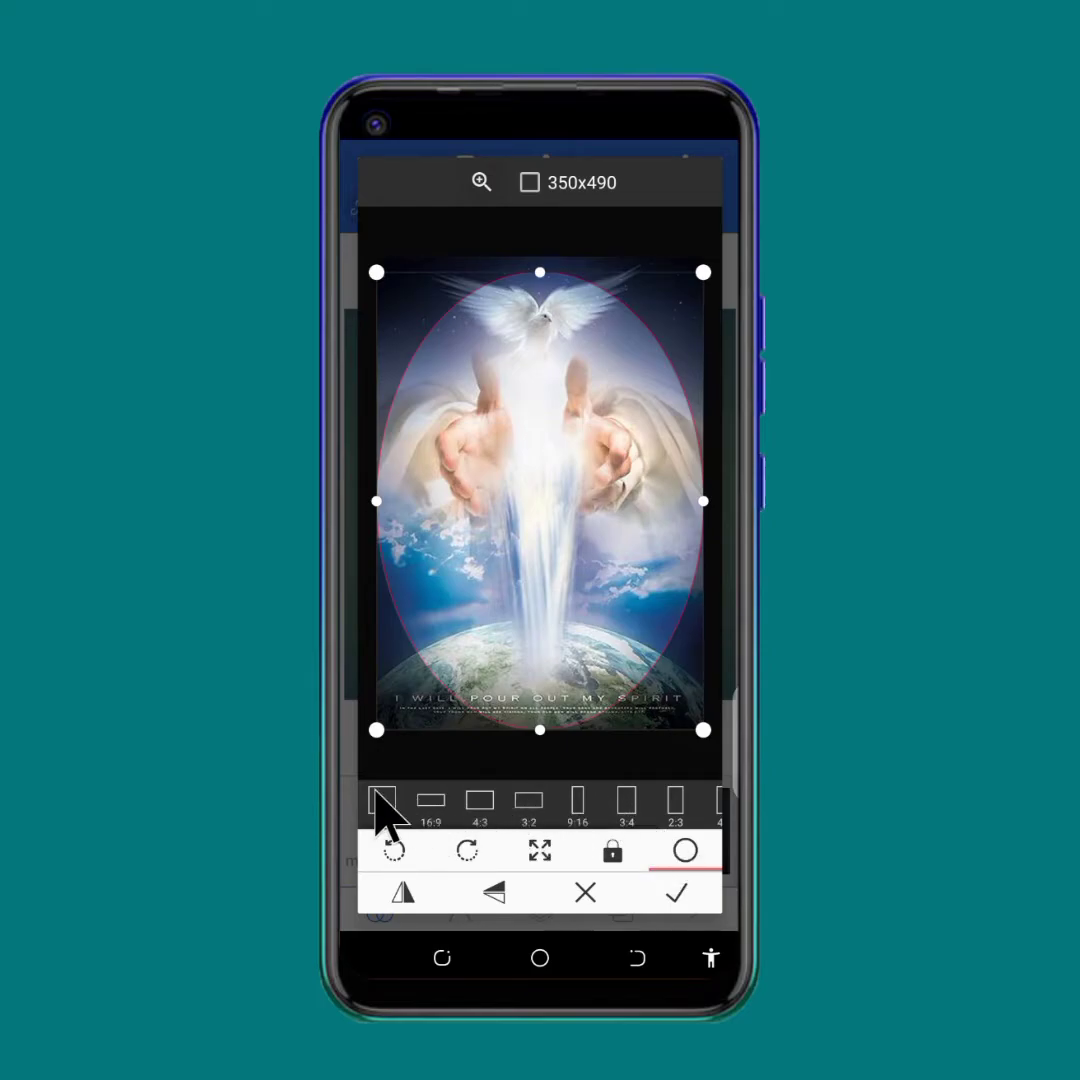
left_click(574, 905)
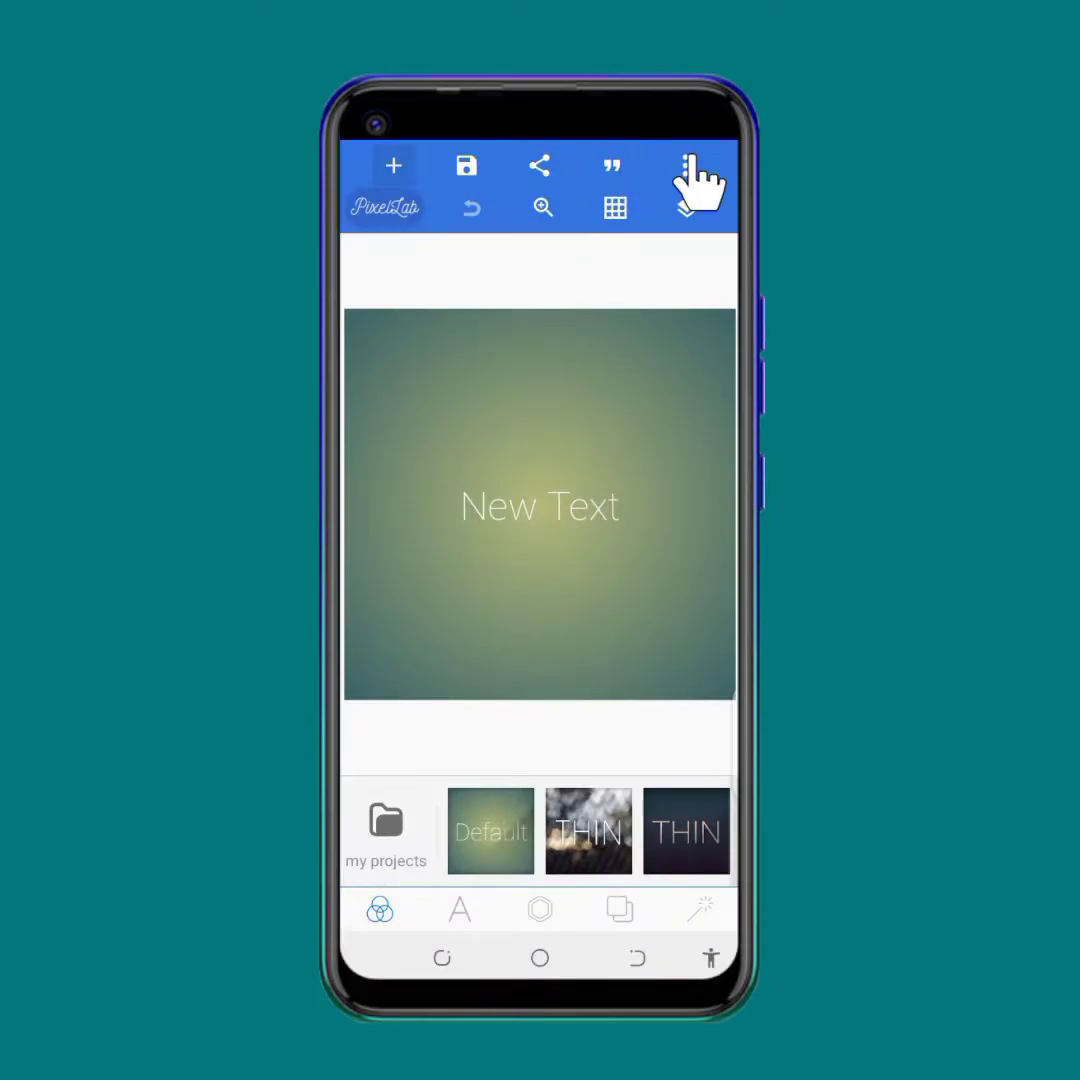
Choose the single oil bottle photo from the Download folder as the gallery image for the design.
left_click(686, 164)
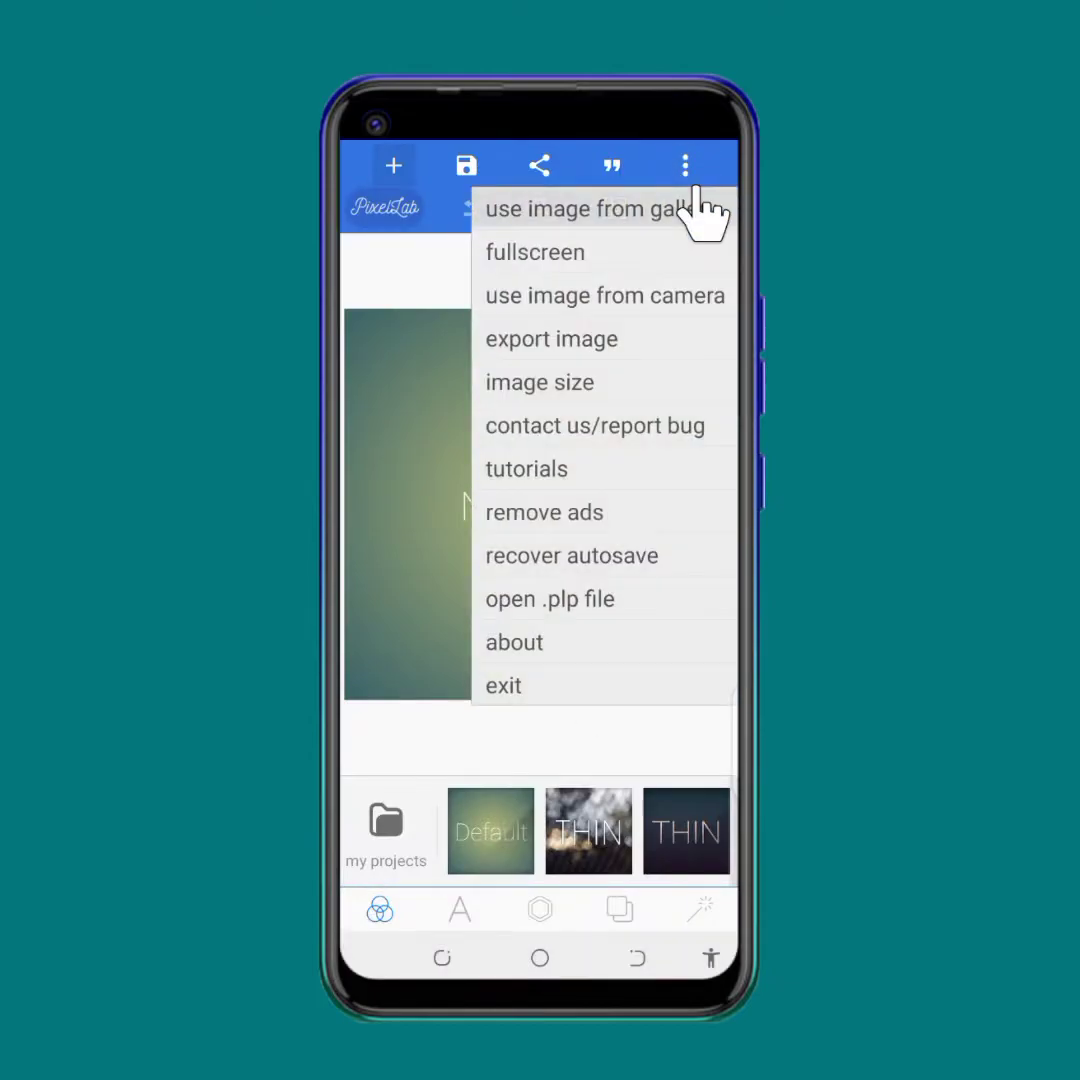
left_click(610, 225)
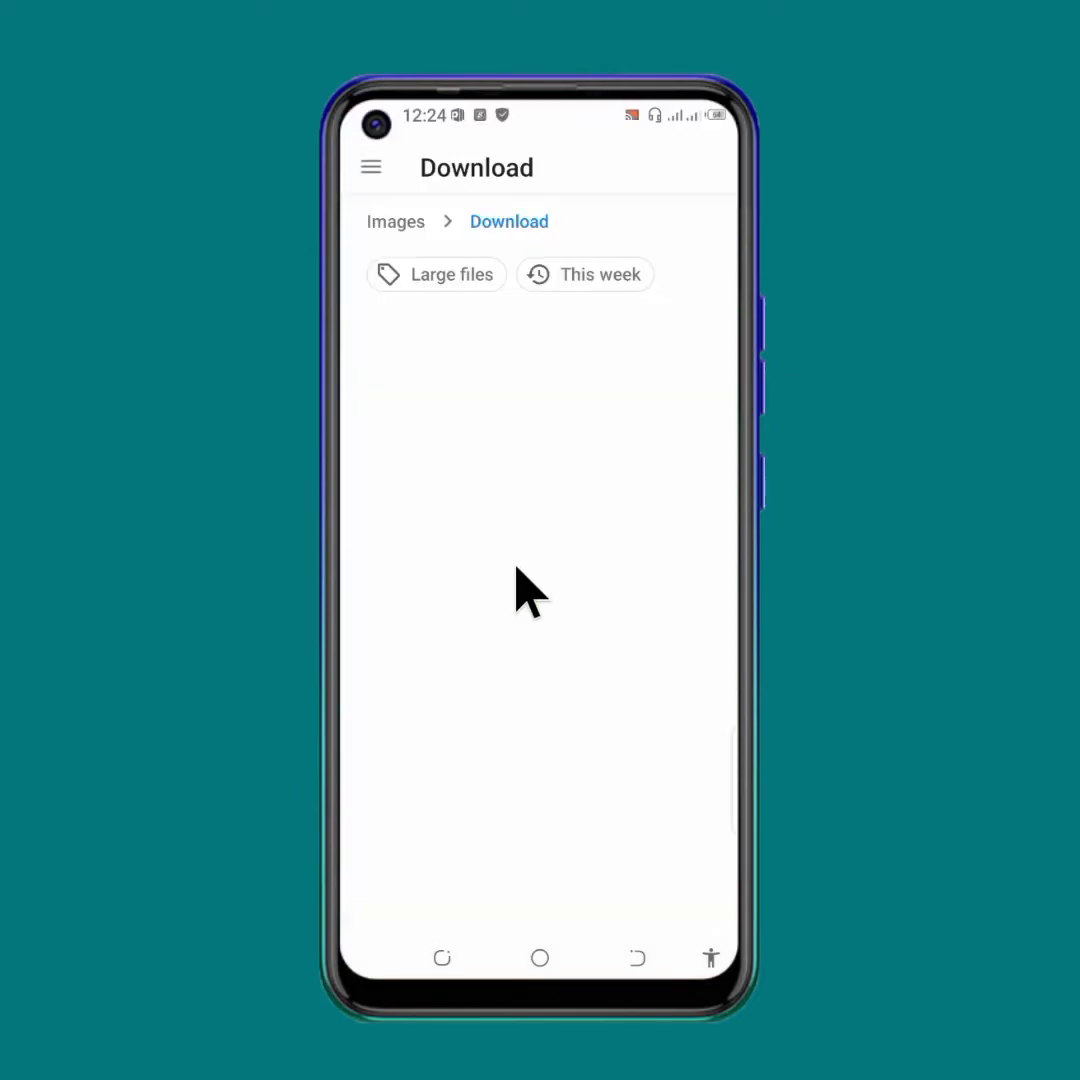
left_click(525, 445)
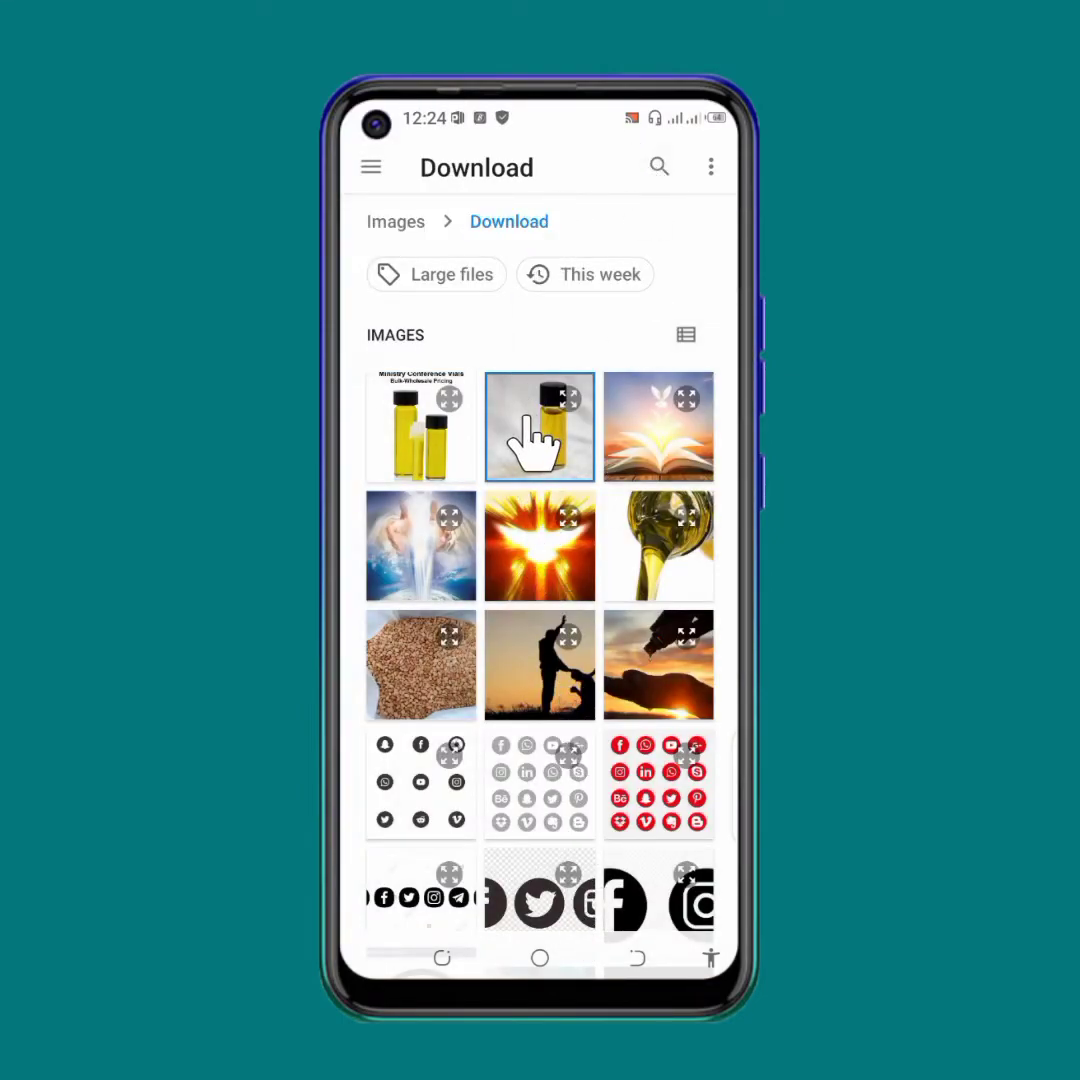
left_click(535, 440)
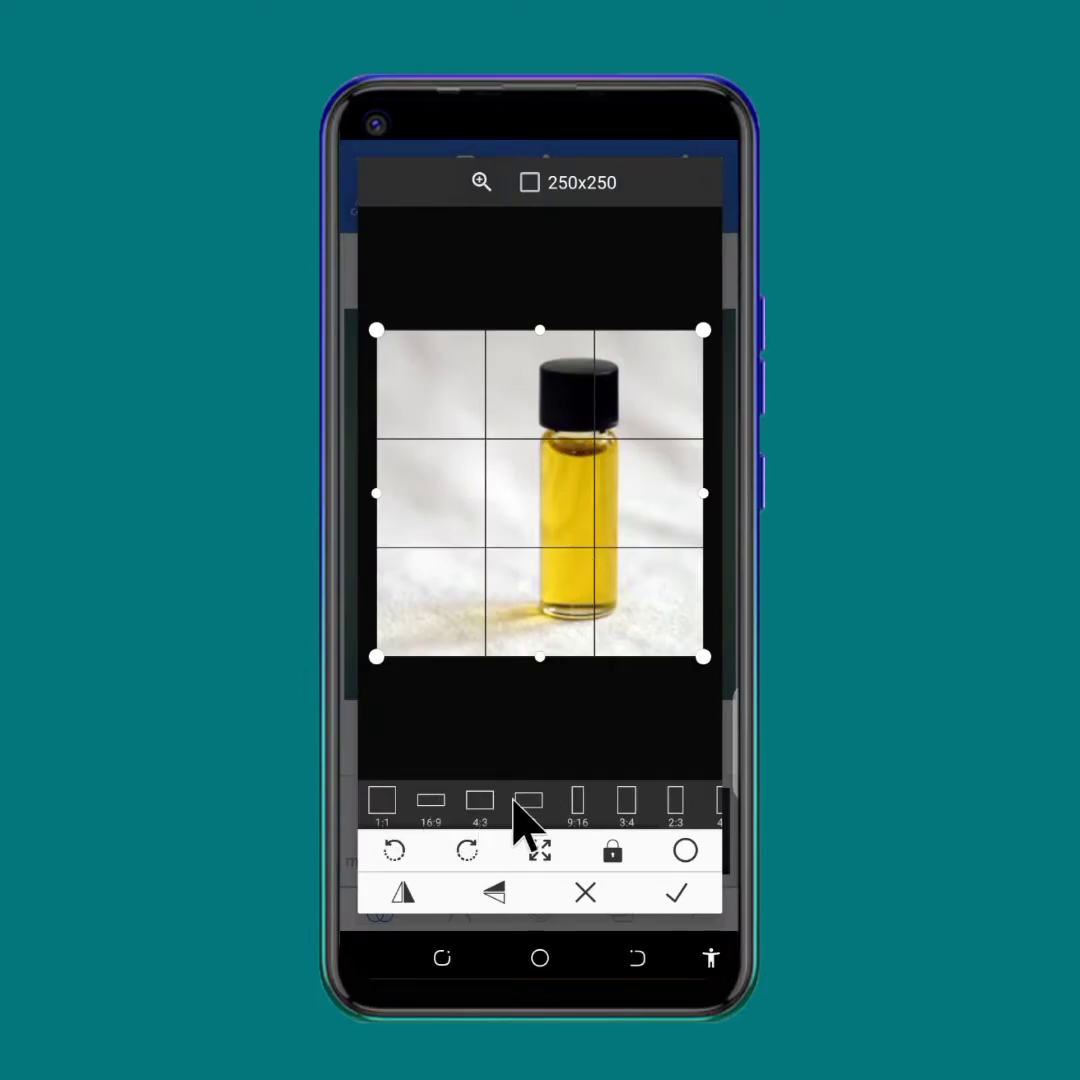
Try the 4:3, 16:9 and 3:2 crop ratios on the bottle photo and set the crop to 1:1.
left_click(480, 800)
left_click(431, 800)
left_click(382, 800)
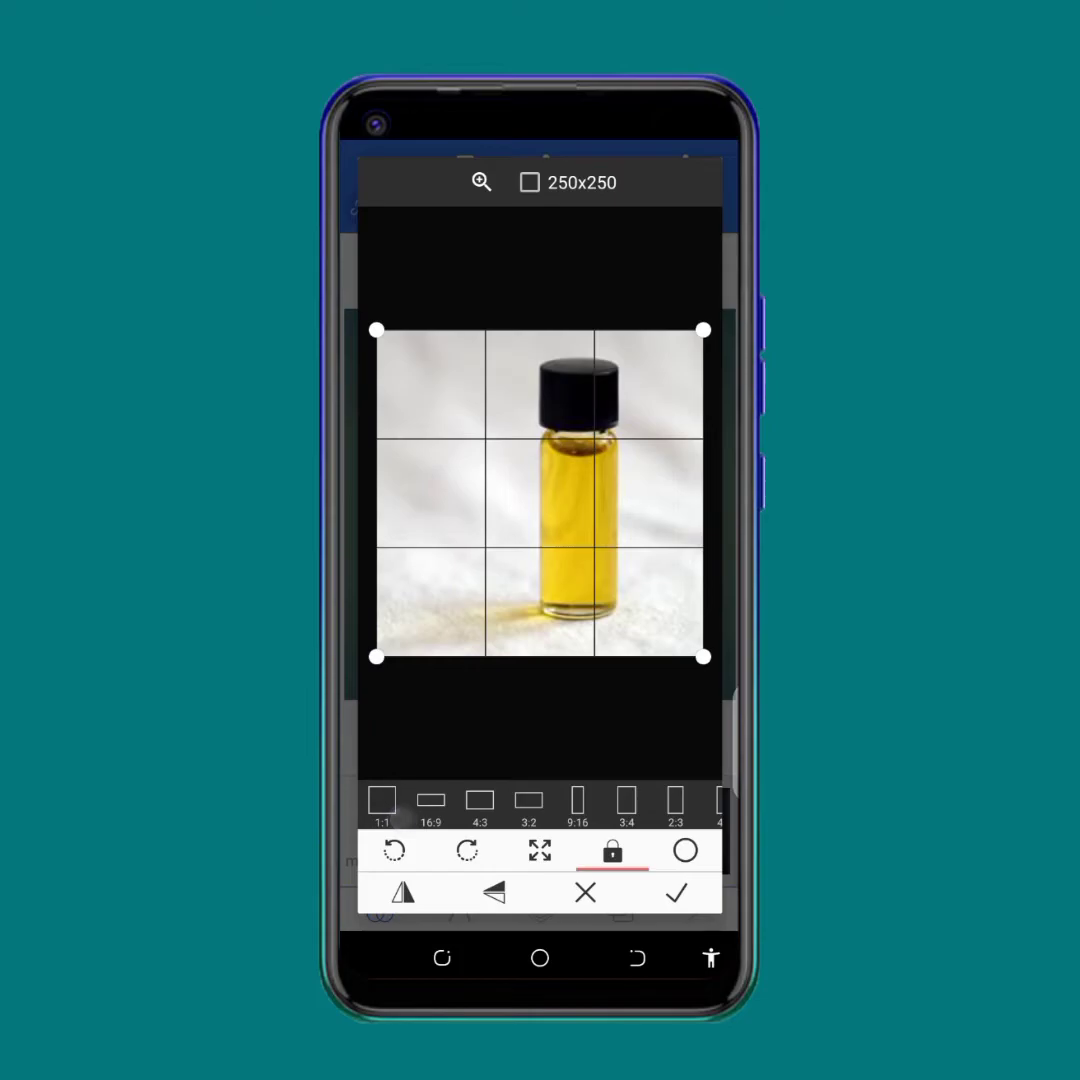
left_click(528, 801)
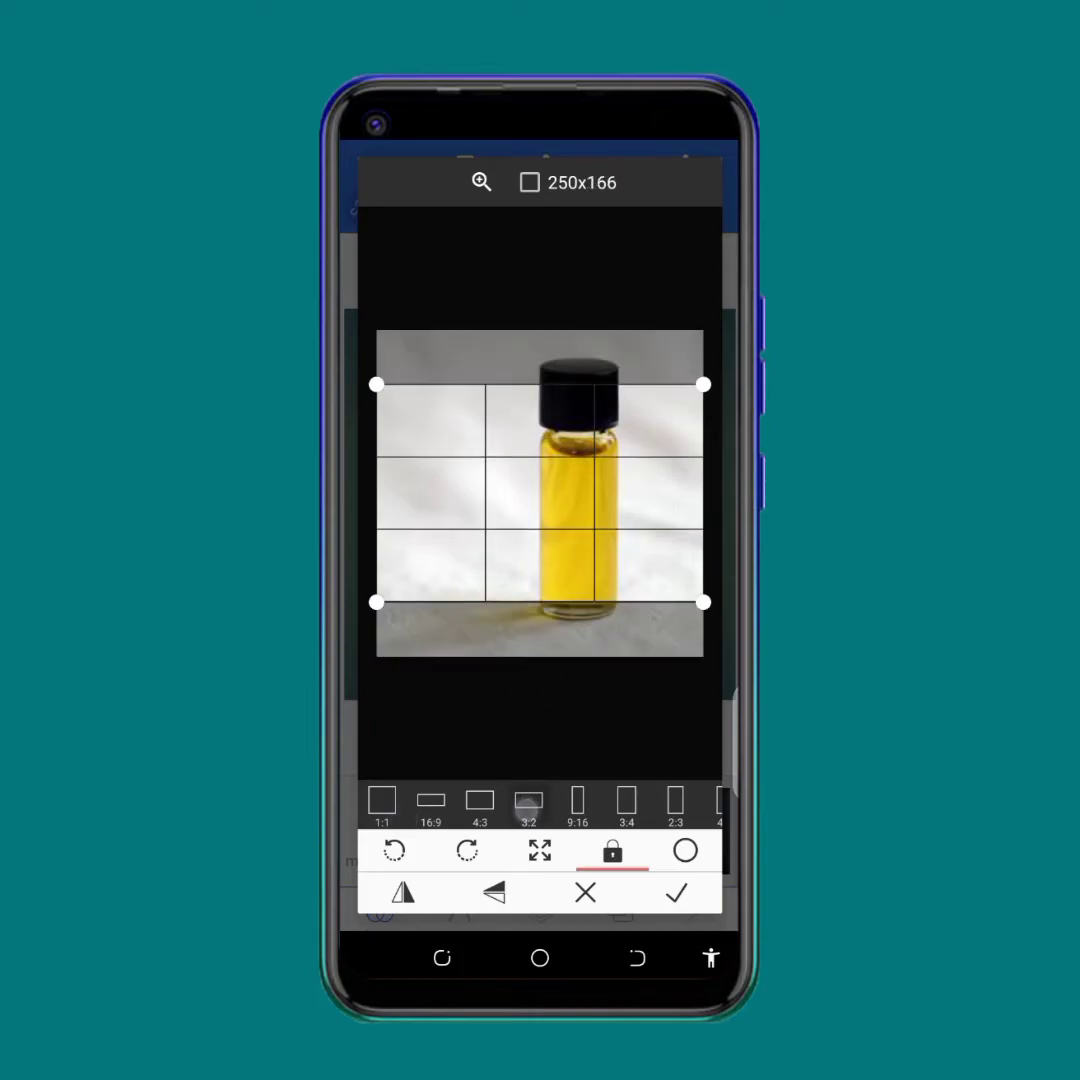
left_click(487, 805)
left_click(431, 800)
left_click(382, 800)
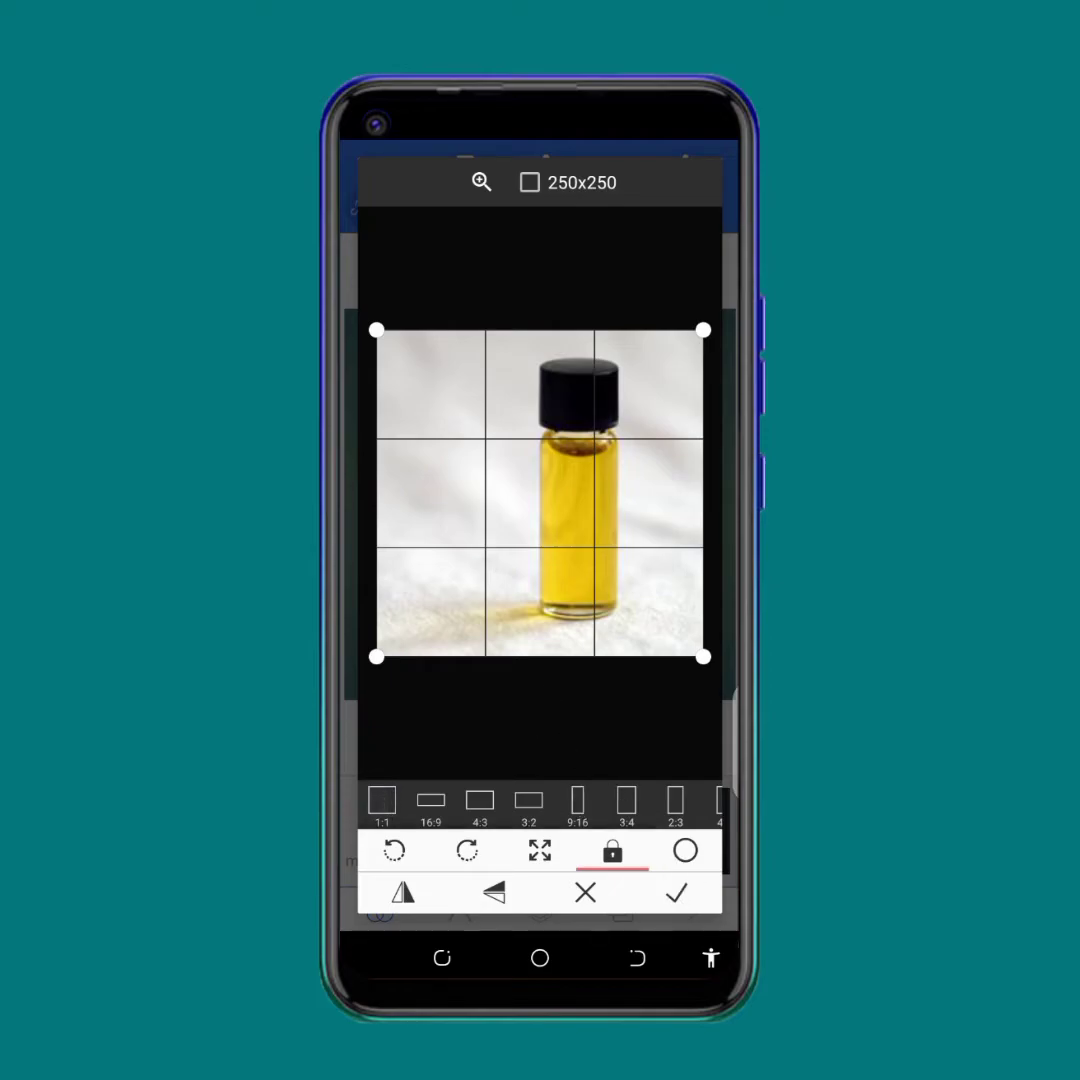
Apply the 1:1 crop to the bottle photo and delete the placeholder text lying over it.
left_click(679, 897)
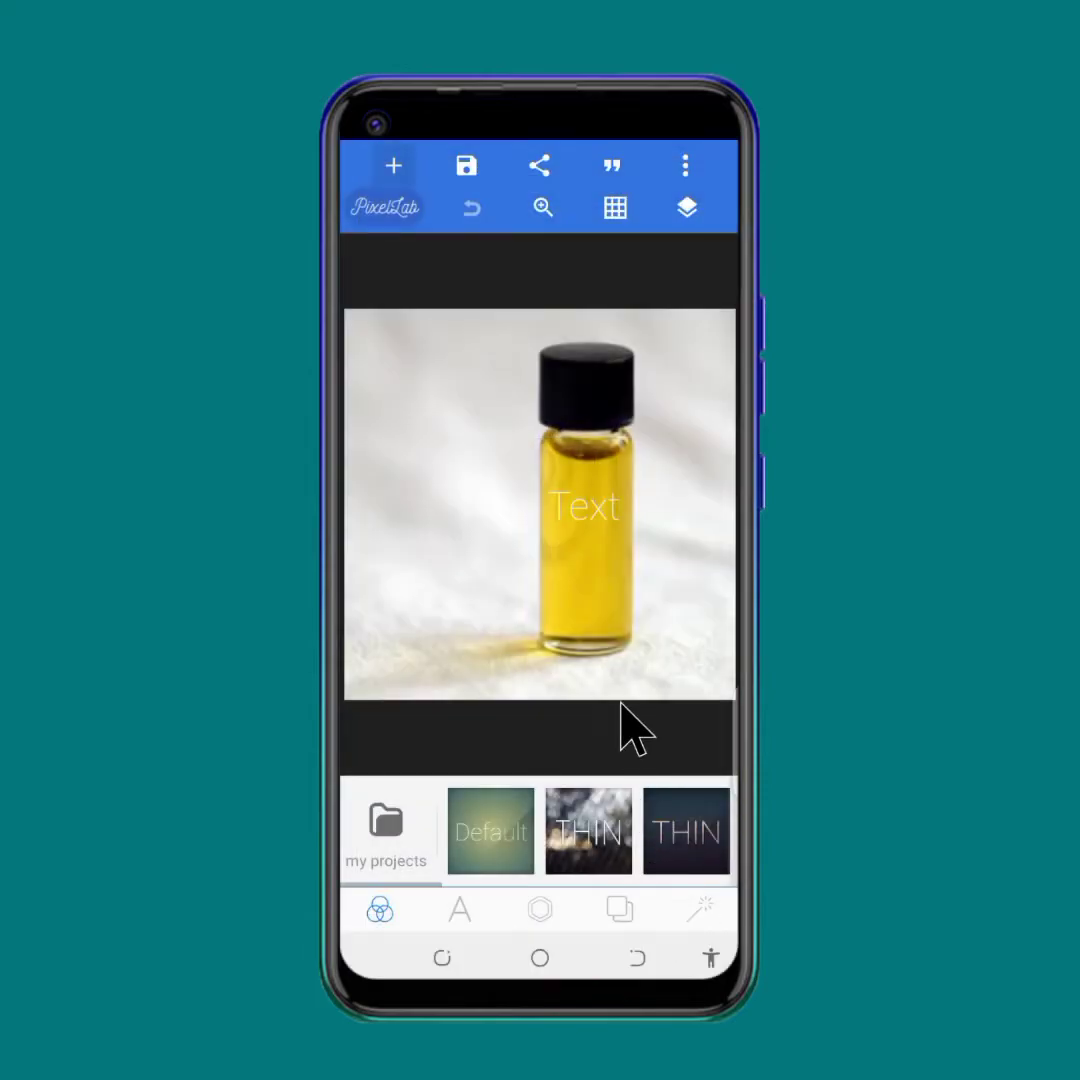
left_click(553, 503)
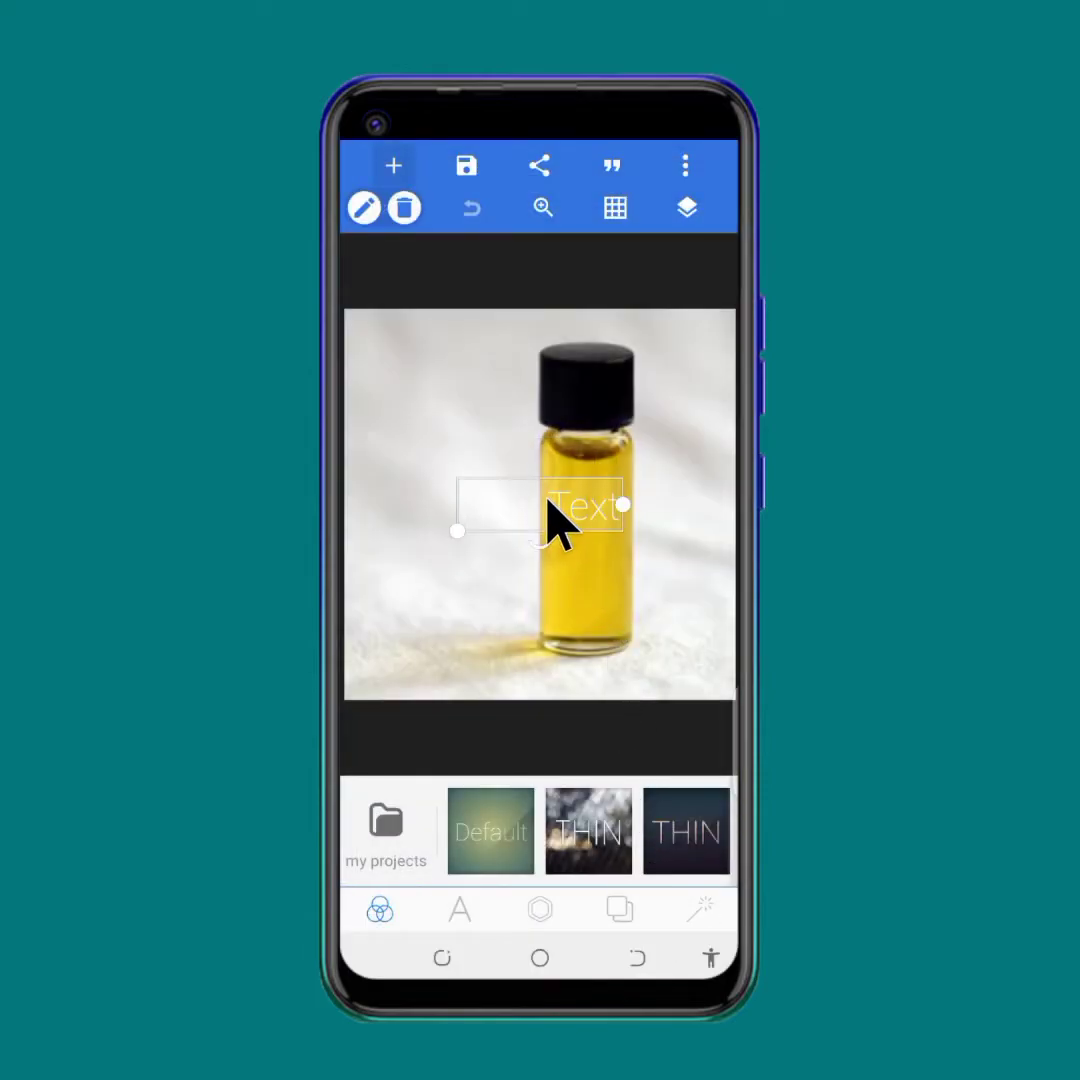
left_click(408, 210)
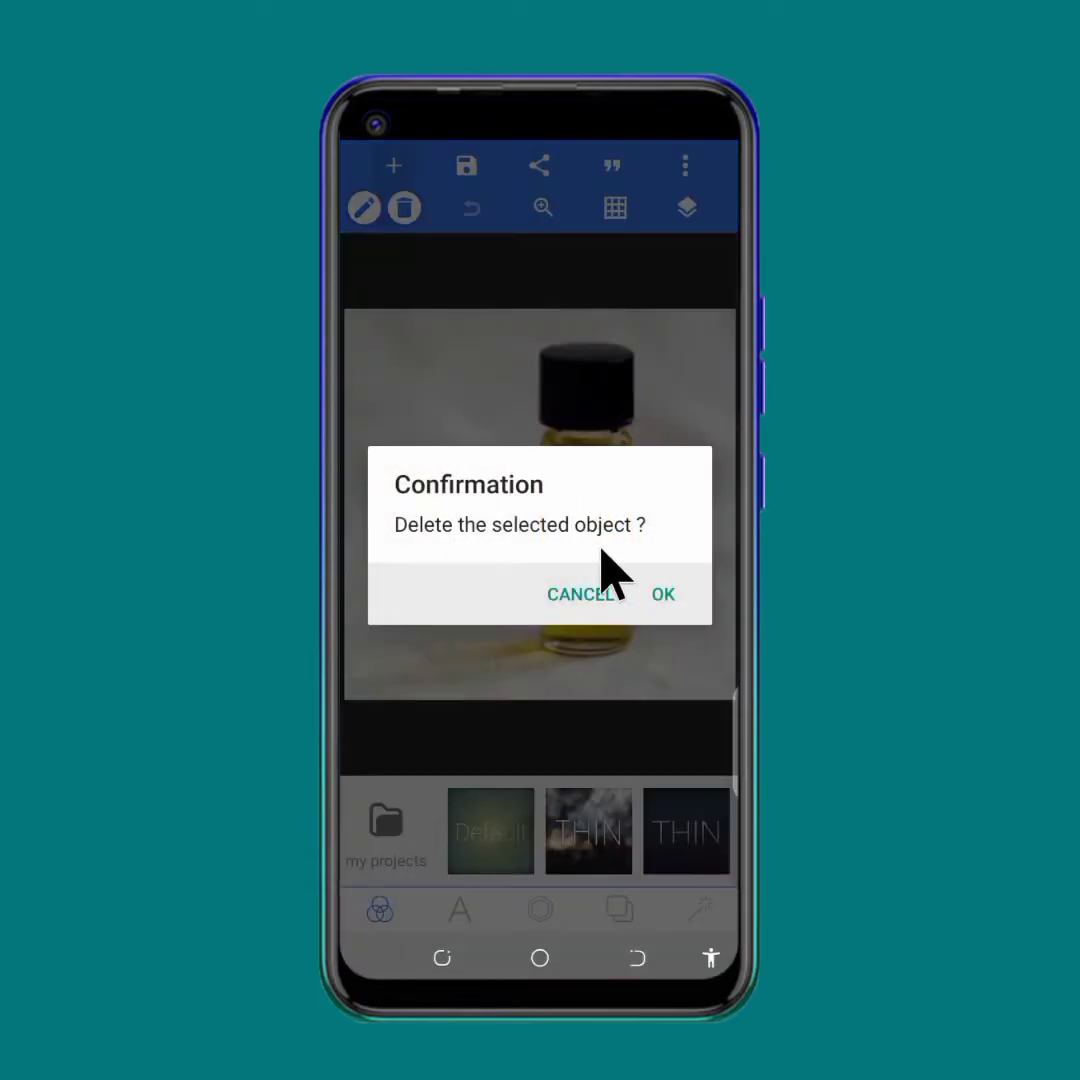
left_click(663, 593)
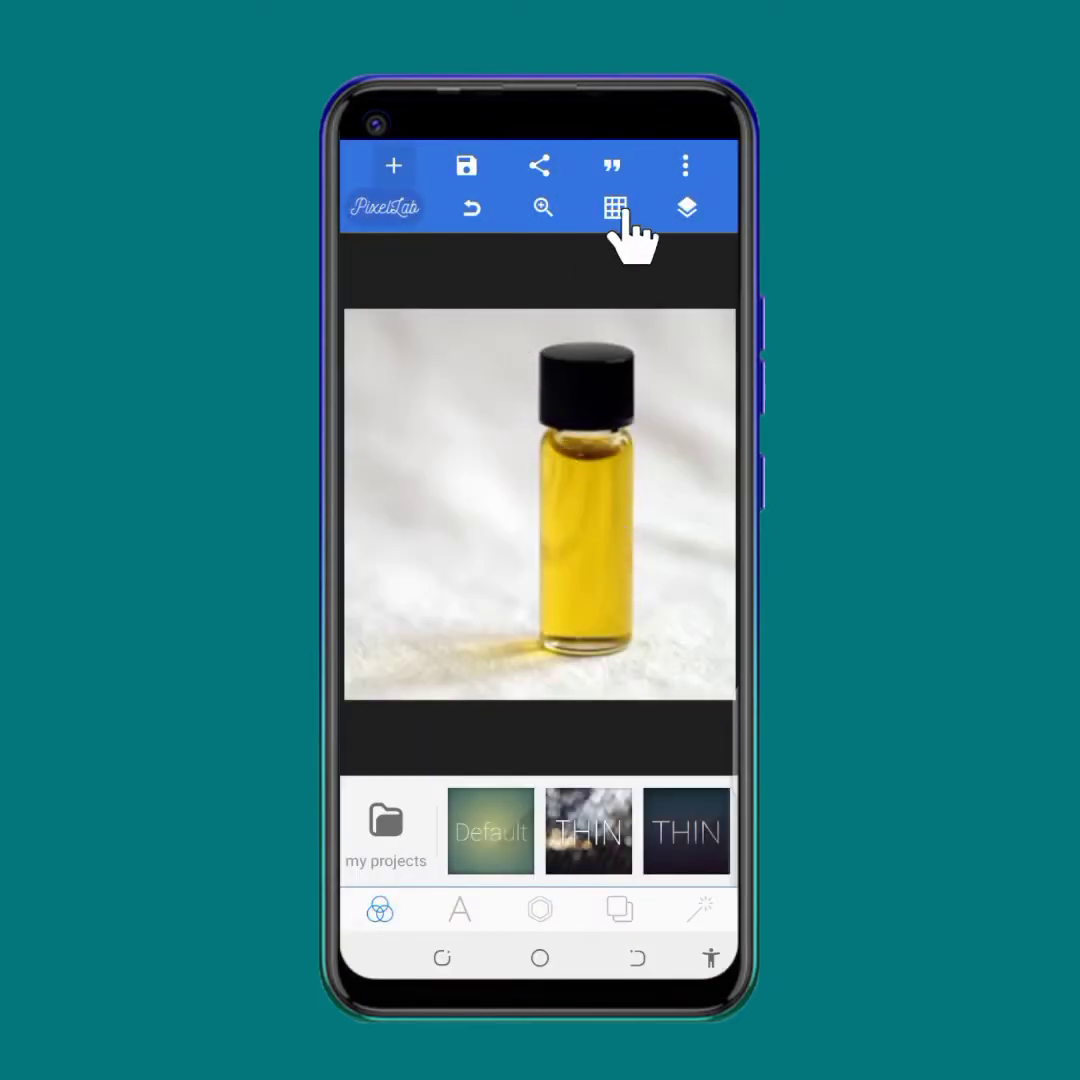
Preview the bottle design in fullscreen and return to the normal editing view.
left_click(685, 165)
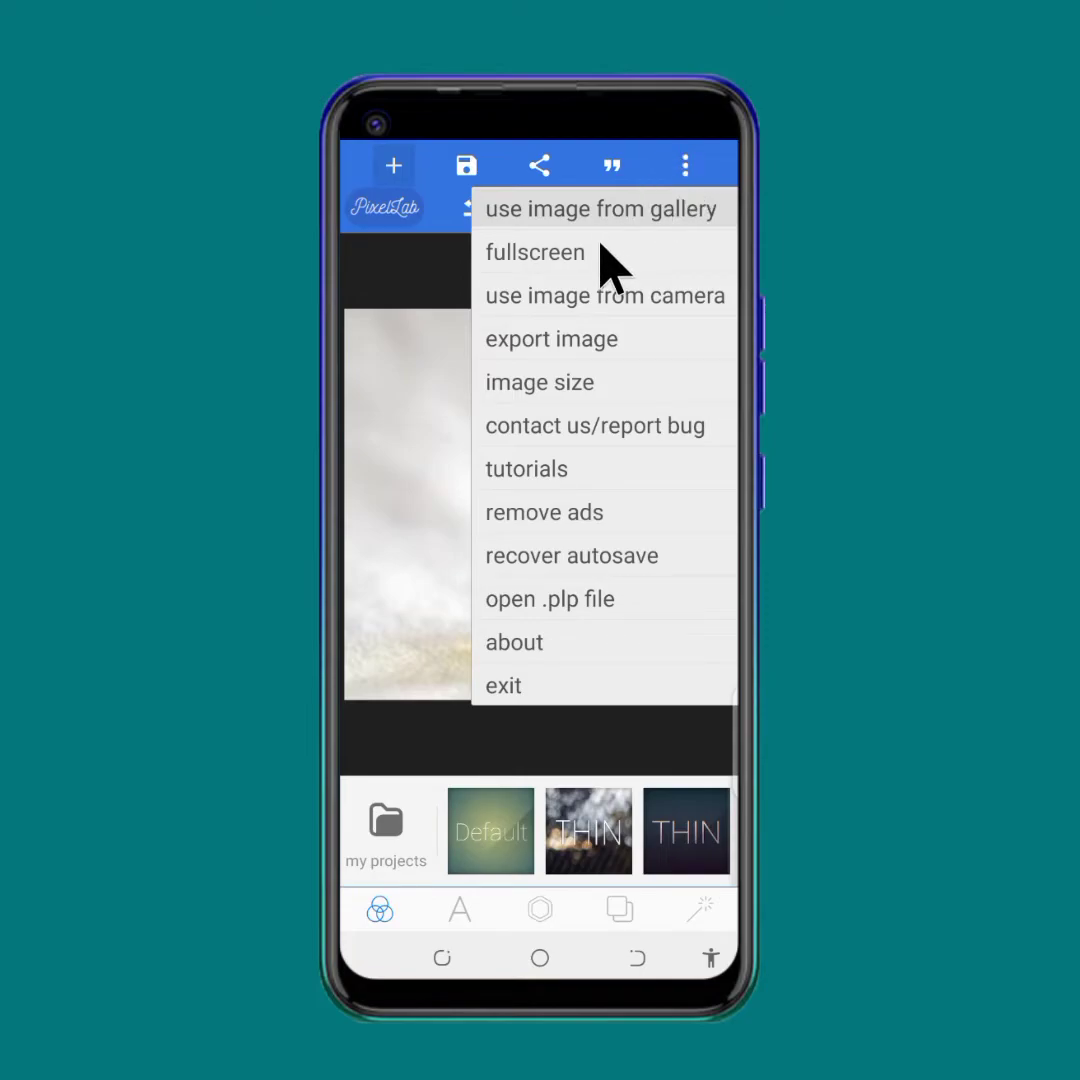
left_click(560, 253)
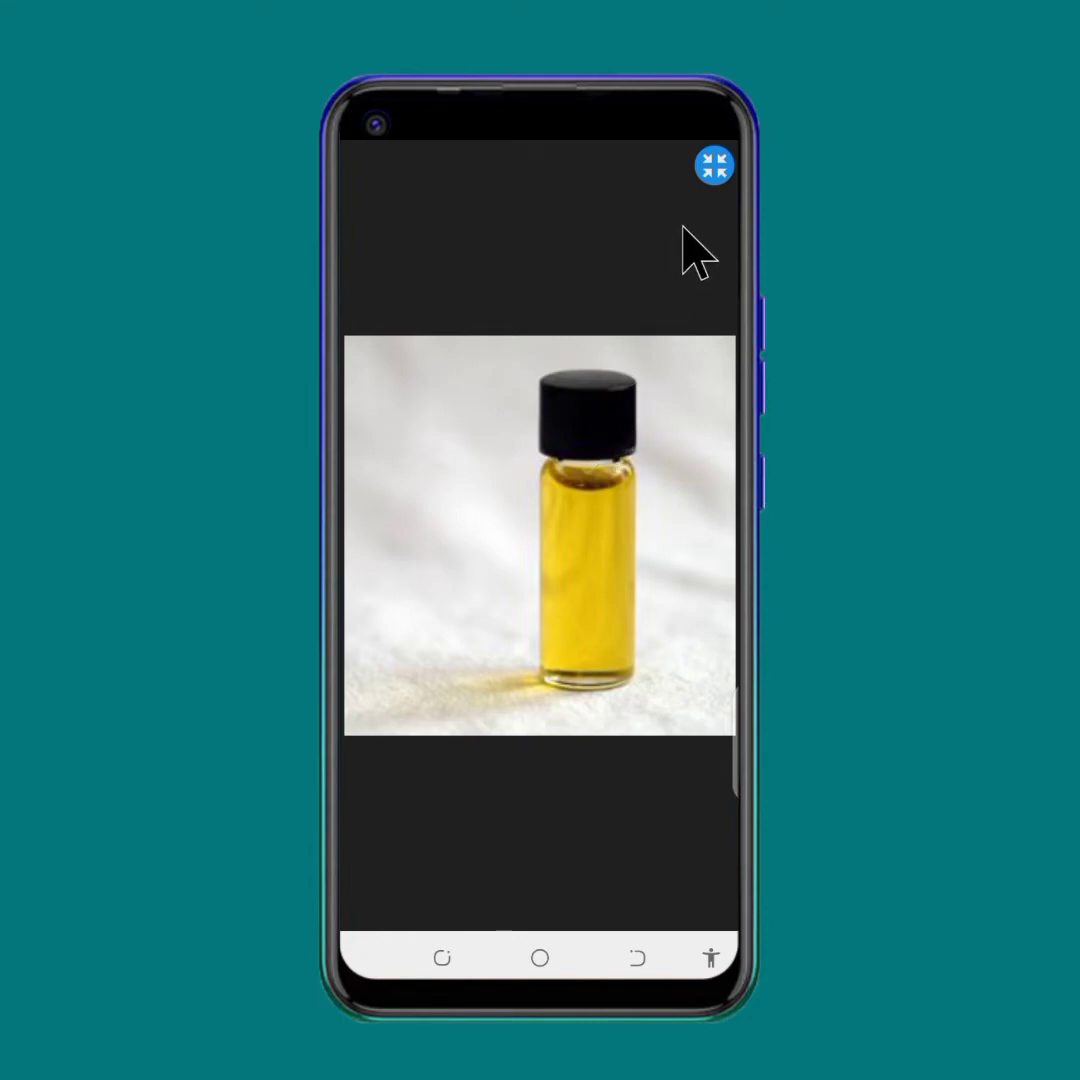
left_click(714, 165)
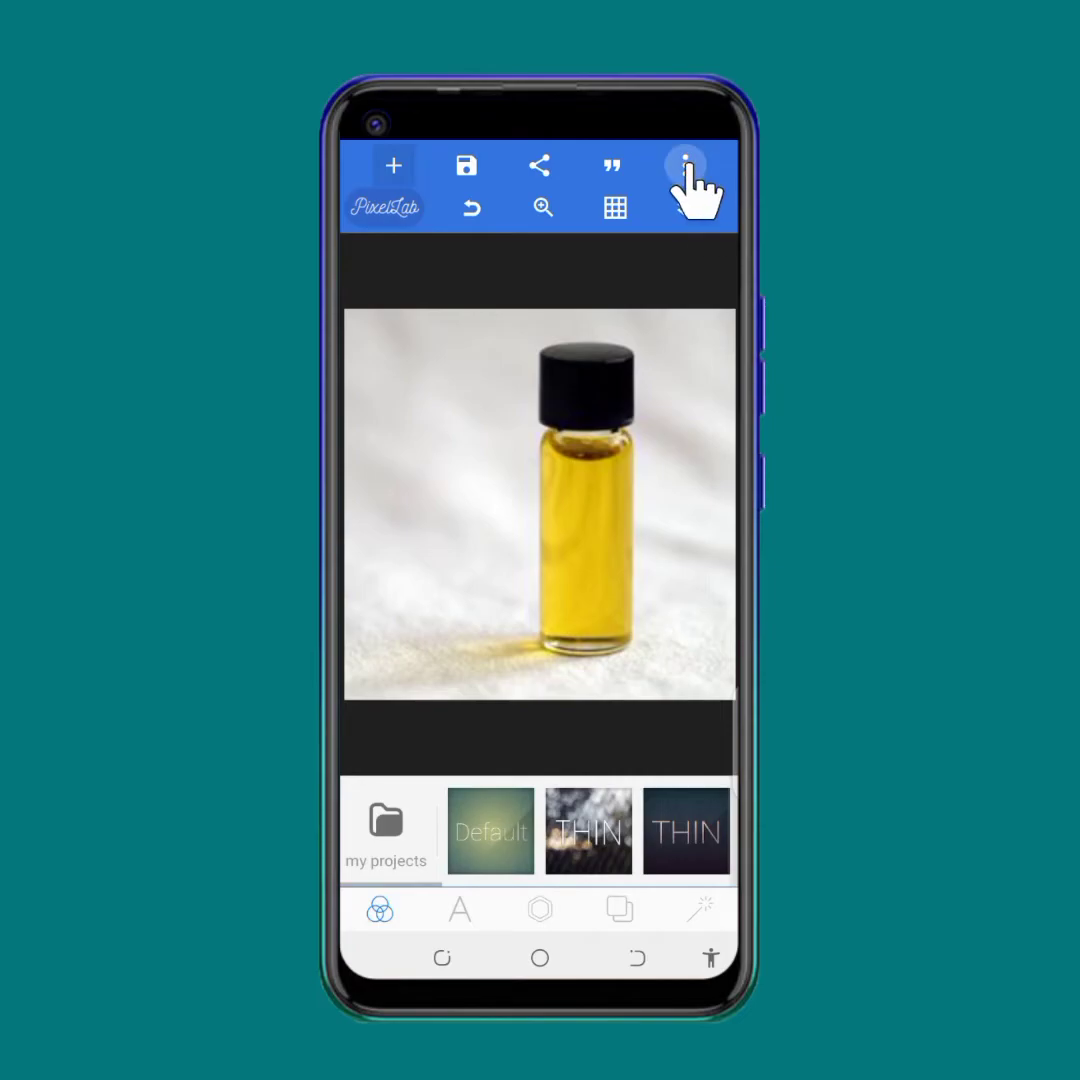
View the export image options for sharing, format and dimensions, and close them without exporting.
left_click(686, 165)
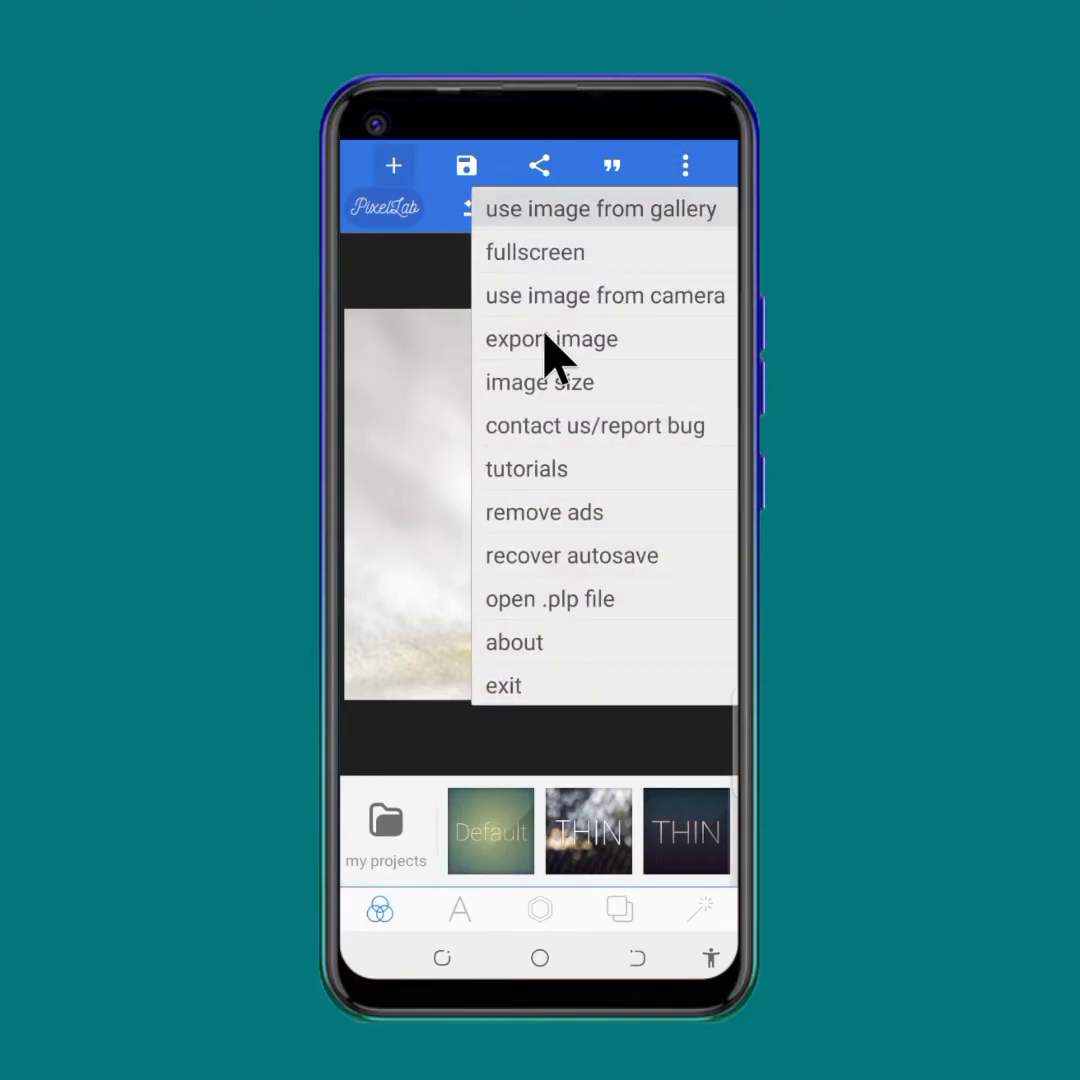
left_click(607, 342)
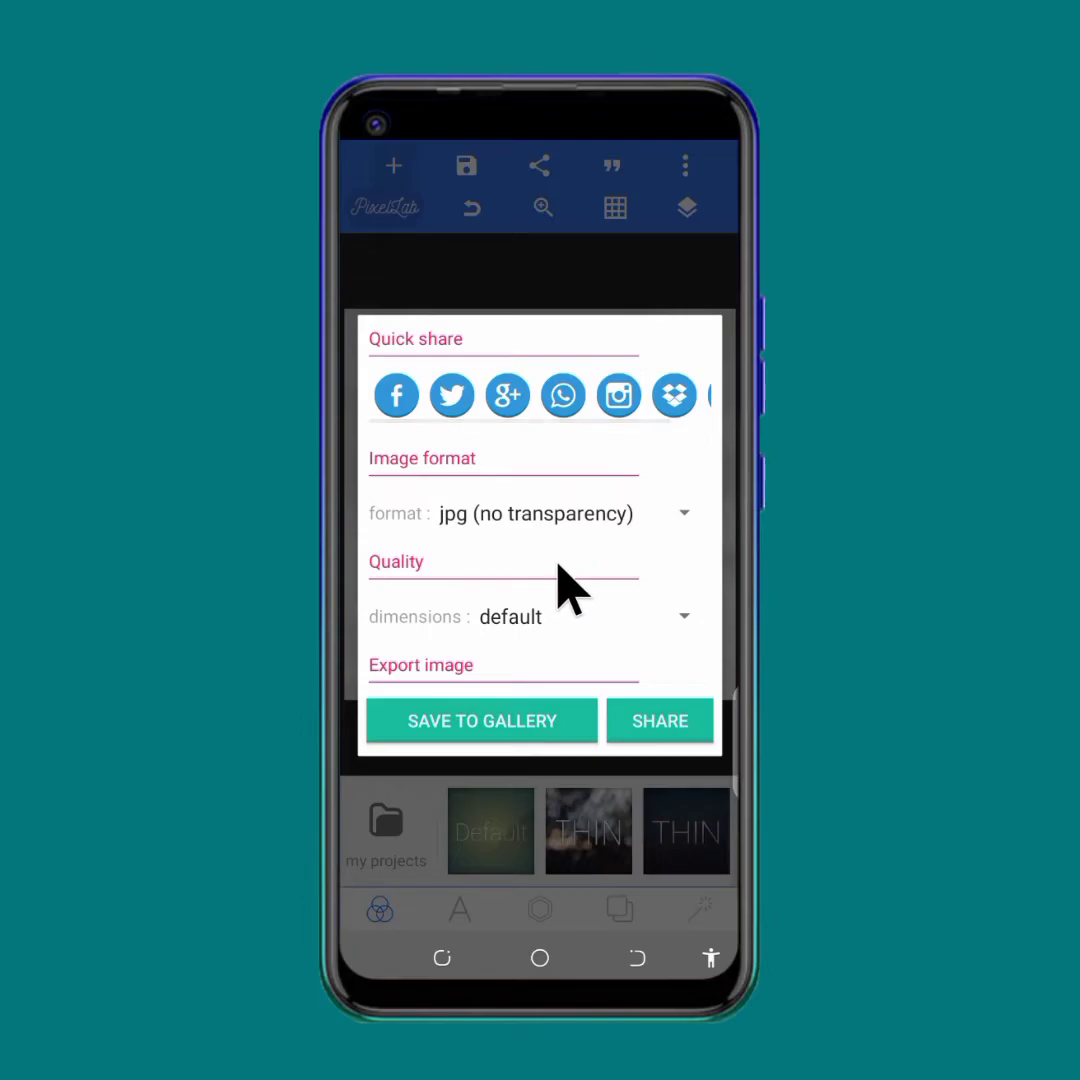
left_click(695, 295)
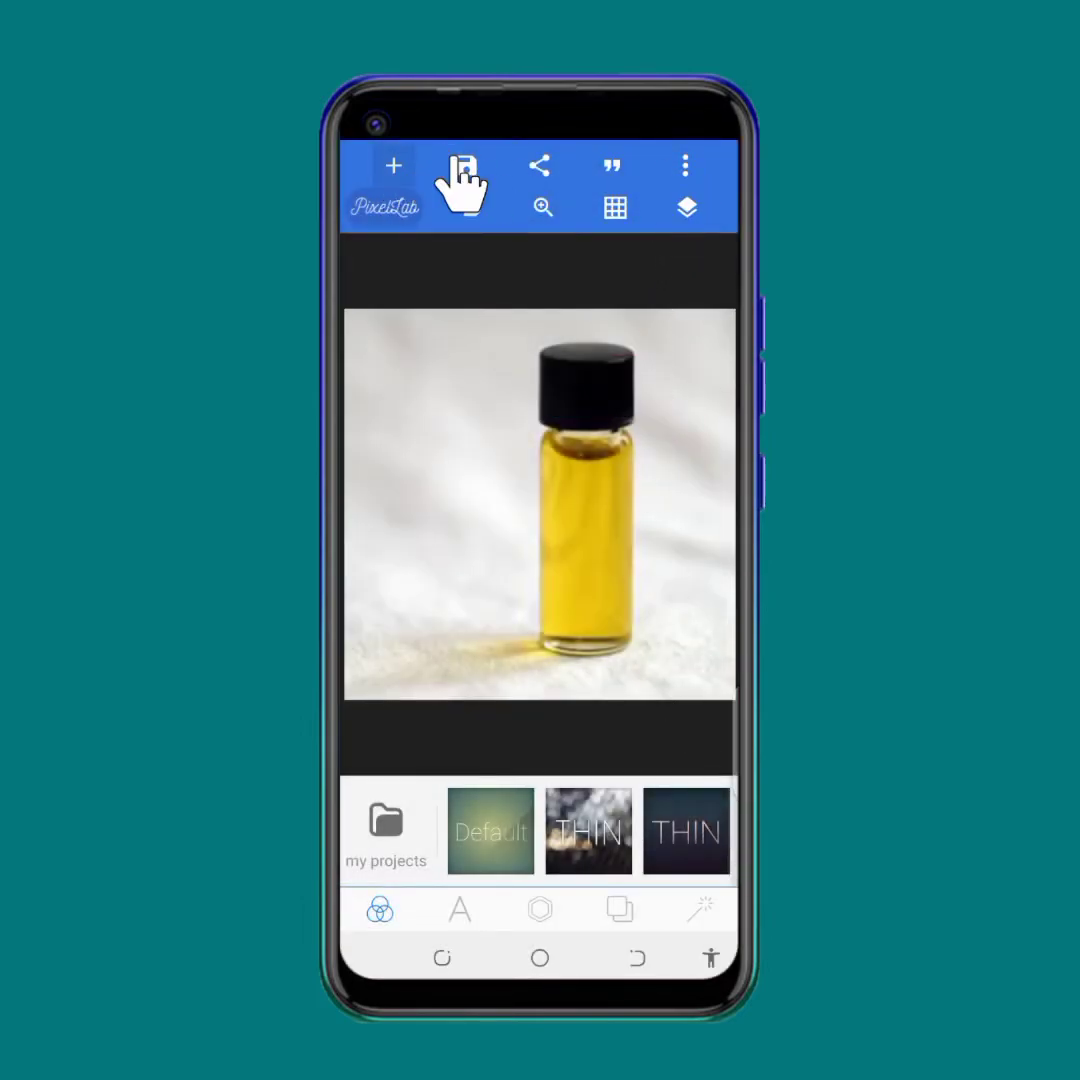
Look through the saved projects and the Download folder for a .plp file, and return to the design without opening one.
left_click(688, 165)
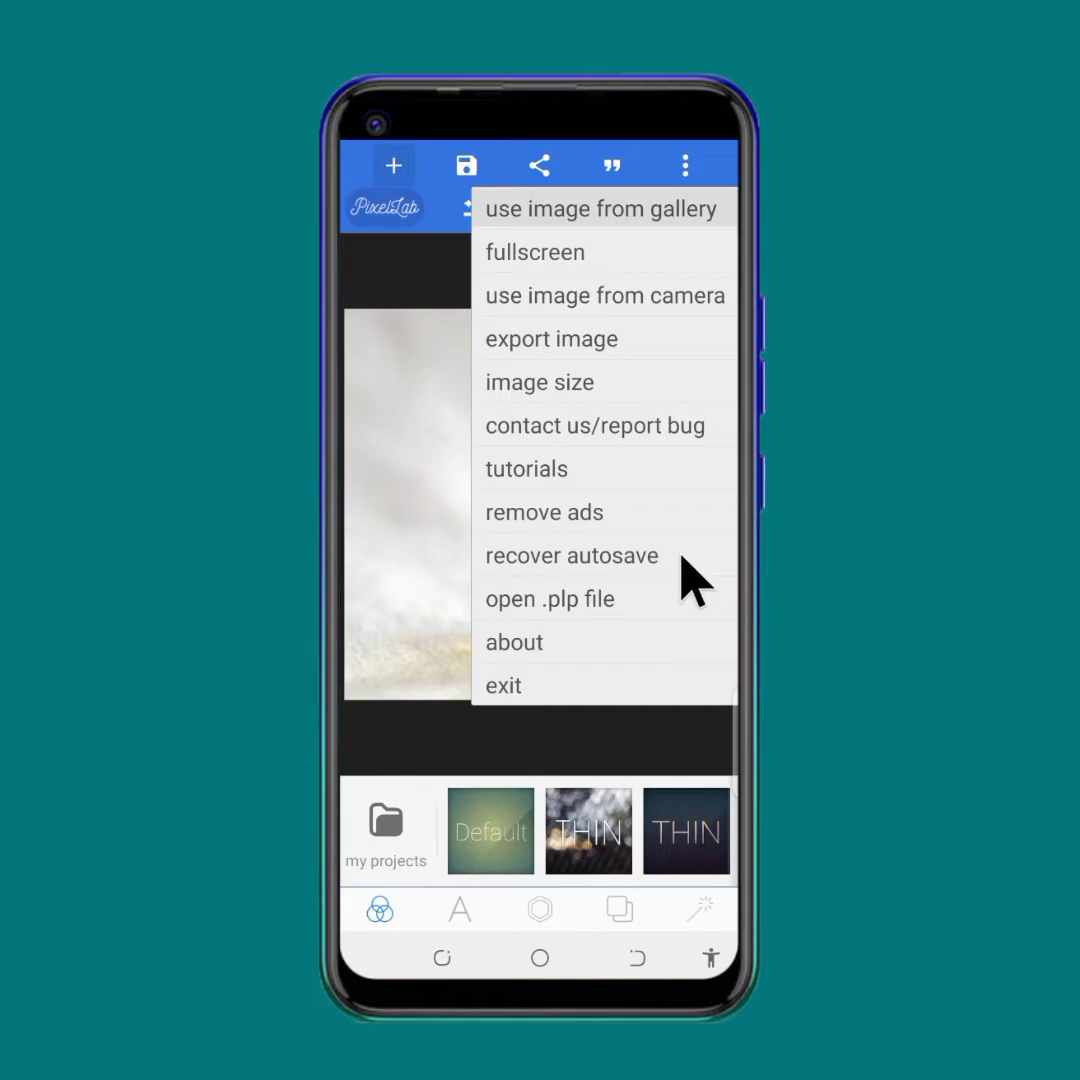
left_click(617, 598)
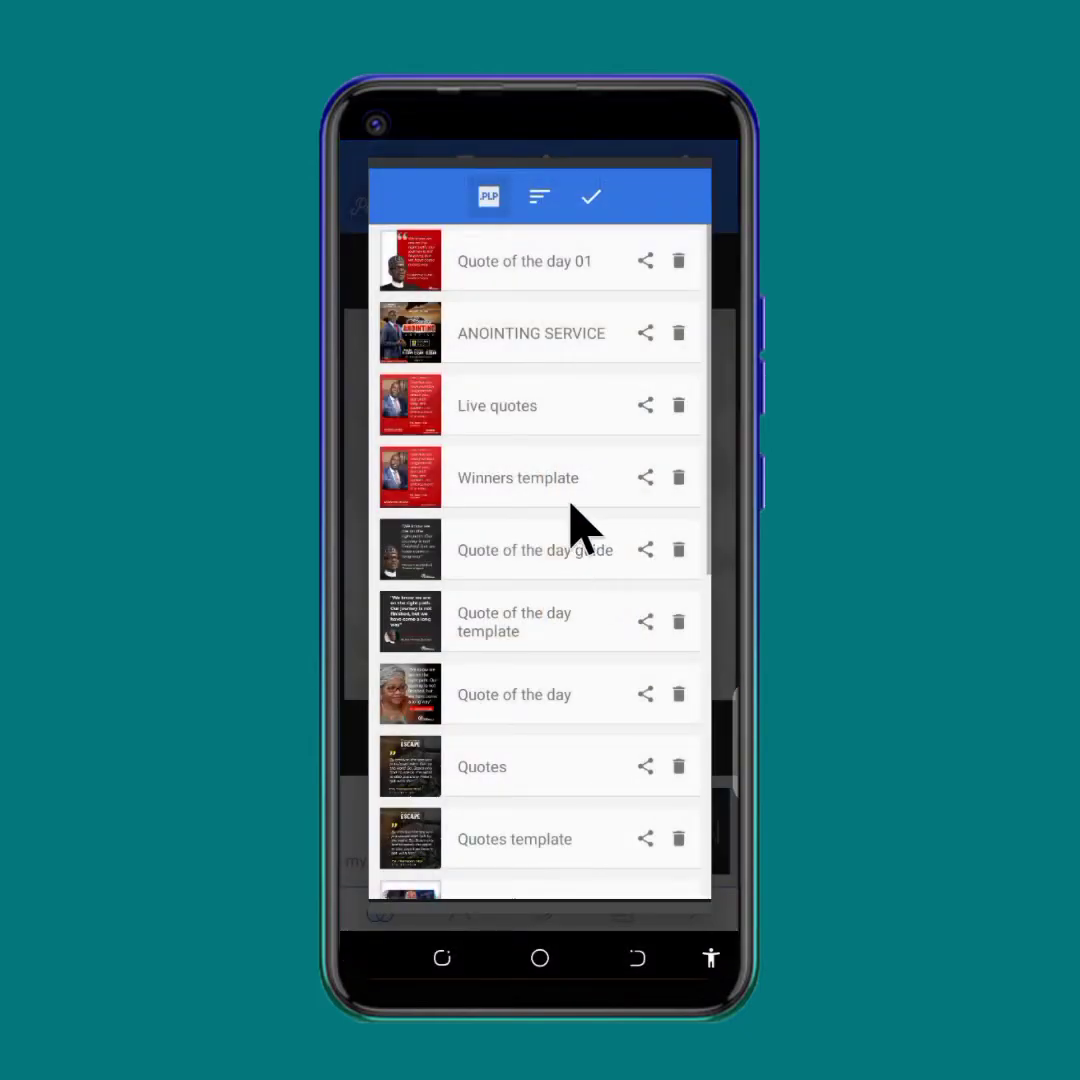
scroll(540, 506, "down", 5)
scroll(540, 571, "up", 6)
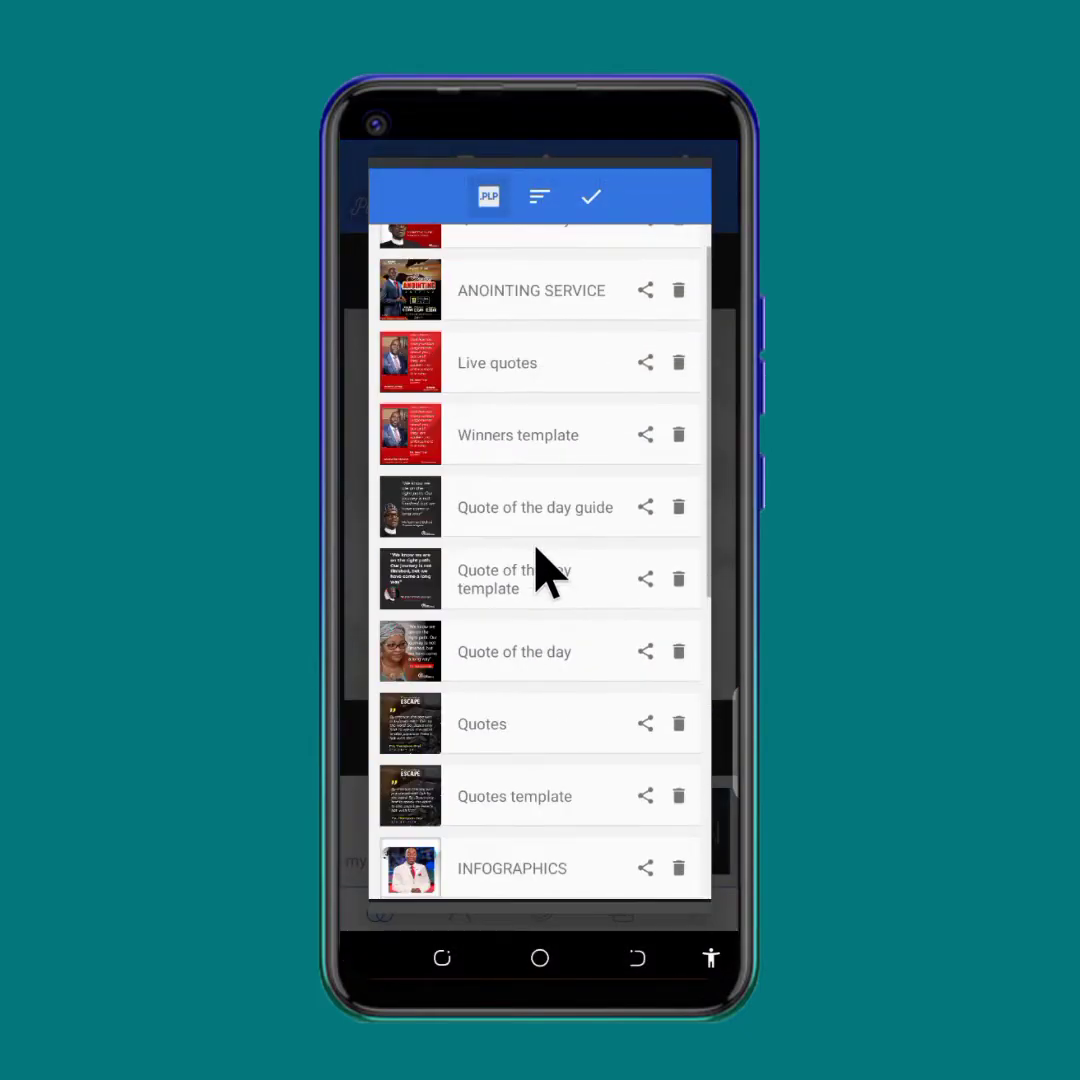
scroll(548, 571, "down", 7)
scroll(540, 571, "up", 7)
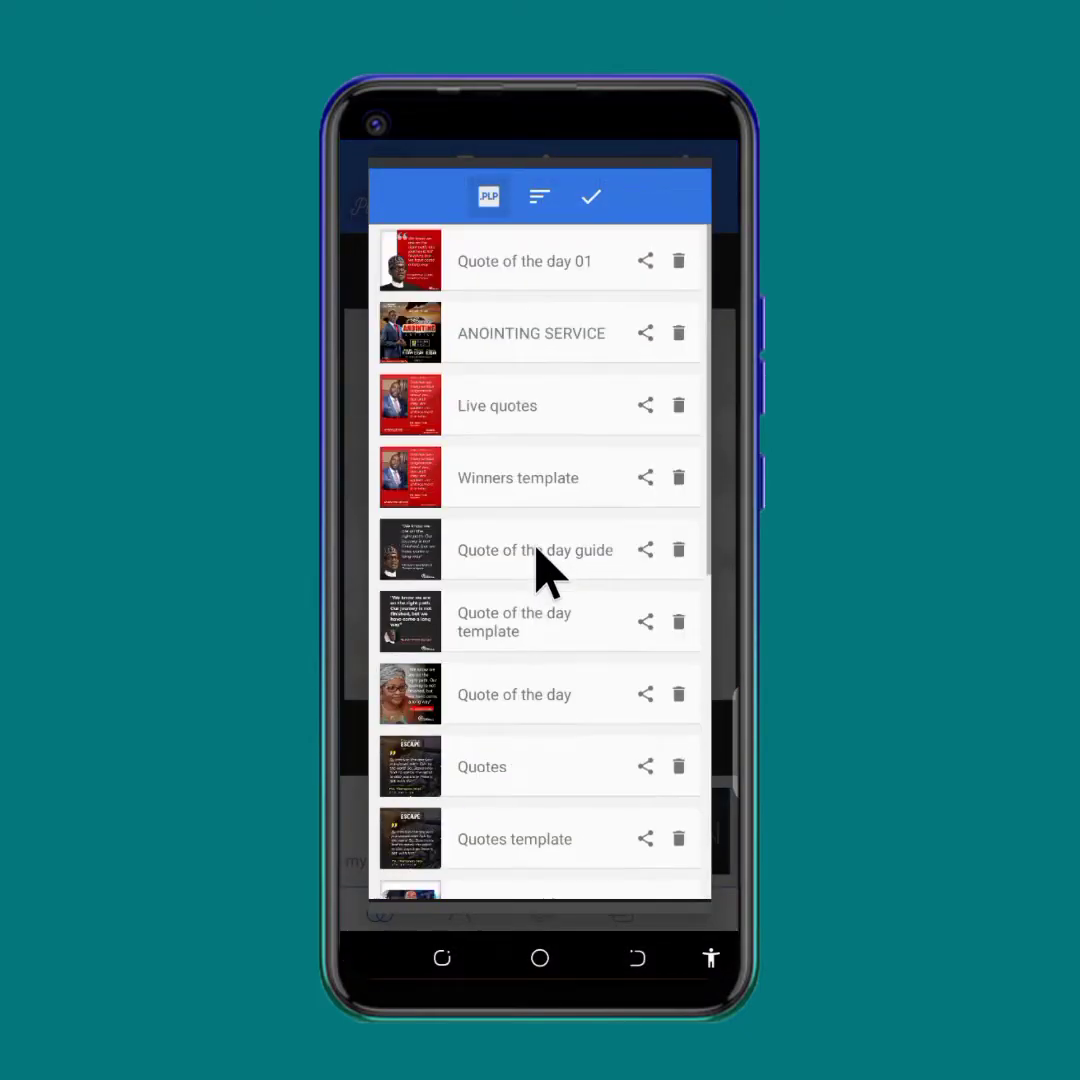
left_click(593, 198)
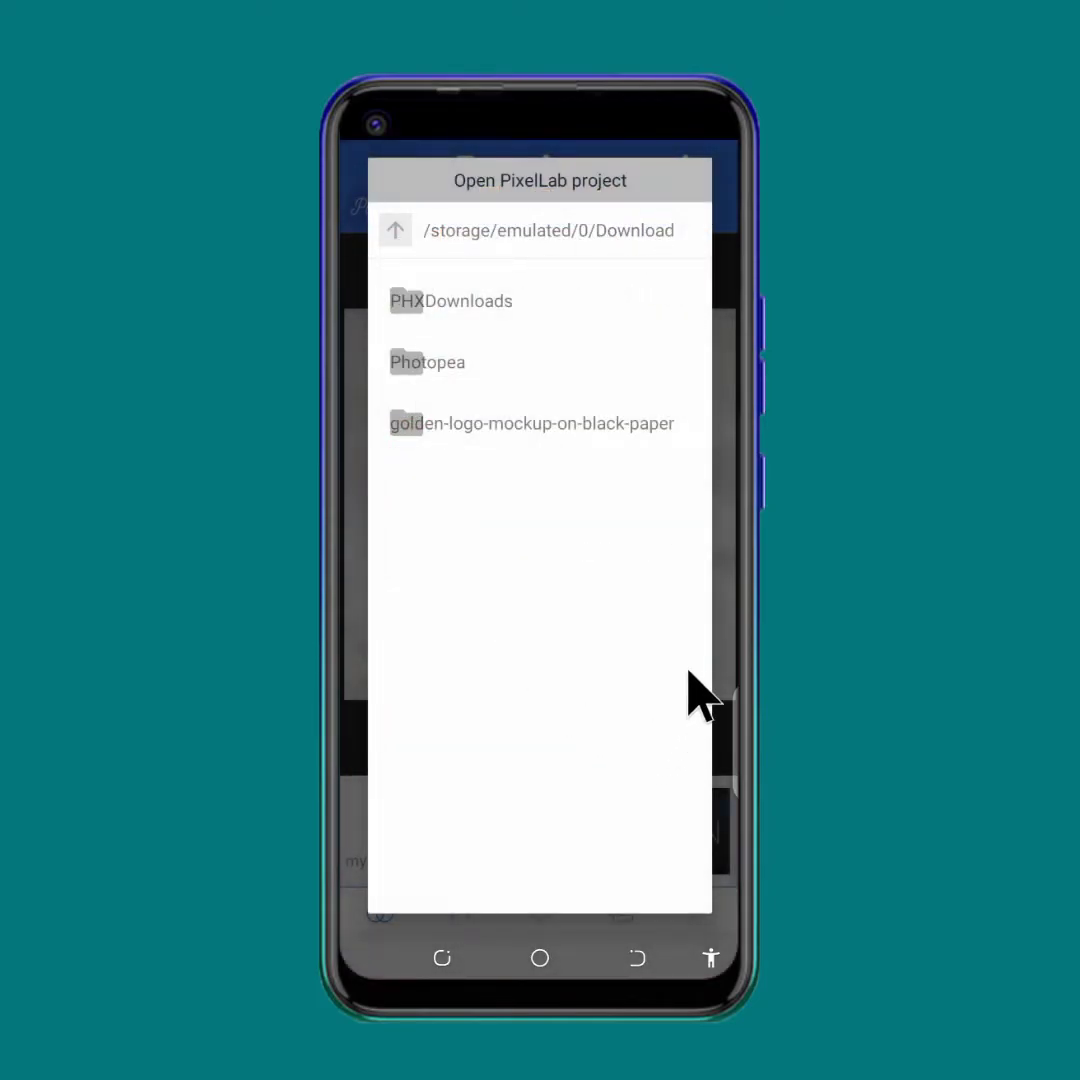
left_click(638, 962)
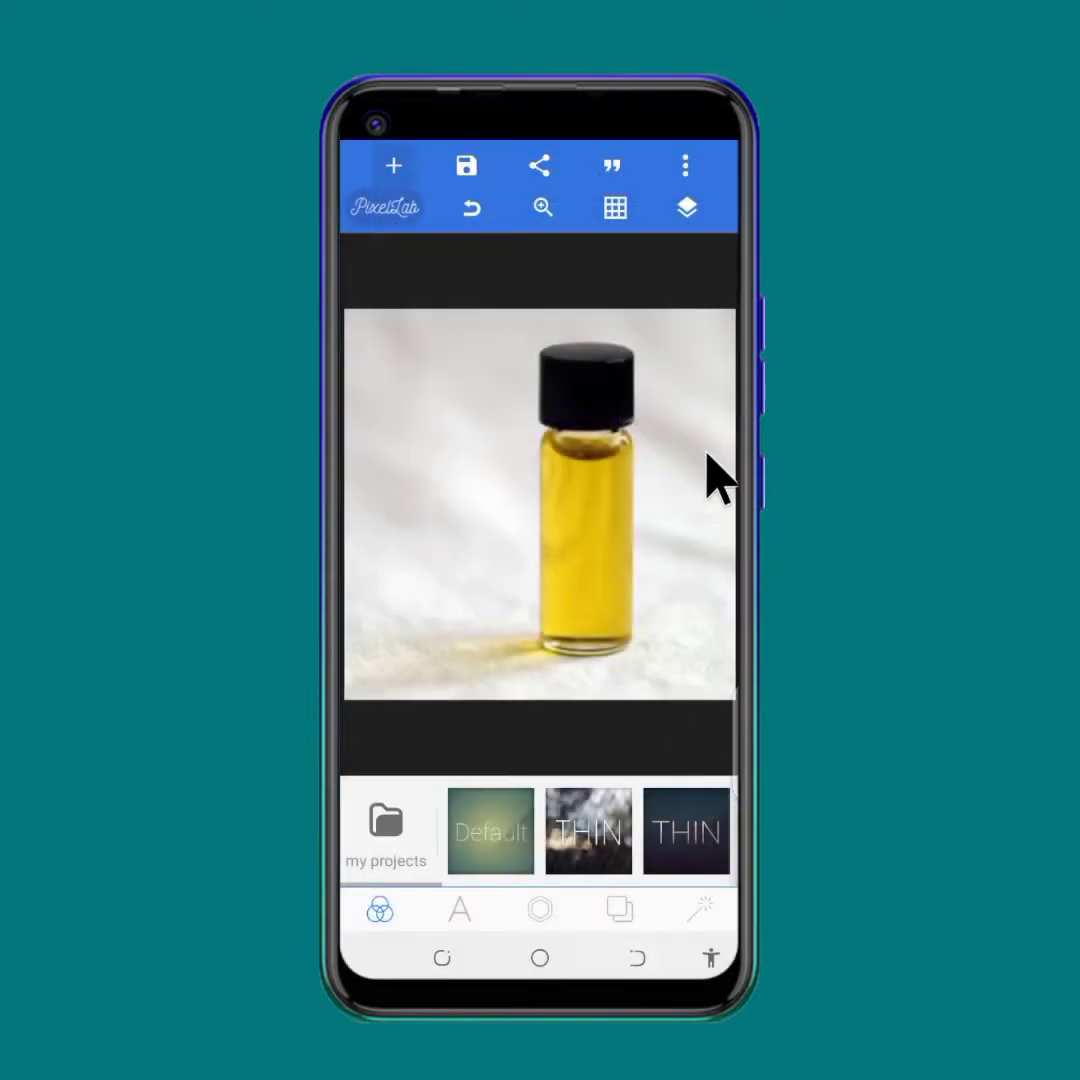
left_click(686, 166)
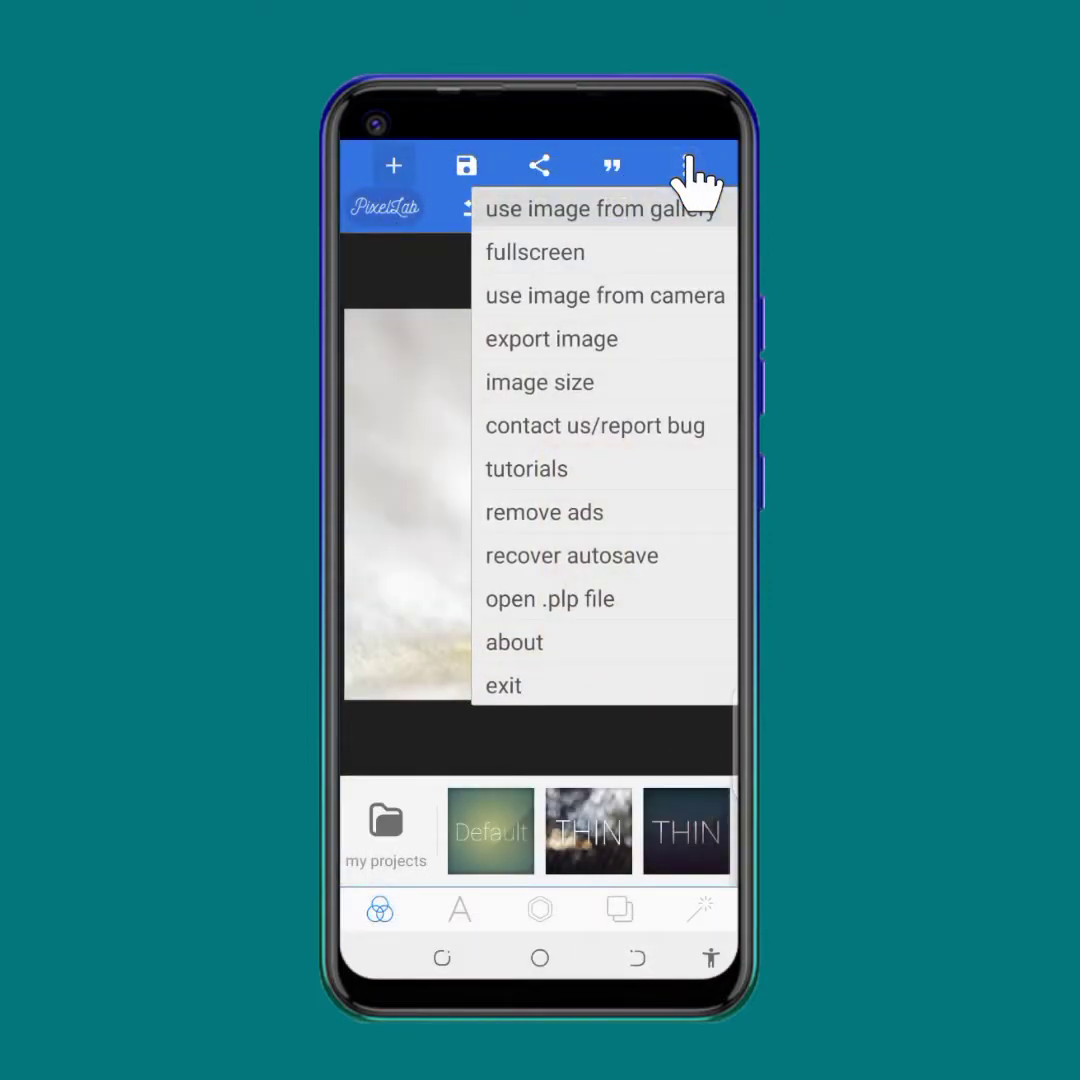
left_click(434, 309)
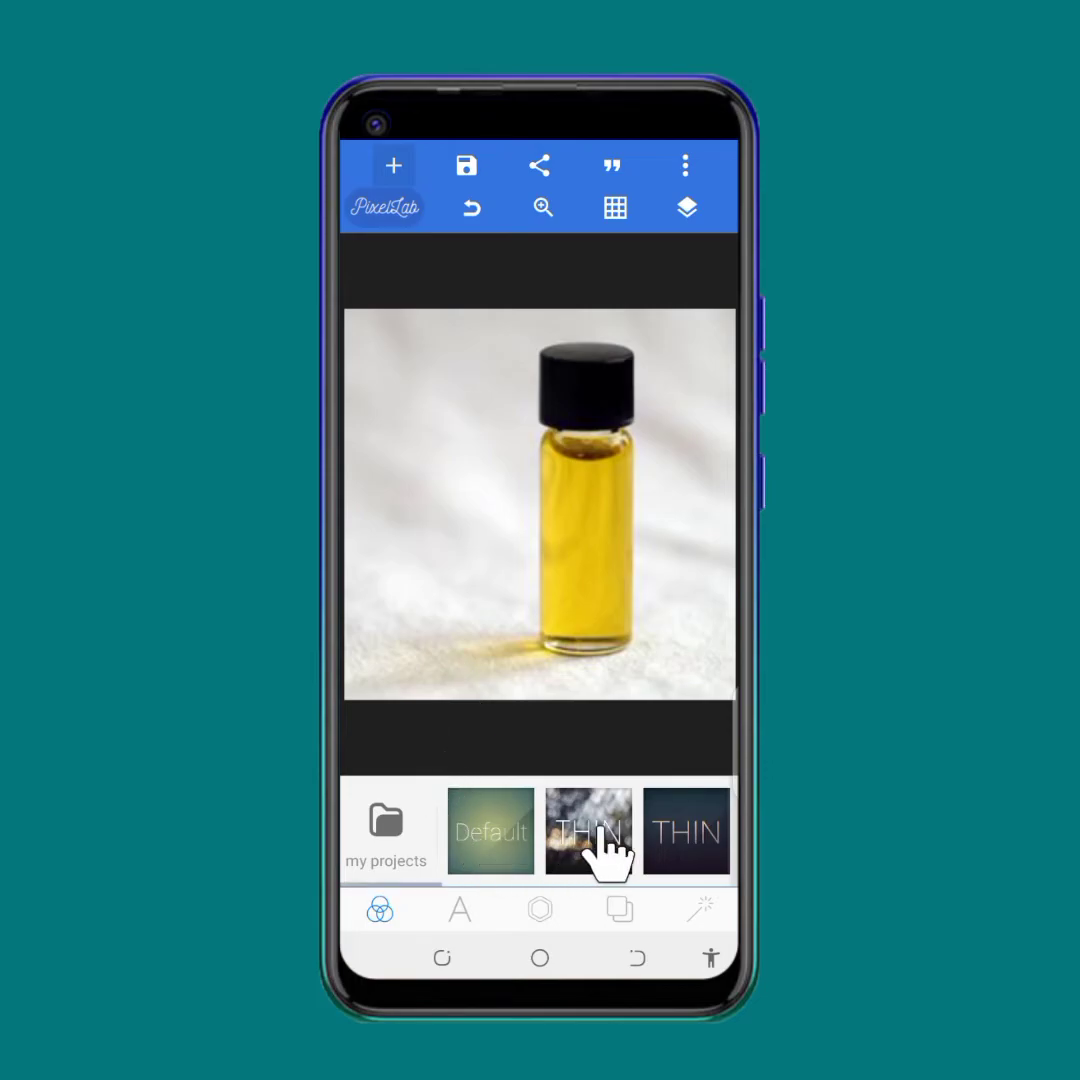
Browse the preset design templates from Default through Shiny and return to the start of the list without applying one.
left_click_drag(639, 849, 415, 844)
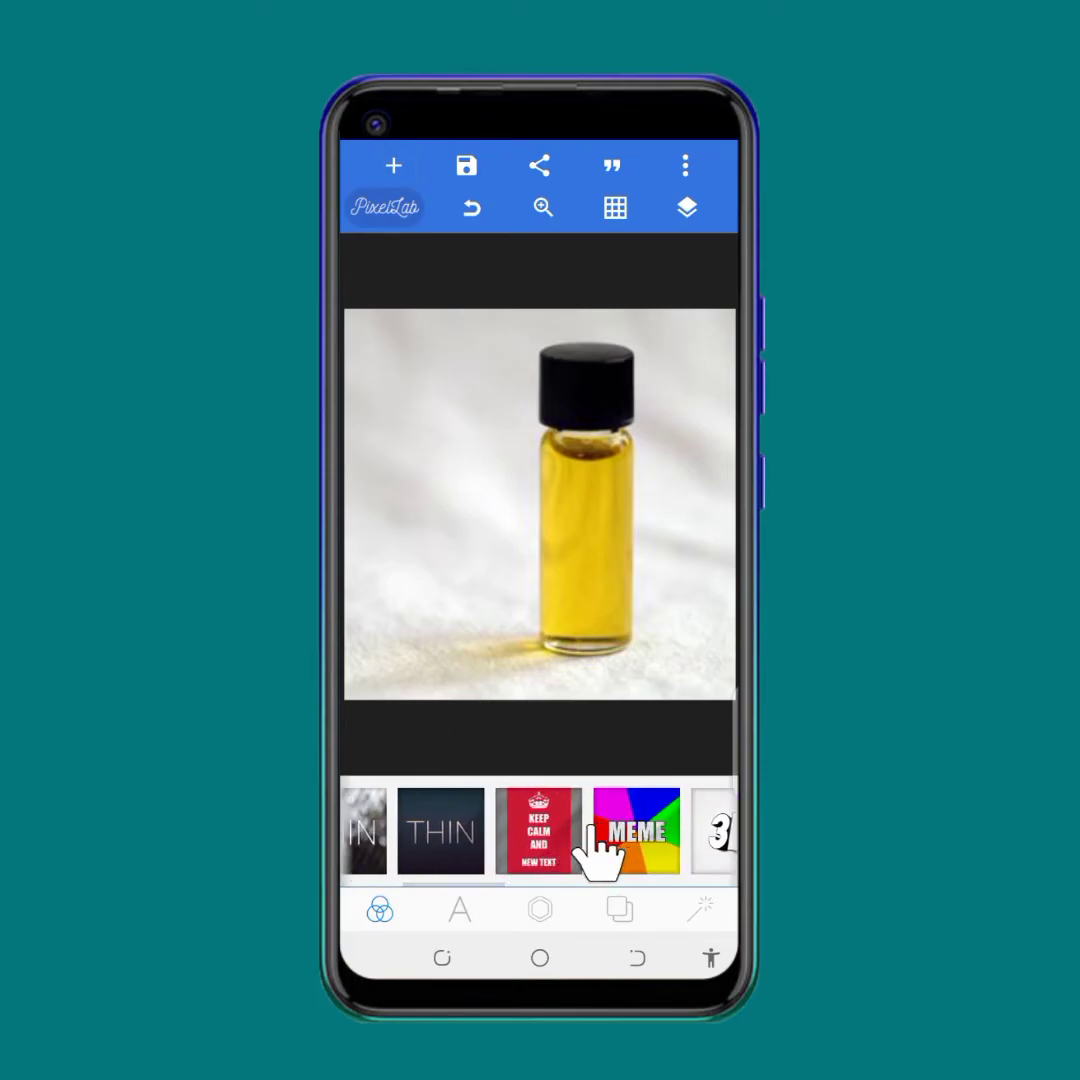
left_click_drag(595, 835, 412, 838)
left_click_drag(605, 838, 703, 842)
left_click_drag(465, 840, 554, 840)
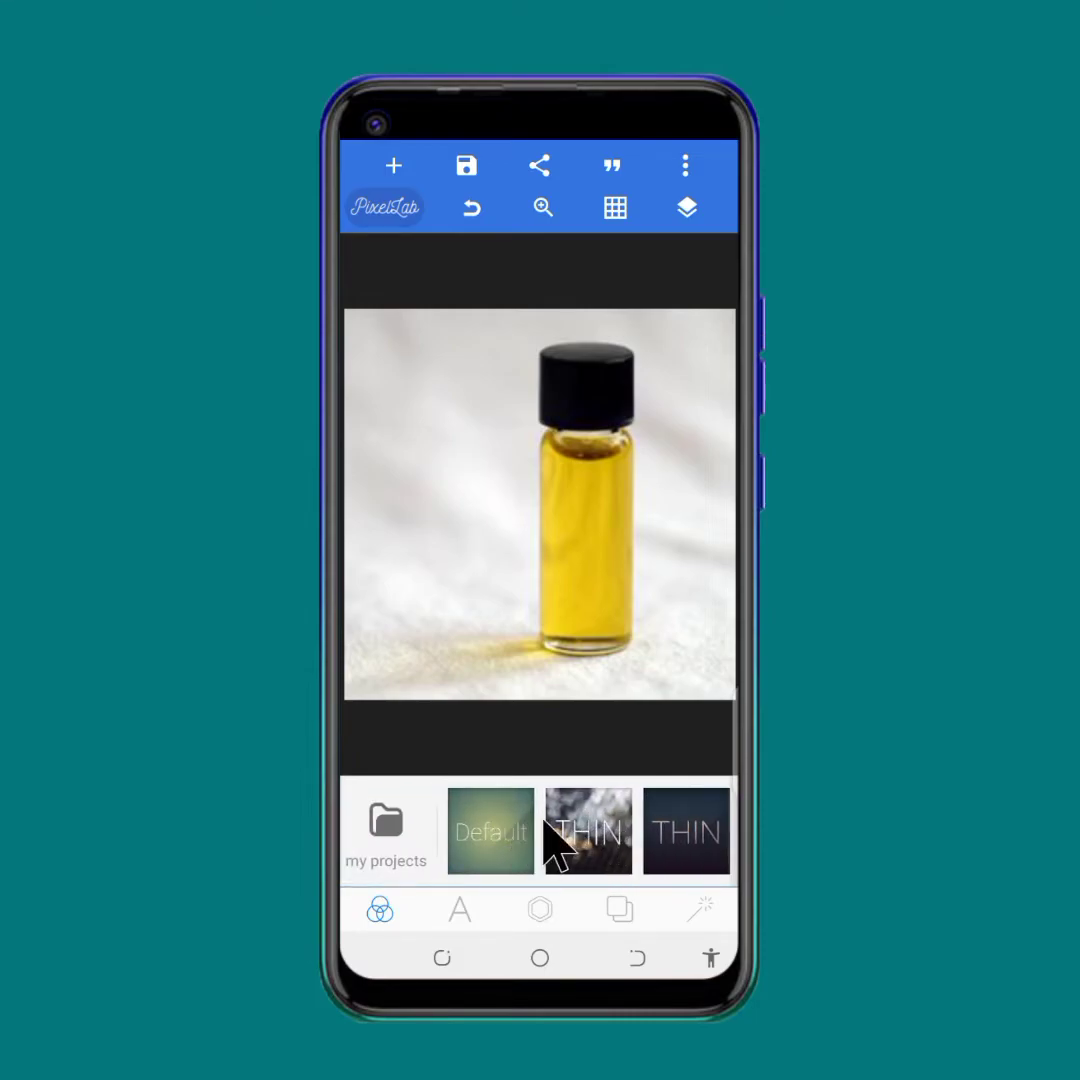
left_click_drag(603, 835, 533, 838)
left_click_drag(658, 842, 550, 840)
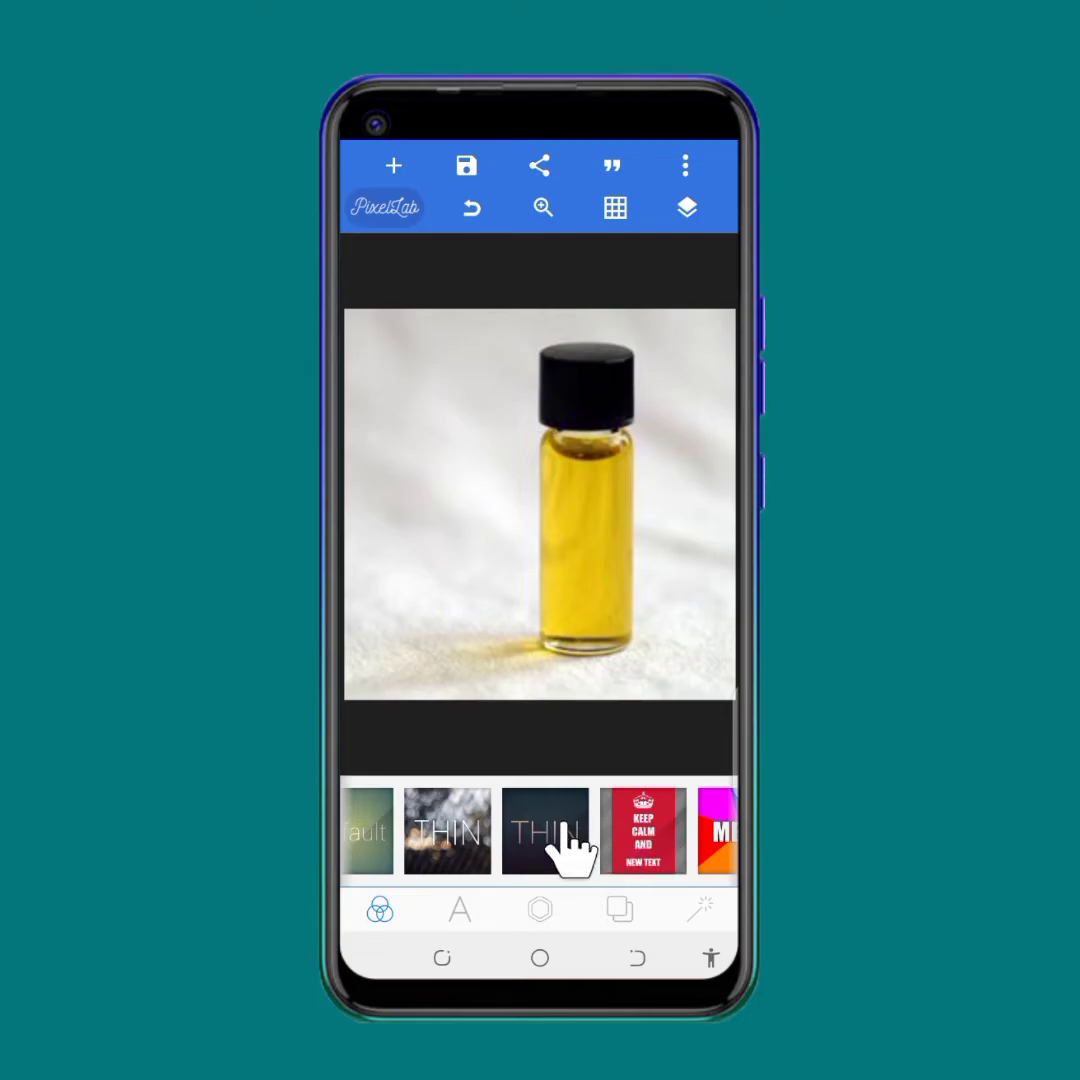
left_click_drag(627, 832, 506, 848)
mouse_move(578, 848)
left_mouse_down()
mouse_move(554, 848)
mouse_move(571, 844)
left_mouse_up()
left_click_drag(687, 848, 540, 855)
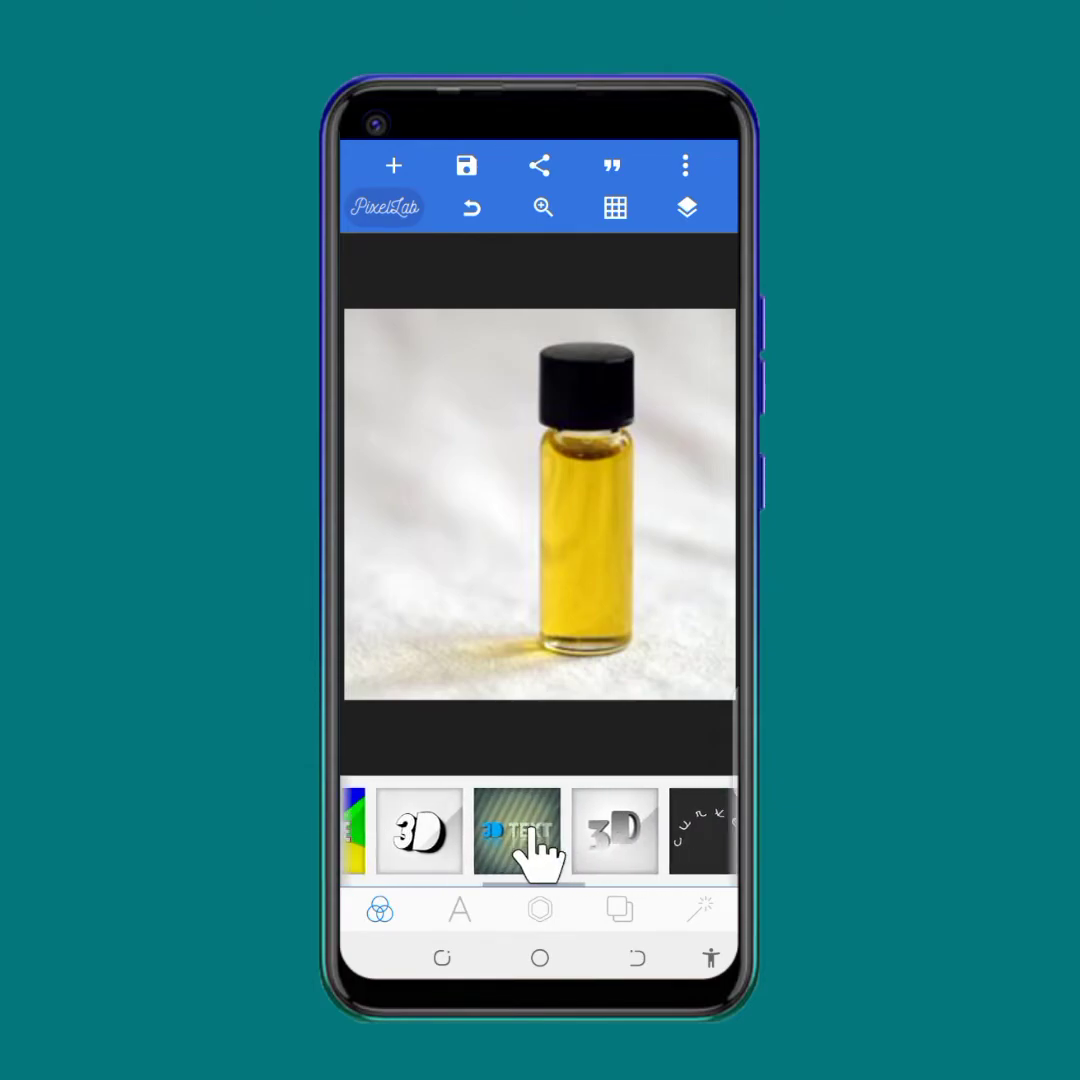
left_click_drag(632, 840, 470, 840)
left_click_drag(579, 845, 527, 818)
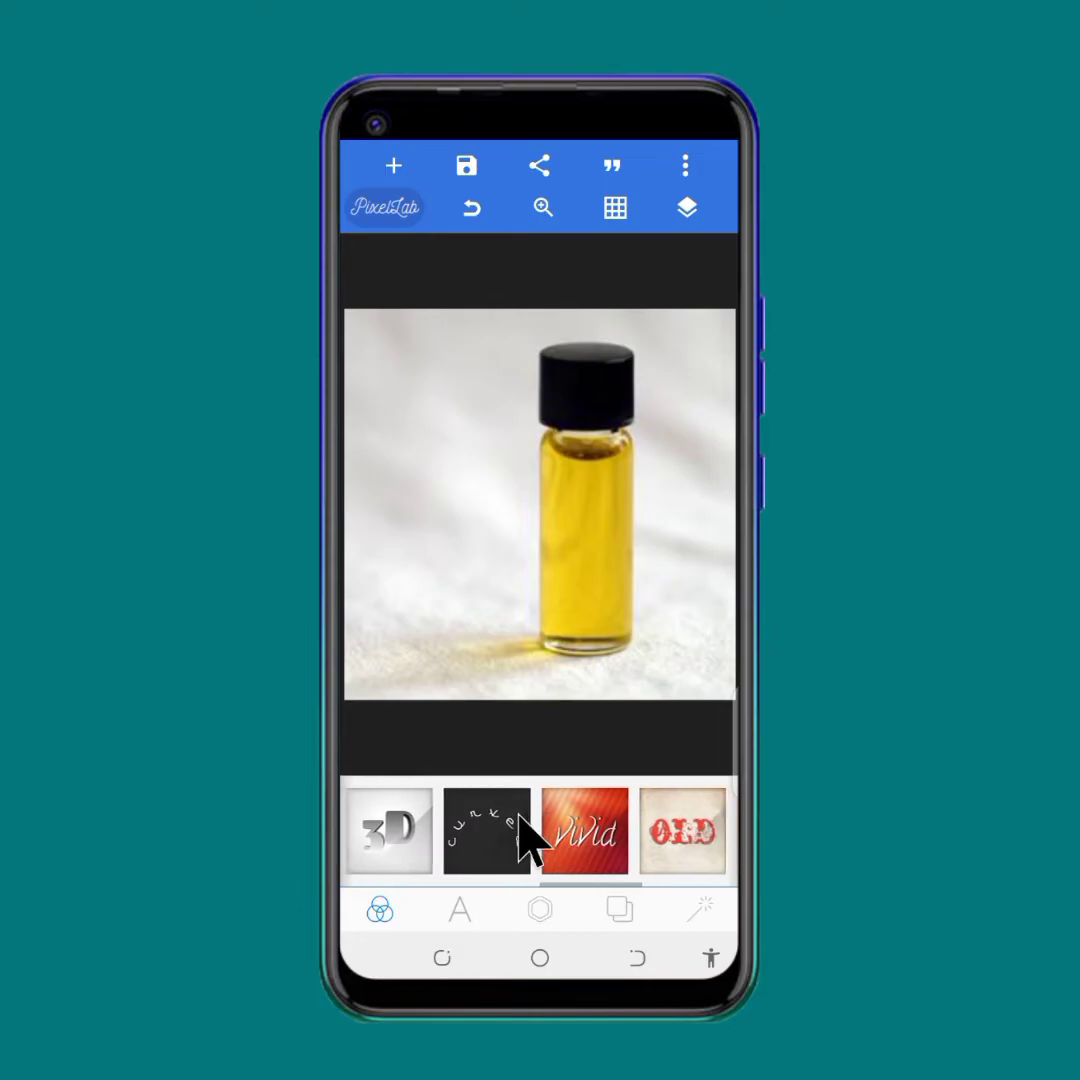
left_click_drag(612, 845, 530, 855)
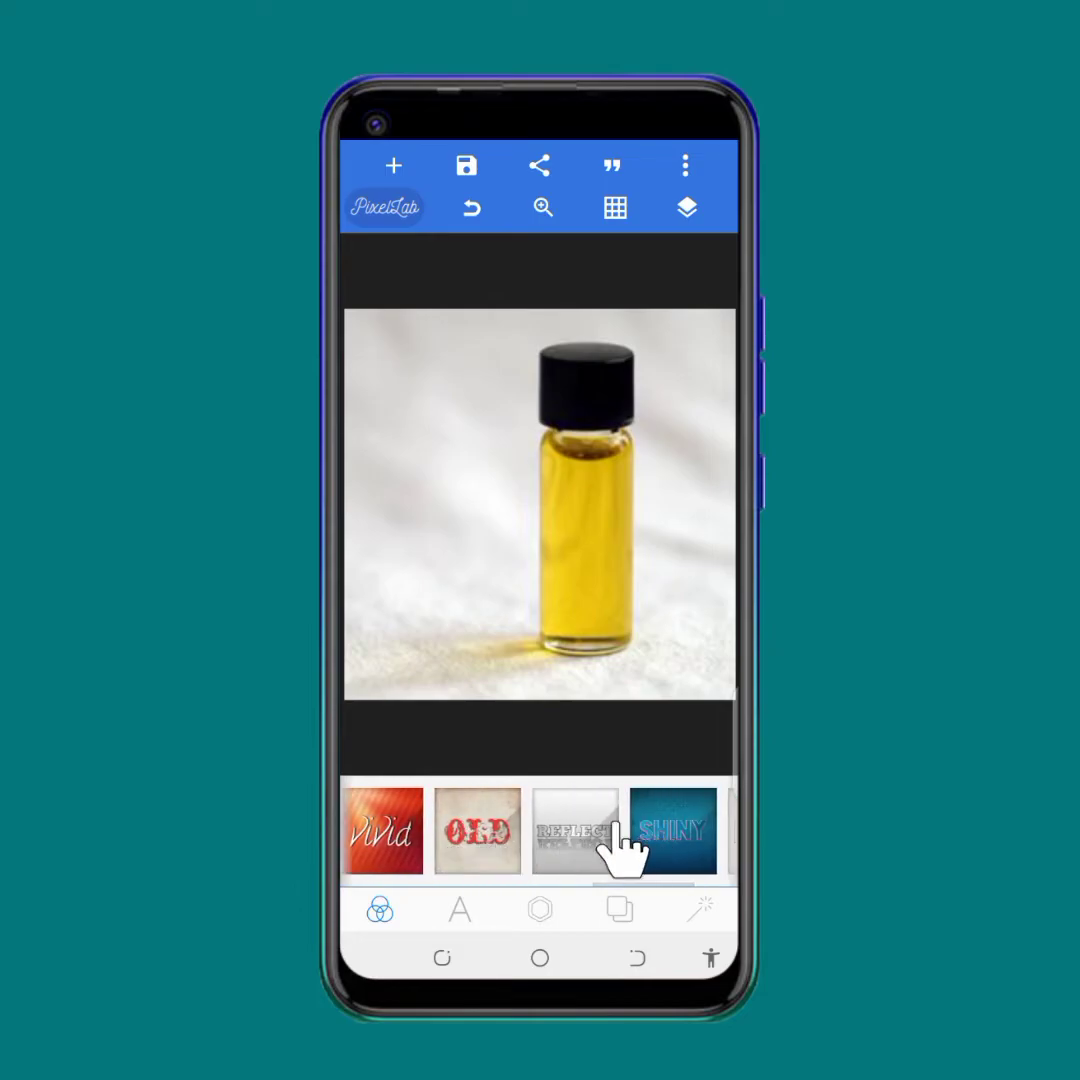
left_click_drag(639, 843, 559, 752)
left_click_drag(420, 835, 650, 835)
left_click_drag(386, 829, 600, 835)
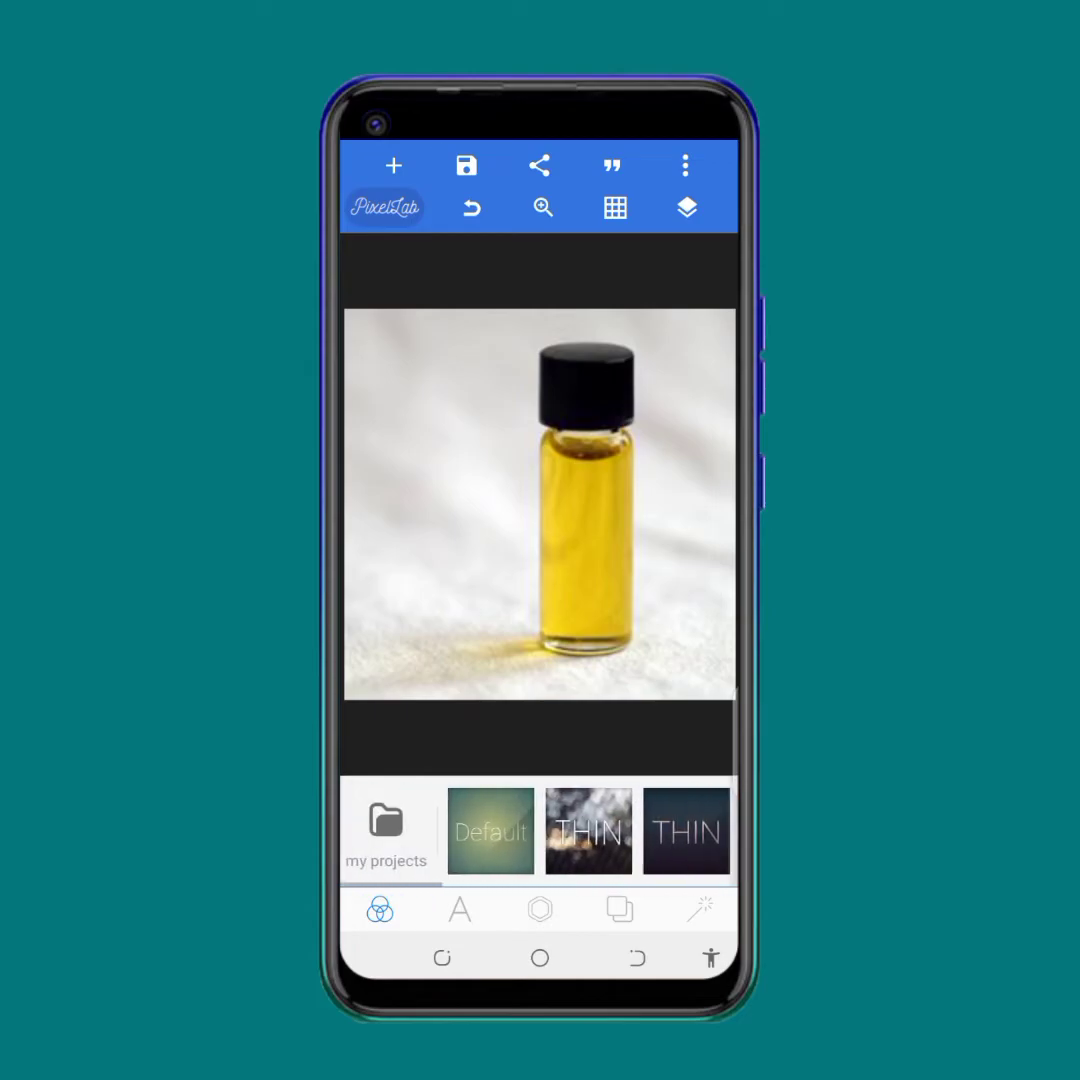
Look through the list of saved projects under my projects and close it without loading any.
left_click(395, 822)
scroll(586, 440, "down", 5)
scroll(586, 465, "up", 5)
left_click(592, 198)
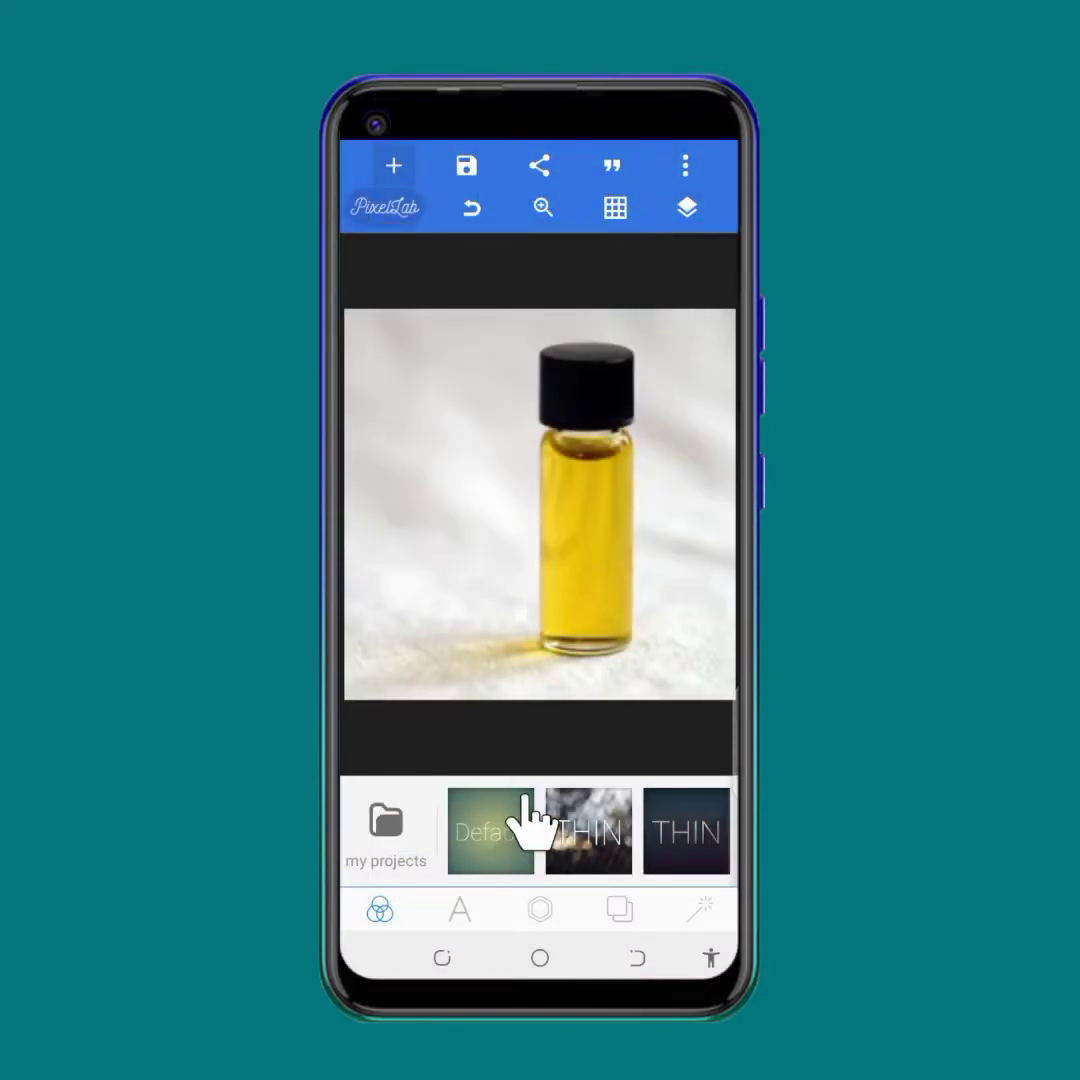
left_click(686, 166)
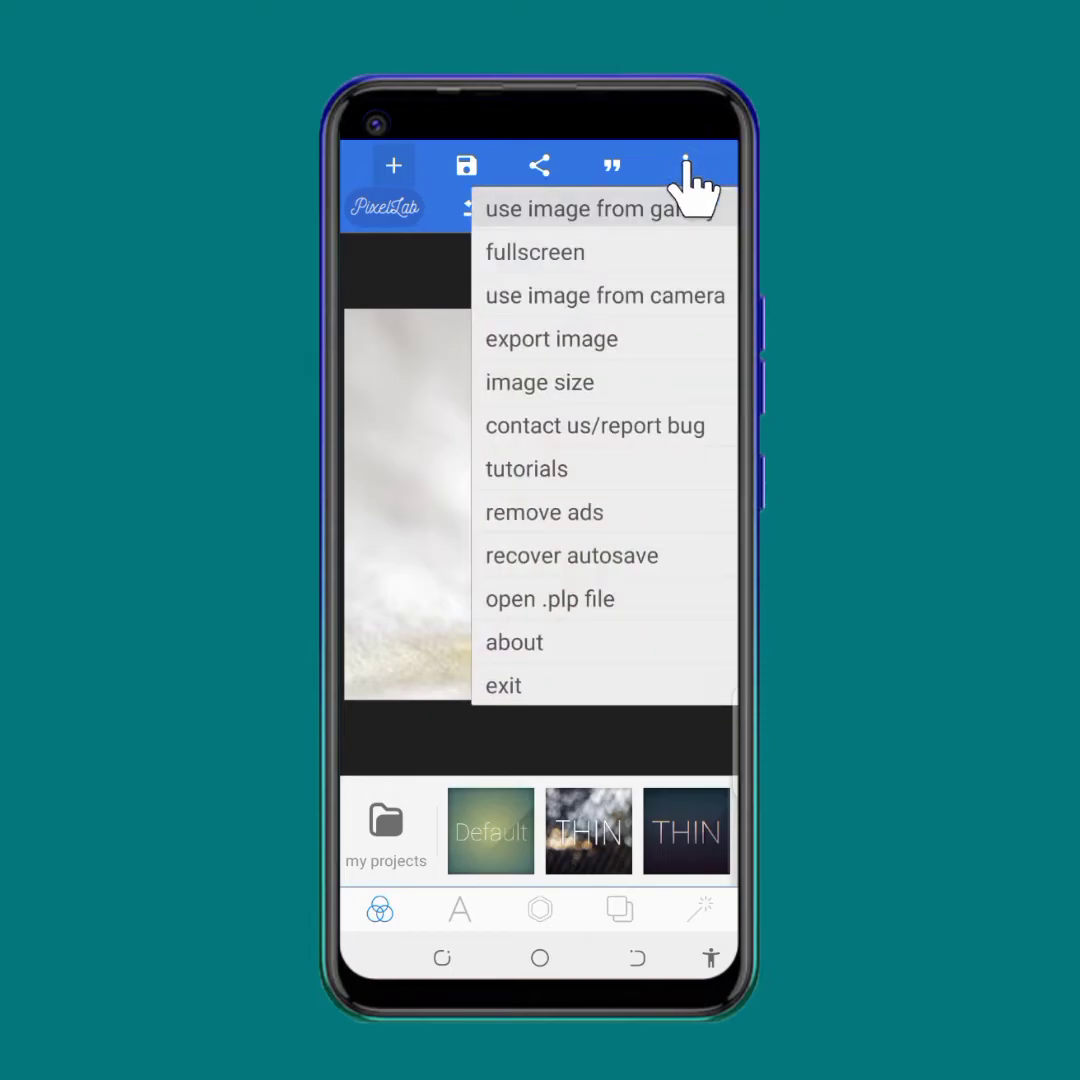
left_click(686, 166)
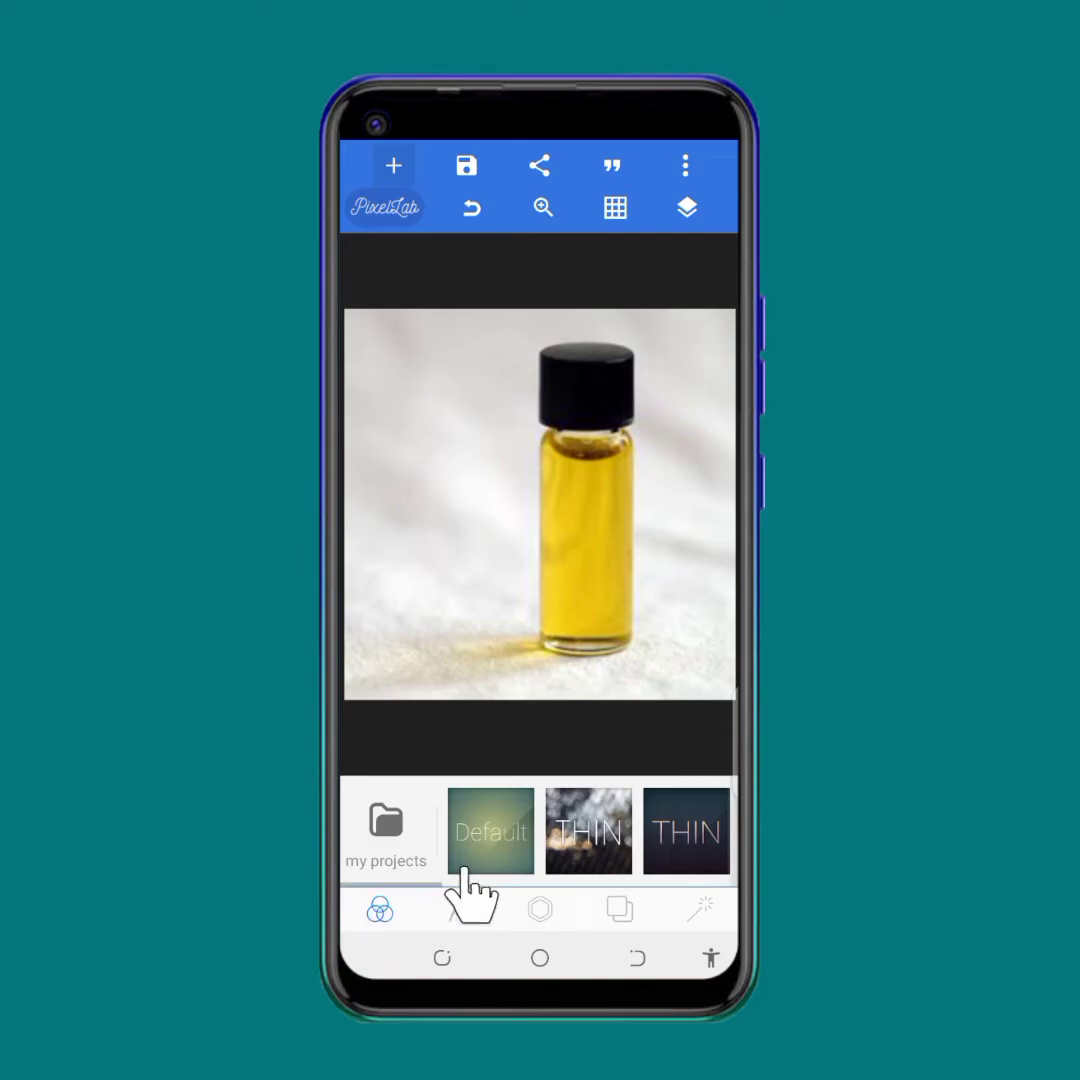
left_click_drag(603, 835, 440, 855)
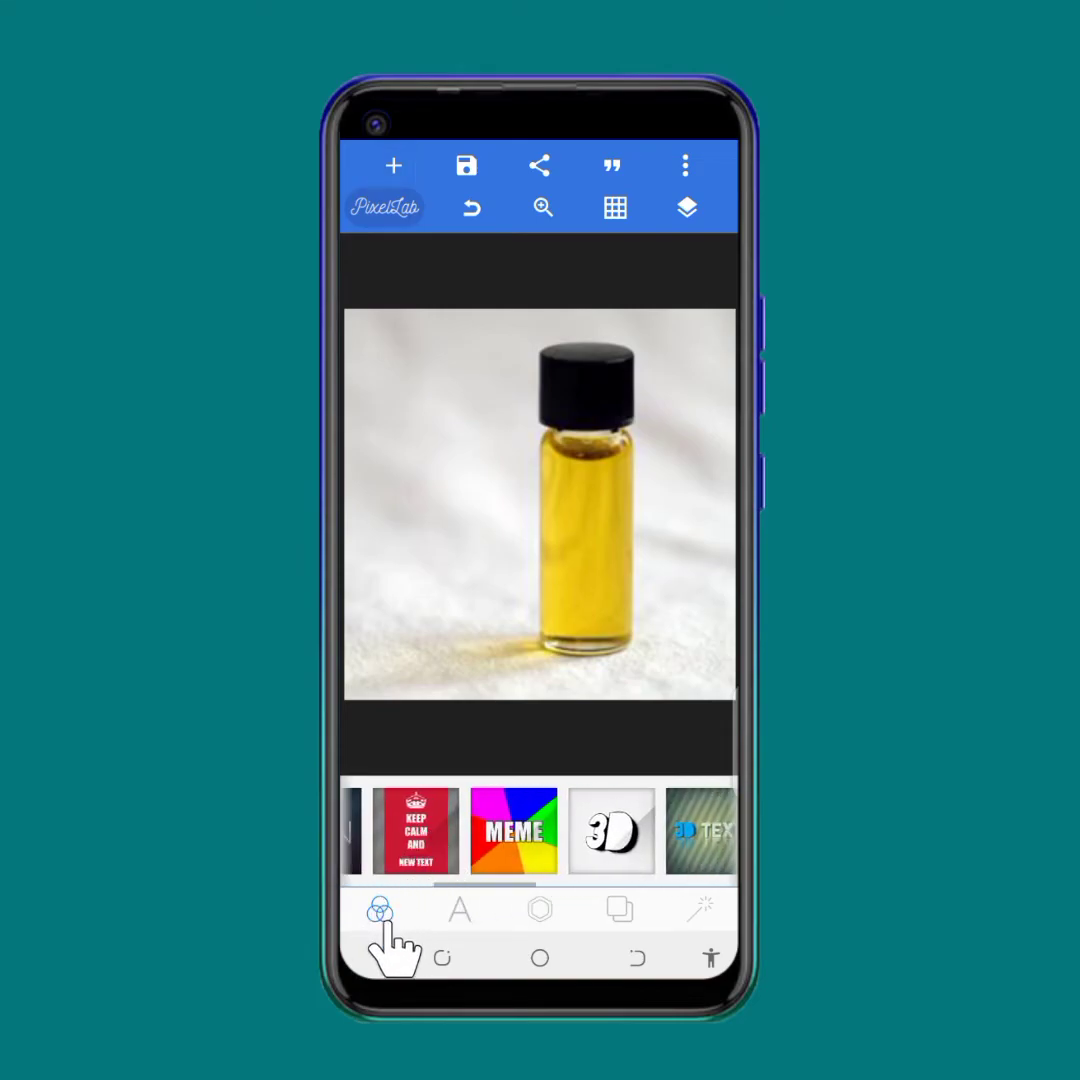
Add a new text object to the design and move it down from the photo's upper-left corner, beside the bottle.
left_click(462, 910)
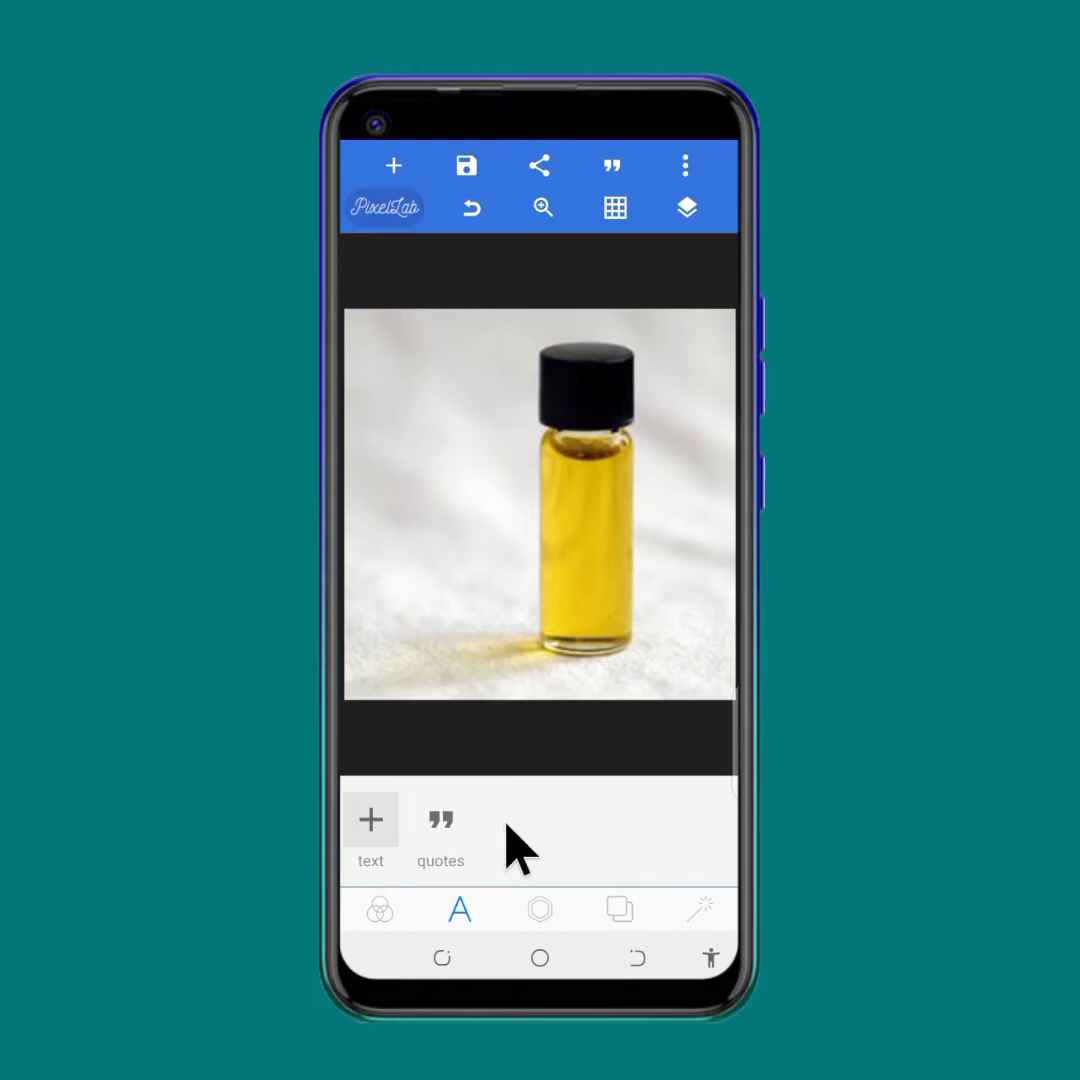
left_click(400, 164)
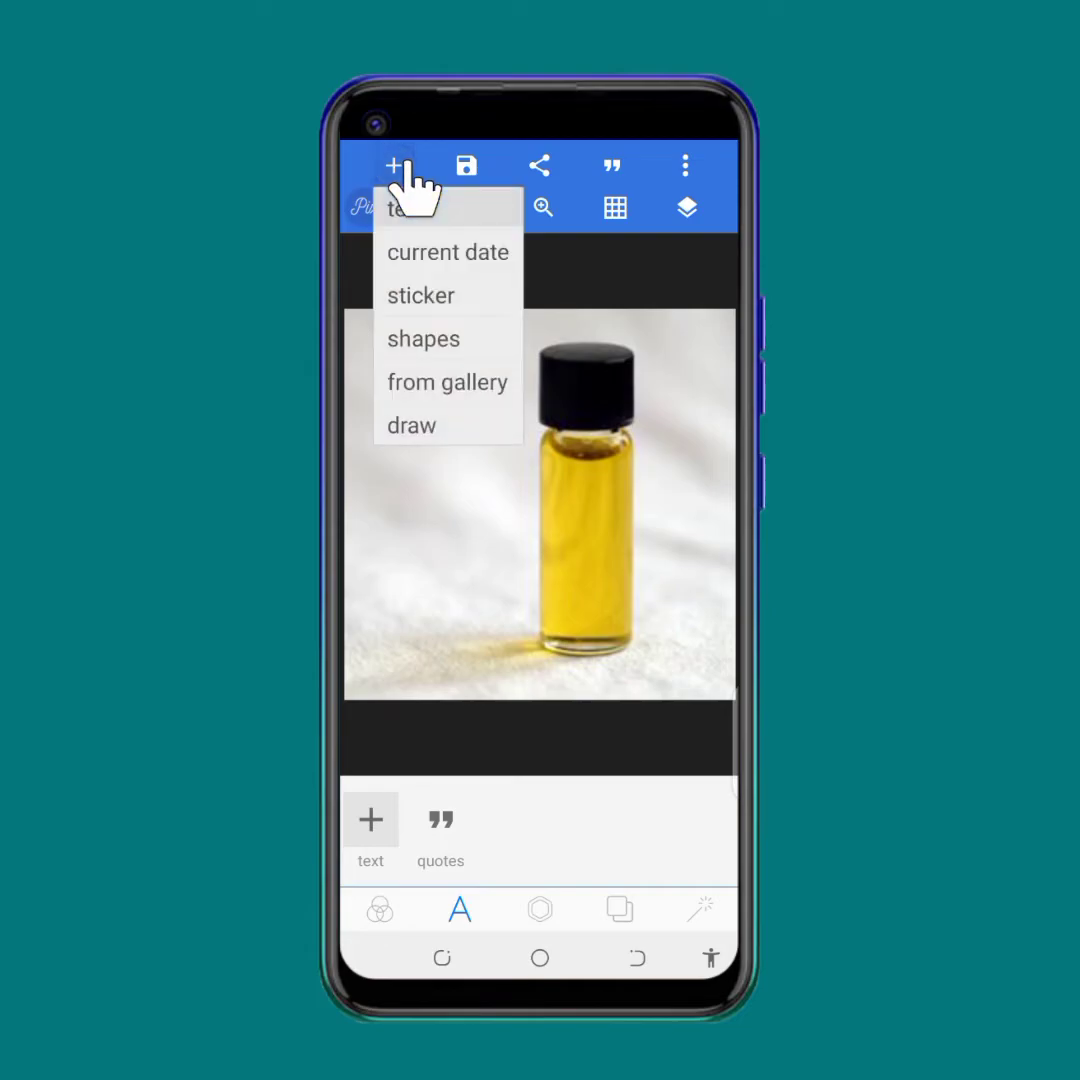
left_click(432, 208)
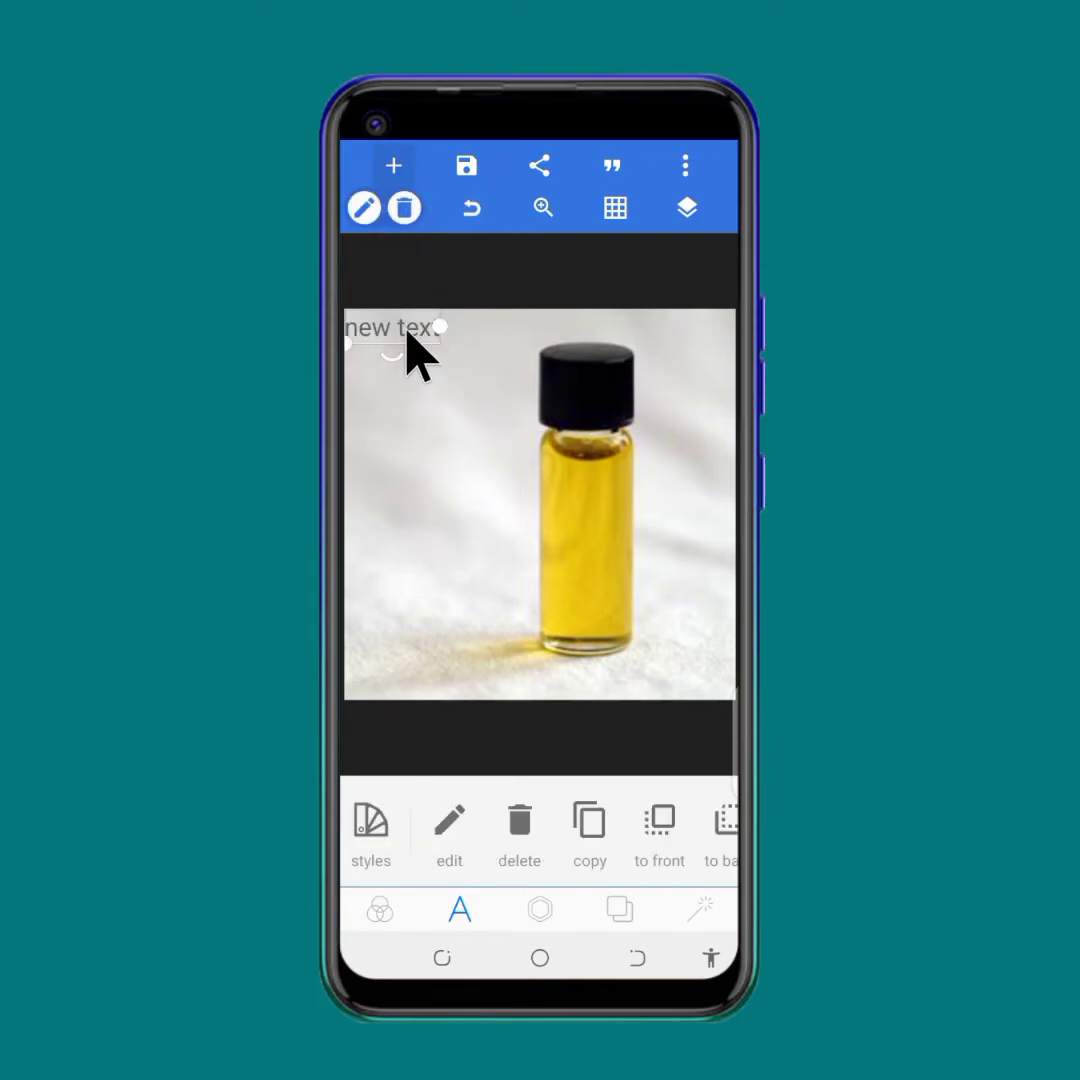
left_click_drag(407, 333, 451, 460)
Replace the placeholder wording of the new text object beside the bottle with a person's first name.
left_click(453, 478)
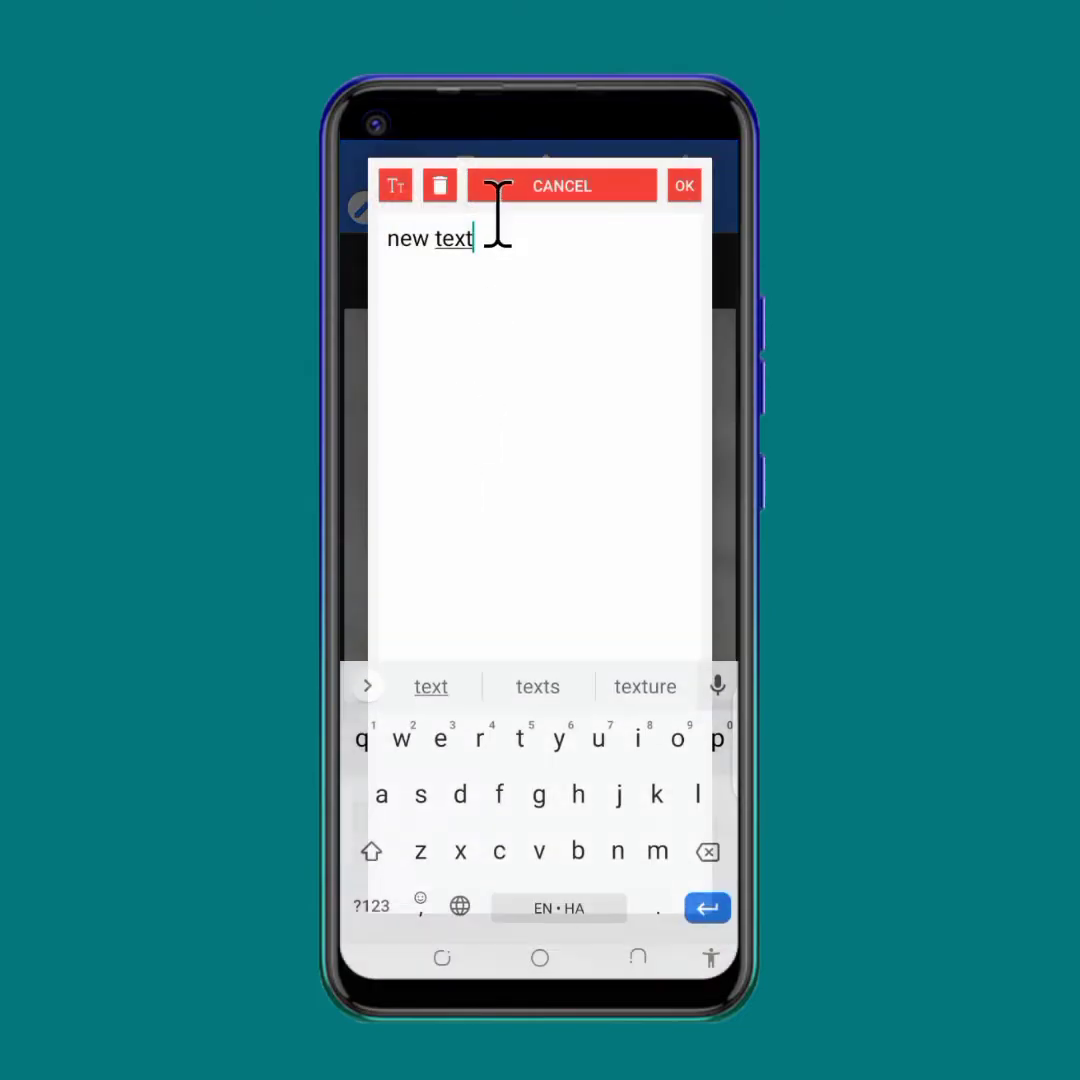
left_click(441, 185)
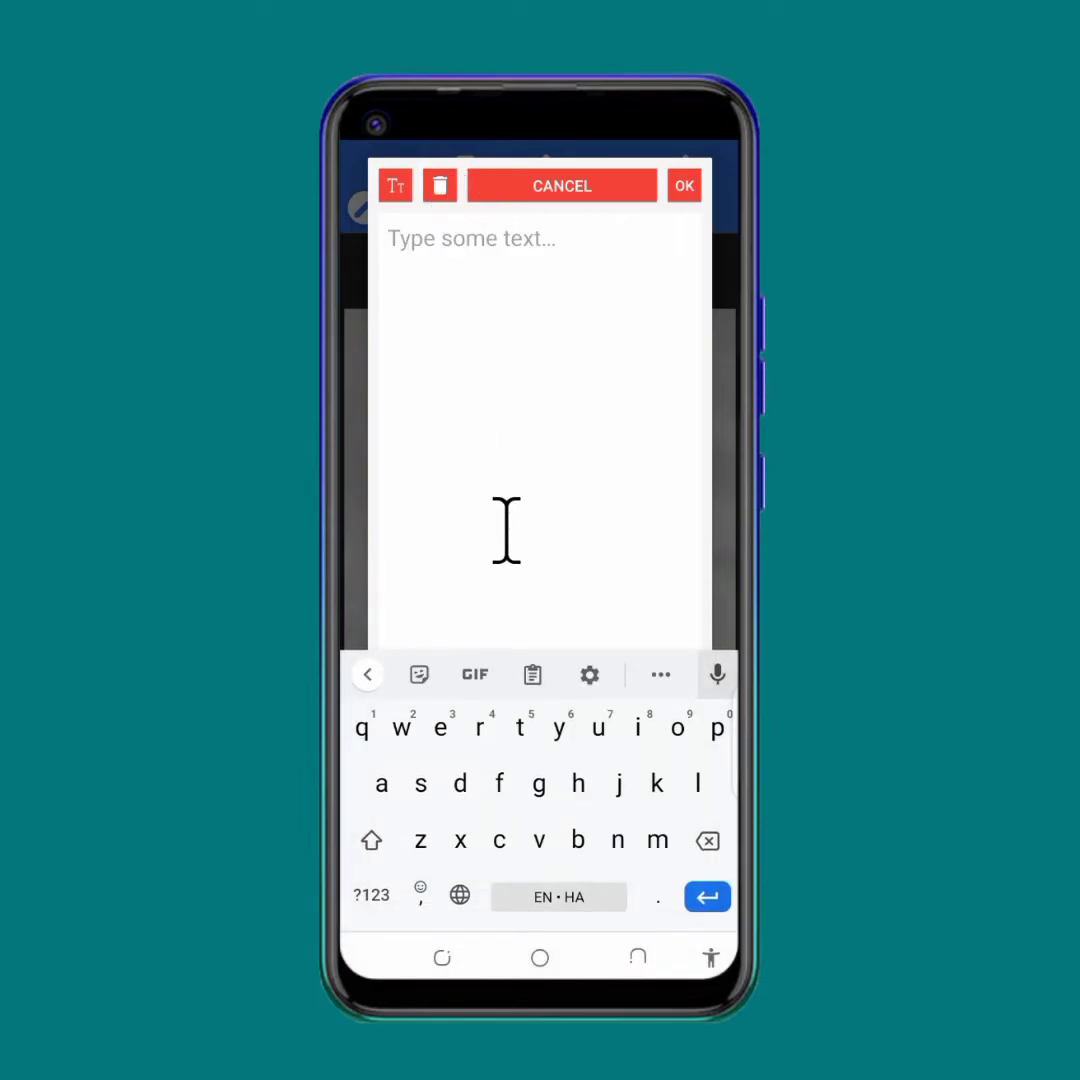
left_click(516, 450)
type("Tiseer")
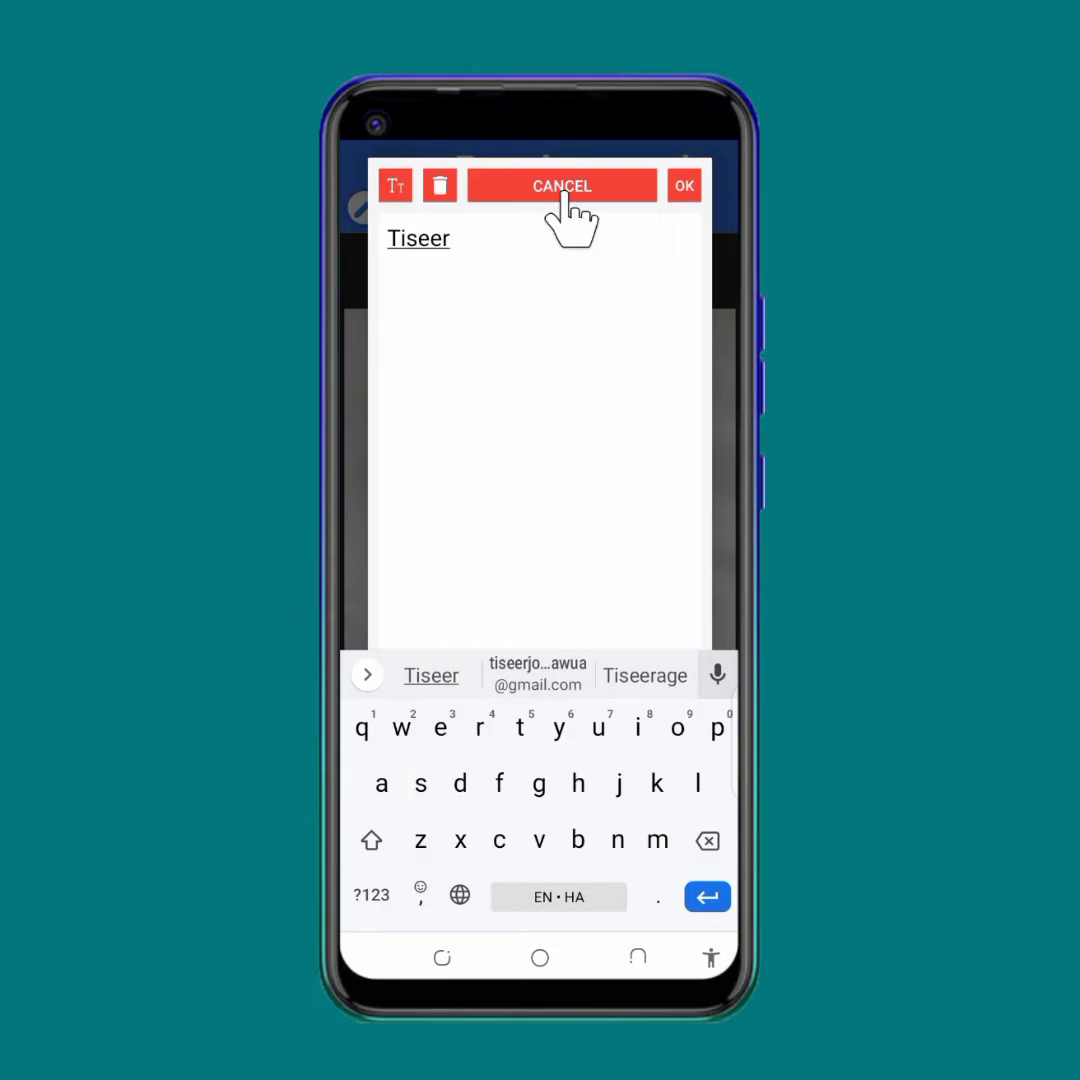
left_click(685, 192)
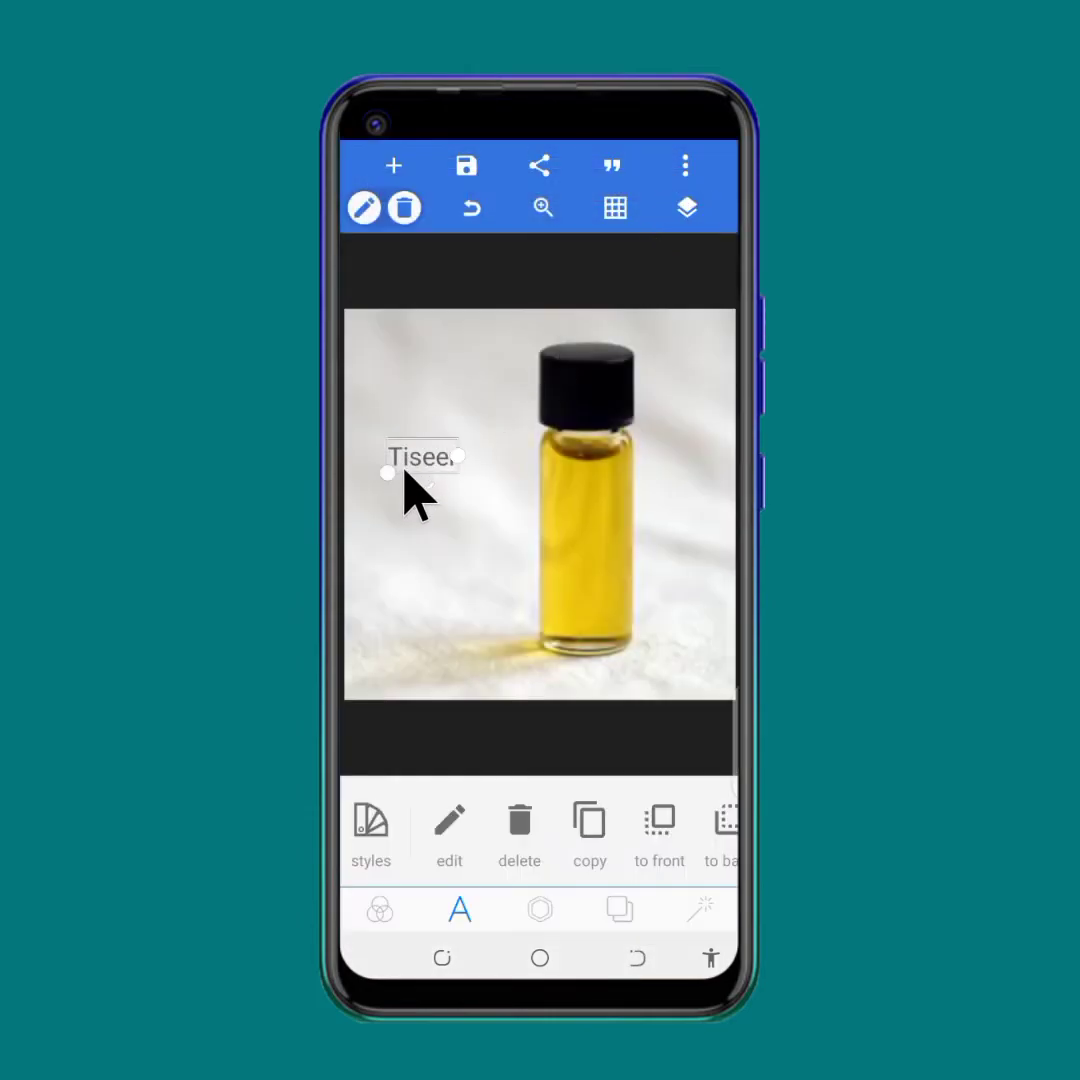
Enlarge the name text and move it down and to the right so it overlaps the middle of the bottle.
left_click_drag(391, 475, 388, 562)
left_click_drag(434, 504, 393, 525)
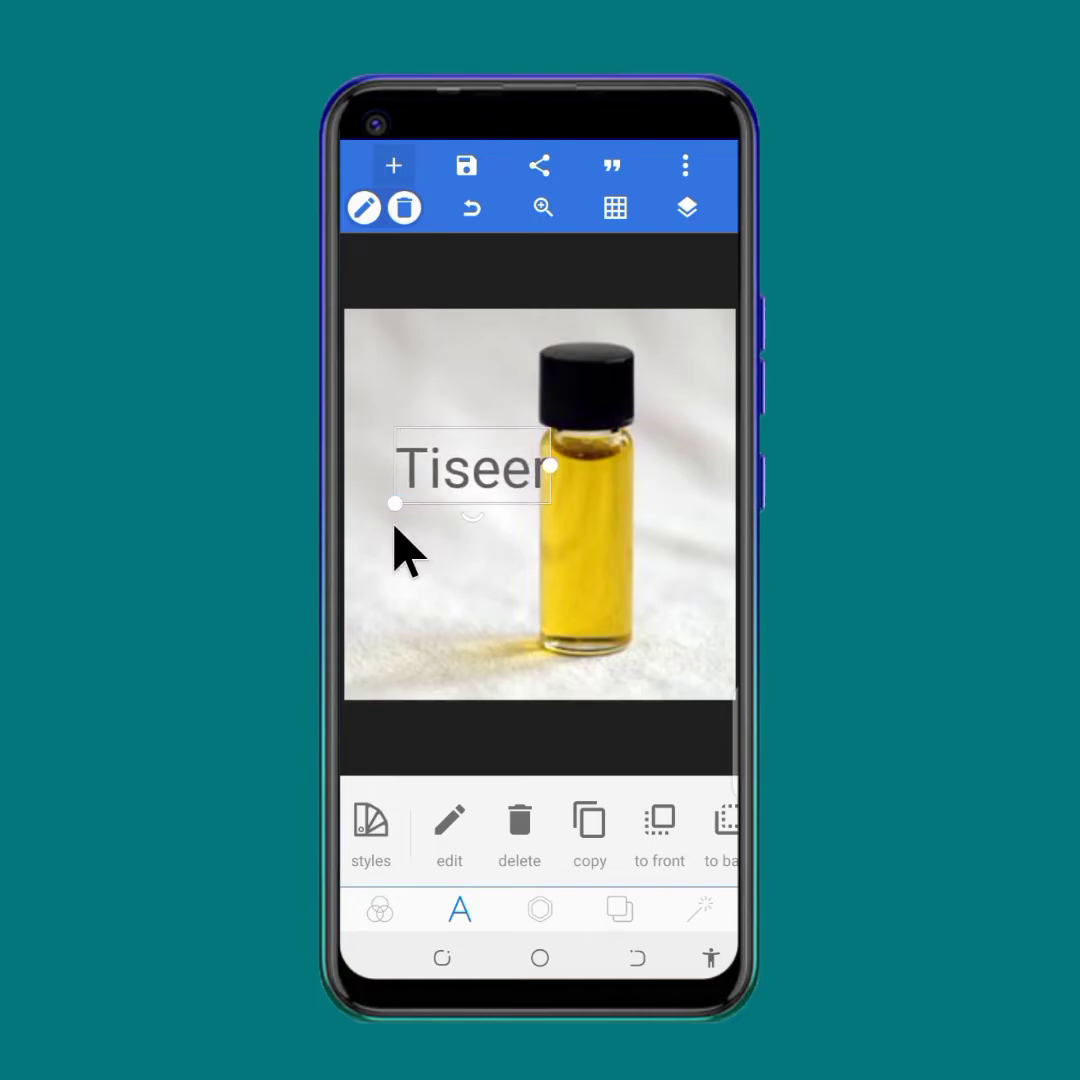
left_click(387, 556)
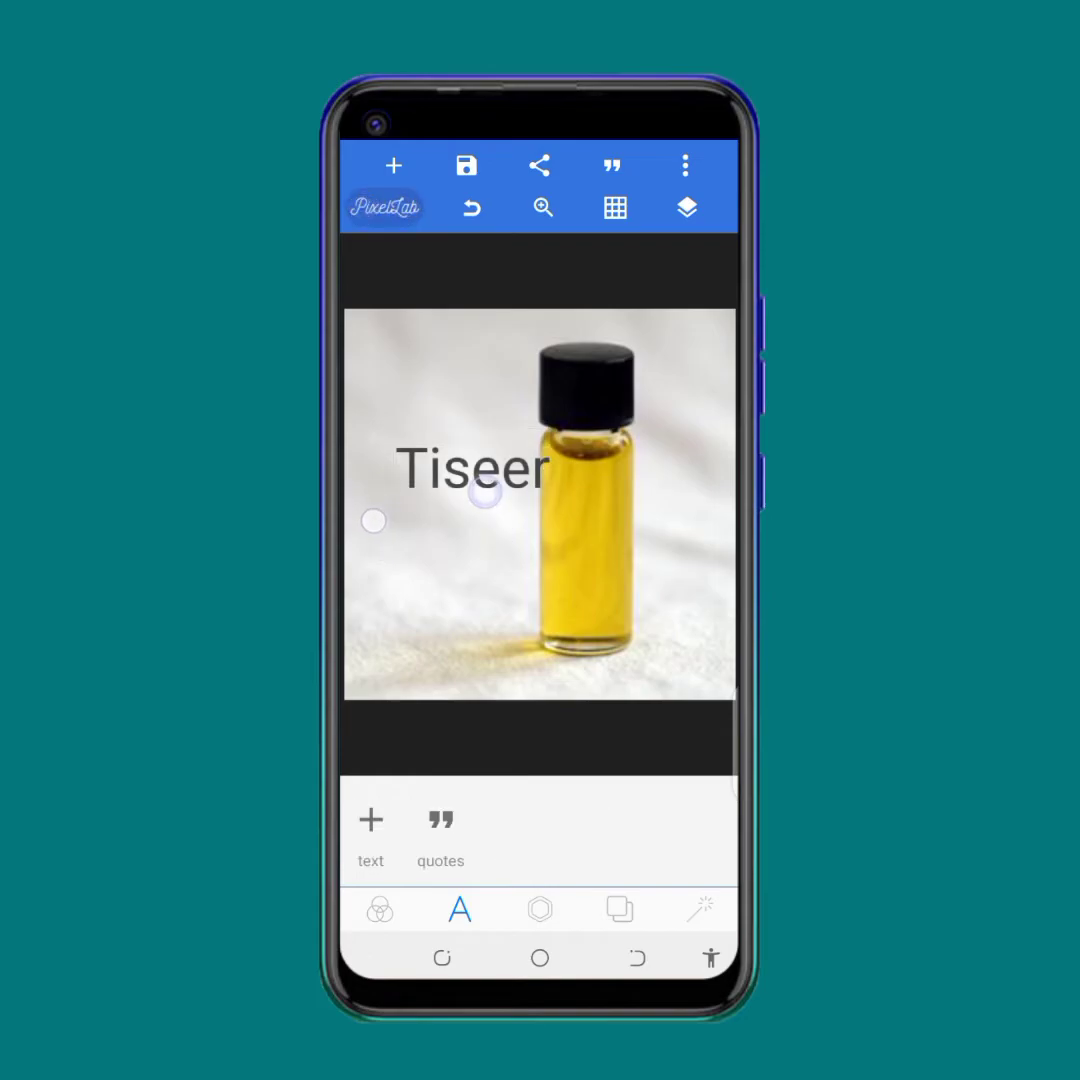
left_click(423, 476)
left_click_drag(393, 506, 400, 585)
left_click_drag(462, 494, 505, 551)
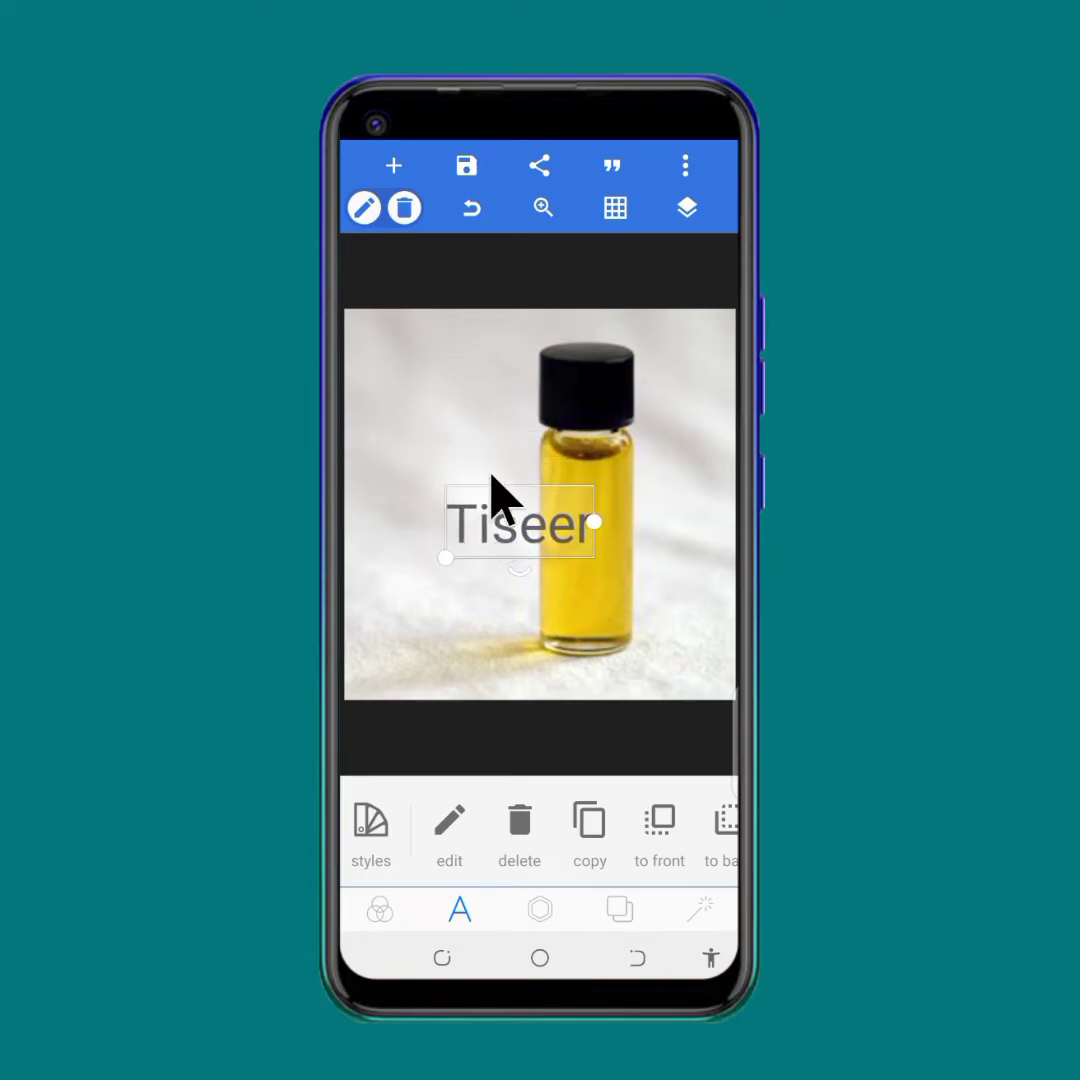
Deselect and reselect the name text over the bottle and enlarge it slightly.
left_click(461, 574)
left_click(478, 524)
mouse_move(446, 566)
left_mouse_down()
mouse_move(458, 578)
mouse_move(404, 641)
mouse_move(441, 558)
left_mouse_up()
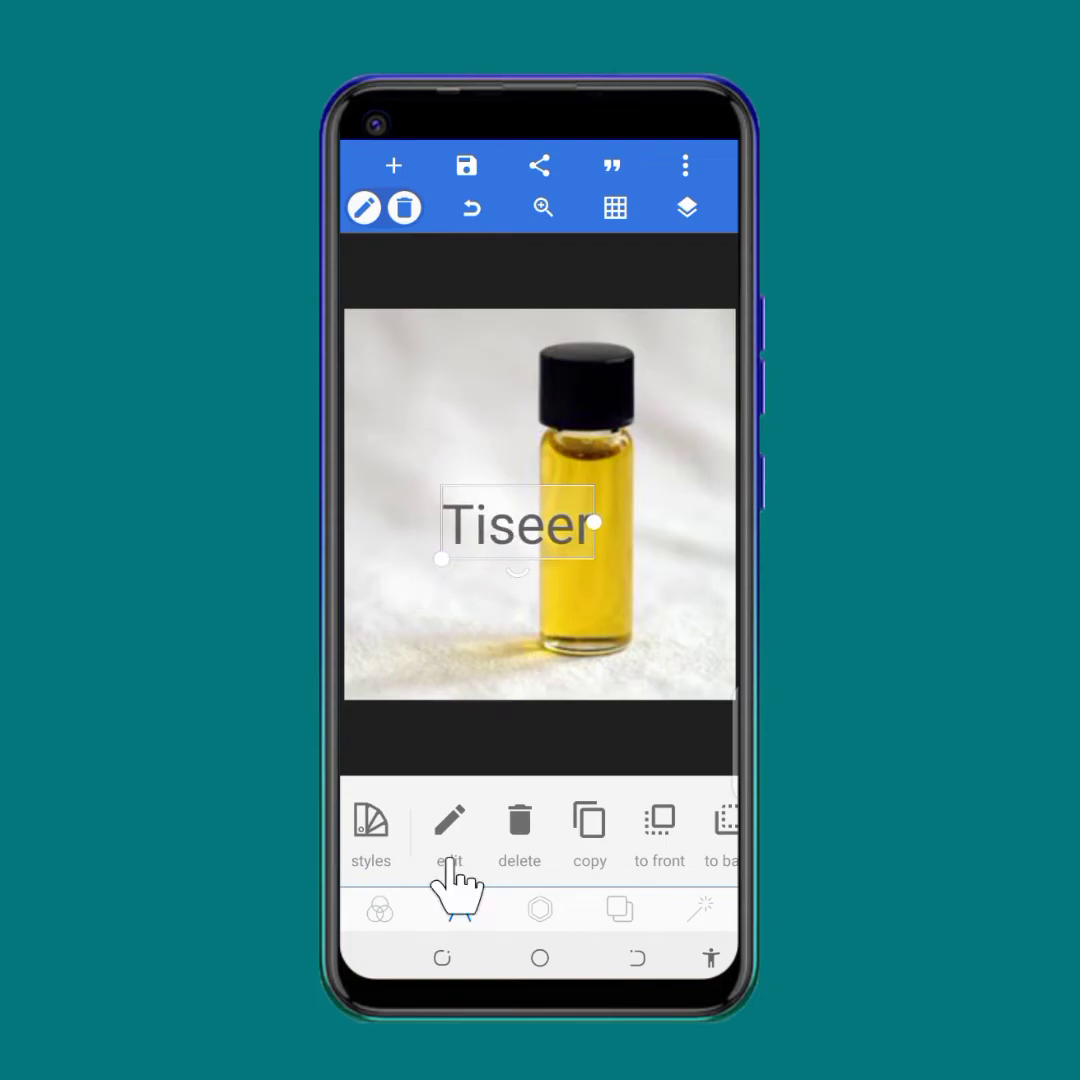
left_click(518, 477)
left_click(548, 530)
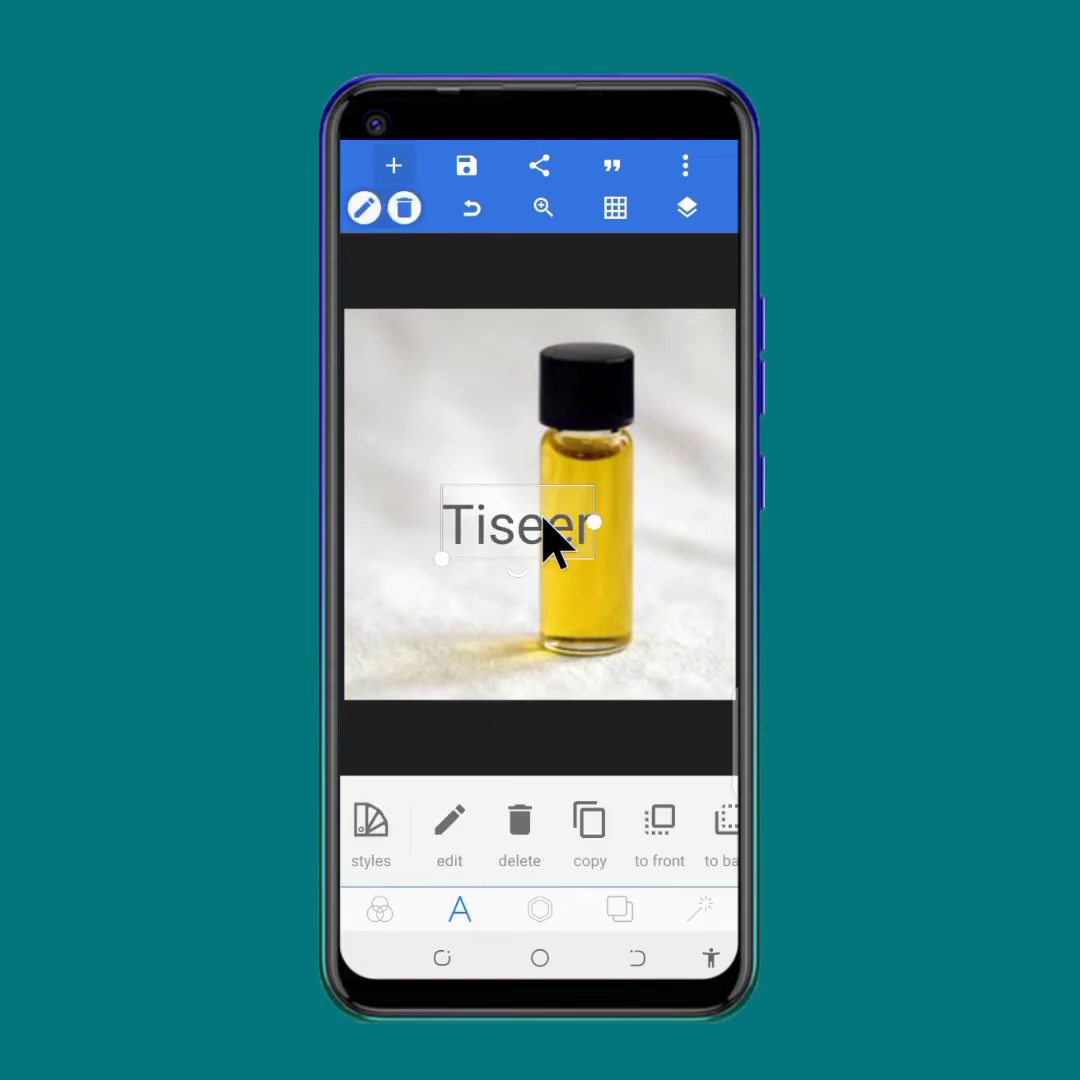
Look through the text tools, the Default and My Styles text styles, and the text's wording editor without applying anything.
left_click(432, 840)
scroll(460, 860, "right", 5)
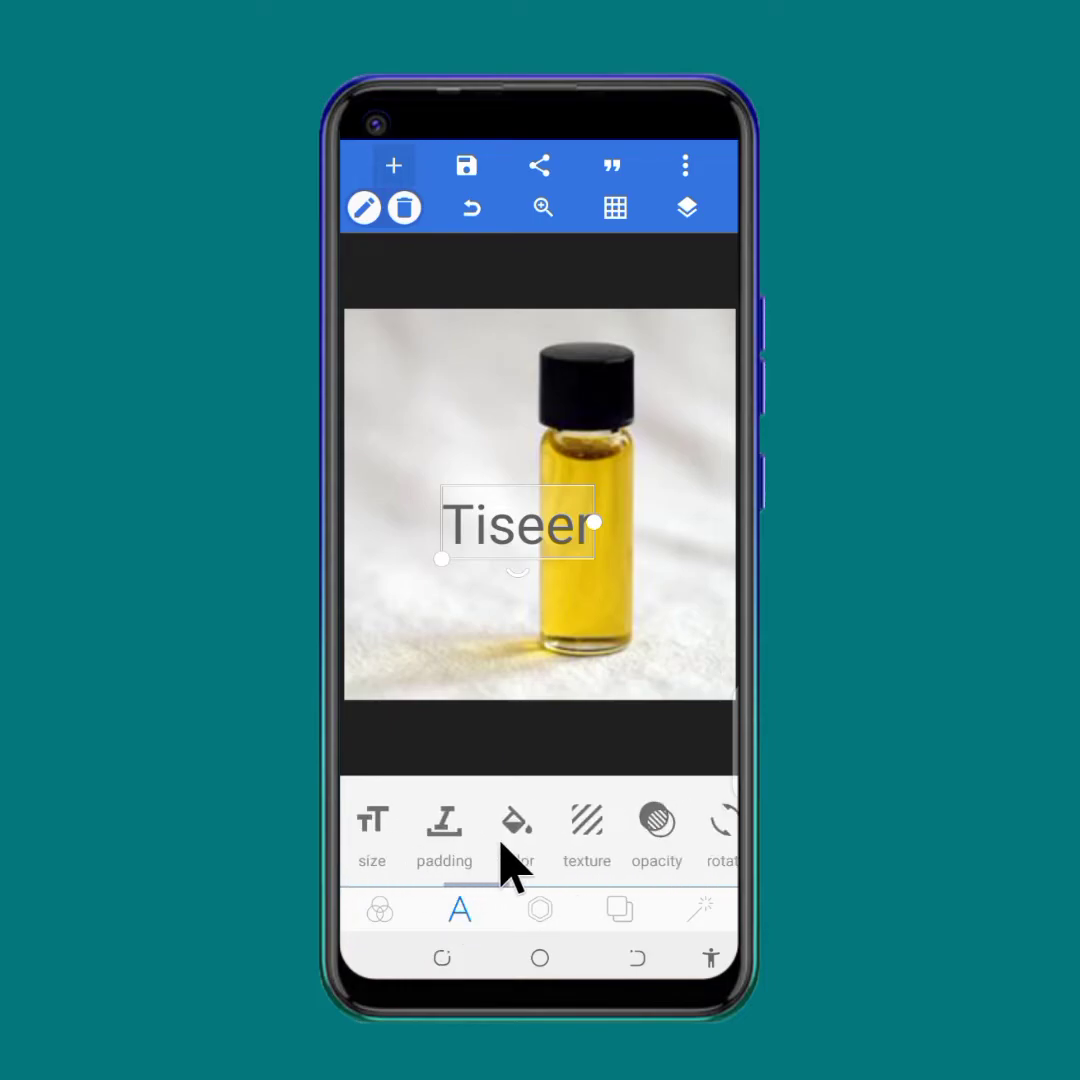
scroll(498, 855, "left", 4)
scroll(492, 855, "left", 2)
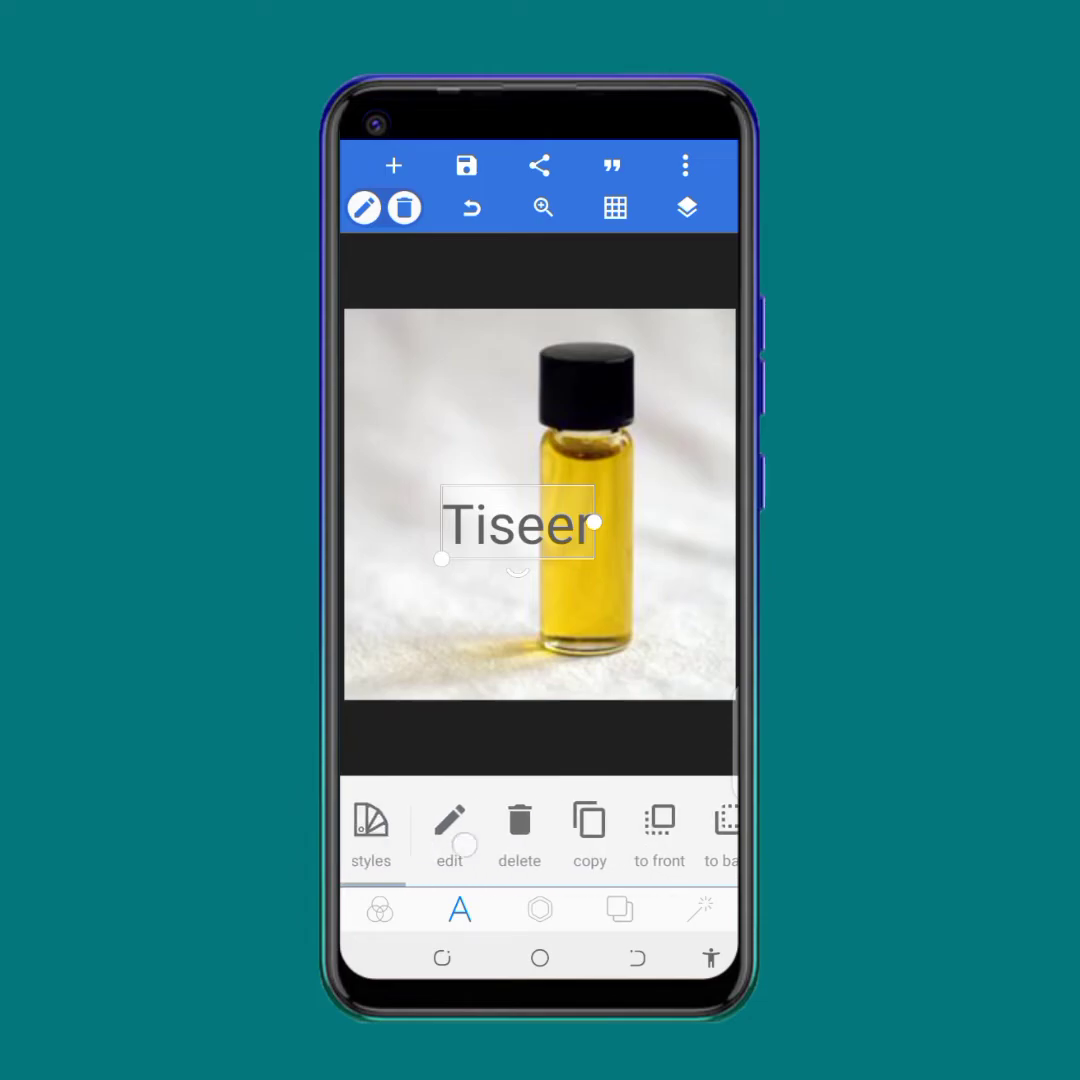
left_click(370, 829)
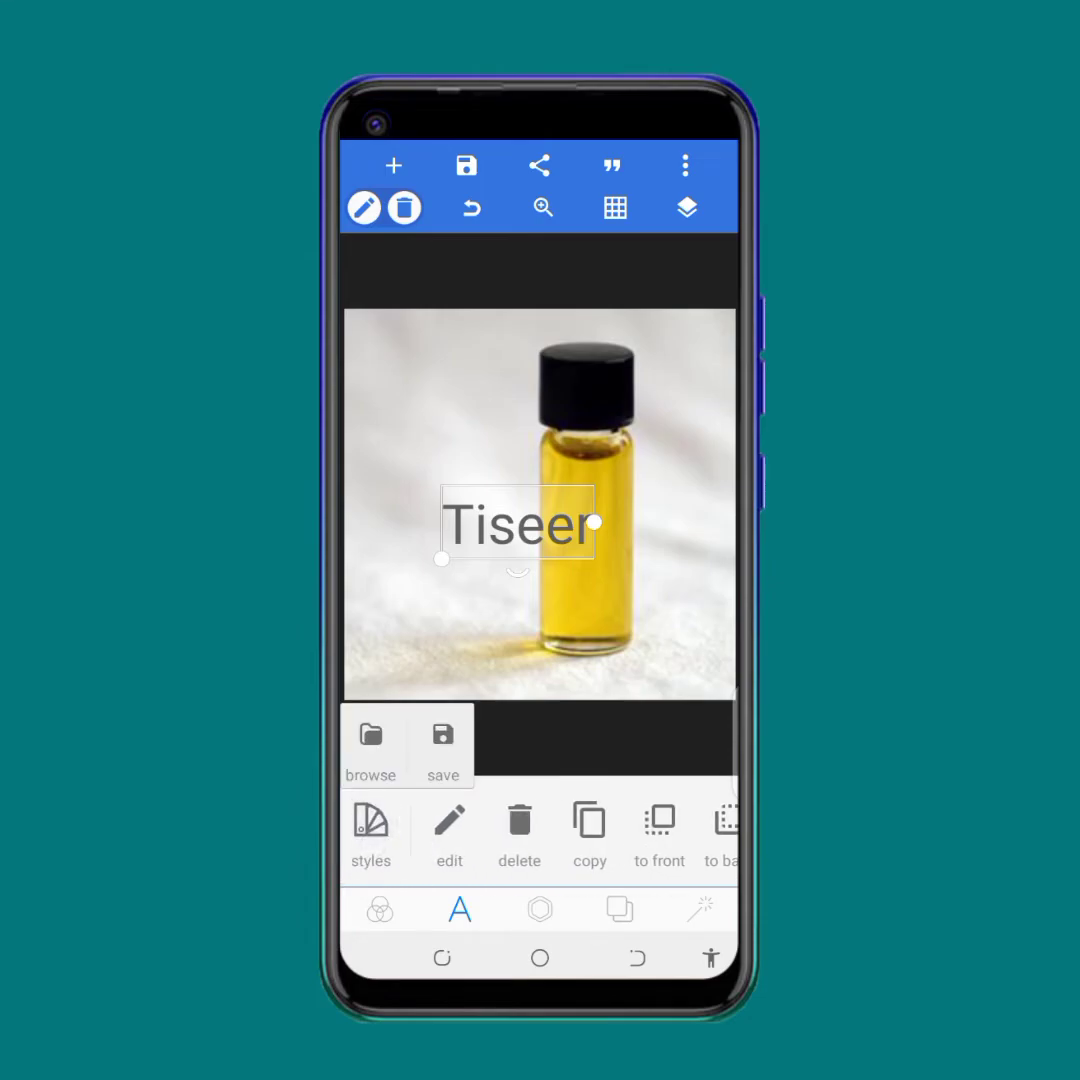
left_click(373, 748)
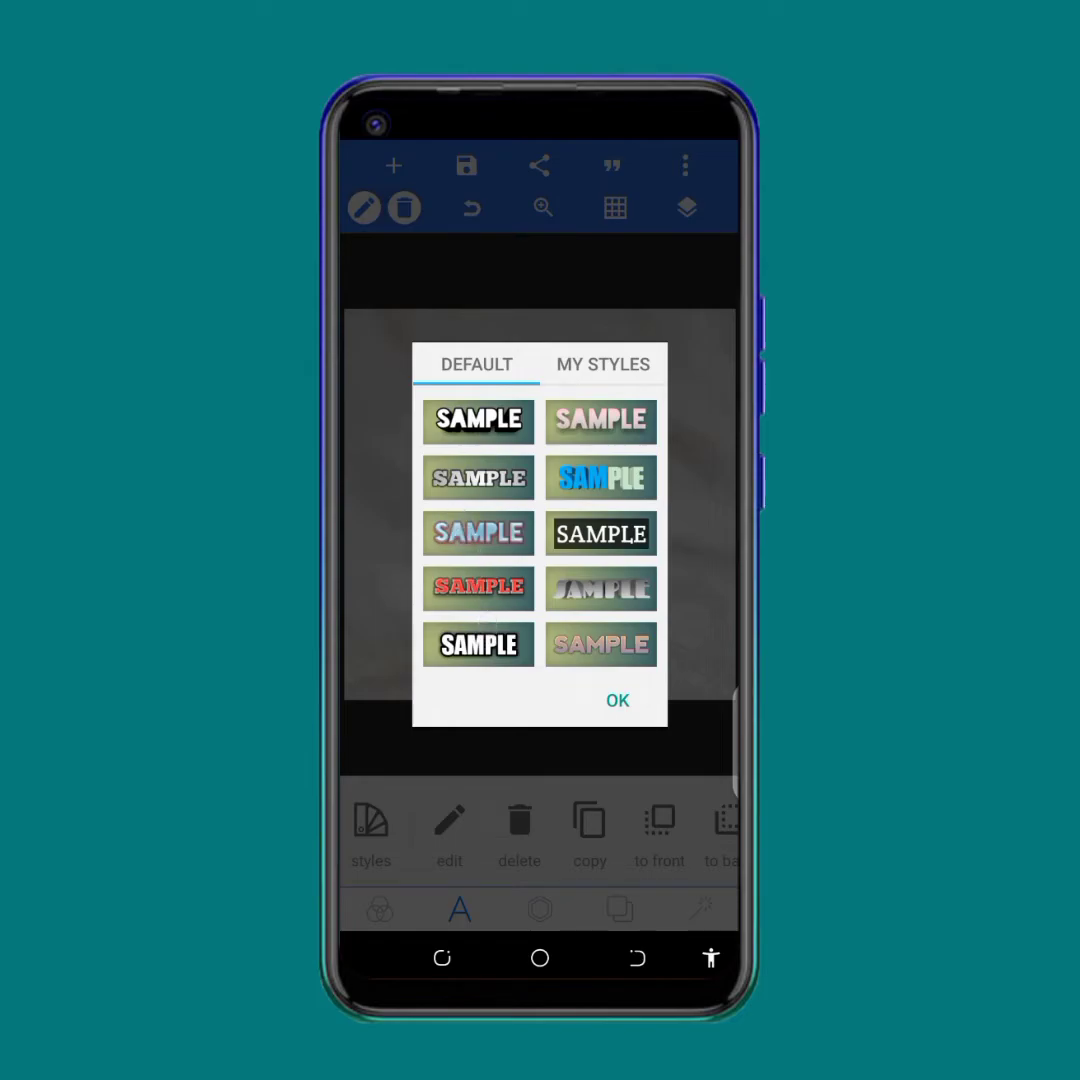
left_click(603, 364)
left_click(617, 700)
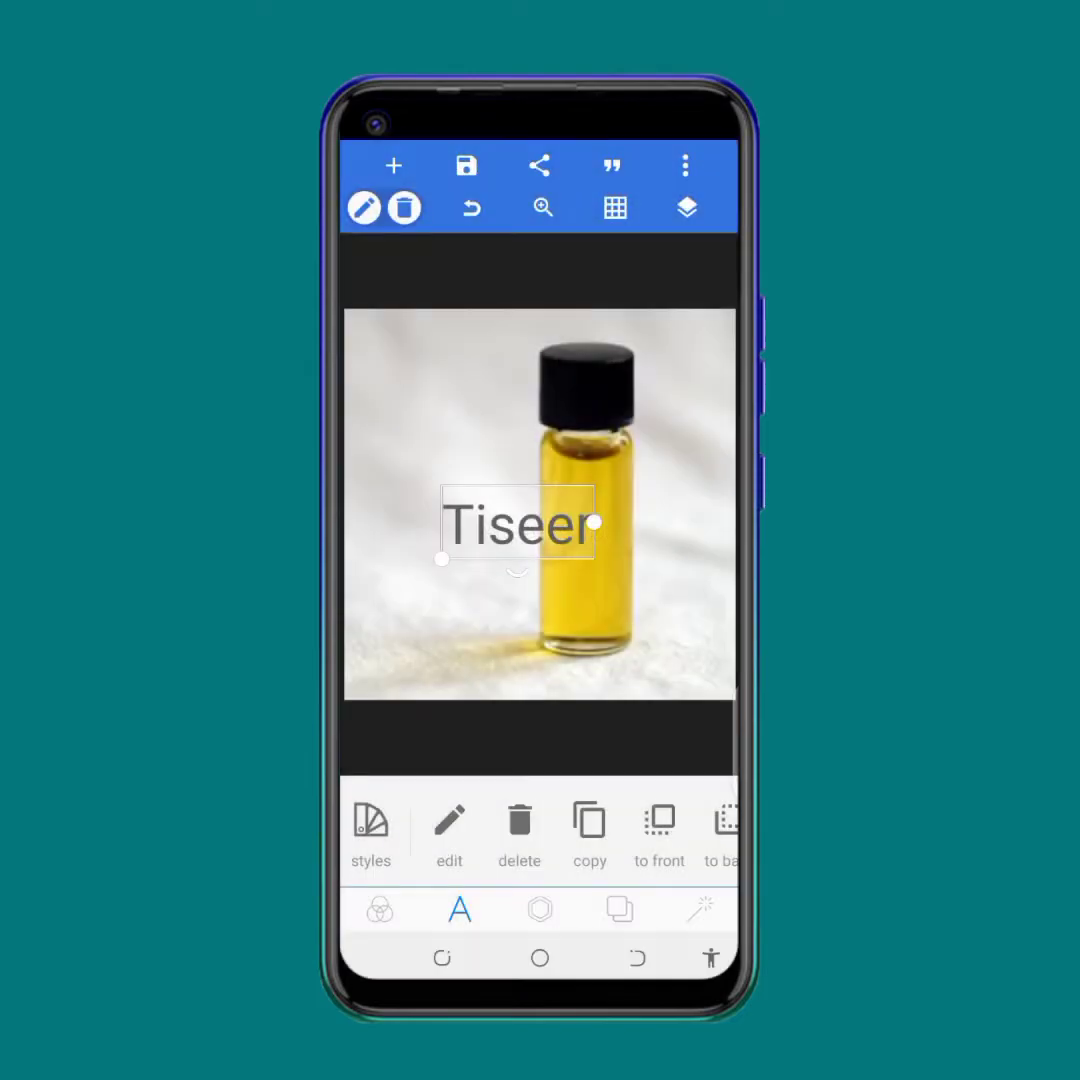
left_click(449, 829)
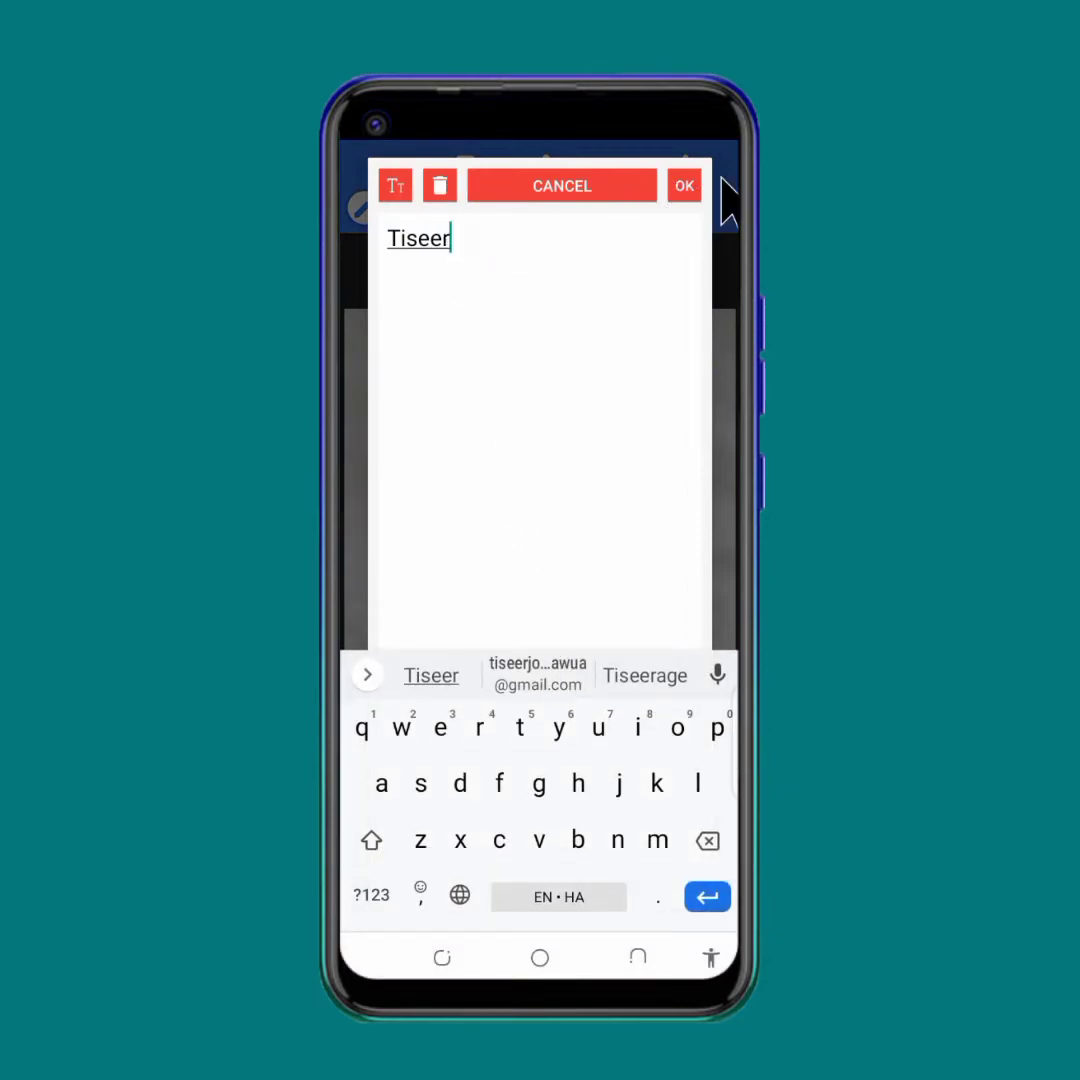
left_click(617, 188)
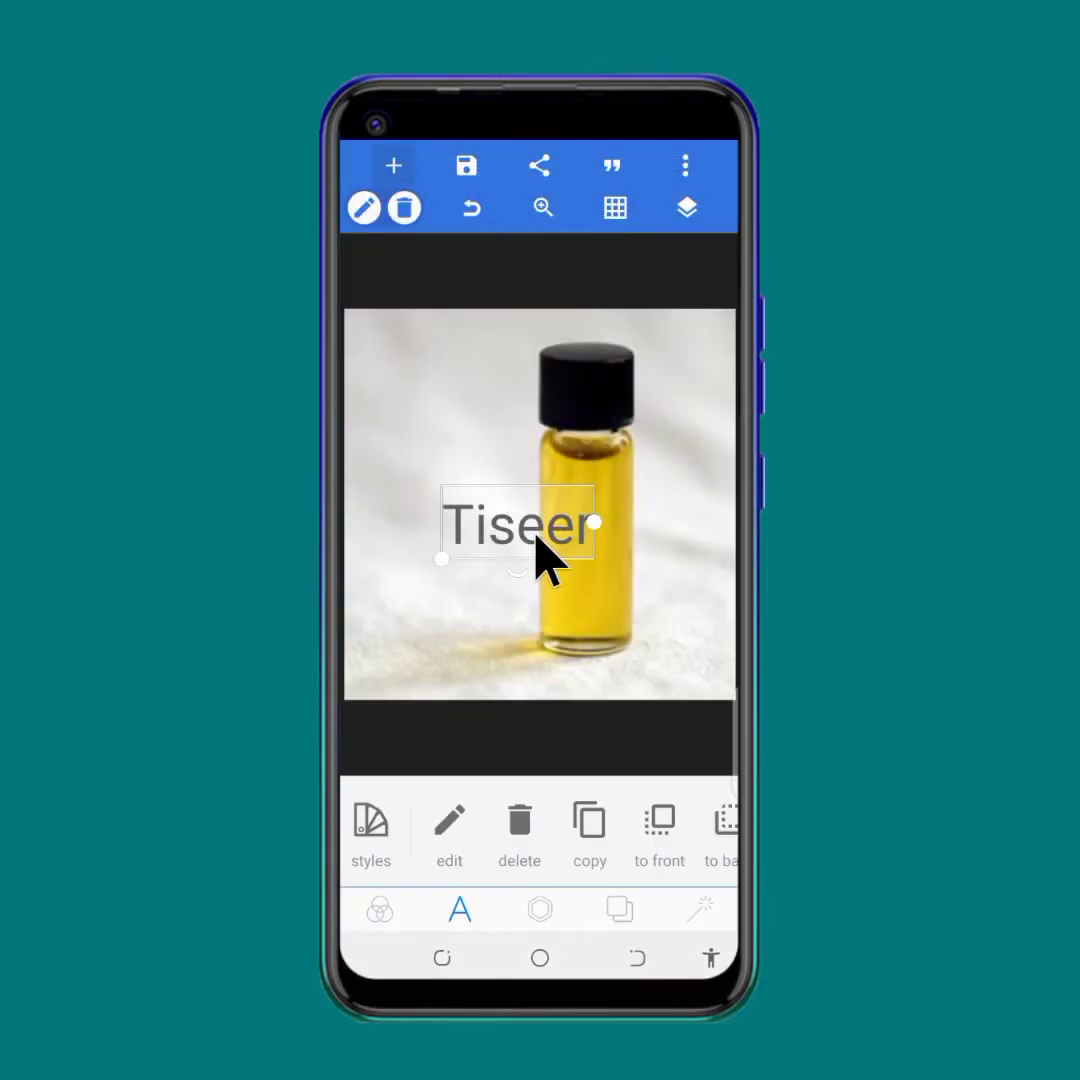
Duplicate the name text on the bottle photo.
left_click_drag(465, 849, 415, 849)
left_click_drag(533, 822, 430, 834)
left_click(438, 820)
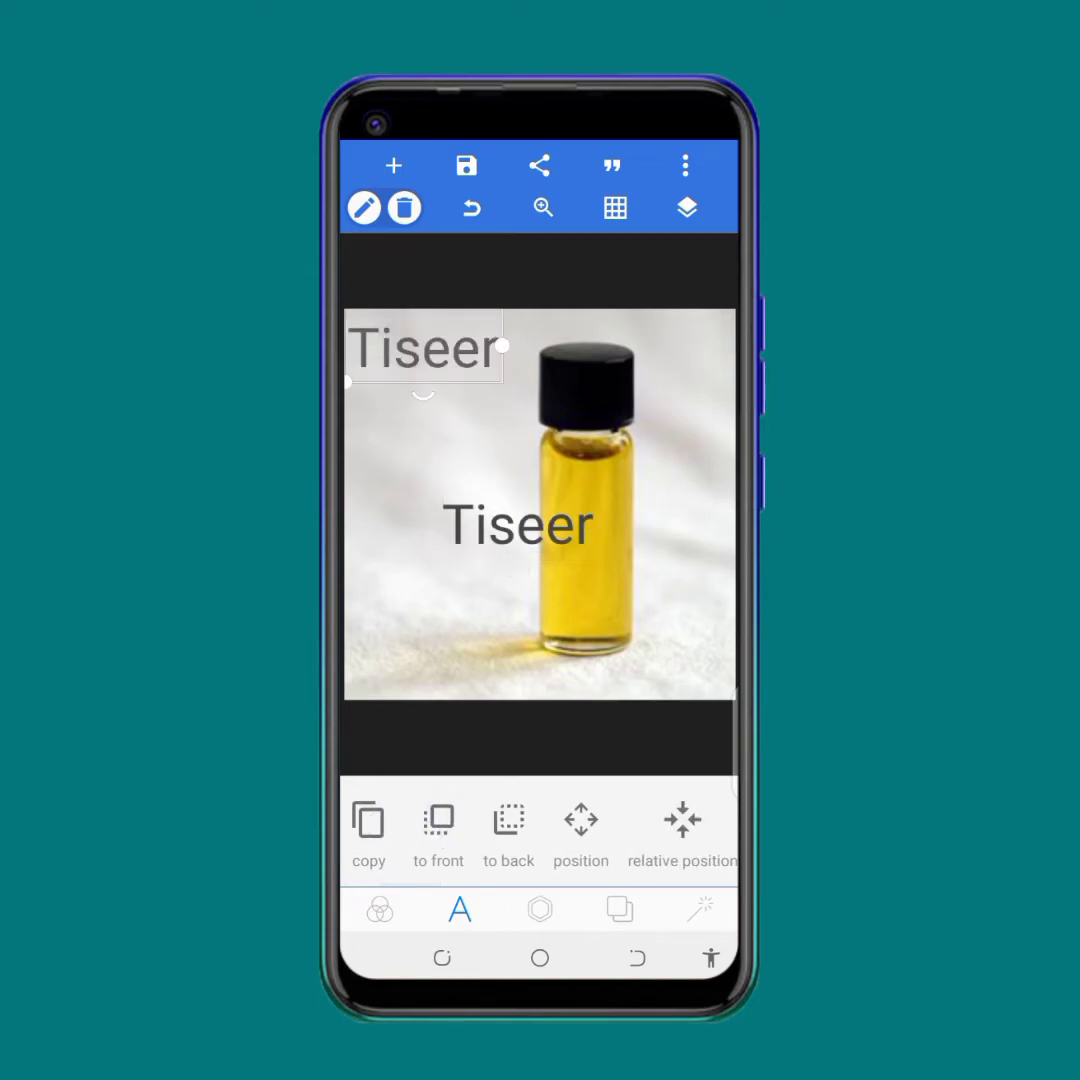
Open the copied text's position adjustment, set the move distance to 11 px and place the copy just above the original.
left_click_drag(500, 833, 468, 833)
left_click(460, 825)
left_click_drag(600, 830, 547, 830)
left_click(441, 820)
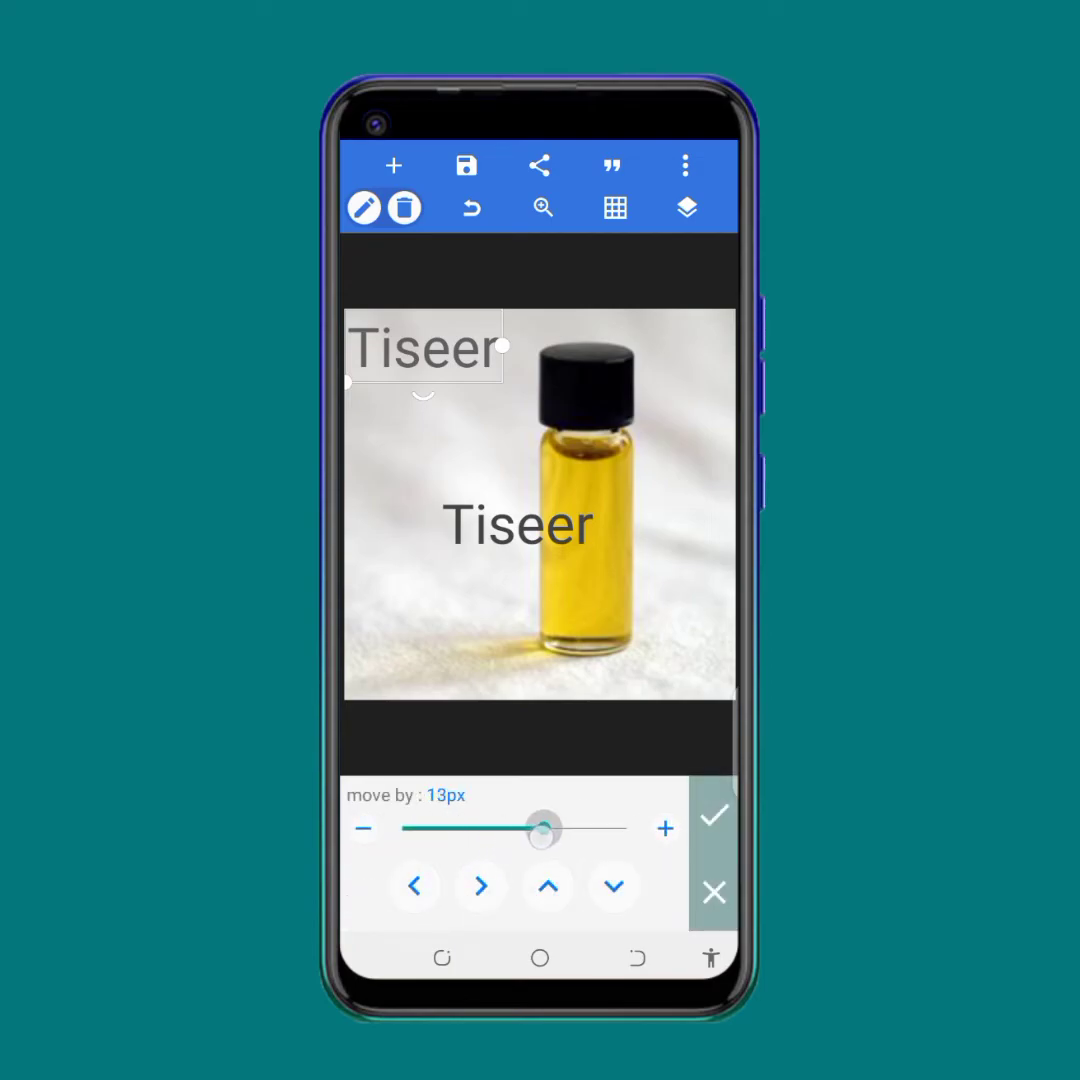
left_click_drag(416, 361, 484, 461)
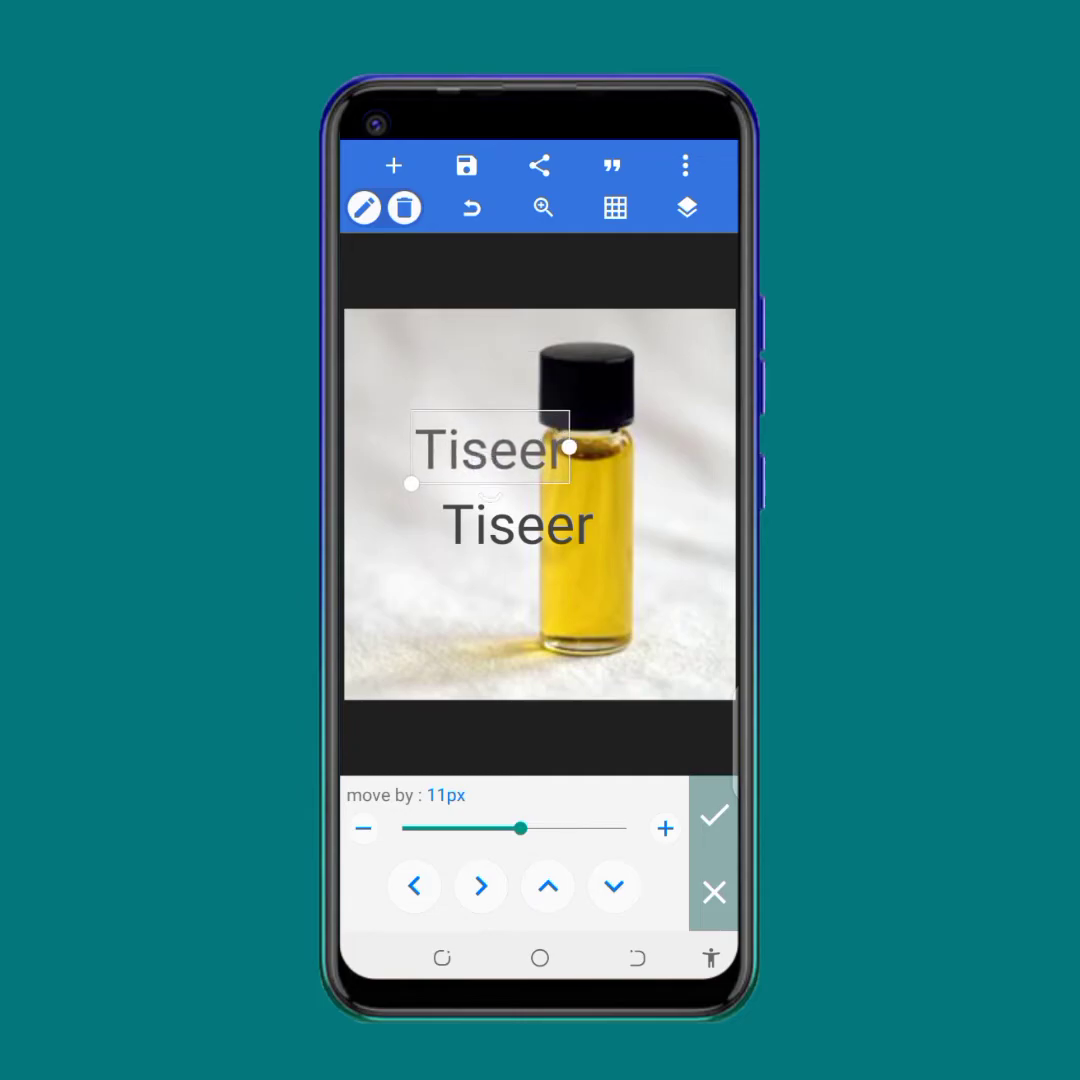
Nudge the copied text left, right, up and down in 11 px increments.
left_click(414, 886)
left_click(414, 886)
left_click(414, 886)
left_click(414, 886)
left_click(480, 886)
left_click(480, 886)
left_click(547, 886)
left_click(547, 886)
left_click(614, 886)
left_click(614, 886)
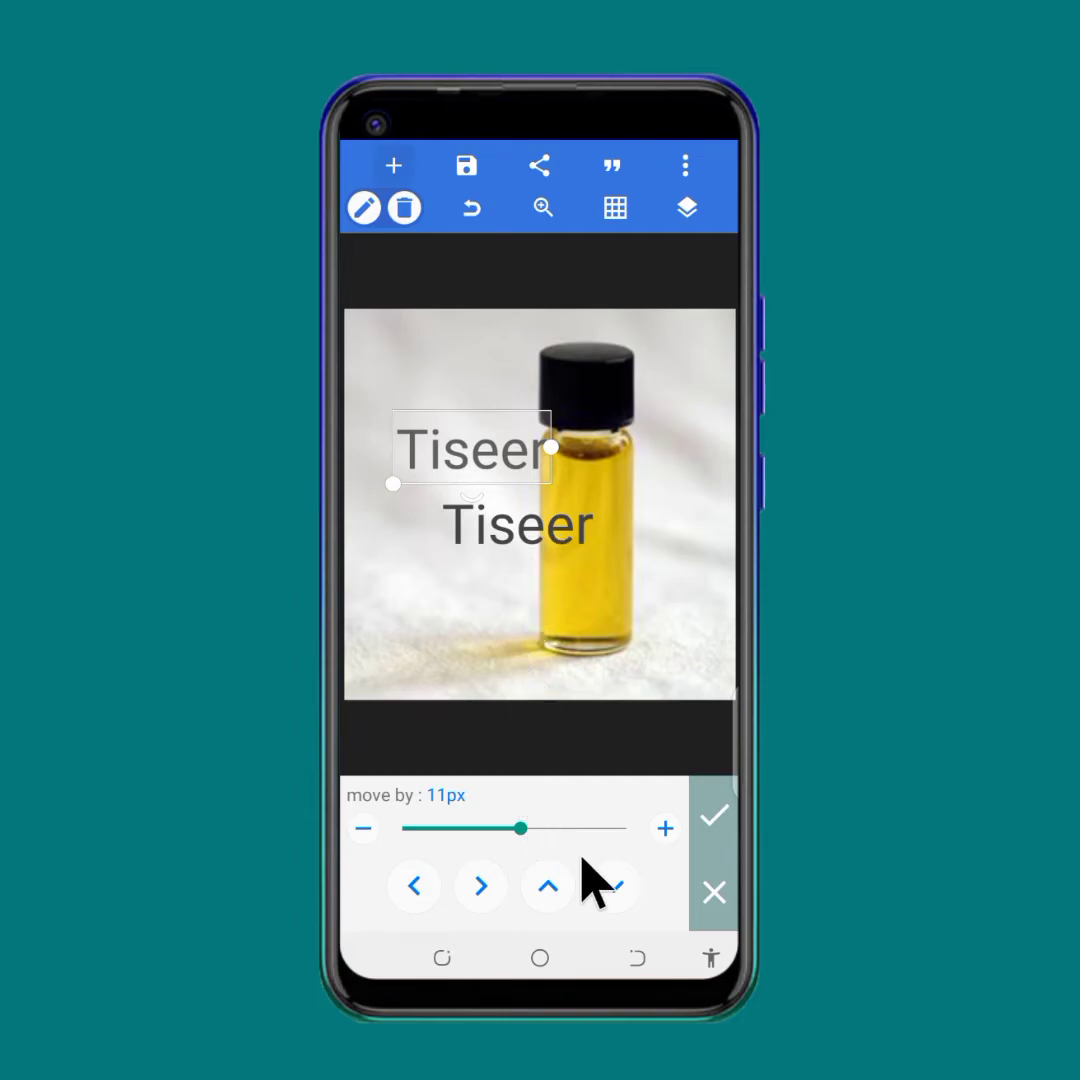
Raise the move distance to 17 px, nudge the copied text left and reposition it close above the original.
left_click(665, 828)
left_click(413, 886)
left_click(413, 886)
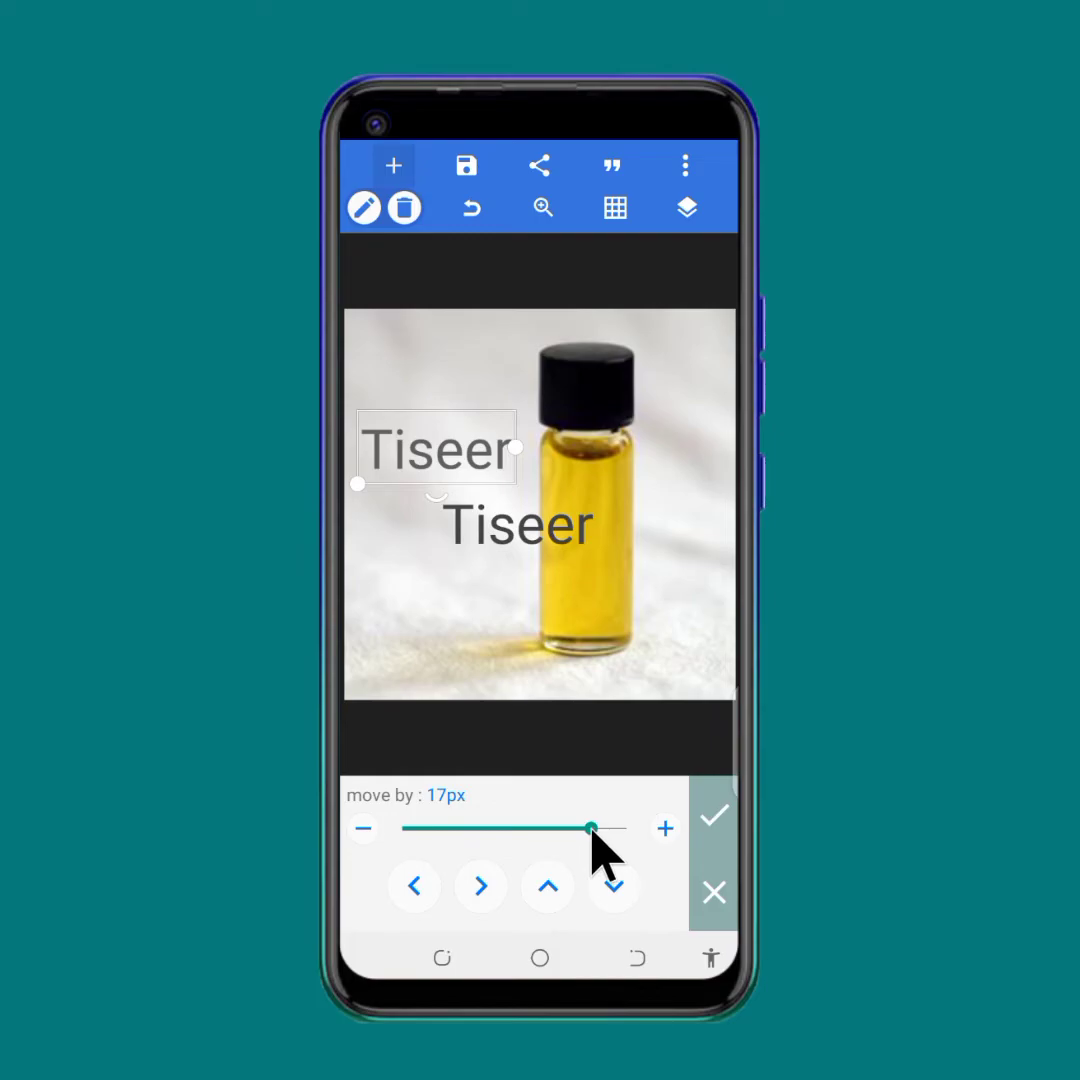
left_click_drag(436, 448, 465, 472)
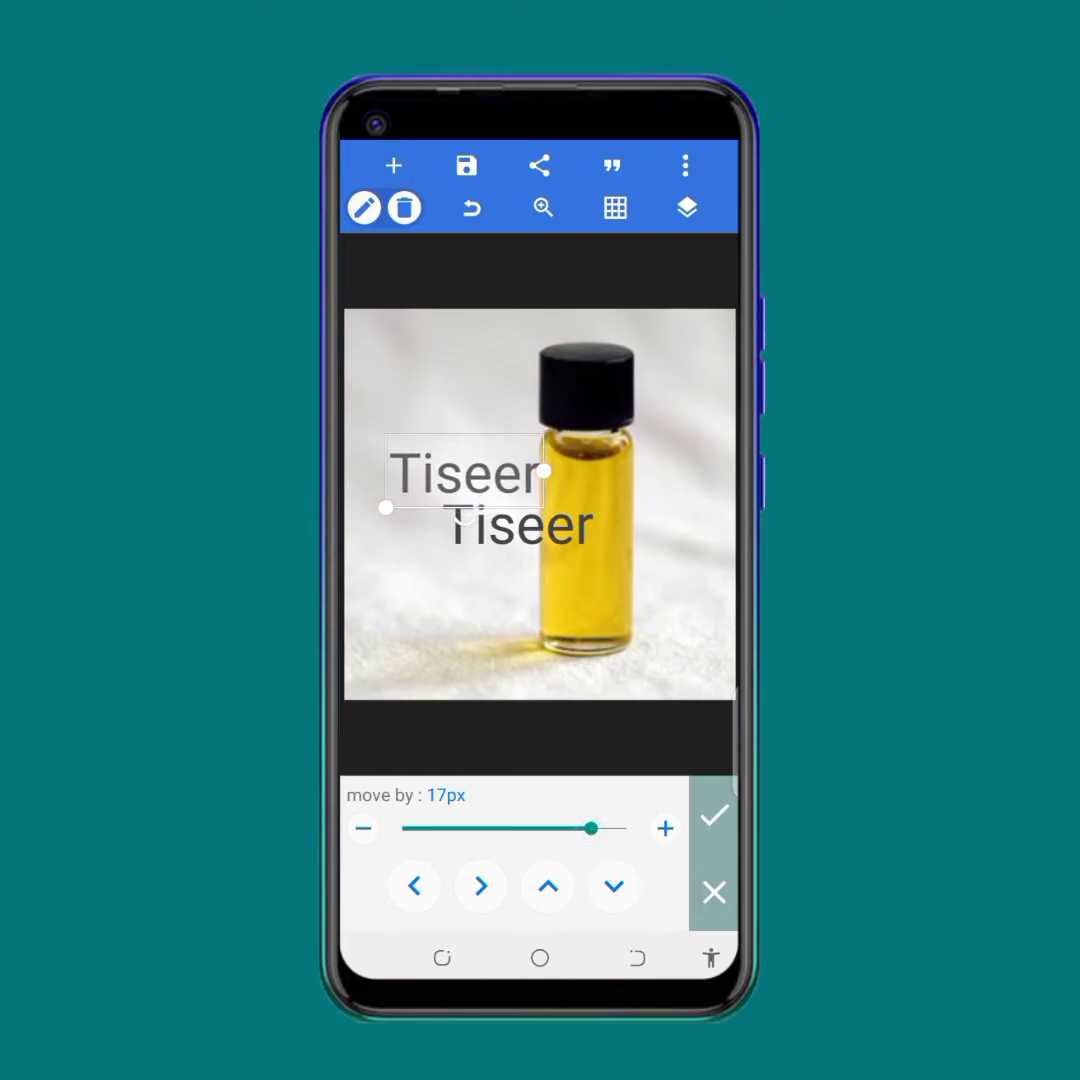
Nudge the copied text repeatedly to the right in 17 px increments until it overlaps the bottle.
left_click(415, 886)
left_click(481, 886)
left_click(481, 886)
left_click(481, 886)
left_click(481, 886)
left_click(481, 886)
left_click(481, 886)
left_click(481, 886)
left_click(481, 886)
left_click(481, 886)
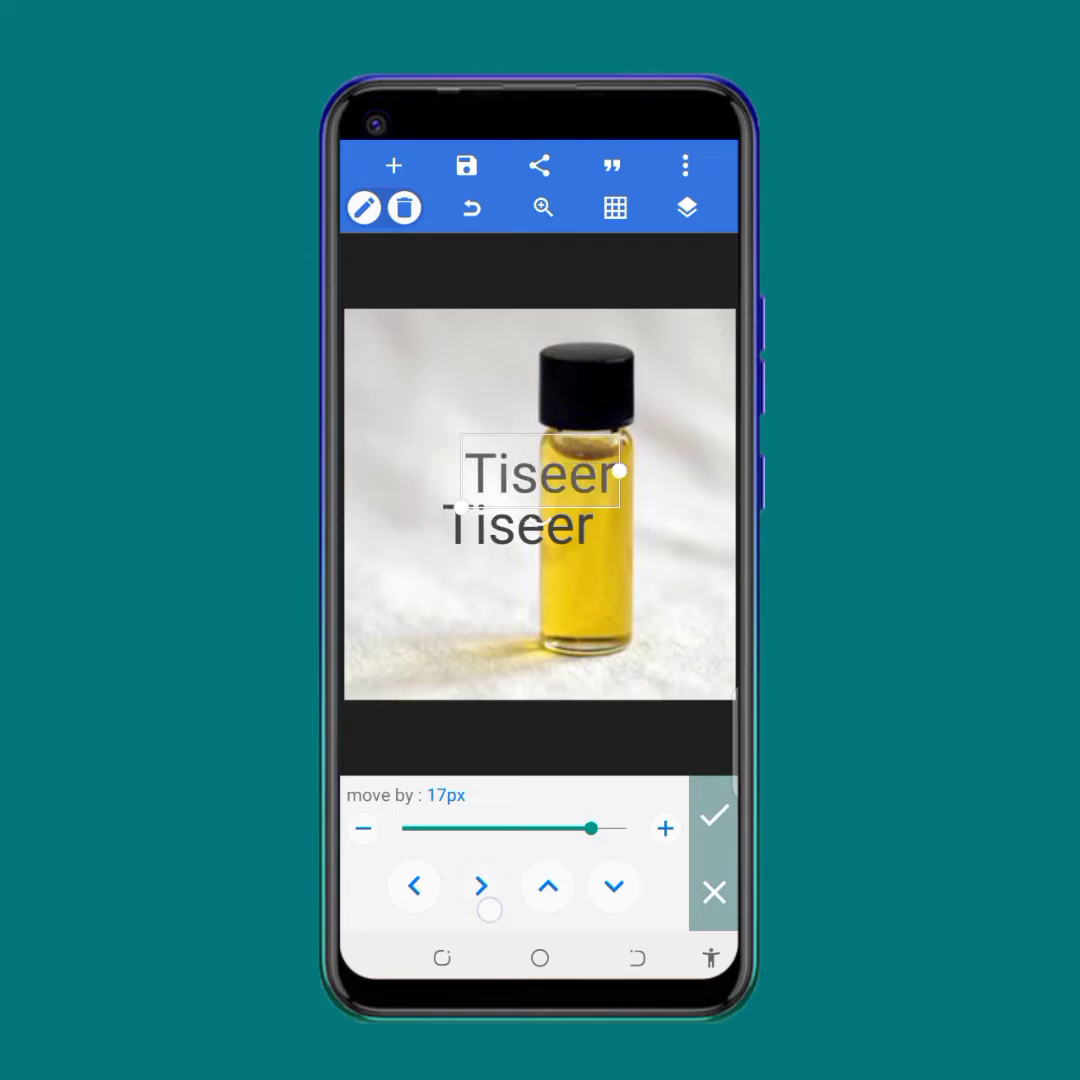
Reduce the move distance to 1 px and nudge the copied text slightly further right.
left_click_drag(553, 843, 407, 861)
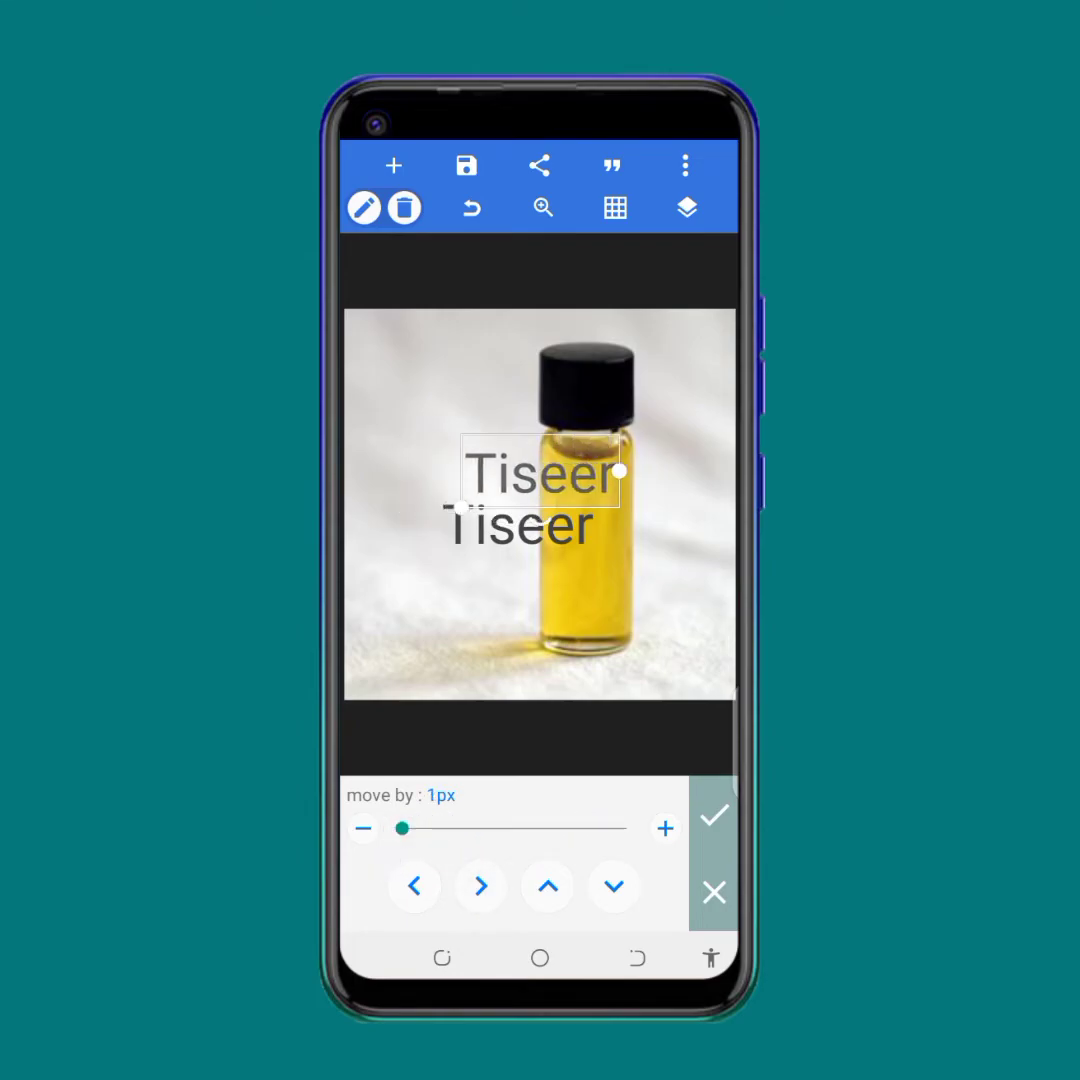
left_click(481, 886)
left_click(481, 886)
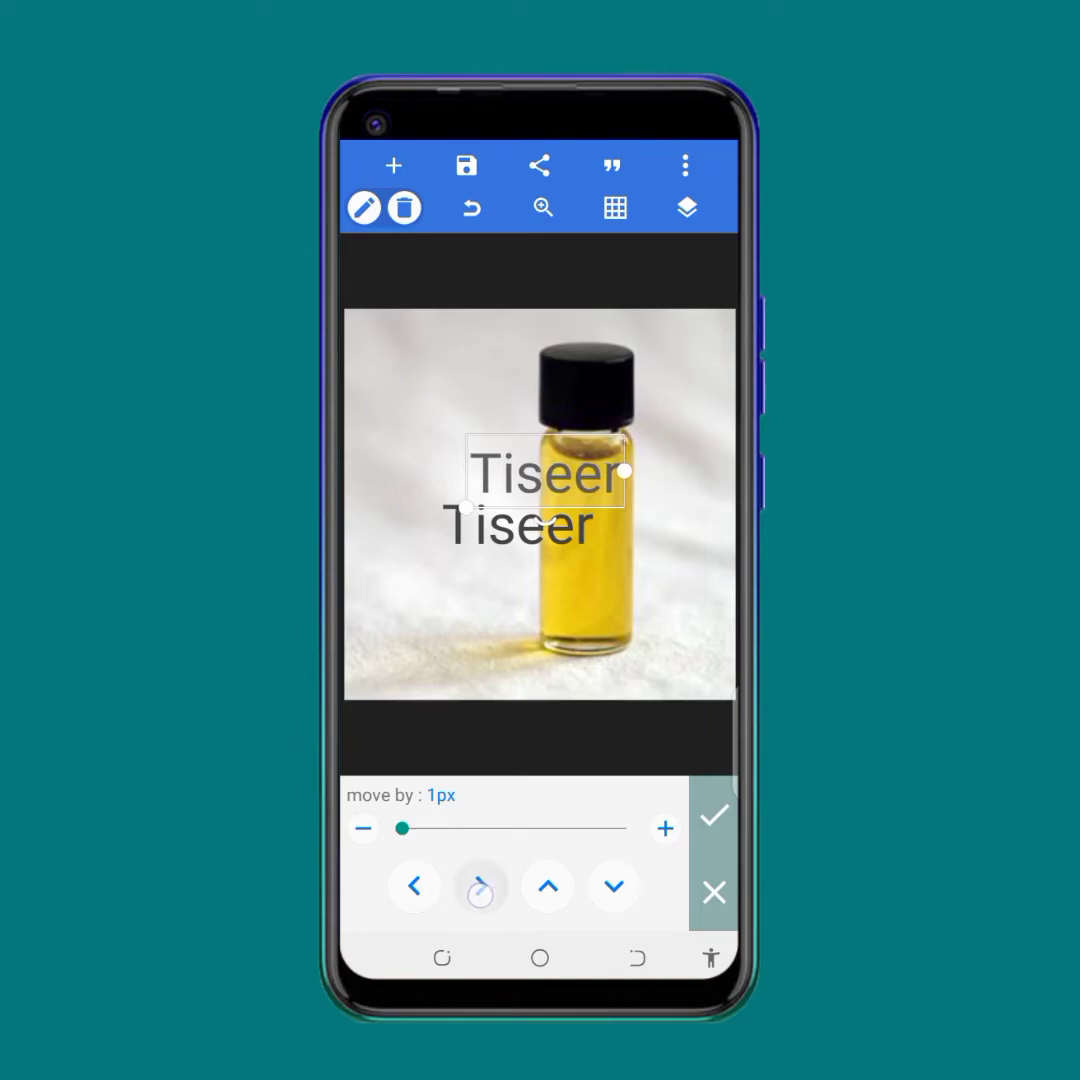
left_click(481, 886)
left_click(481, 886)
Try moving the copied text up and to the photo's right edge in 17 px and 20 px increments, and cancel the position adjustment.
left_click_drag(425, 835, 590, 828)
left_click(481, 886)
left_click(548, 886)
left_click(481, 886)
left_click(481, 886)
left_click(481, 886)
left_click(481, 886)
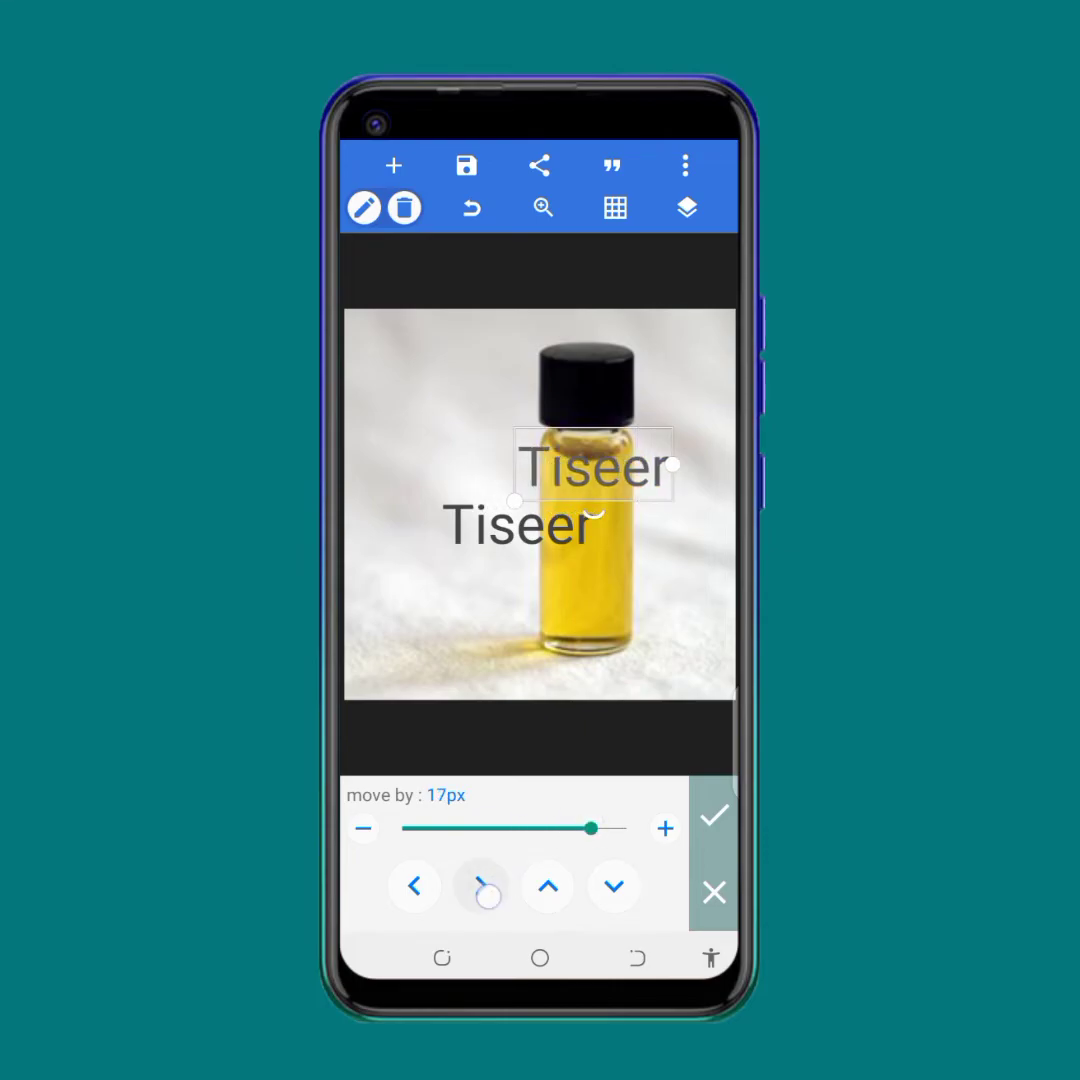
left_click(481, 886)
left_click(481, 886)
left_click(481, 886)
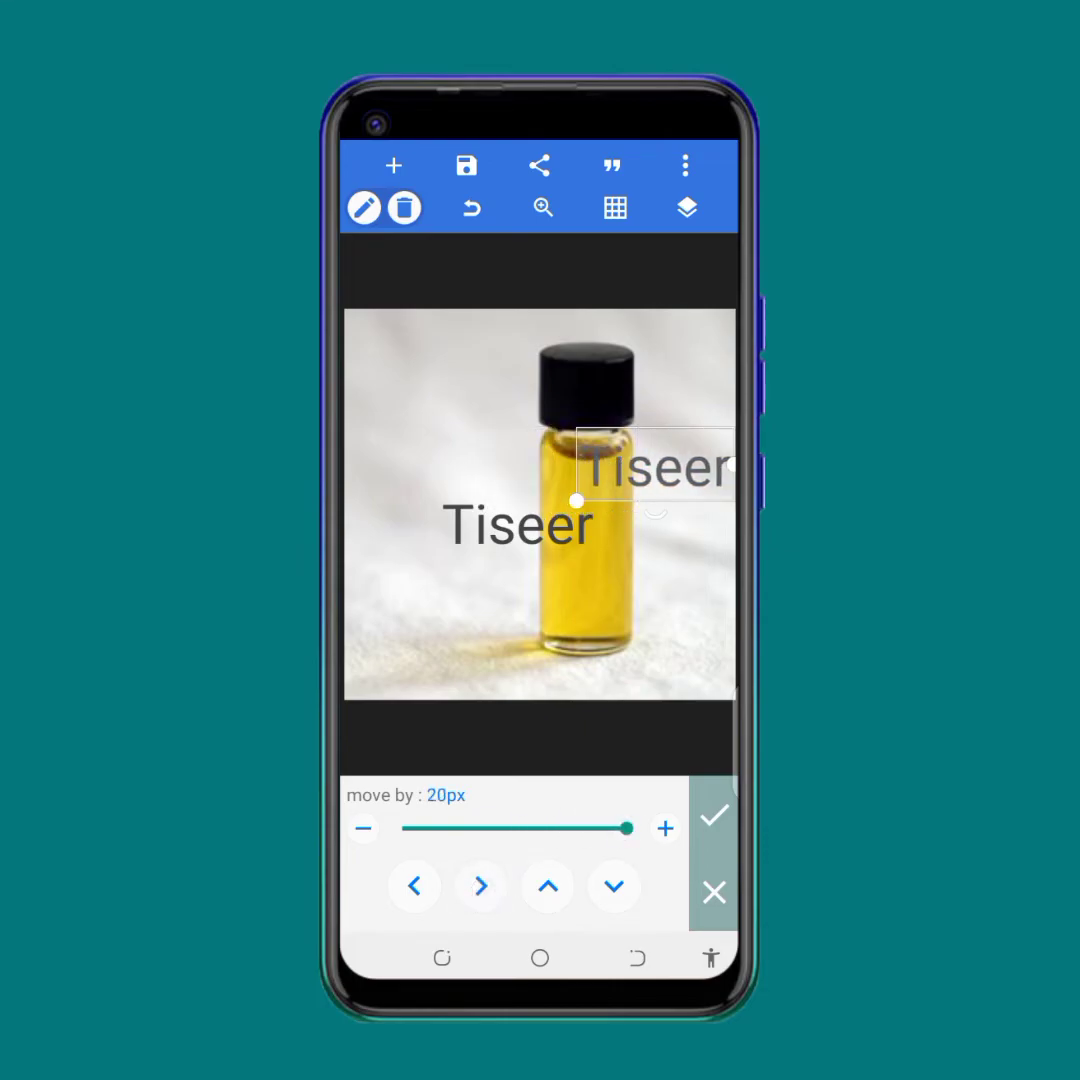
left_click(712, 900)
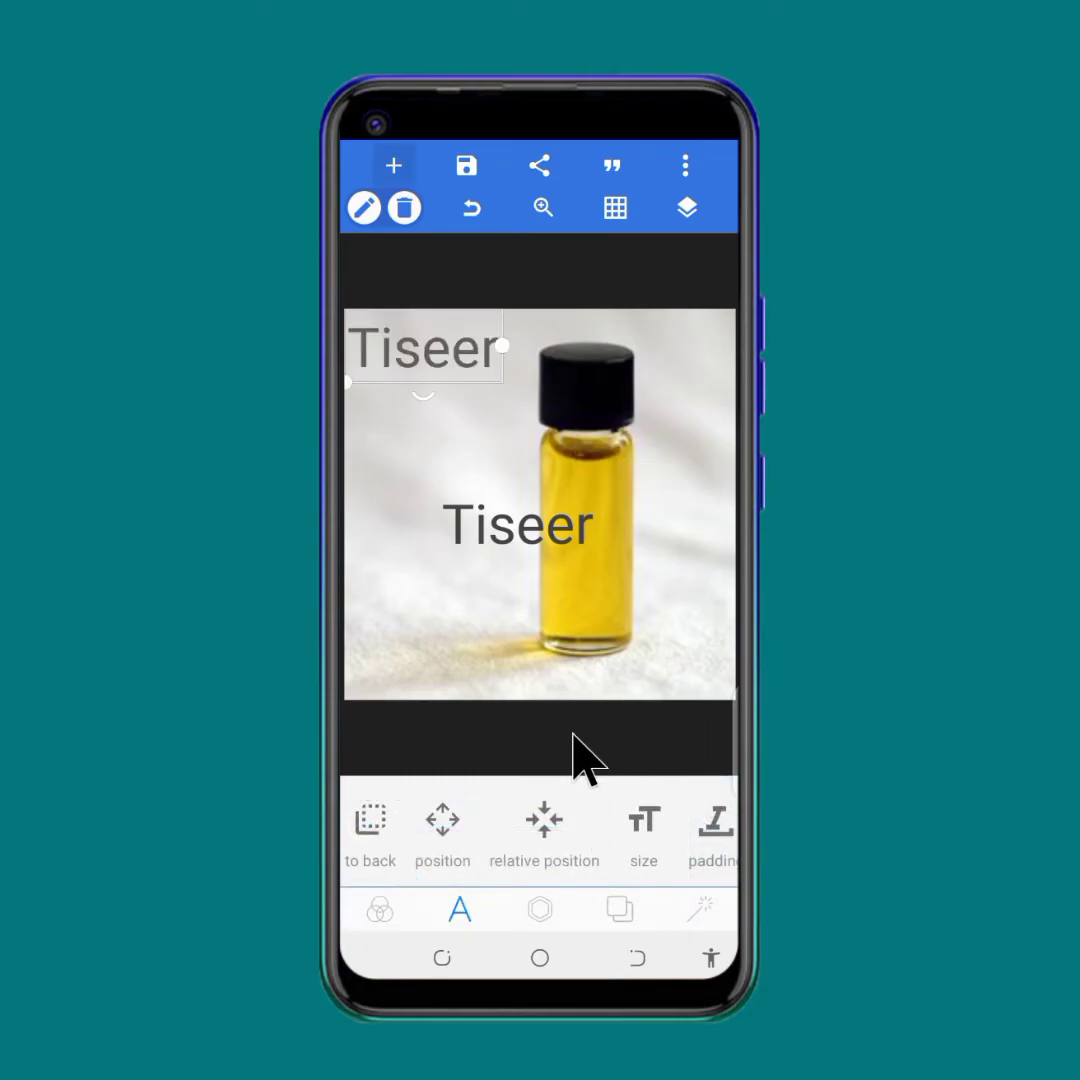
left_click(442, 820)
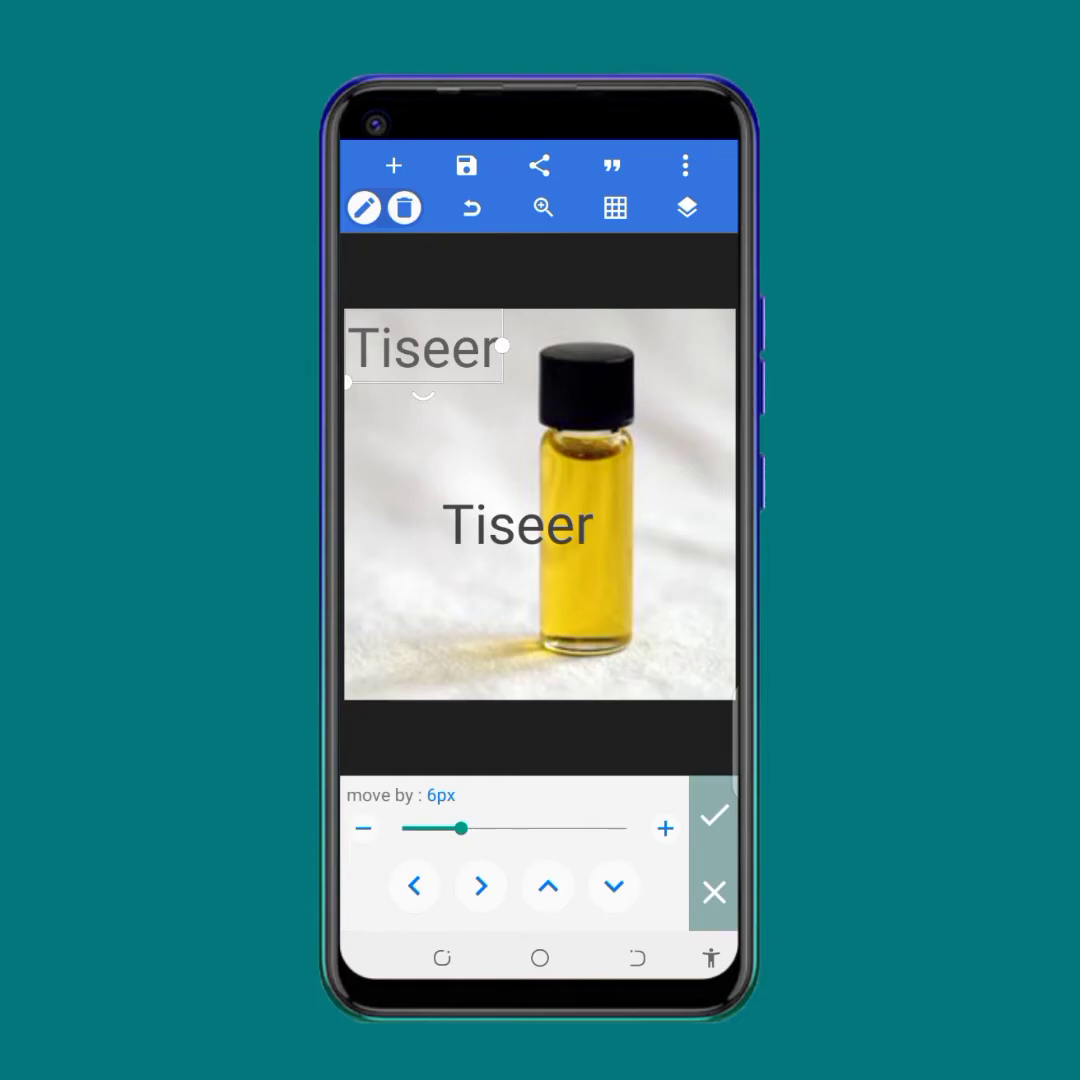
left_click(714, 892)
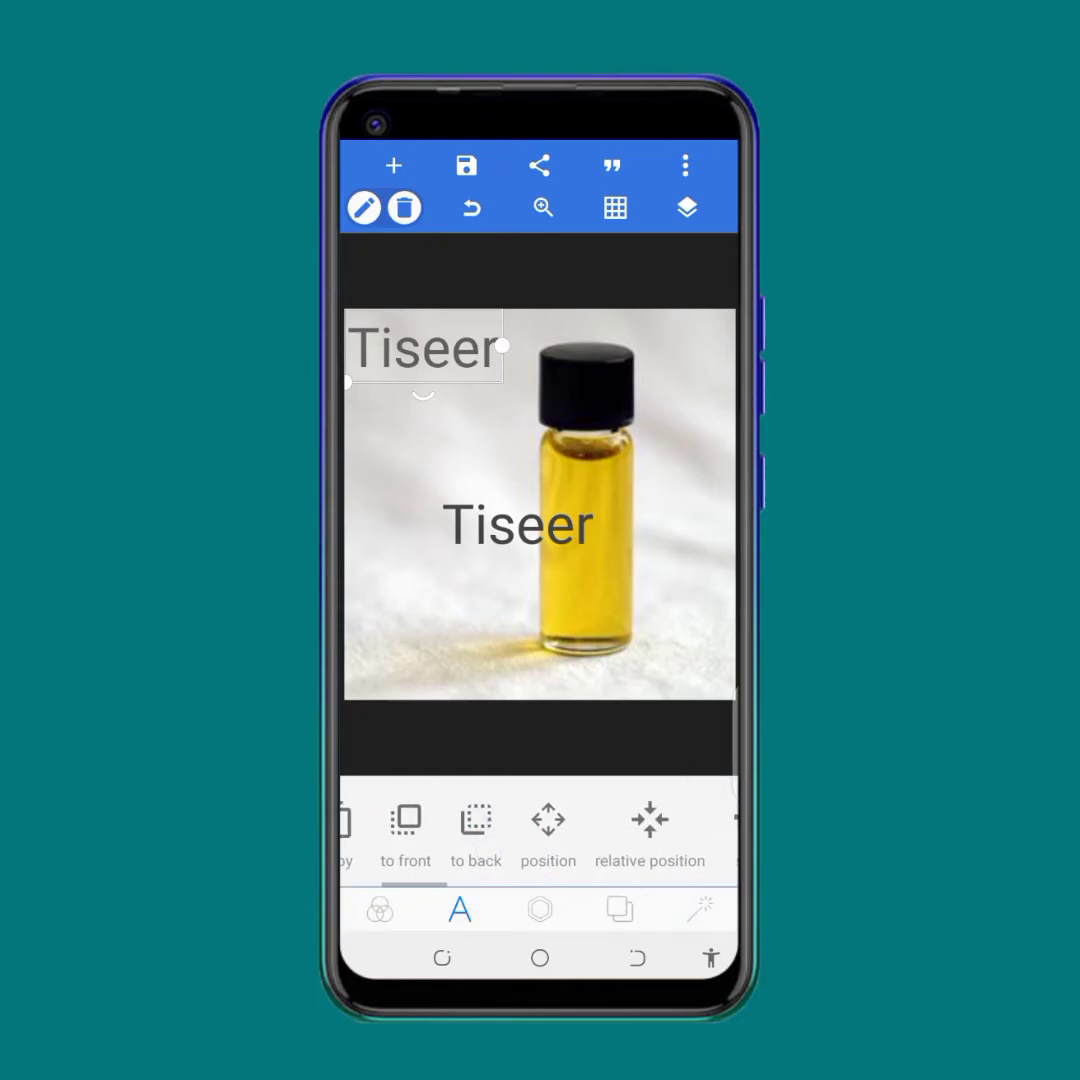
Try the relative position alignments on the copied text, including horizontal and vertical centre and the photo's edges, and cancel them.
left_click_drag(562, 838, 465, 838)
left_click(550, 820)
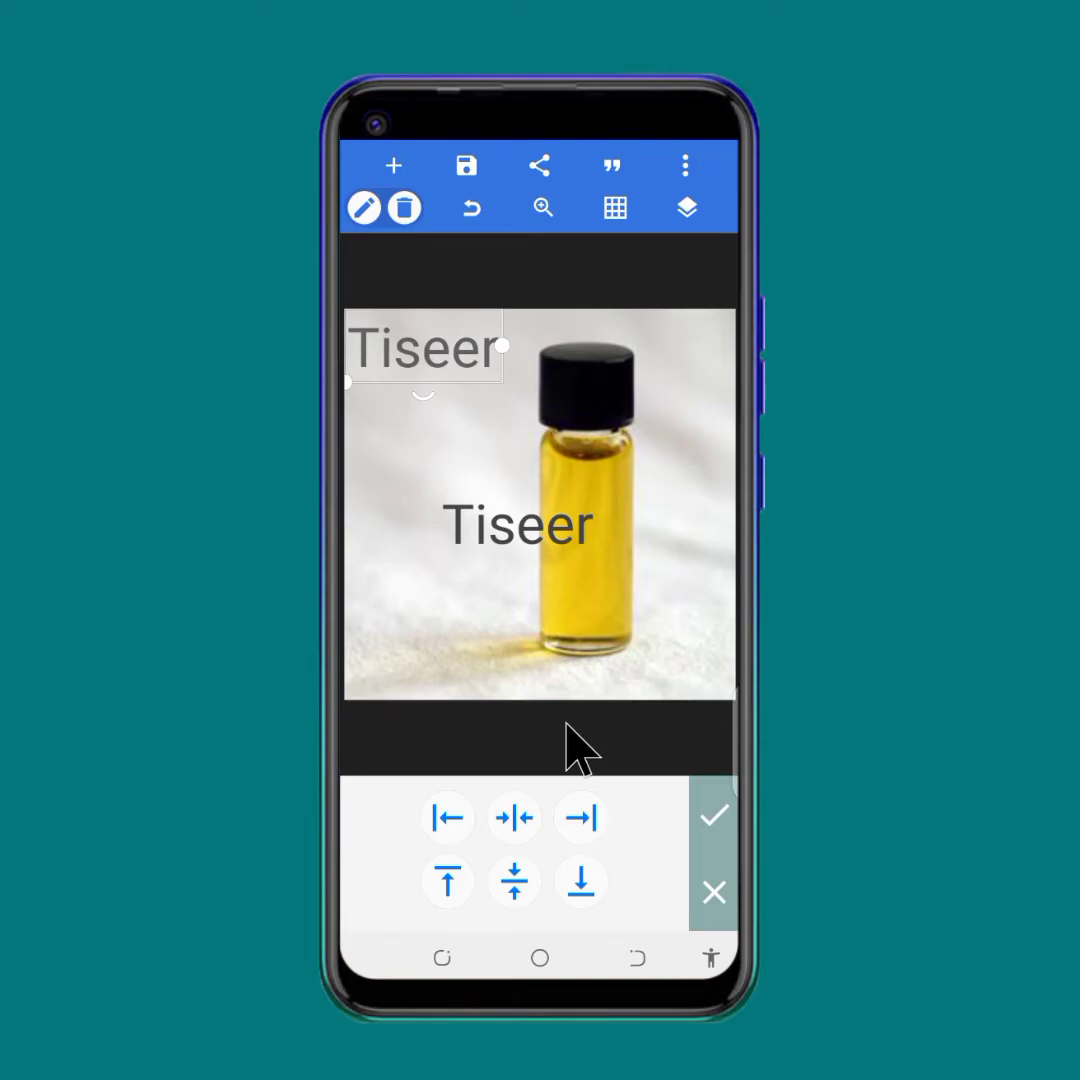
left_click(514, 818)
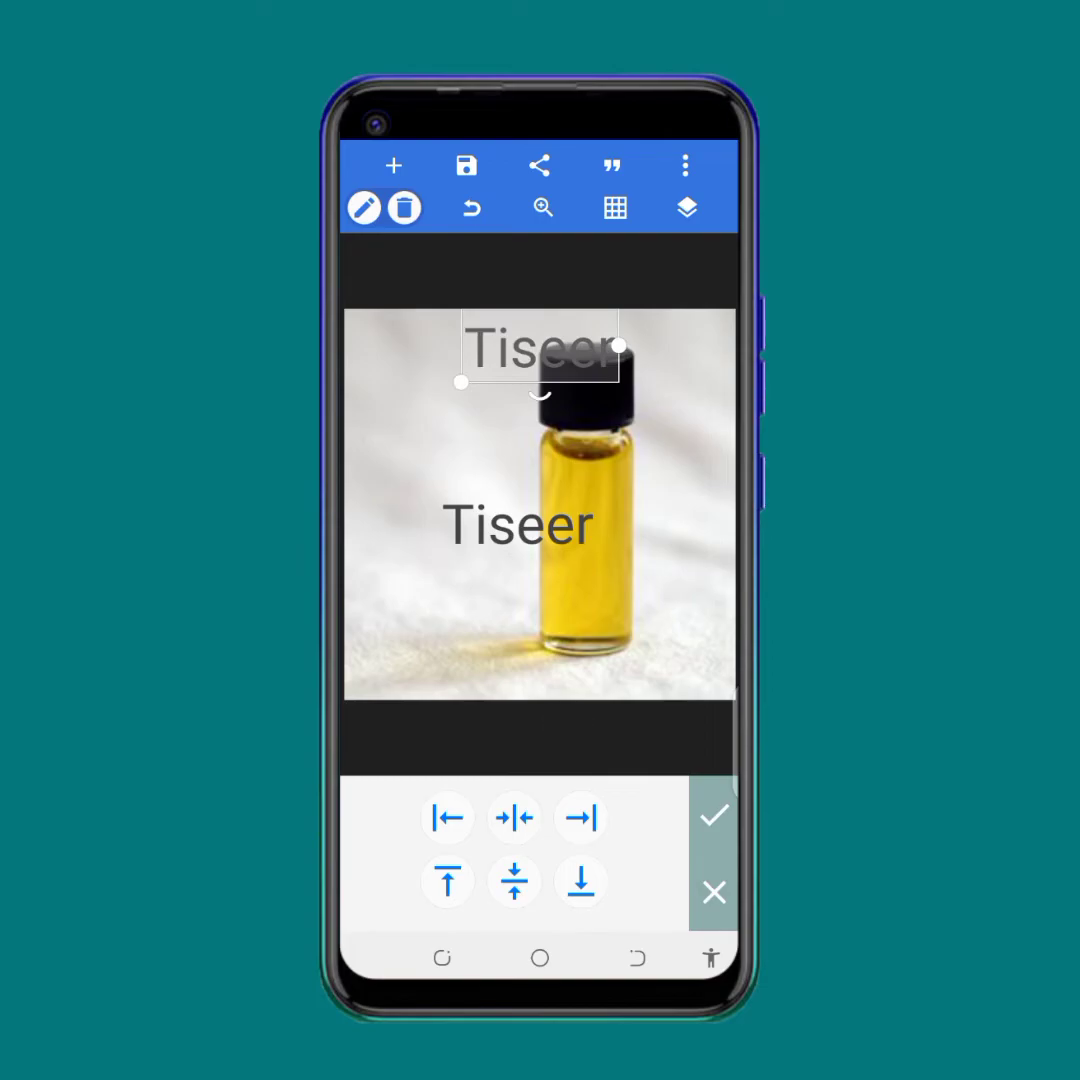
left_click(514, 881)
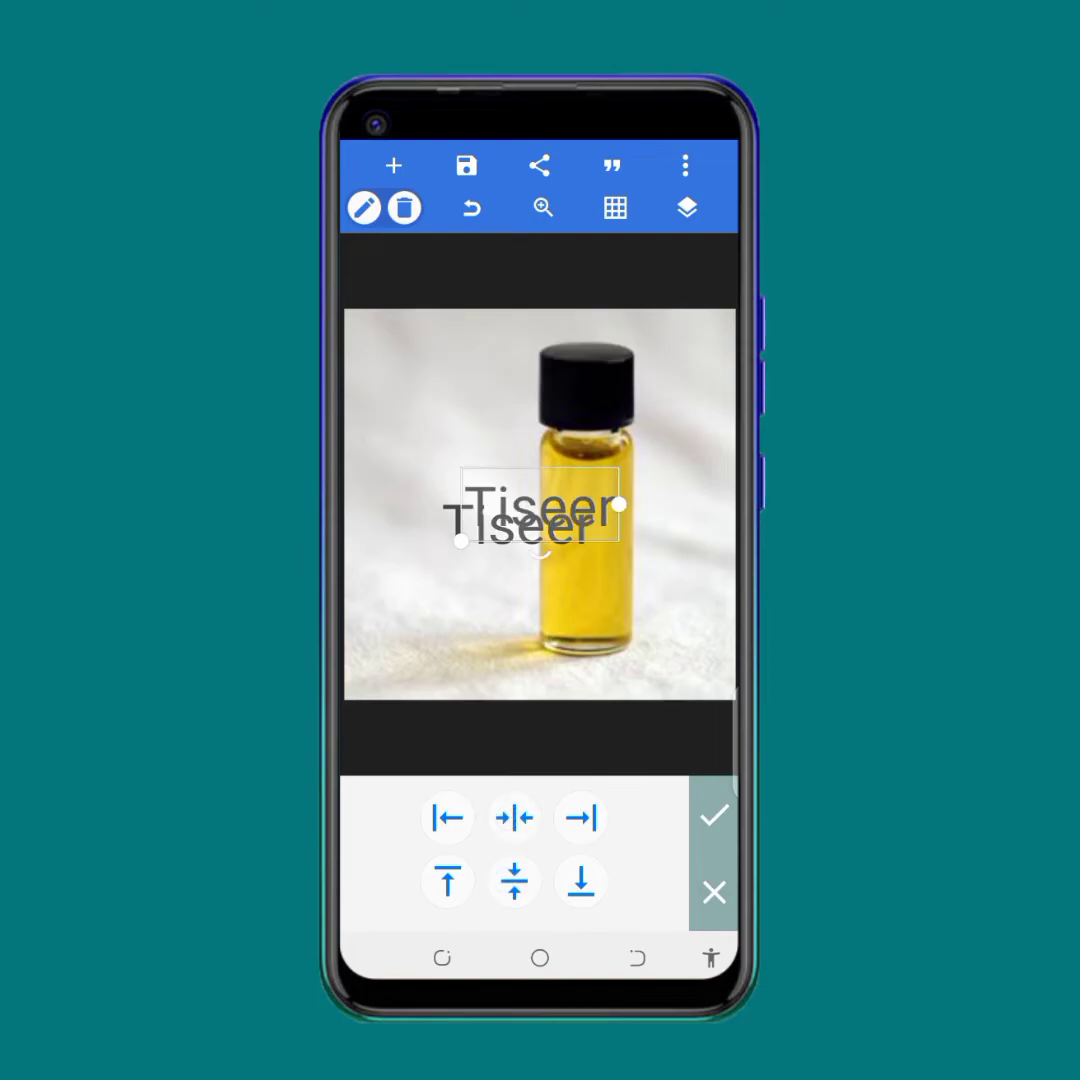
left_click(447, 881)
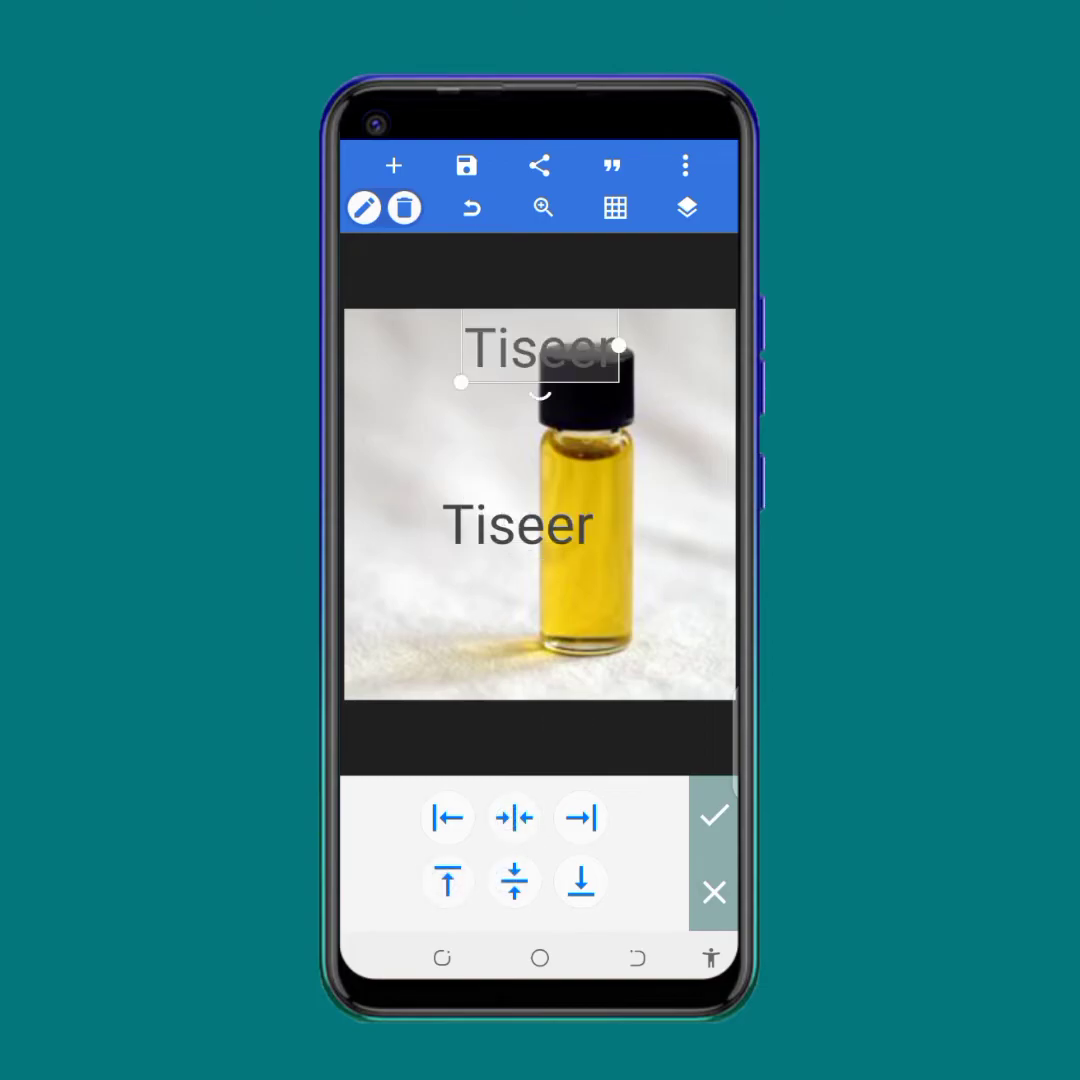
left_click(447, 818)
left_click(581, 818)
left_click(581, 881)
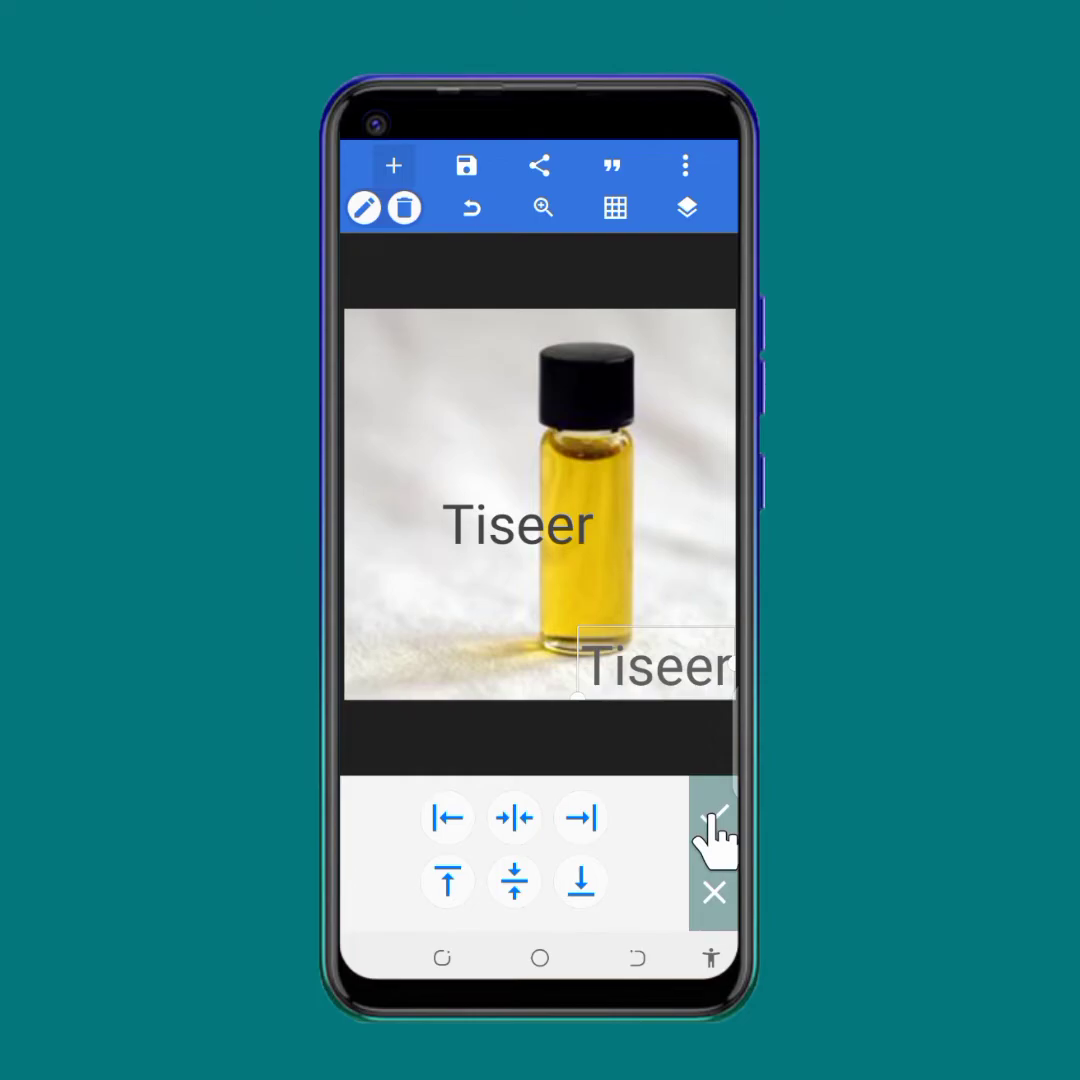
left_click(714, 892)
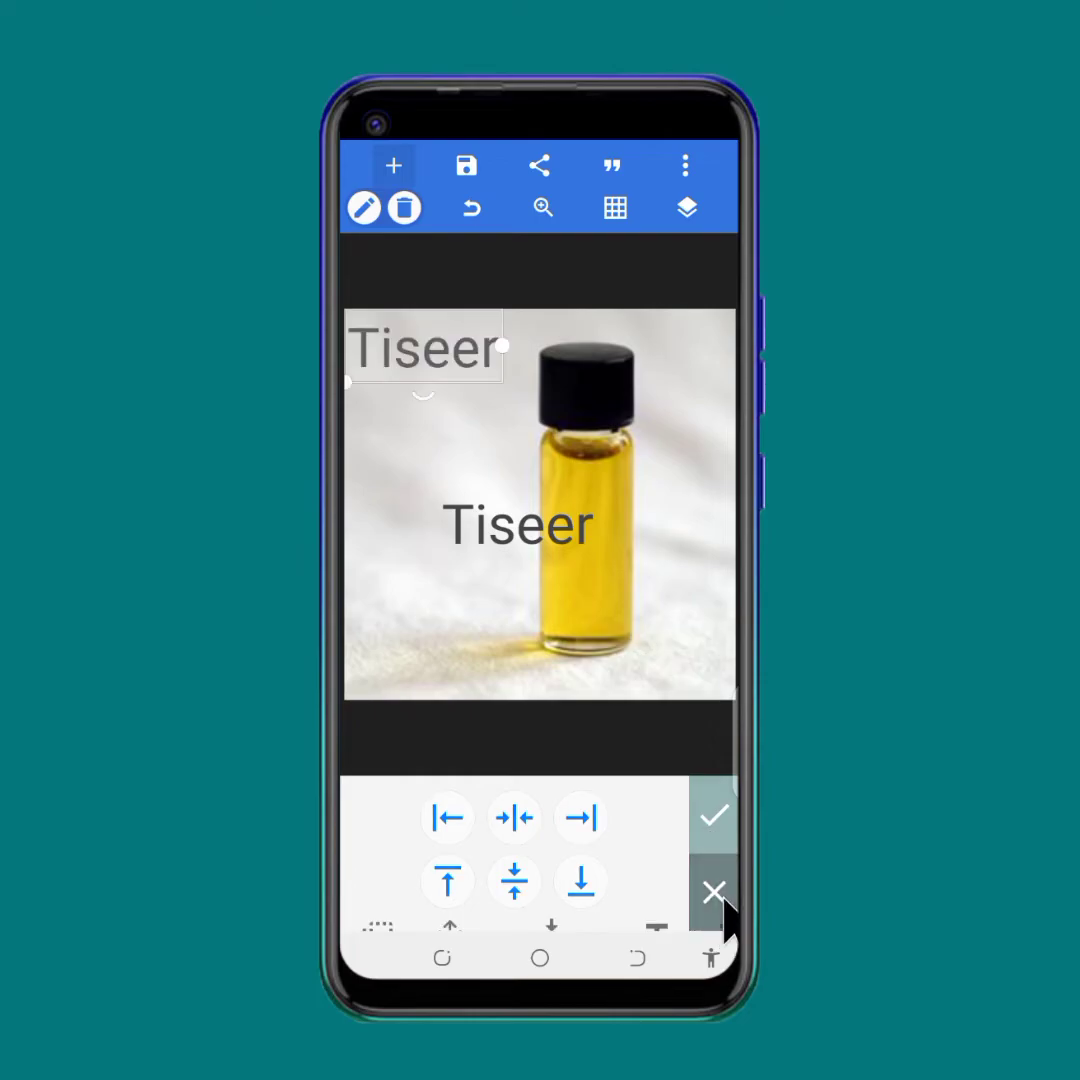
Try resizing the copied text and cancel the size change.
left_click_drag(490, 822, 360, 822)
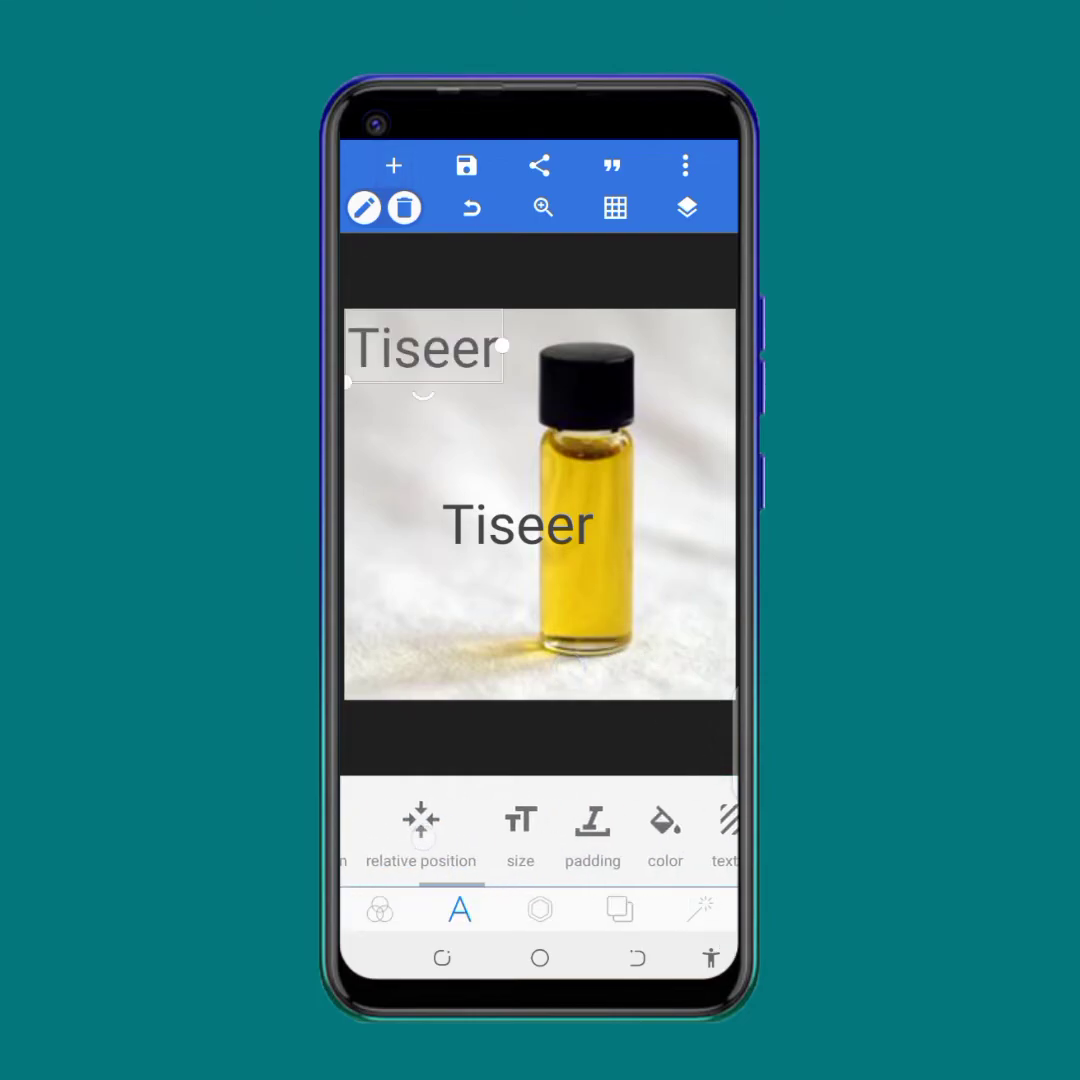
left_click(520, 825)
left_click_drag(481, 831, 577, 890)
left_click(712, 890)
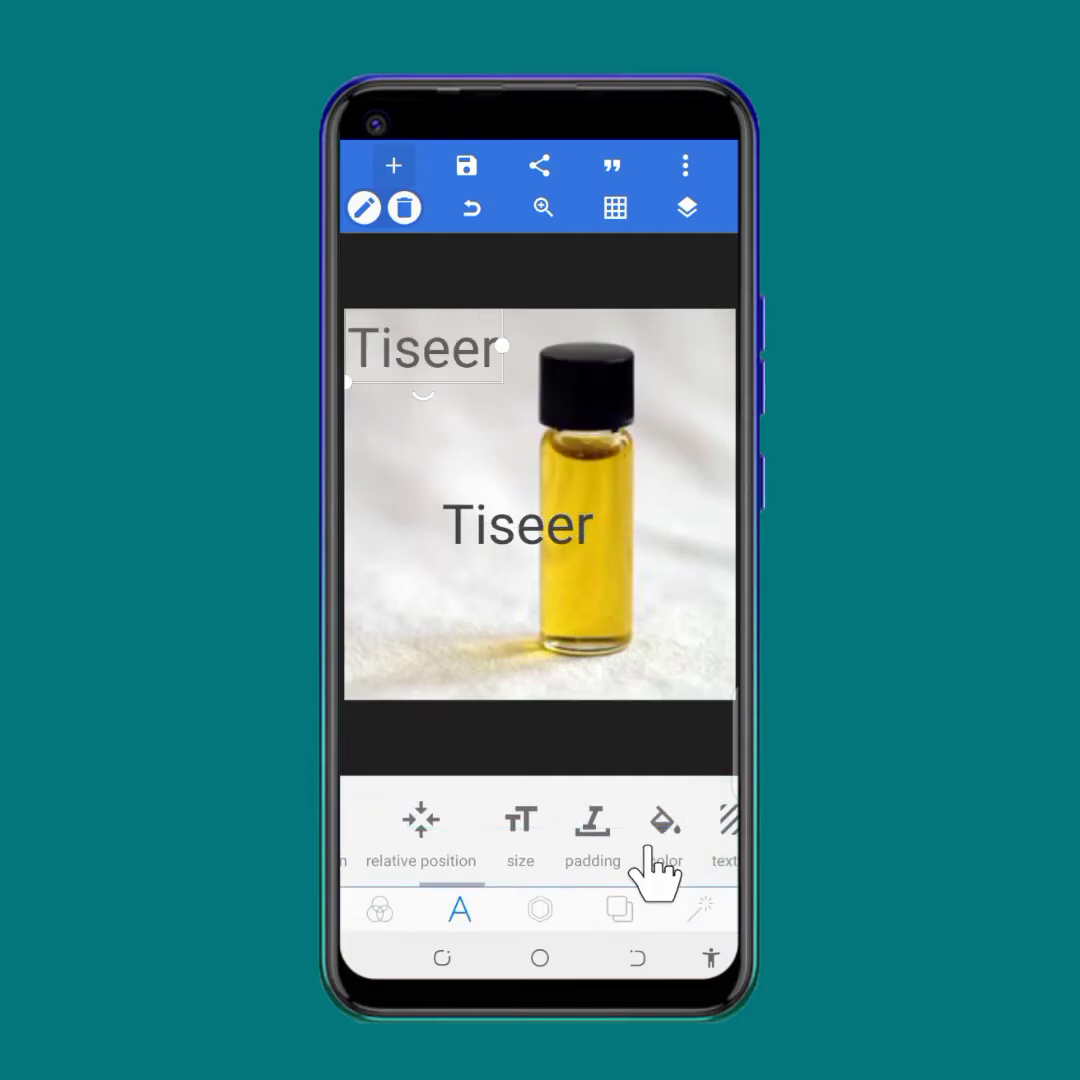
Try a left padding of -20 and a right padding of 9 on the copied text, reset both and cancel.
left_click(594, 838)
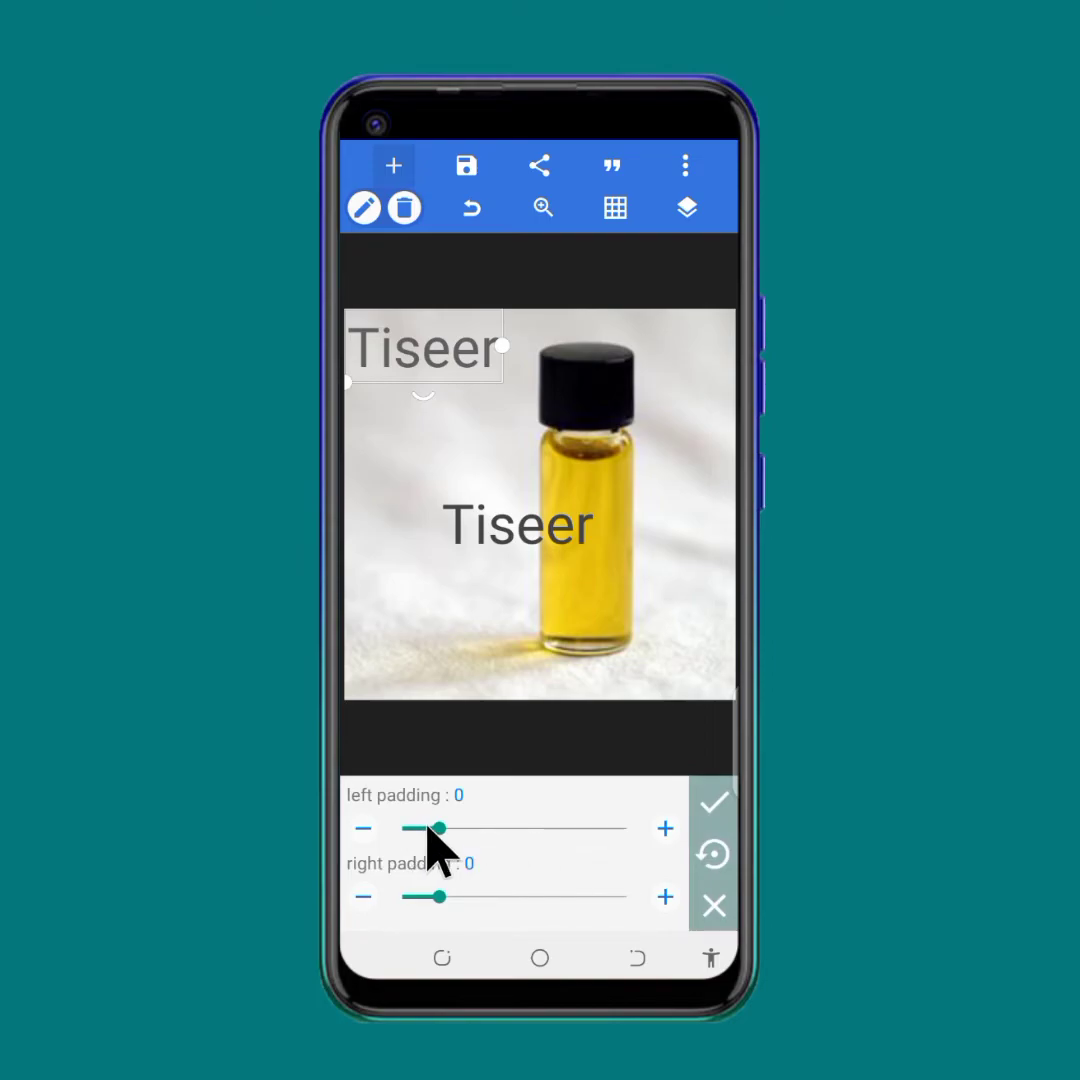
left_click_drag(440, 830, 456, 897)
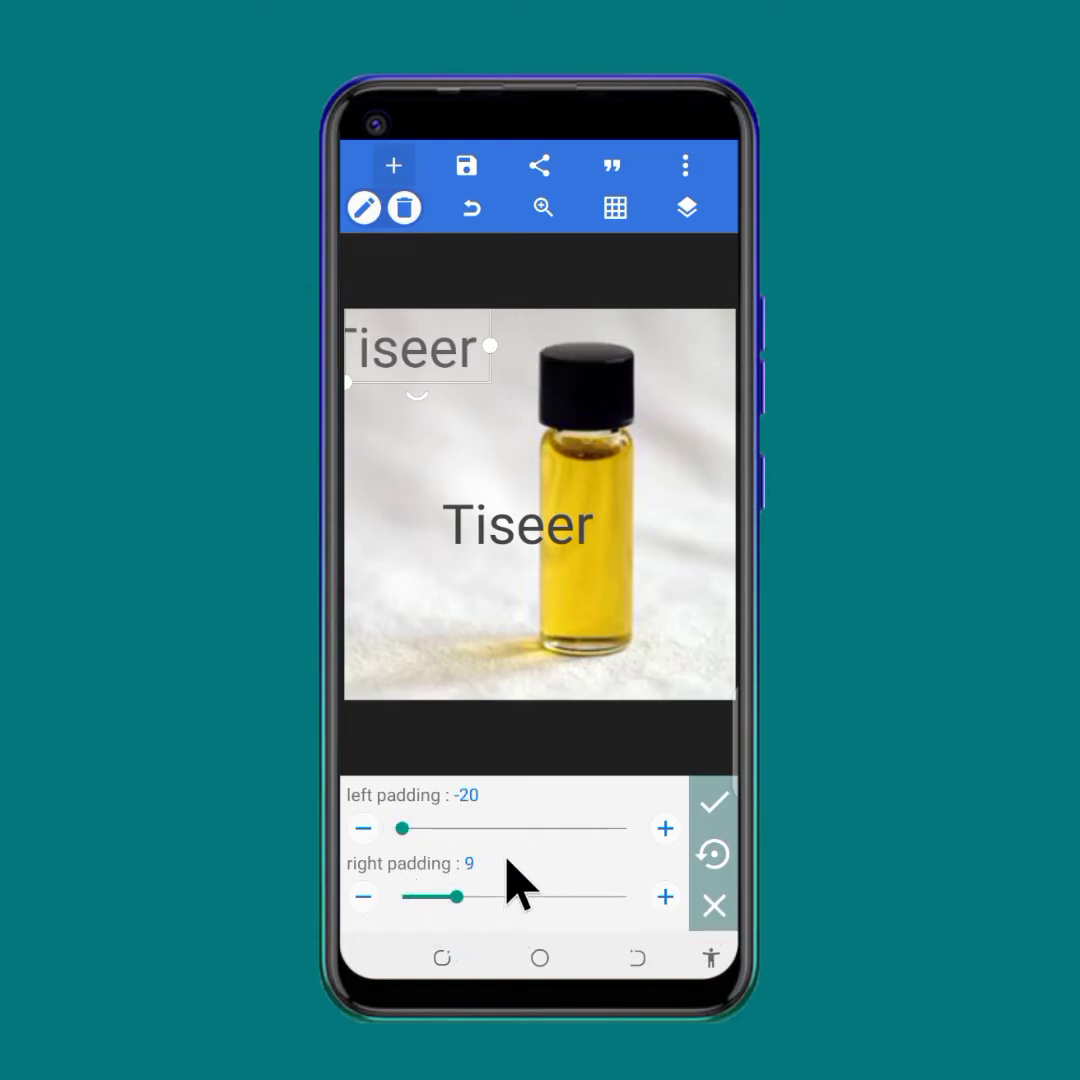
left_click(713, 856)
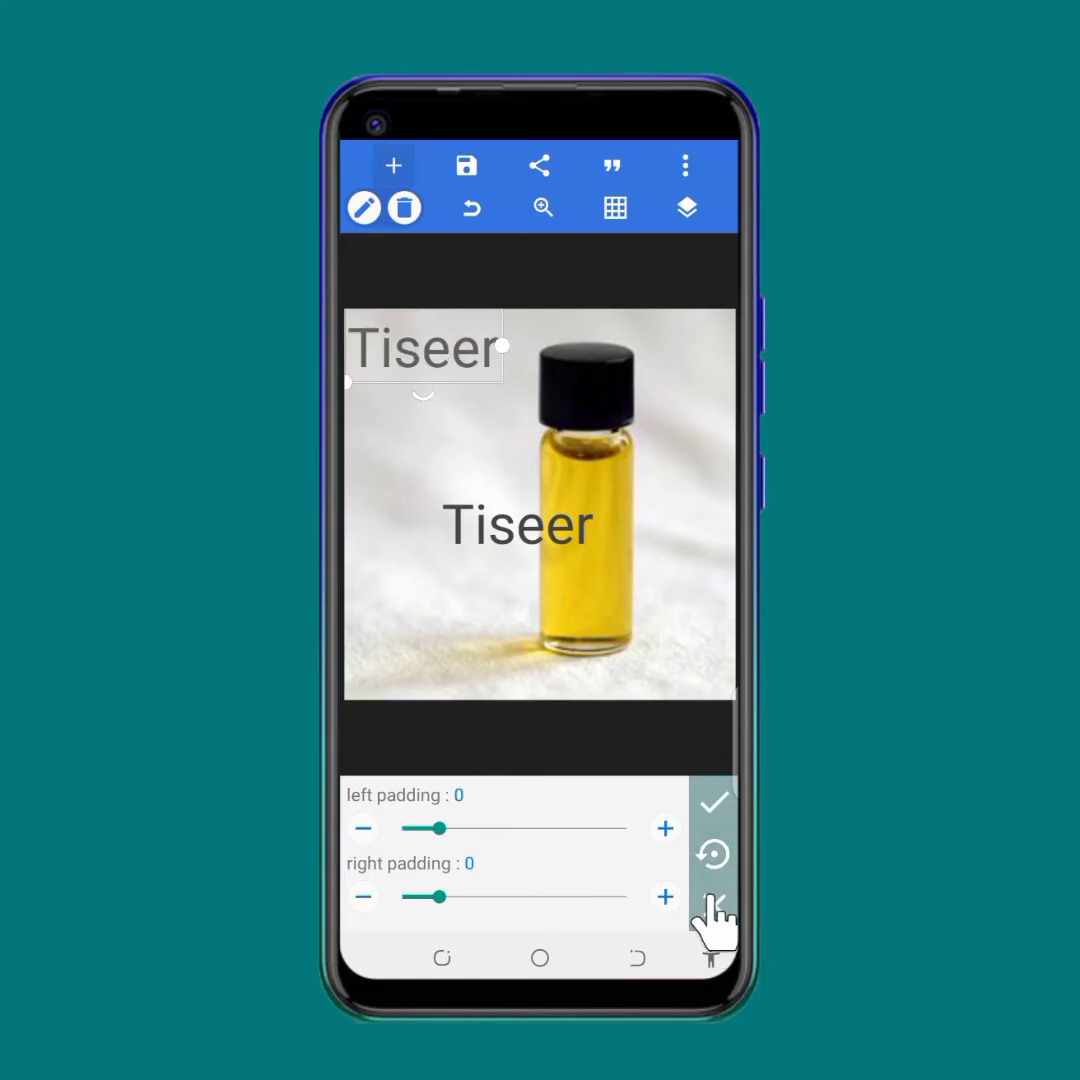
left_click(714, 905)
Try the bright red, black, dark red and grey solid colour swatches on the copied text.
left_click_drag(656, 849, 541, 849)
left_click(552, 820)
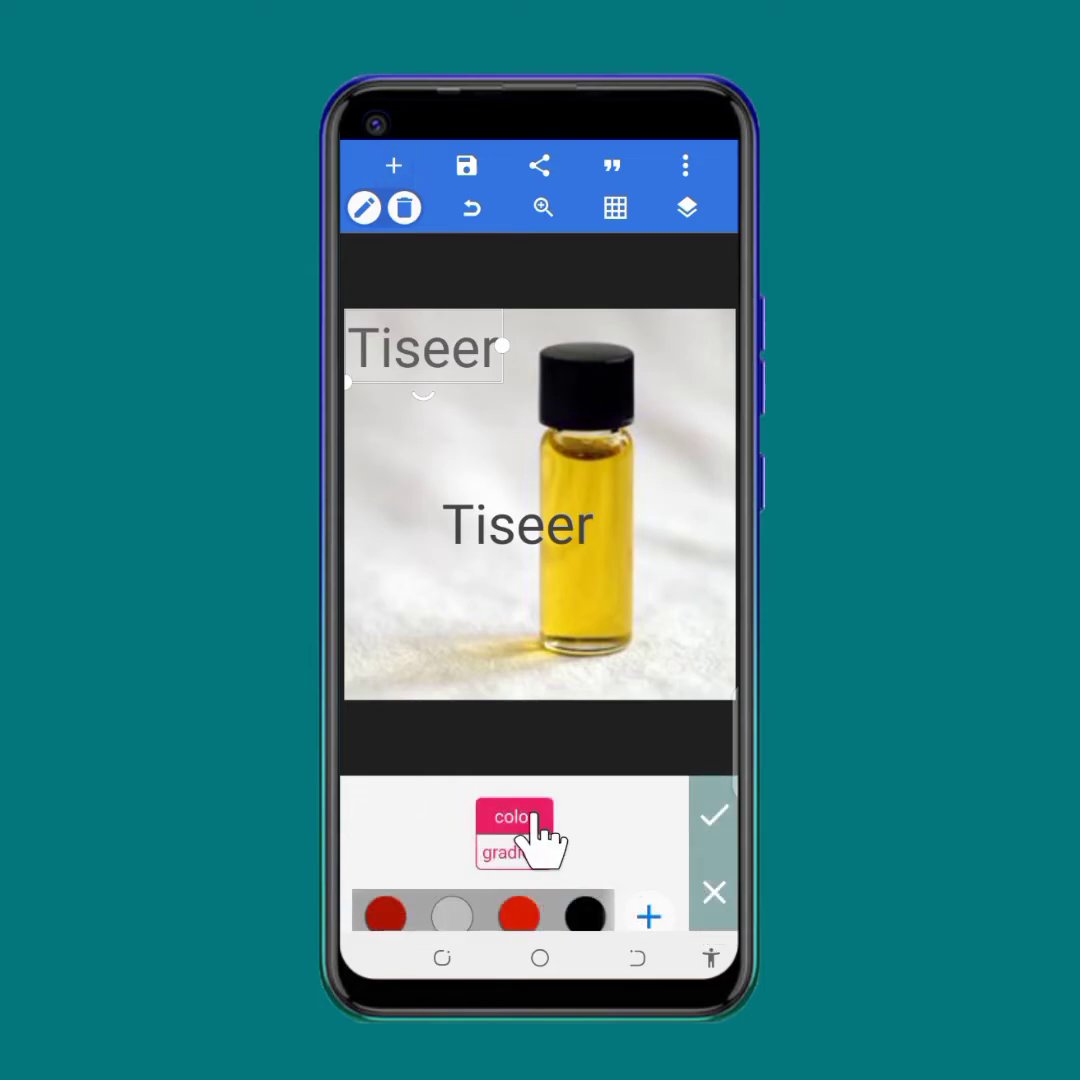
scroll(505, 880, "down", 2)
scroll(515, 820, "up", 2)
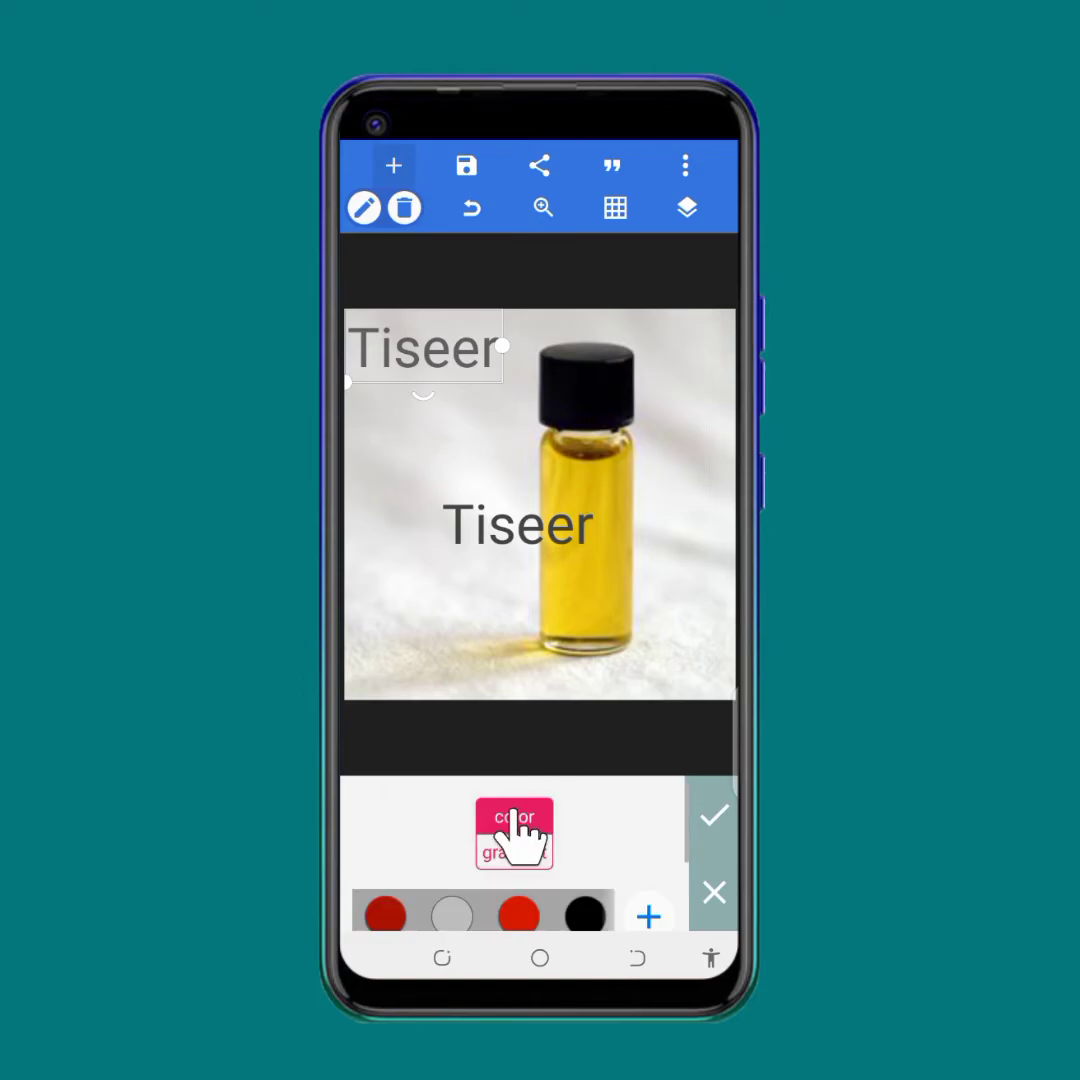
left_click(505, 818)
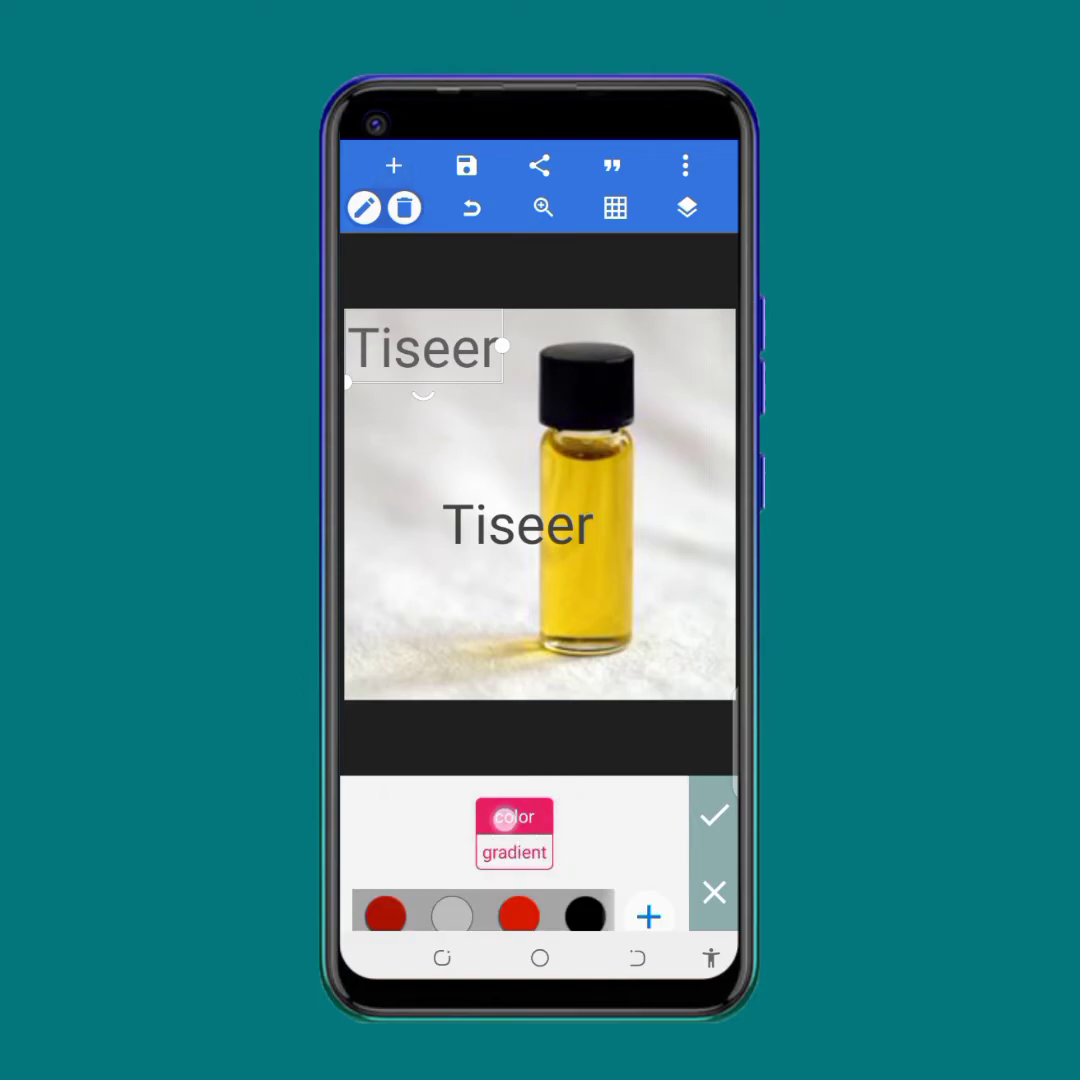
scroll(540, 835, "down", 2)
left_click(519, 800)
left_click(582, 795)
left_click(386, 795)
left_click(452, 795)
left_click(519, 795)
scroll(550, 830, "up", 2)
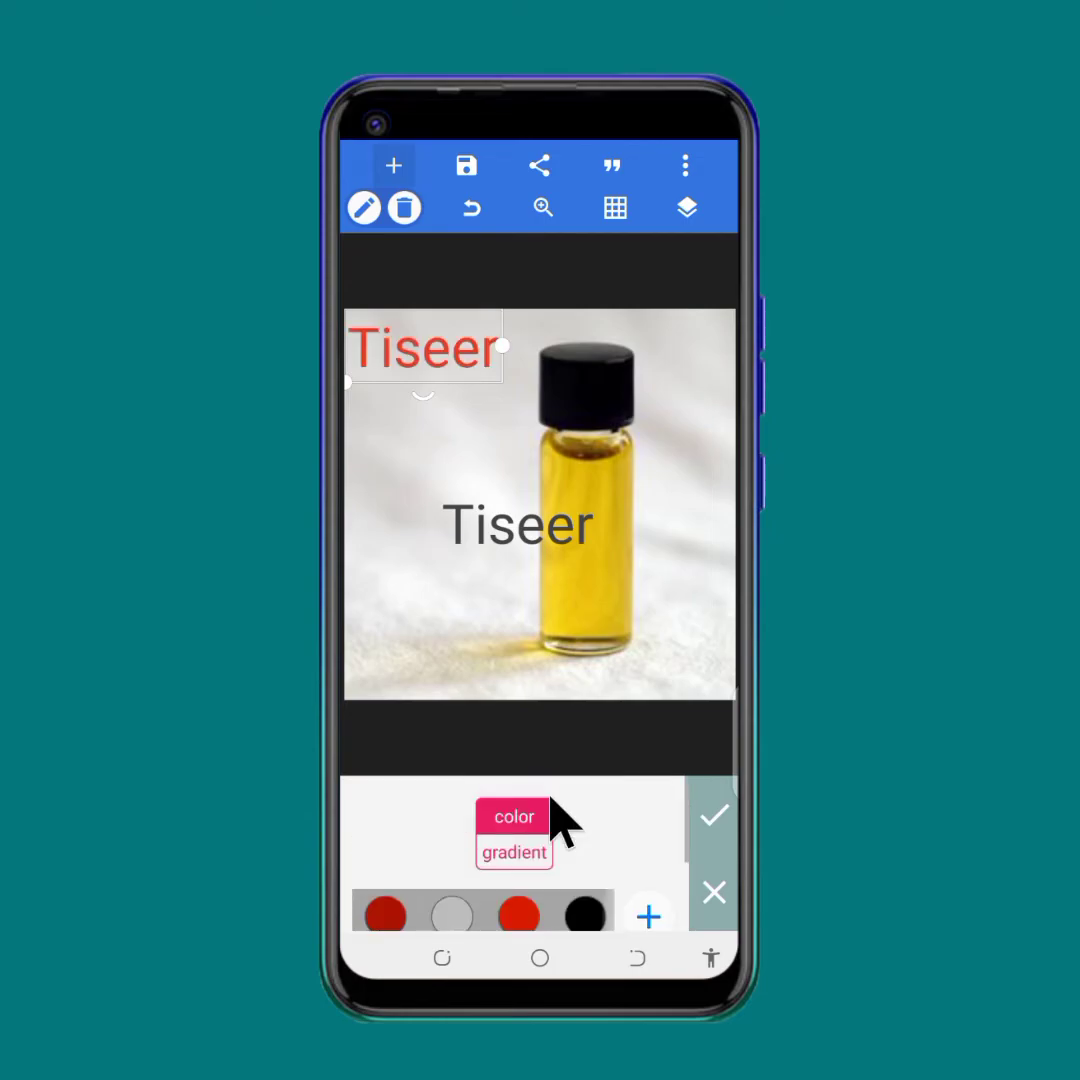
Try a red gradient fill on the copied text and cancel the colour change.
left_click(514, 852)
scroll(514, 870, "down", 2)
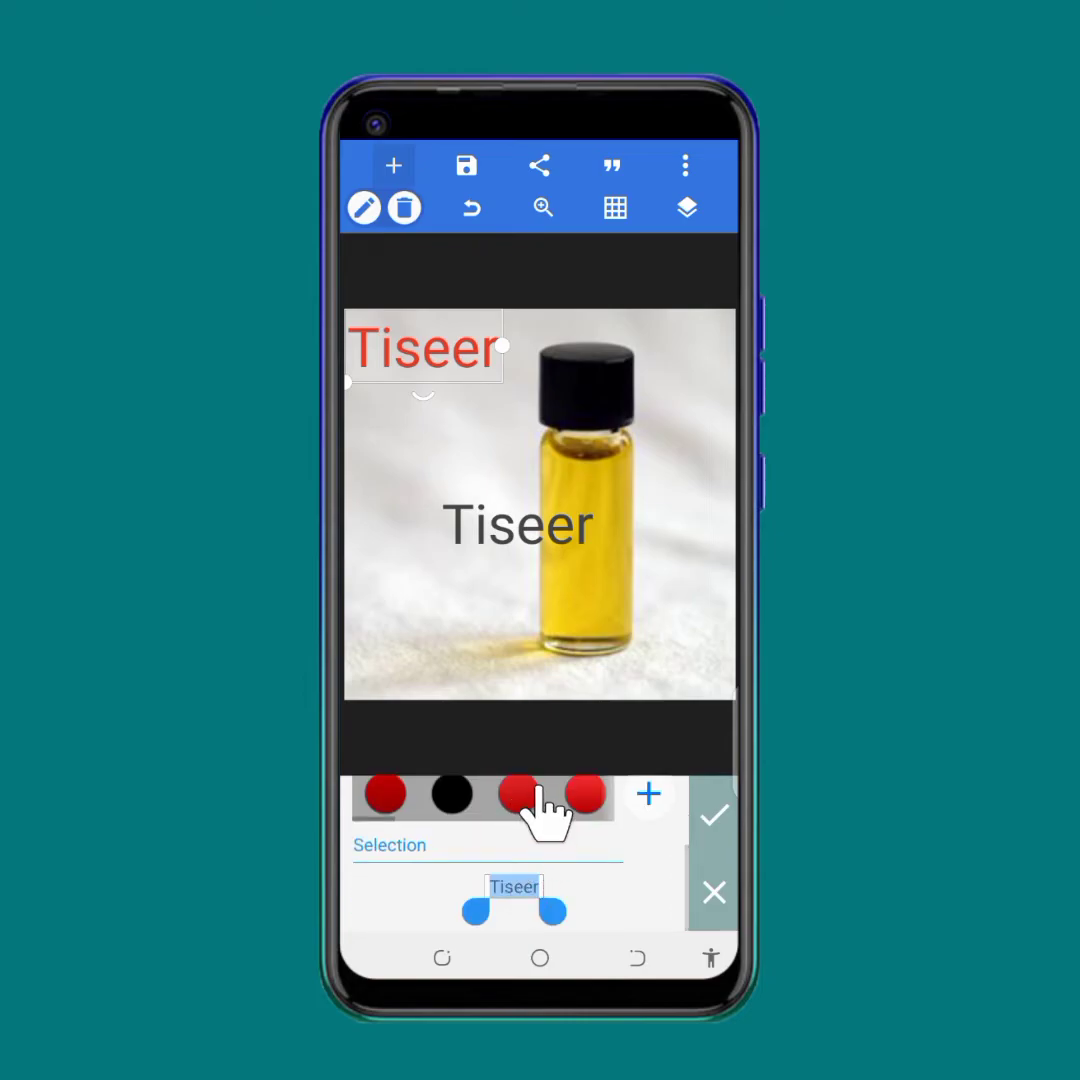
scroll(540, 830, "up", 2)
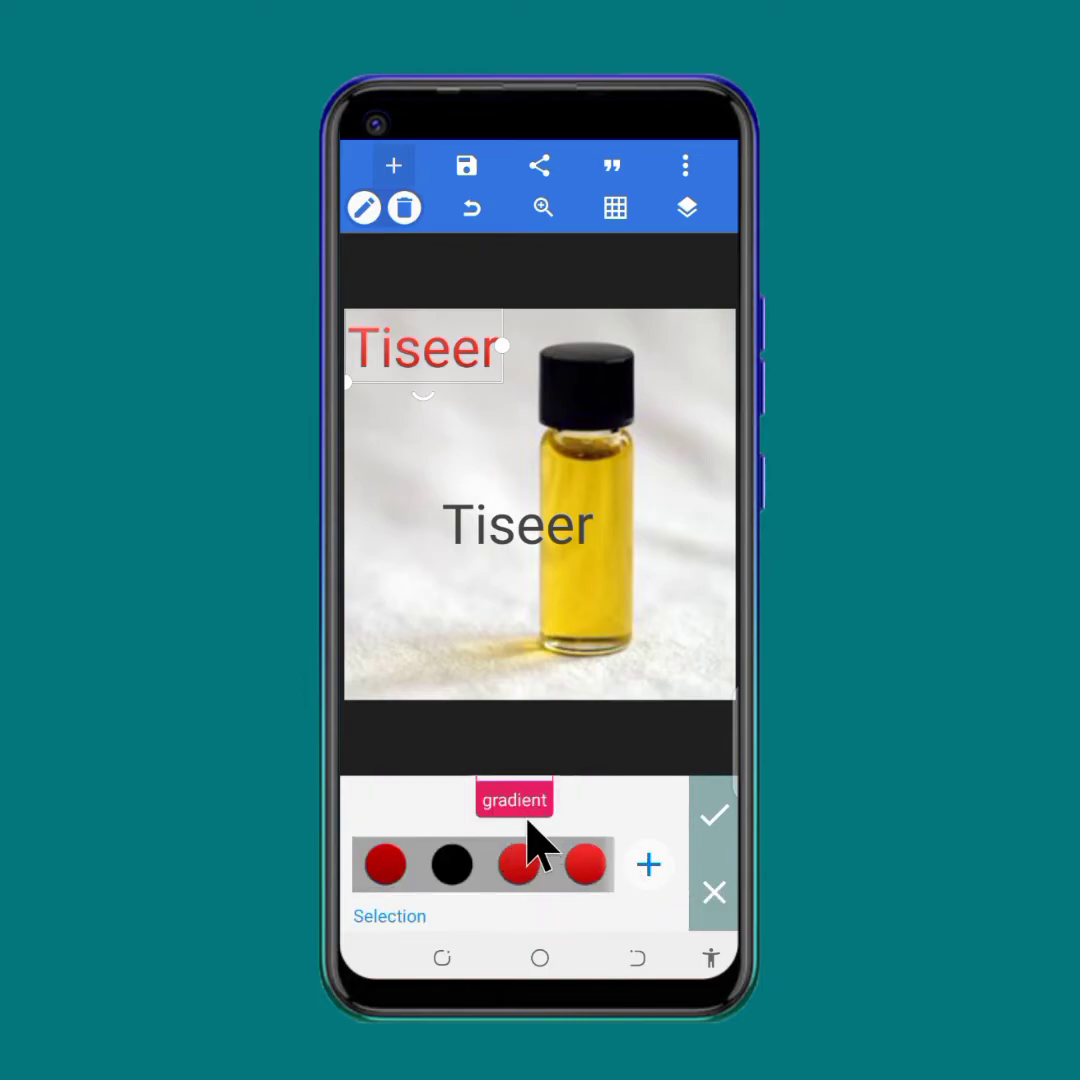
scroll(530, 845, "down", 2)
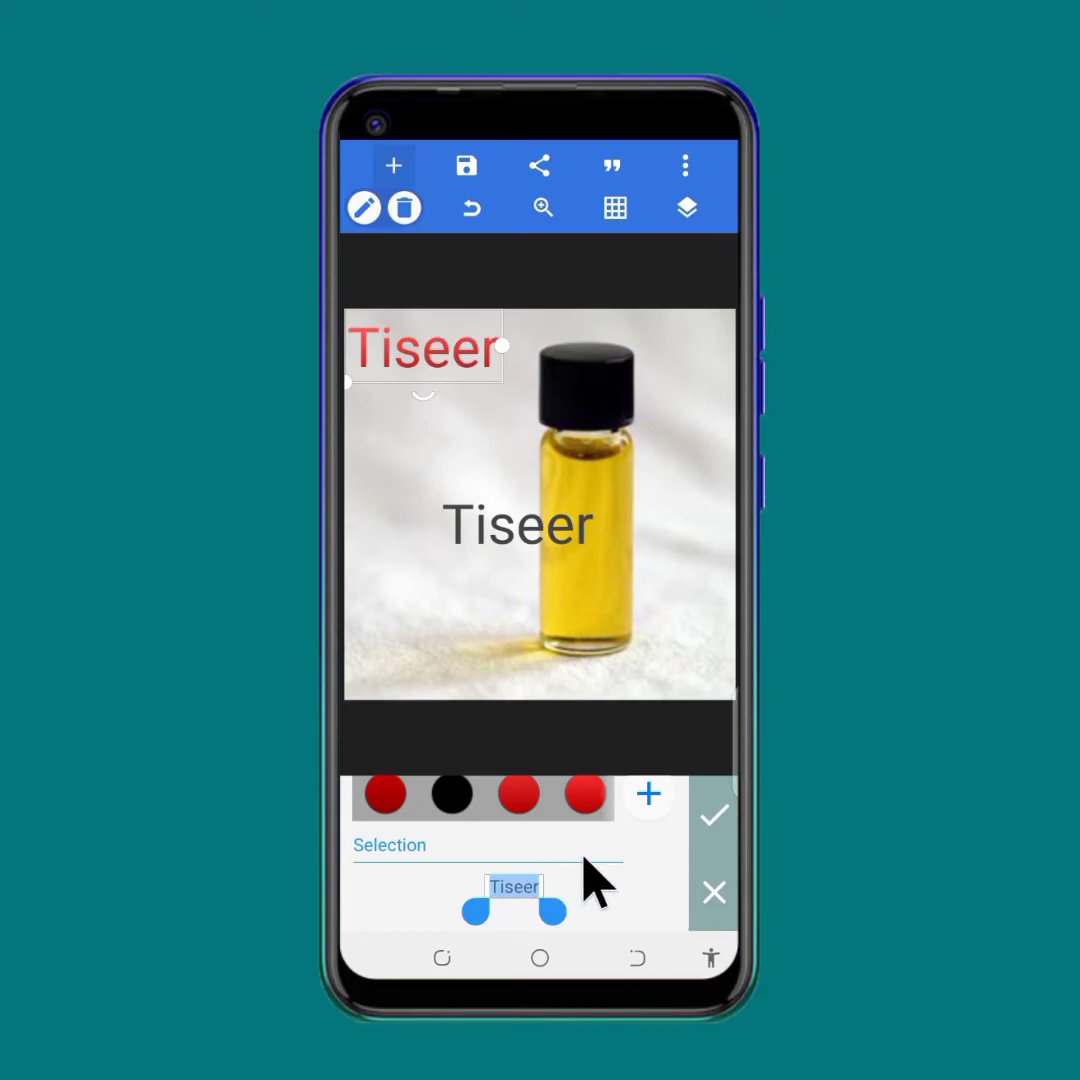
scroll(590, 882, "up", 2)
left_click(716, 890)
Texture the copied text with the fiery dove image from Download, cropped to a preset ratio, and move it slightly down and right.
left_click_drag(704, 852, 620, 848)
left_click(538, 822)
left_click(643, 812)
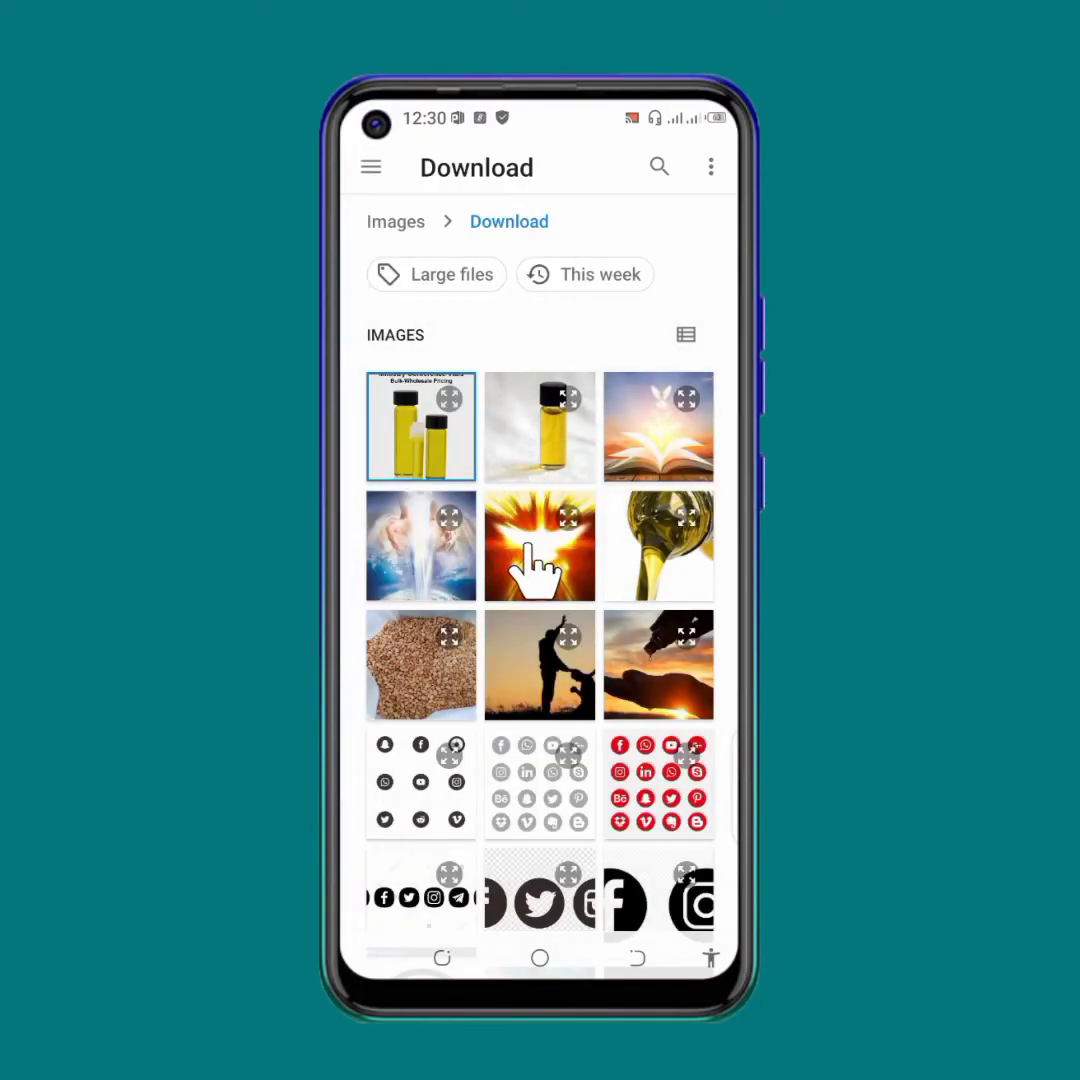
left_click(536, 560)
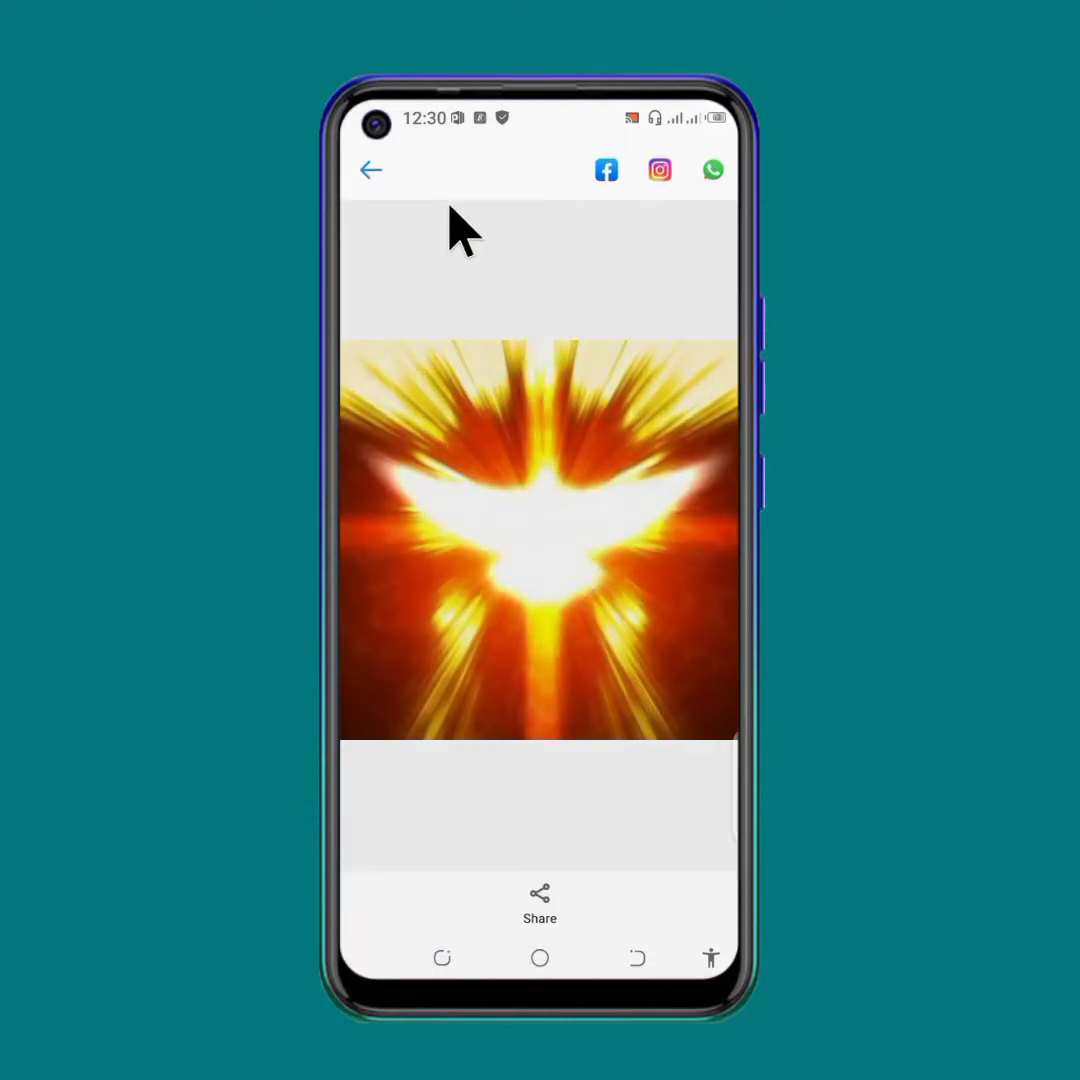
left_click(370, 171)
left_click(540, 550)
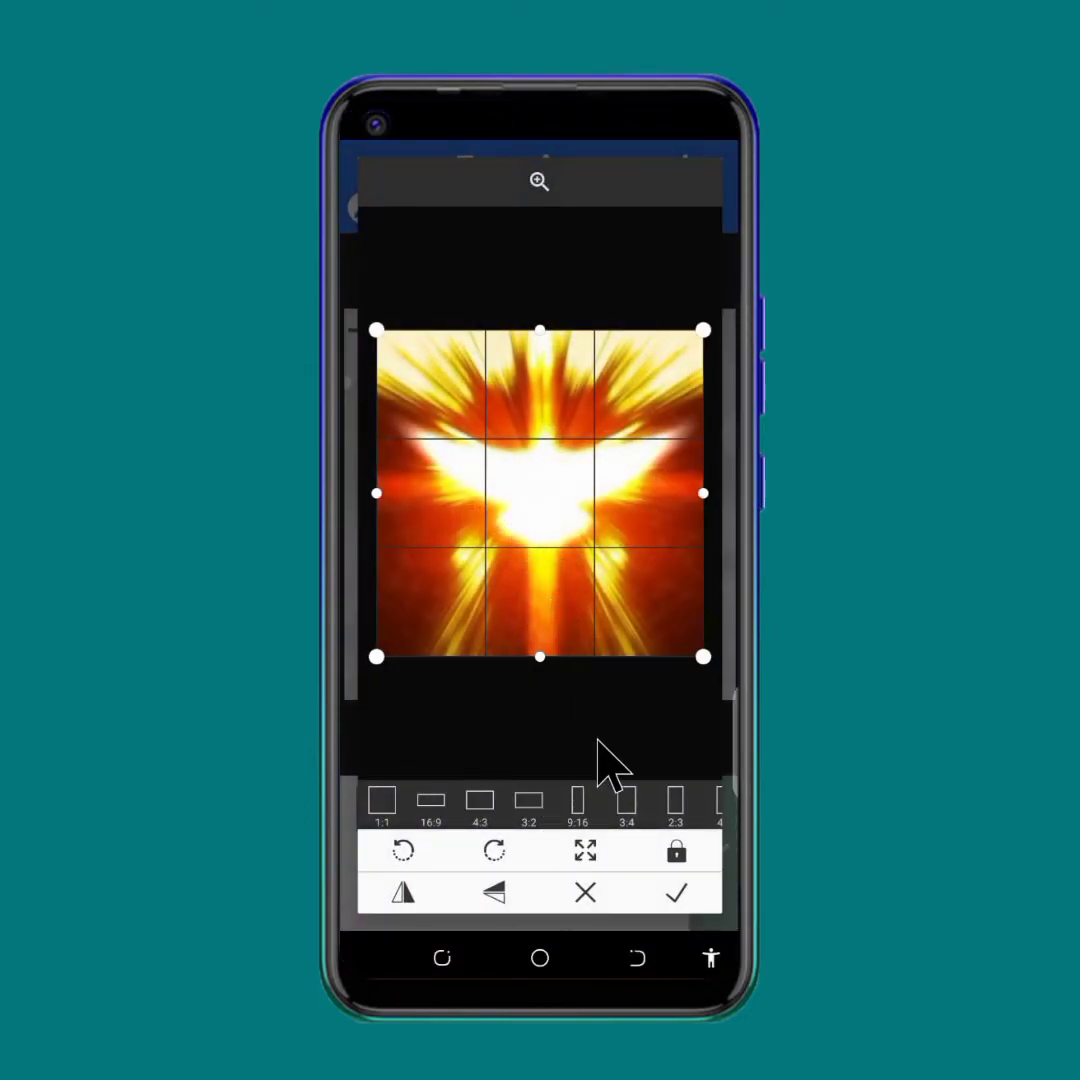
left_click(626, 803)
left_click(677, 894)
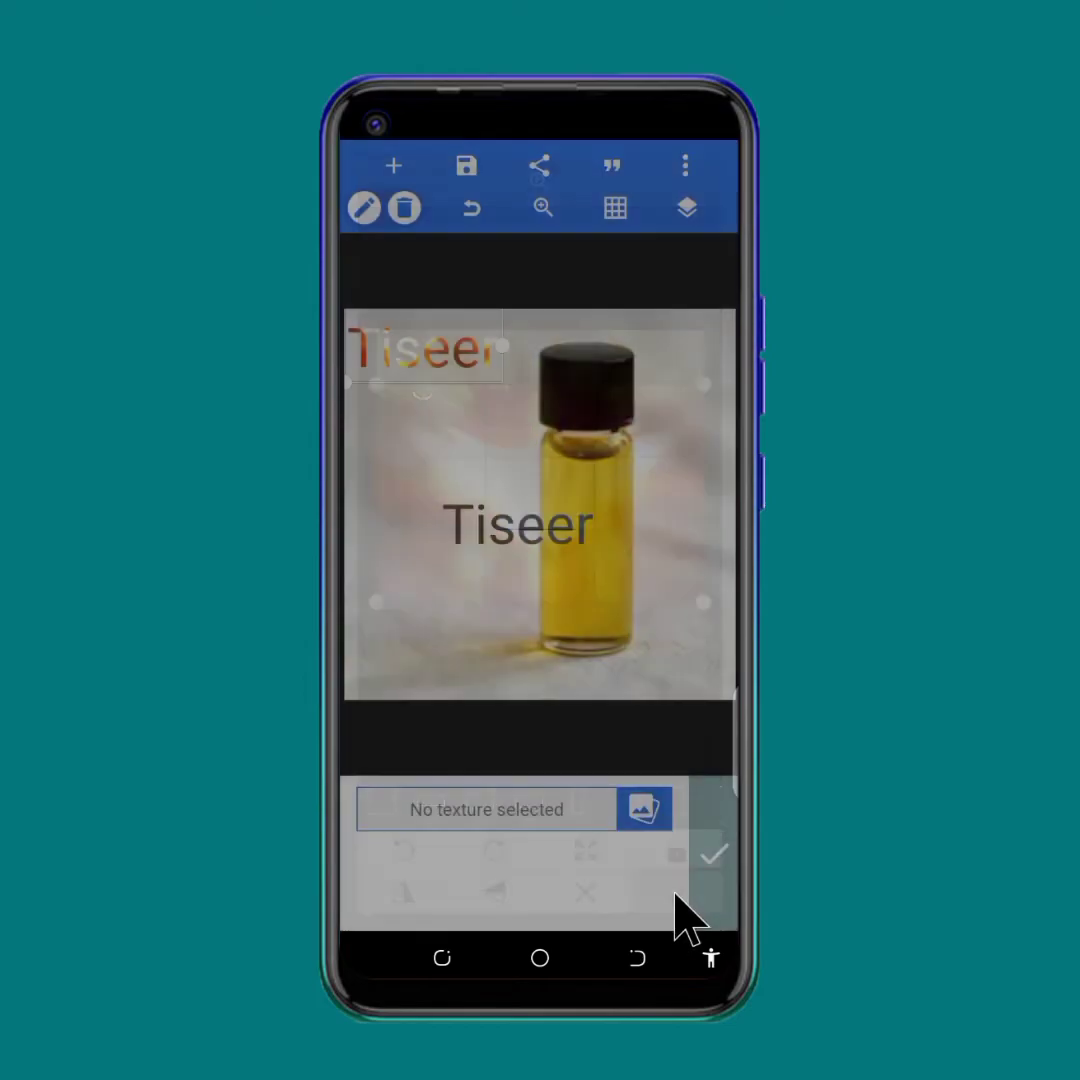
mouse_move(434, 374)
left_mouse_down()
mouse_move(518, 482)
mouse_move(460, 460)
mouse_move(453, 386)
left_mouse_up()
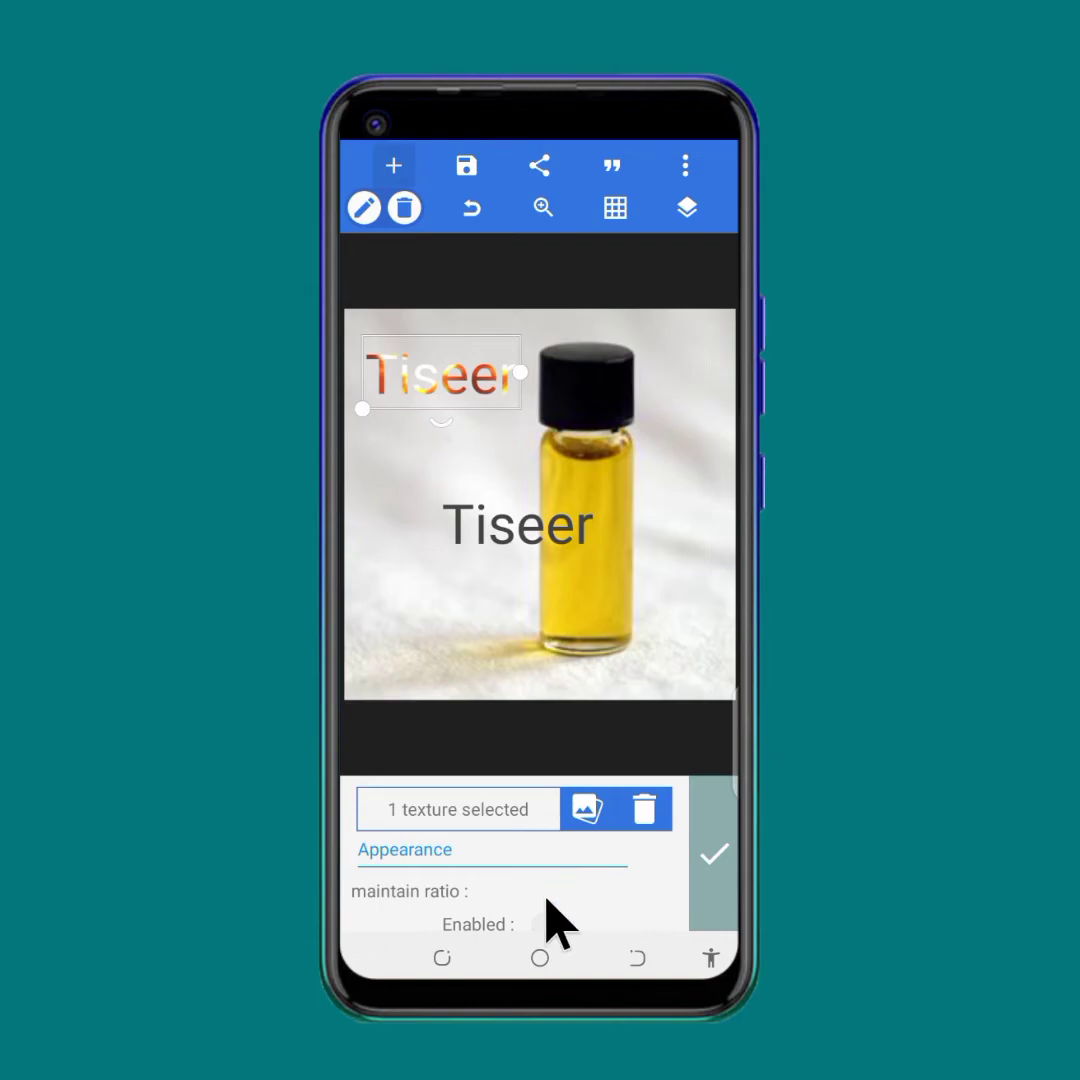
Compare the texture with maintain ratio on and off, and apply it with maintain ratio disabled.
left_click_drag(559, 923, 572, 892)
left_click(552, 853)
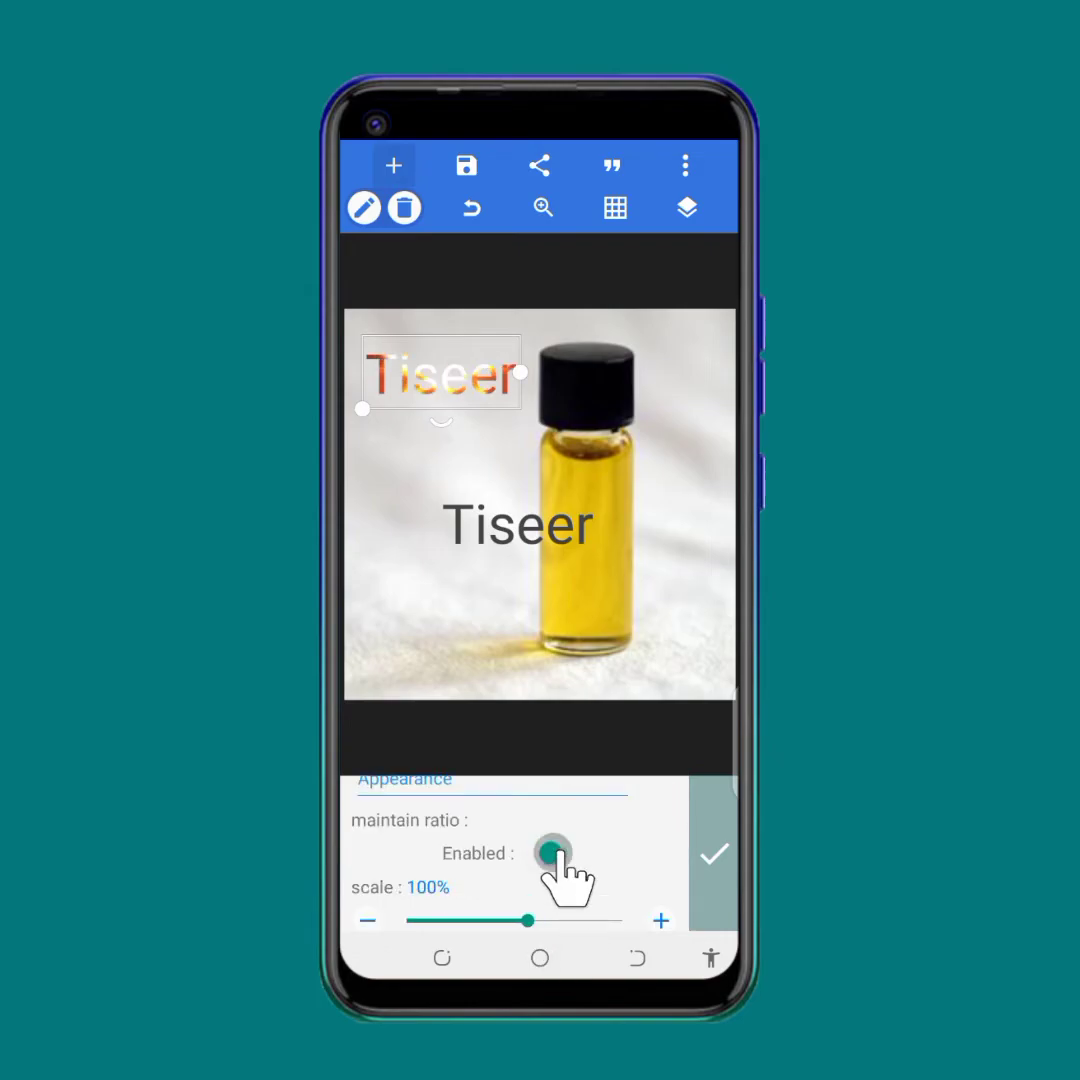
left_click(552, 853)
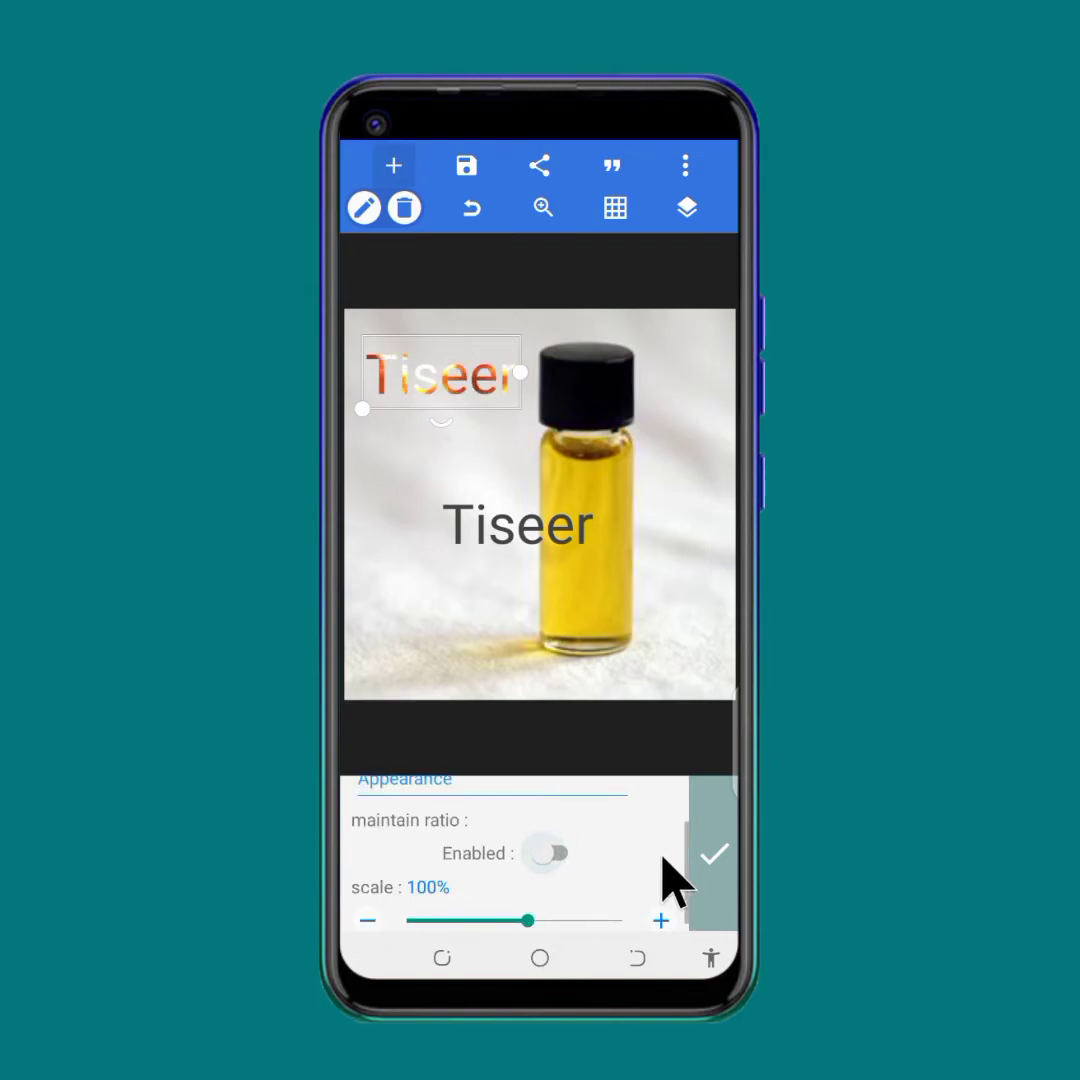
left_click(558, 853)
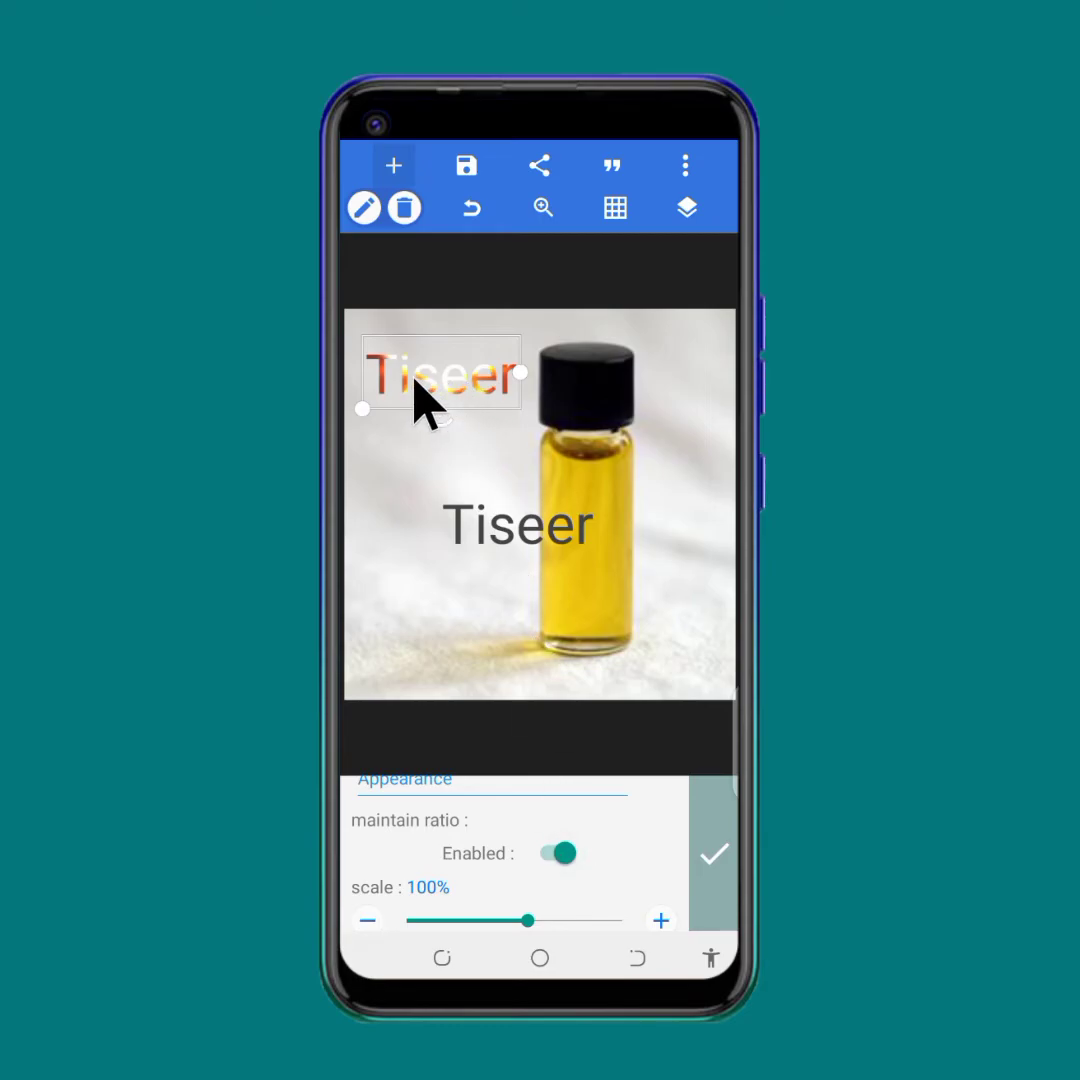
left_click(558, 860)
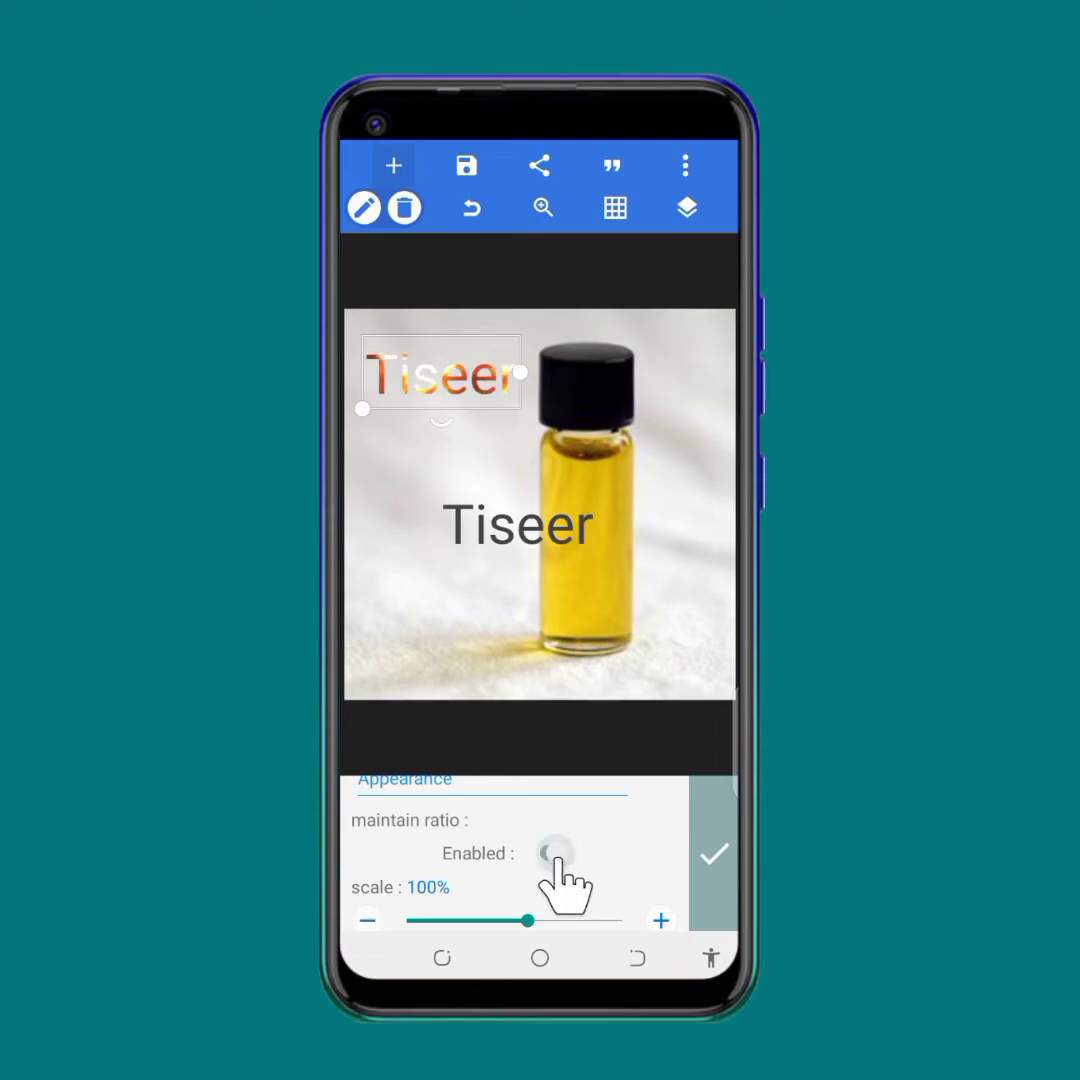
left_click(713, 856)
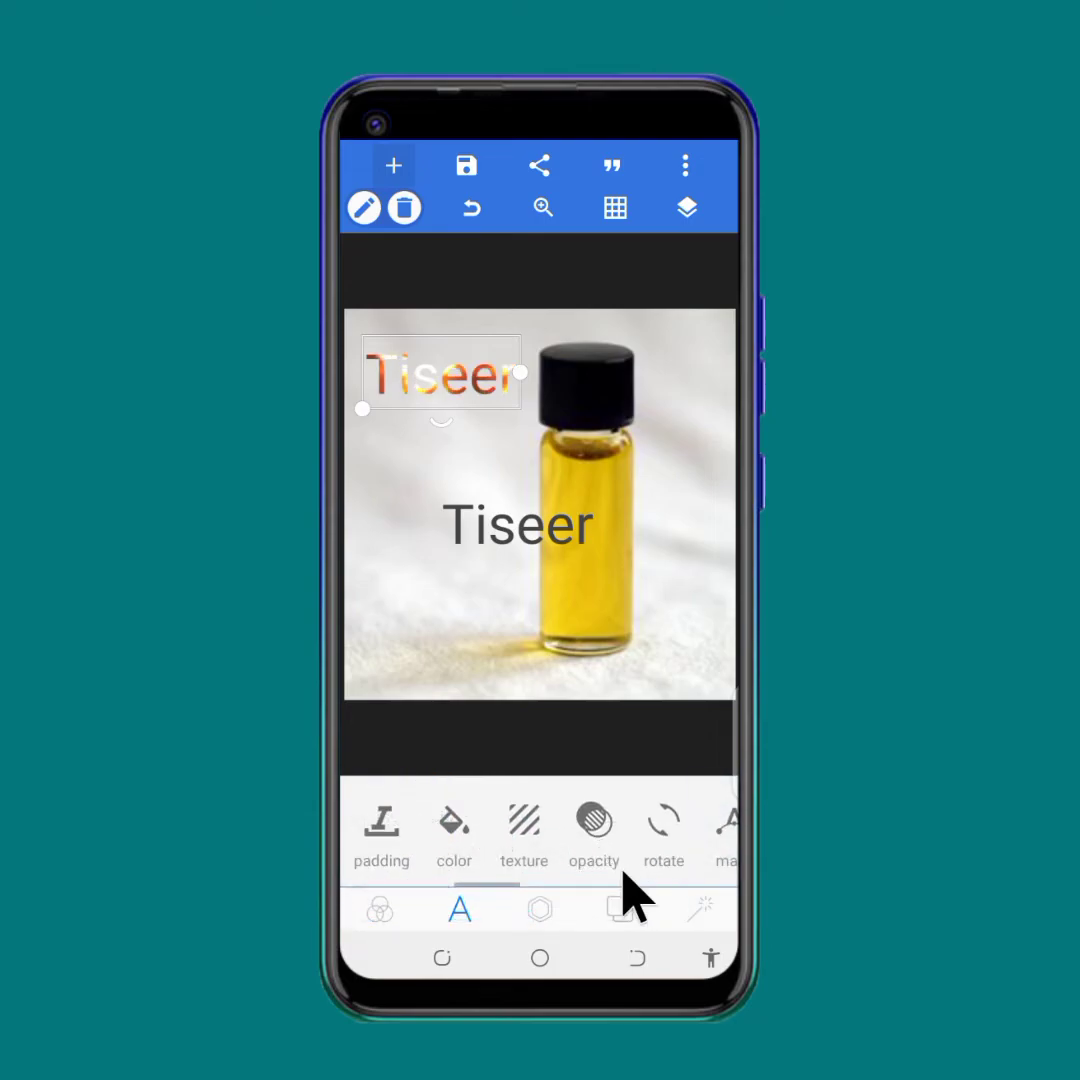
Try lowering the textured text's opacity and toggling affect shadow, and cancel the opacity changes.
left_click_drag(660, 880, 572, 880)
left_click(506, 822)
left_click_drag(631, 840, 593, 889)
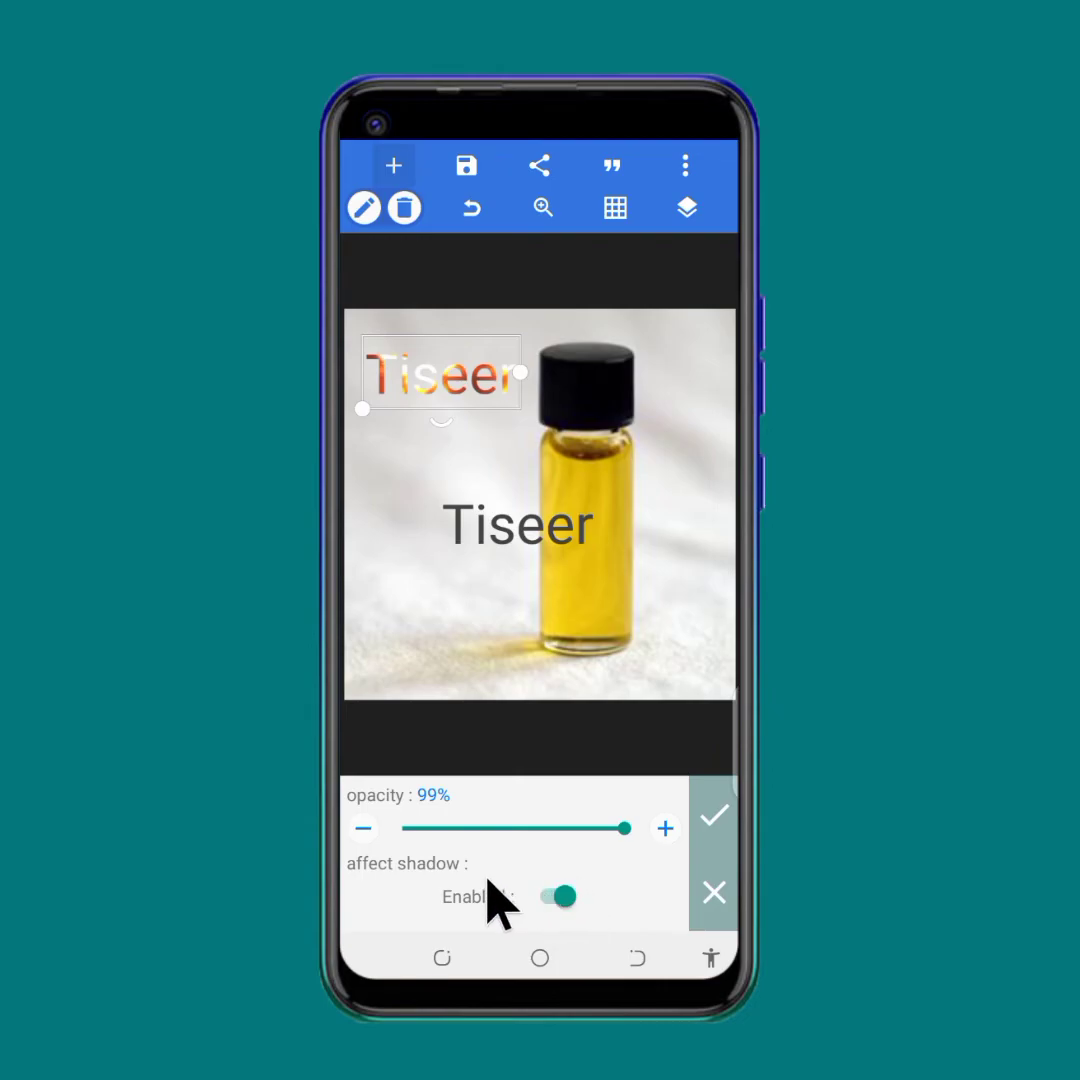
left_click(558, 896)
left_click(553, 897)
left_click(556, 896)
left_click(556, 896)
left_click(713, 893)
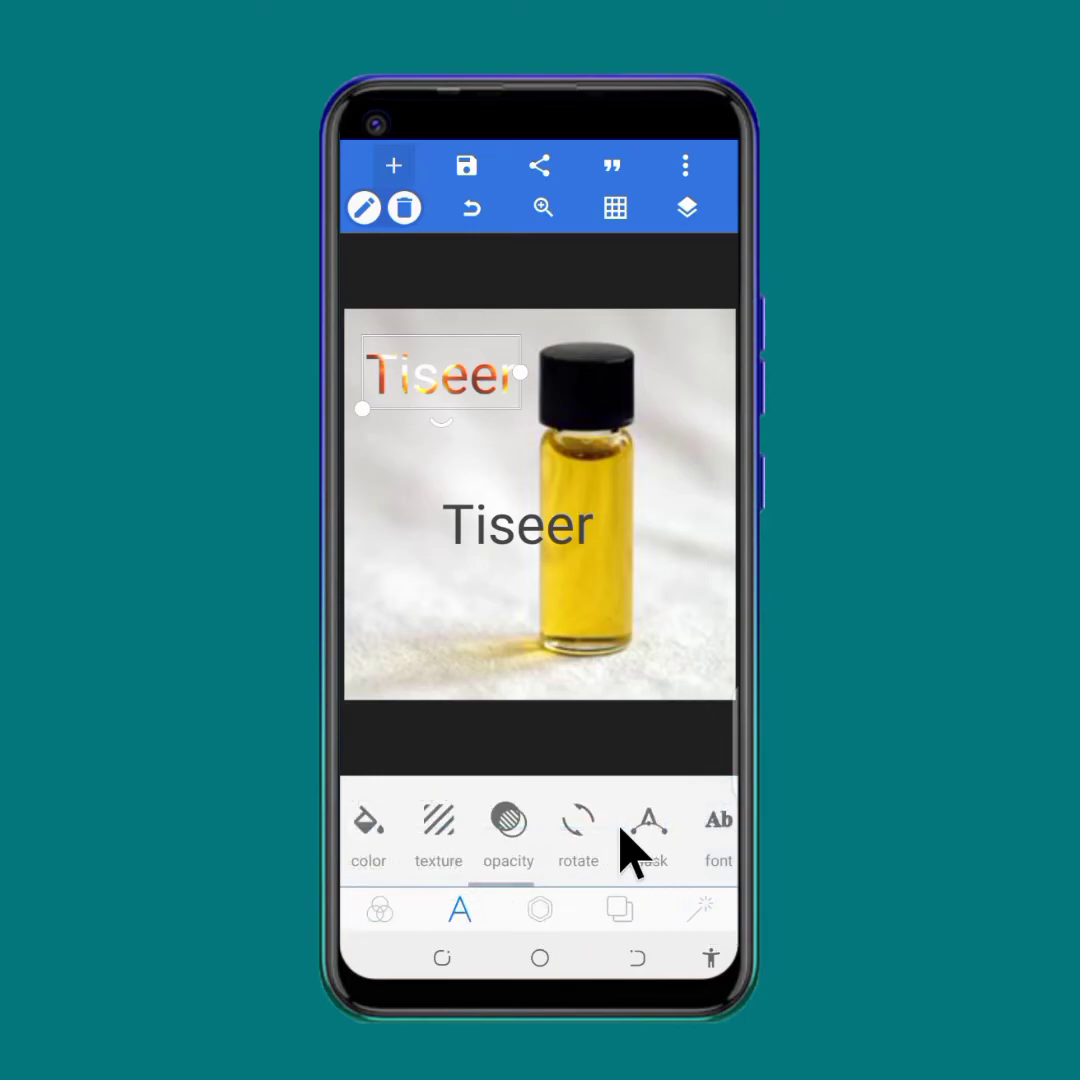
View the rotation angle setting of the textured text and cancel it.
left_click_drag(581, 844, 518, 847)
left_click(536, 830)
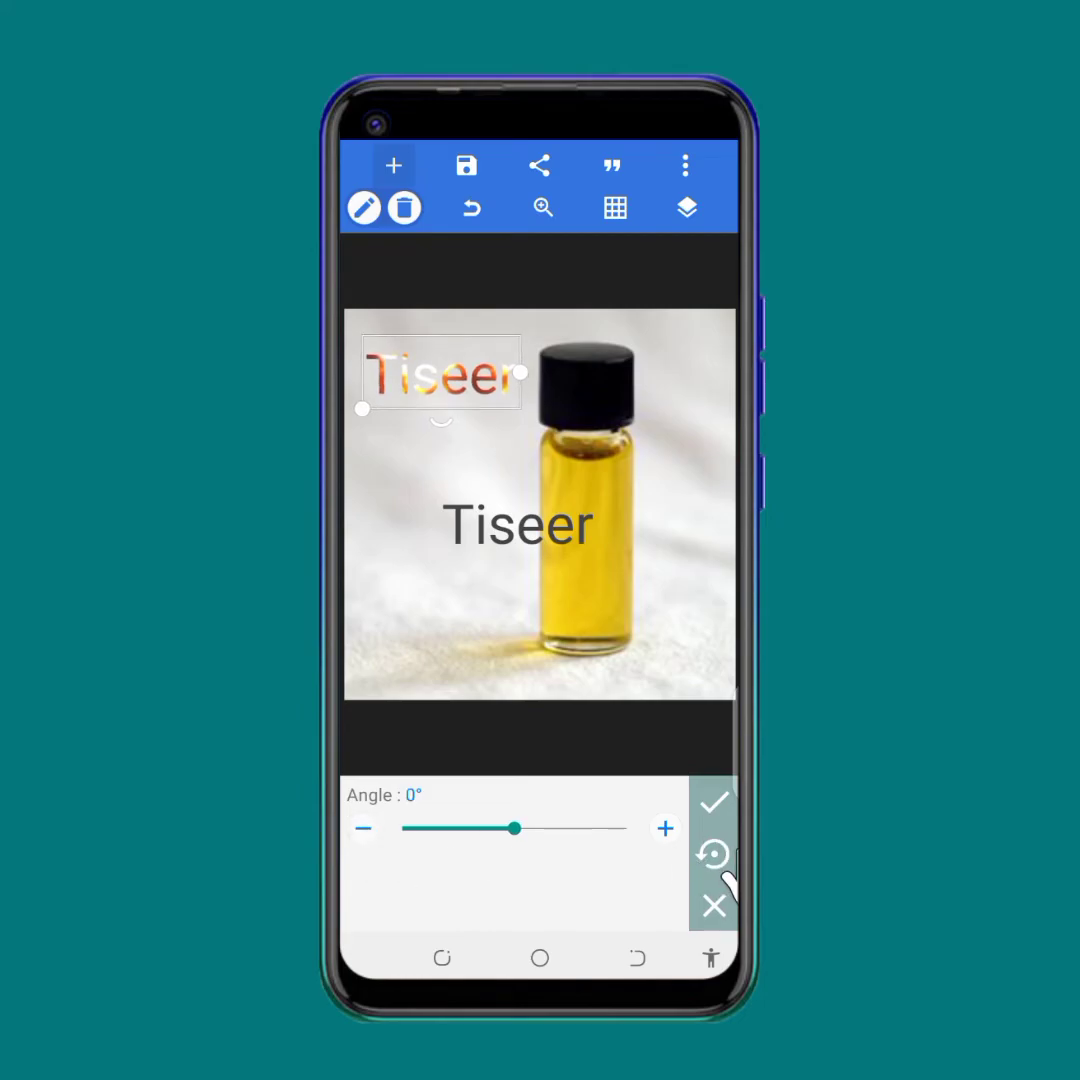
left_click(714, 908)
Enable the mask on the textured text and set its mask mode to out.
left_click_drag(622, 849, 438, 843)
left_click(521, 830)
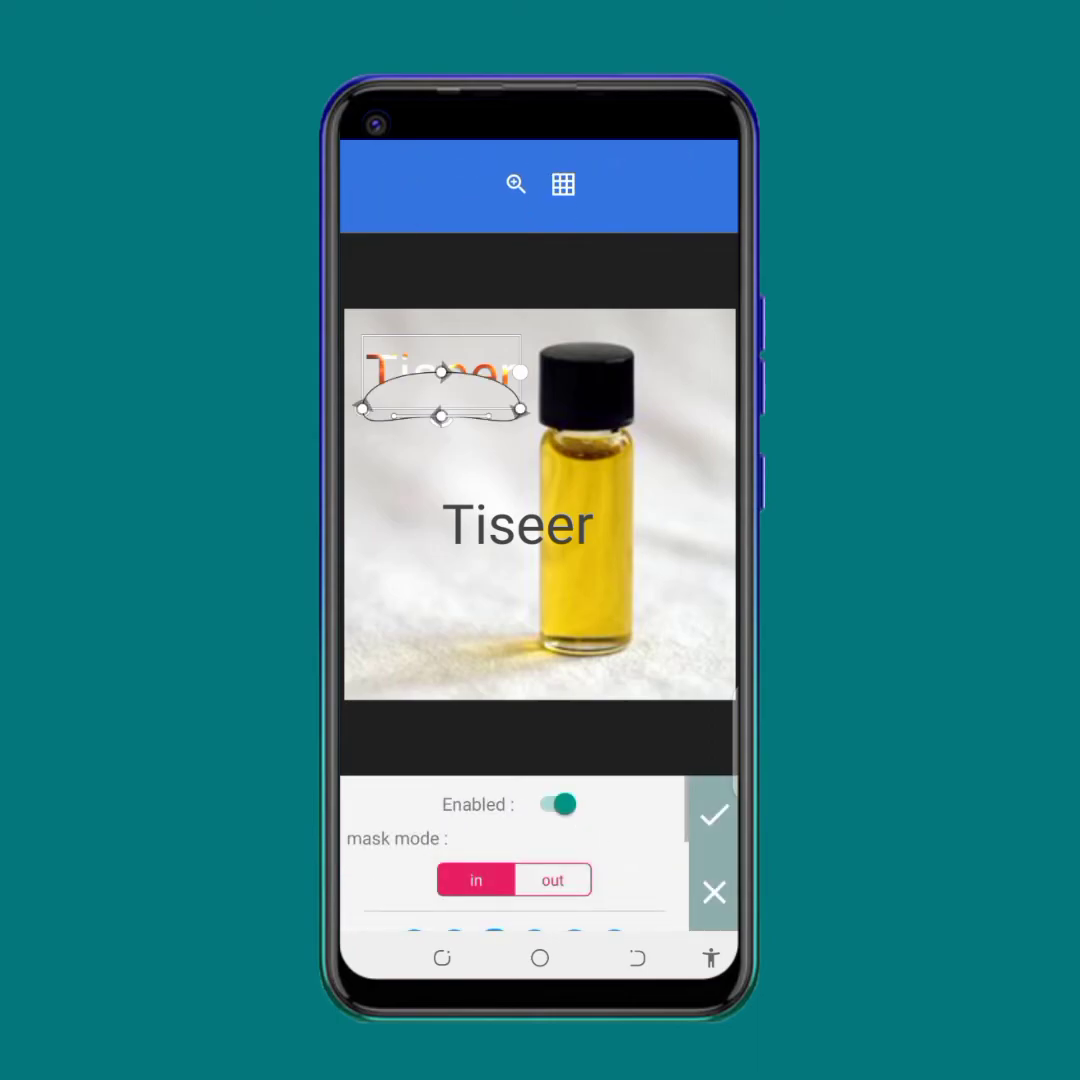
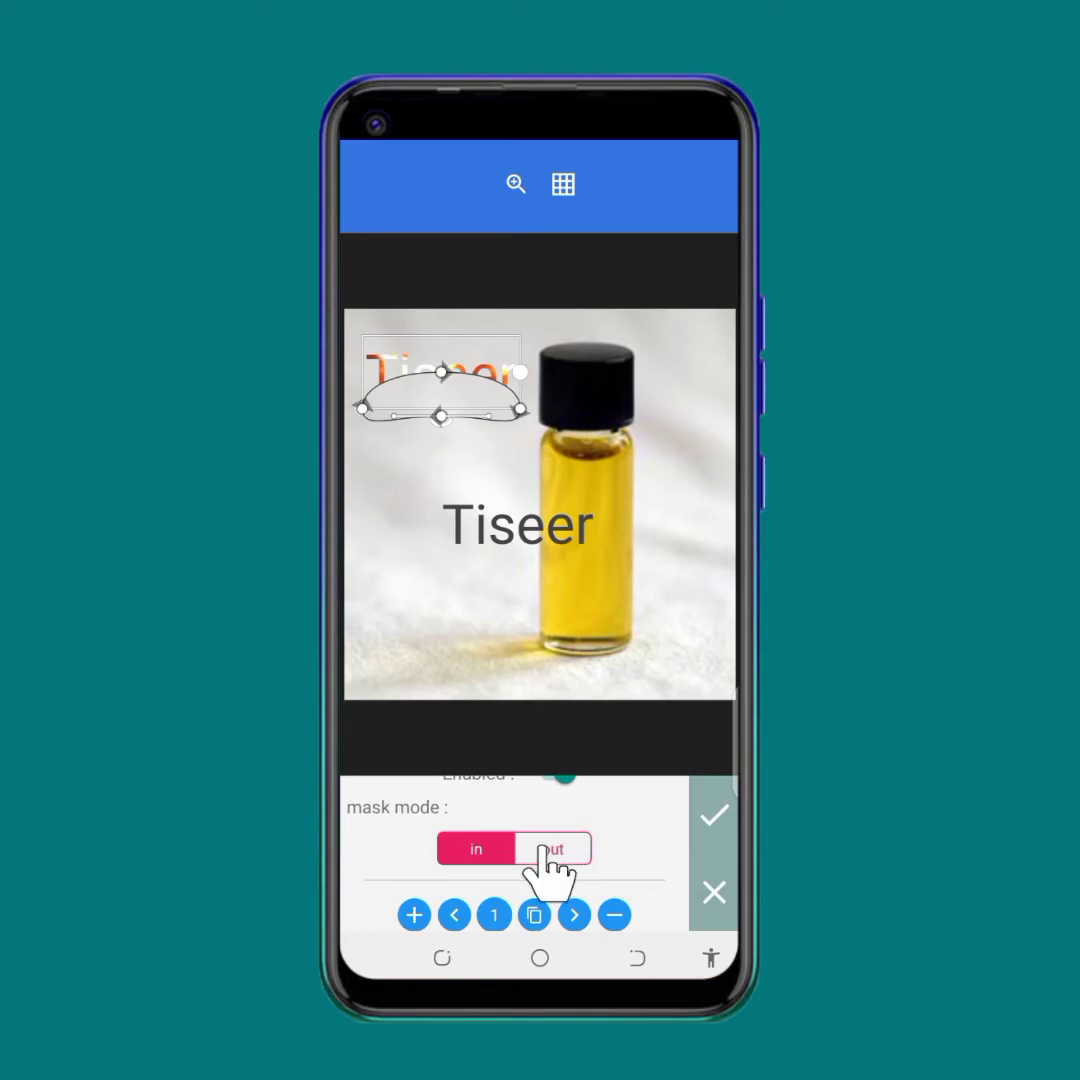
scroll(565, 830, "up", 1)
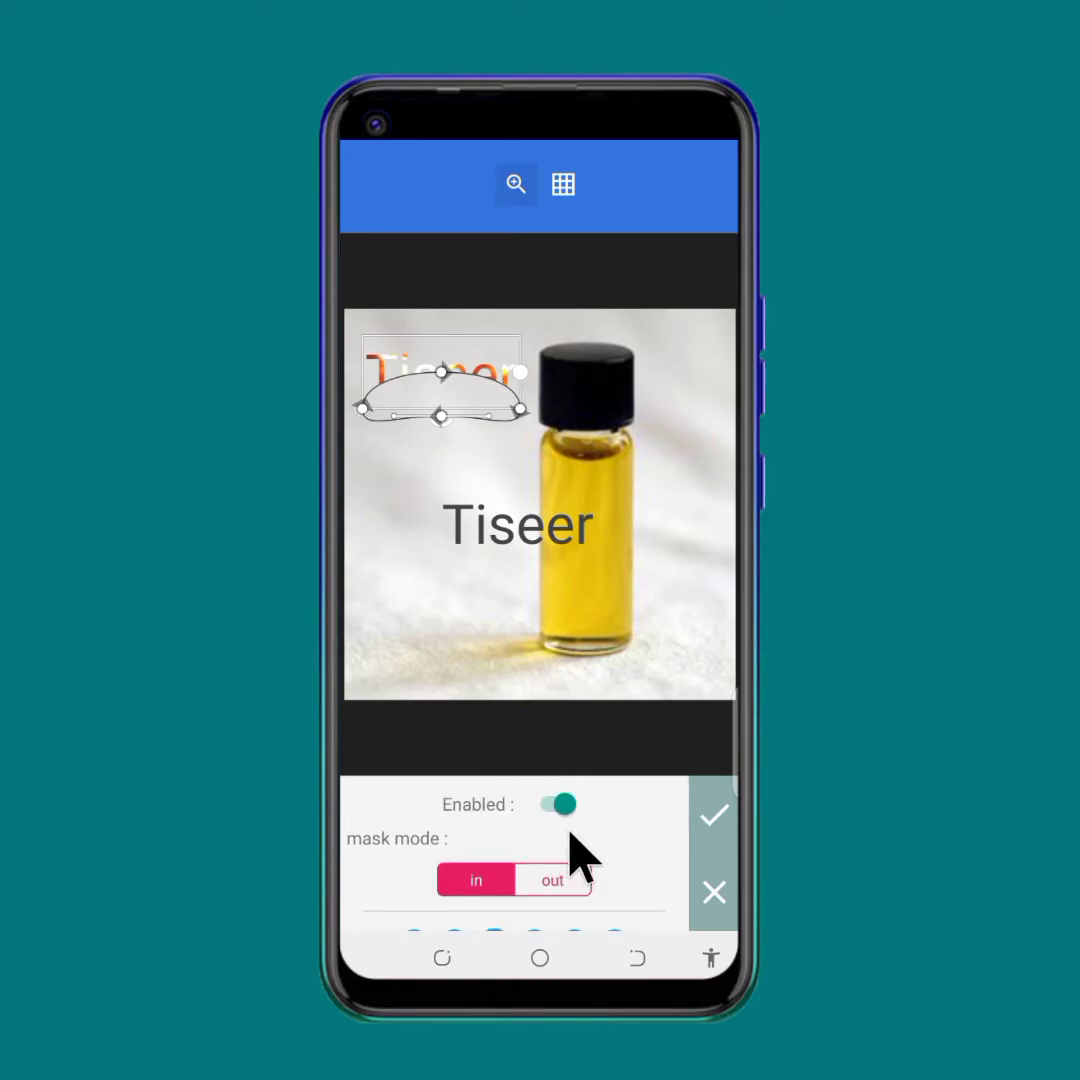
scroll(603, 850, "down", 2)
left_click(550, 816)
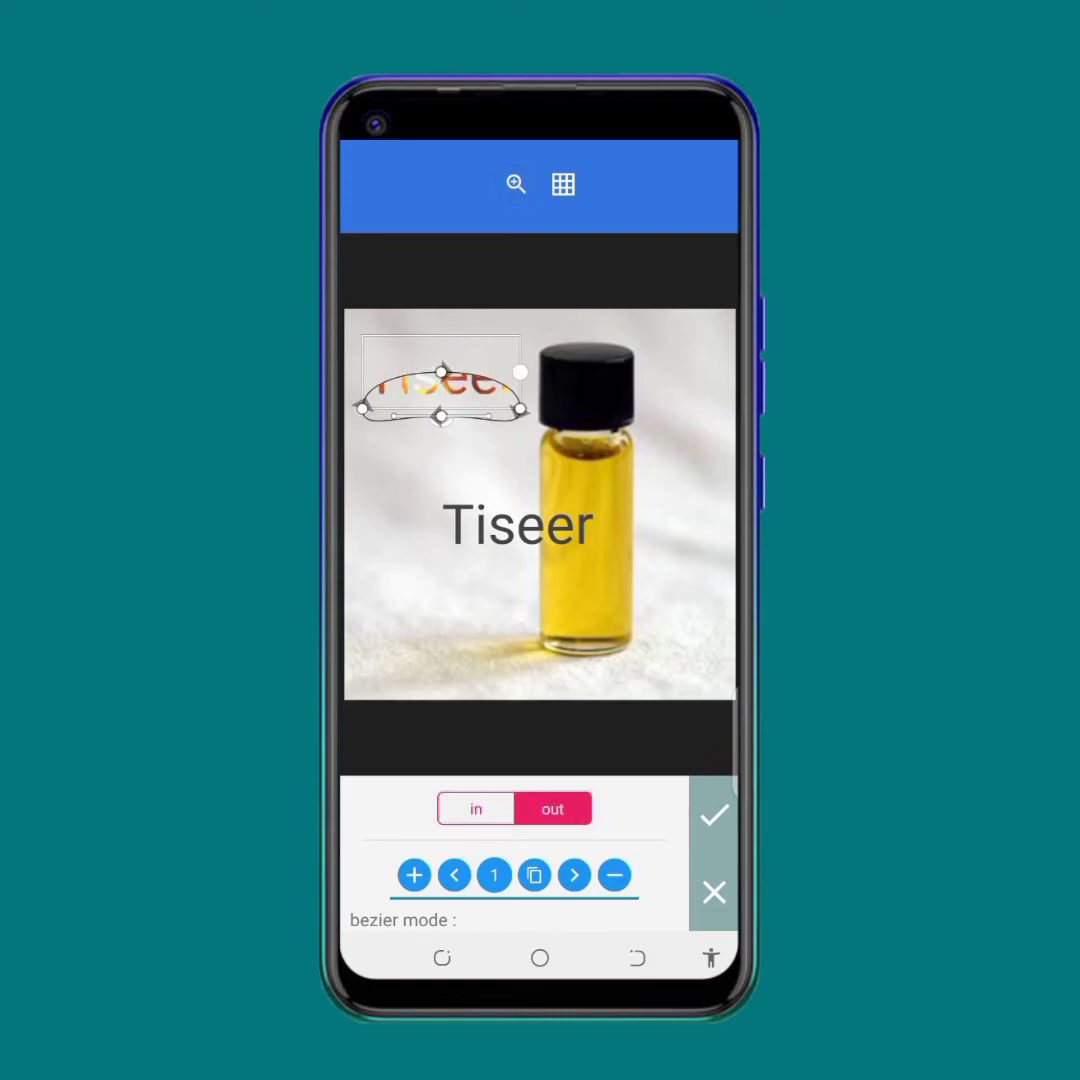
Look through the textured text's mask options, including mask mode and bezier mode, and cancel the mask.
scroll(565, 850, "down", 1)
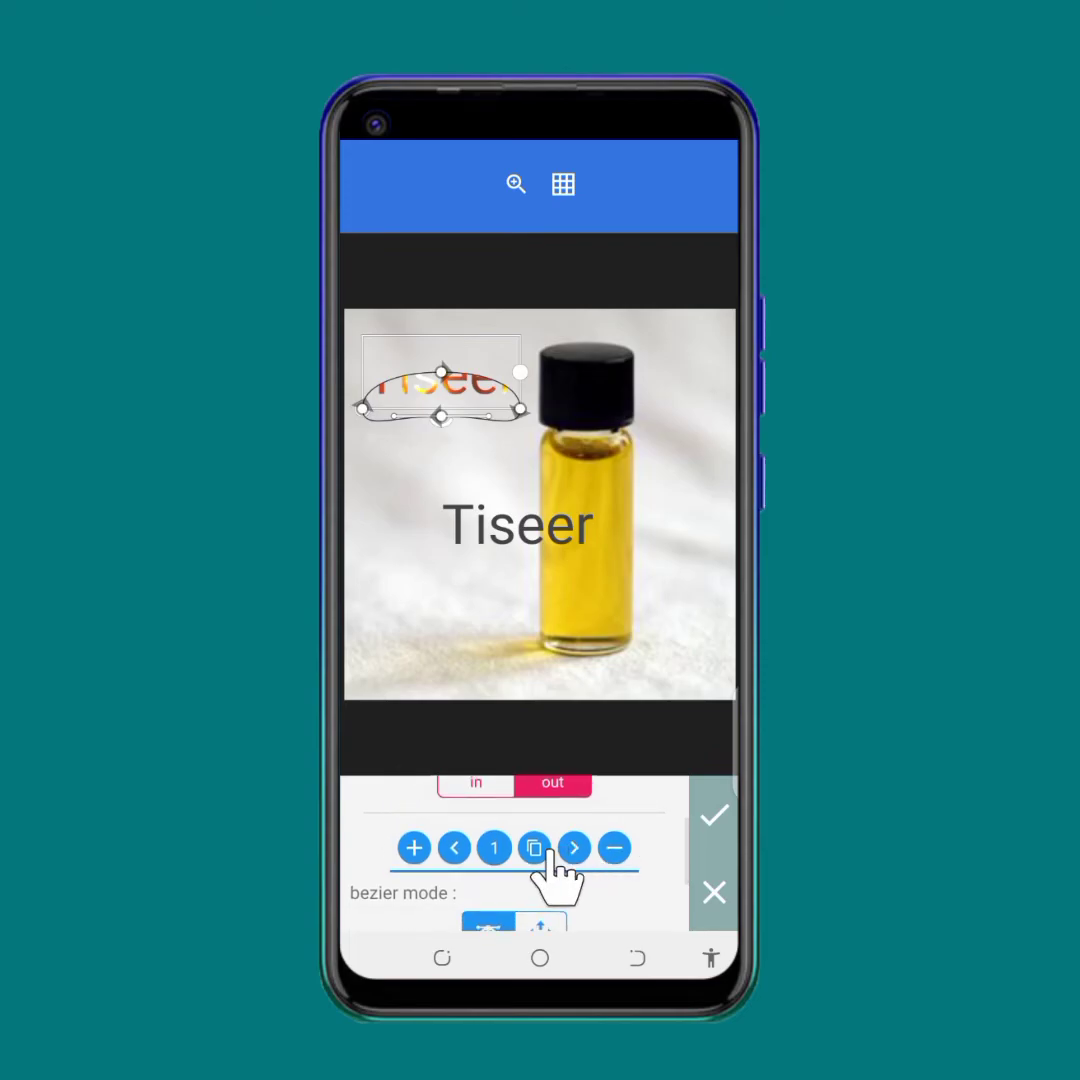
scroll(578, 839, "up", 3)
scroll(598, 836, "down", 3)
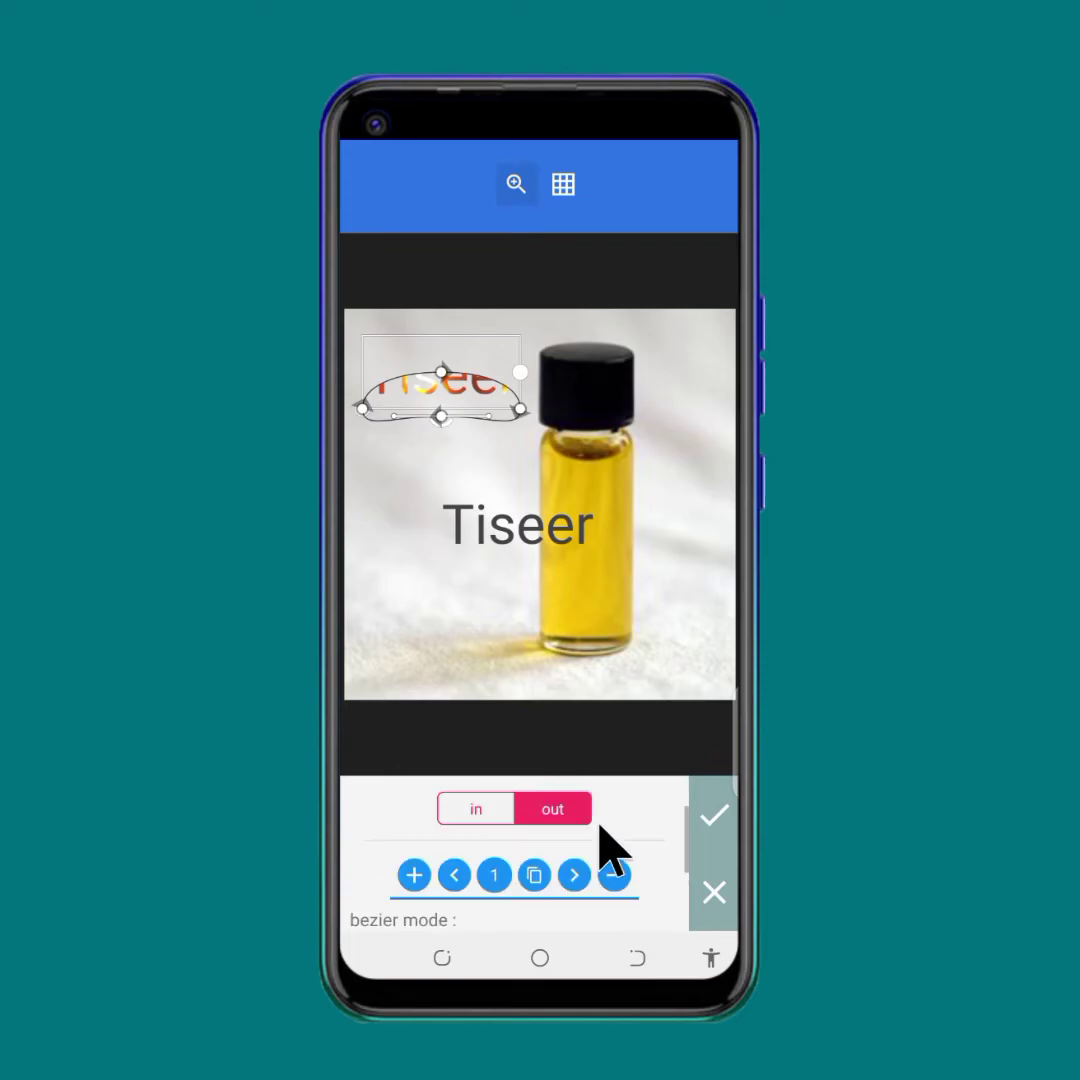
scroll(640, 856, "up", 3)
left_click(712, 893)
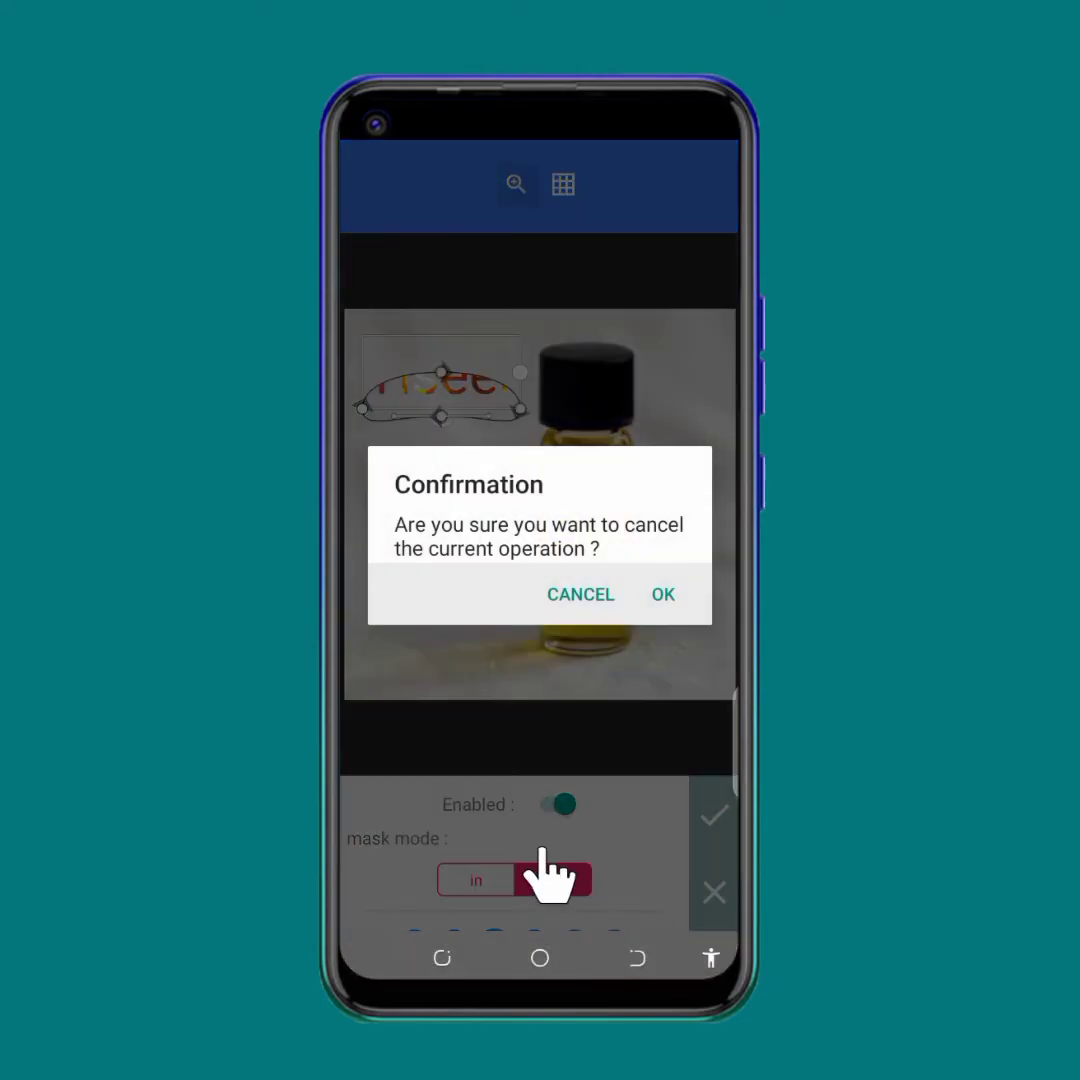
left_click(663, 593)
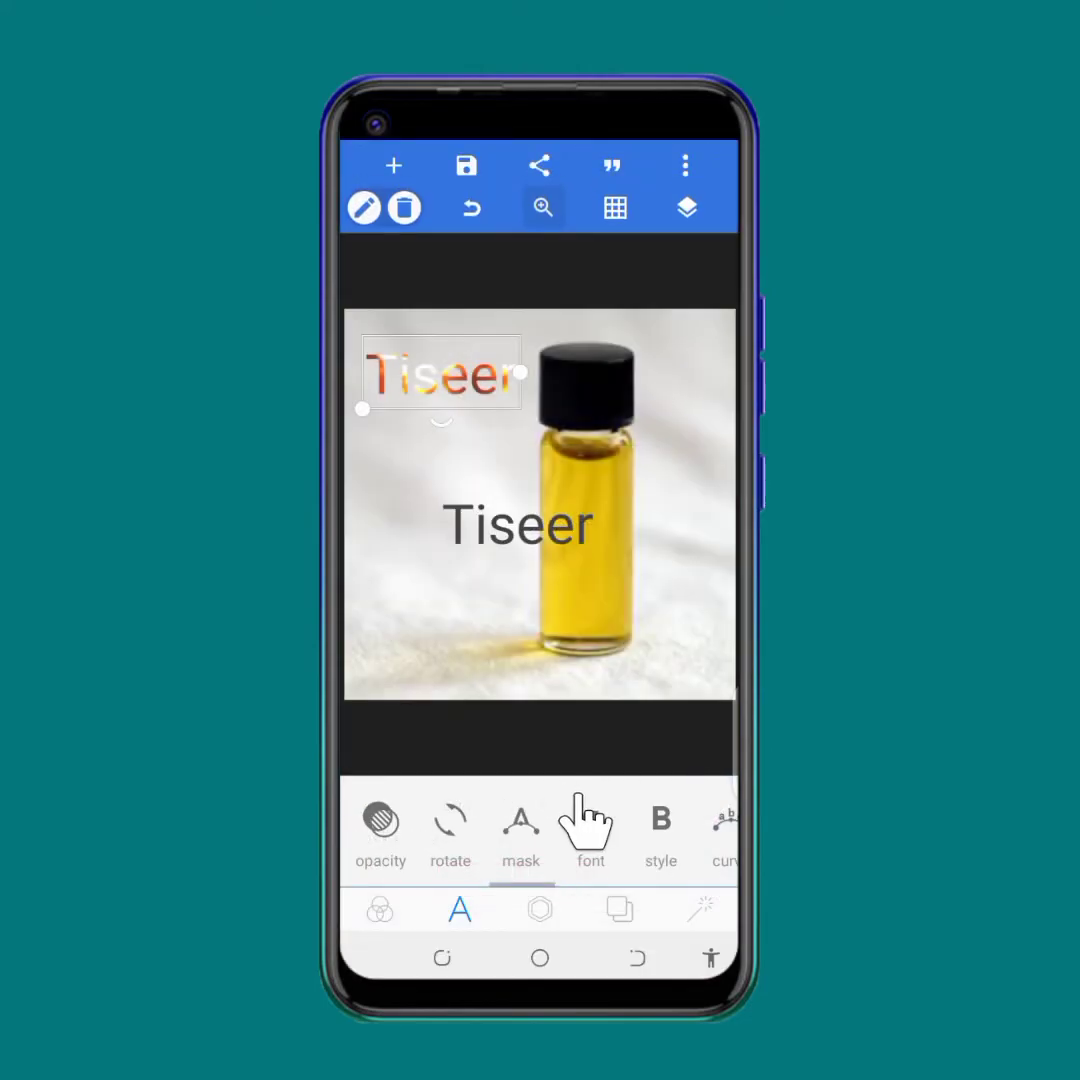
View the font list and the style options for the textured text, cancelling both.
left_click_drag(582, 800, 492, 800)
left_click(499, 818)
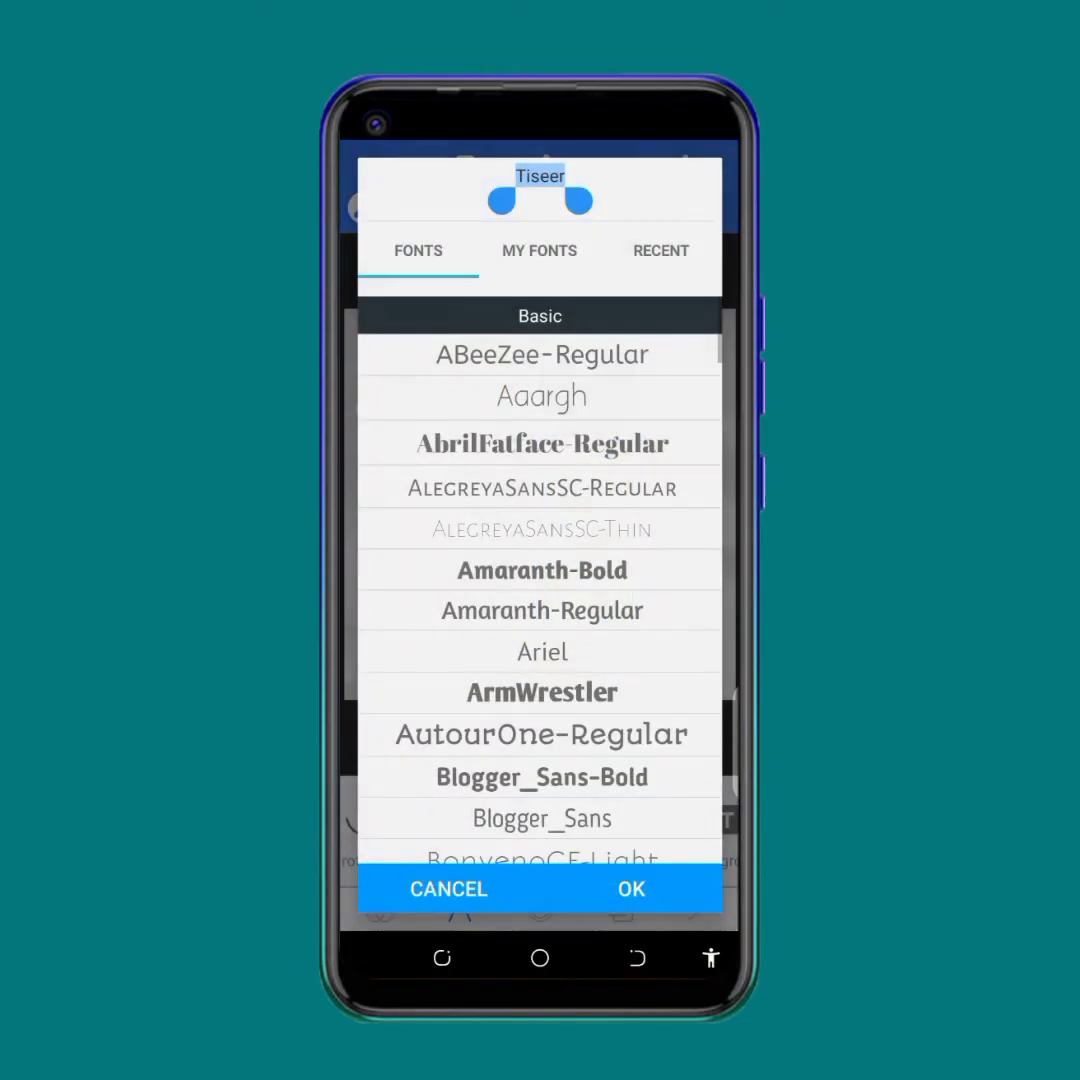
left_click(466, 893)
left_click(637, 830)
left_click_drag(528, 852, 442, 860)
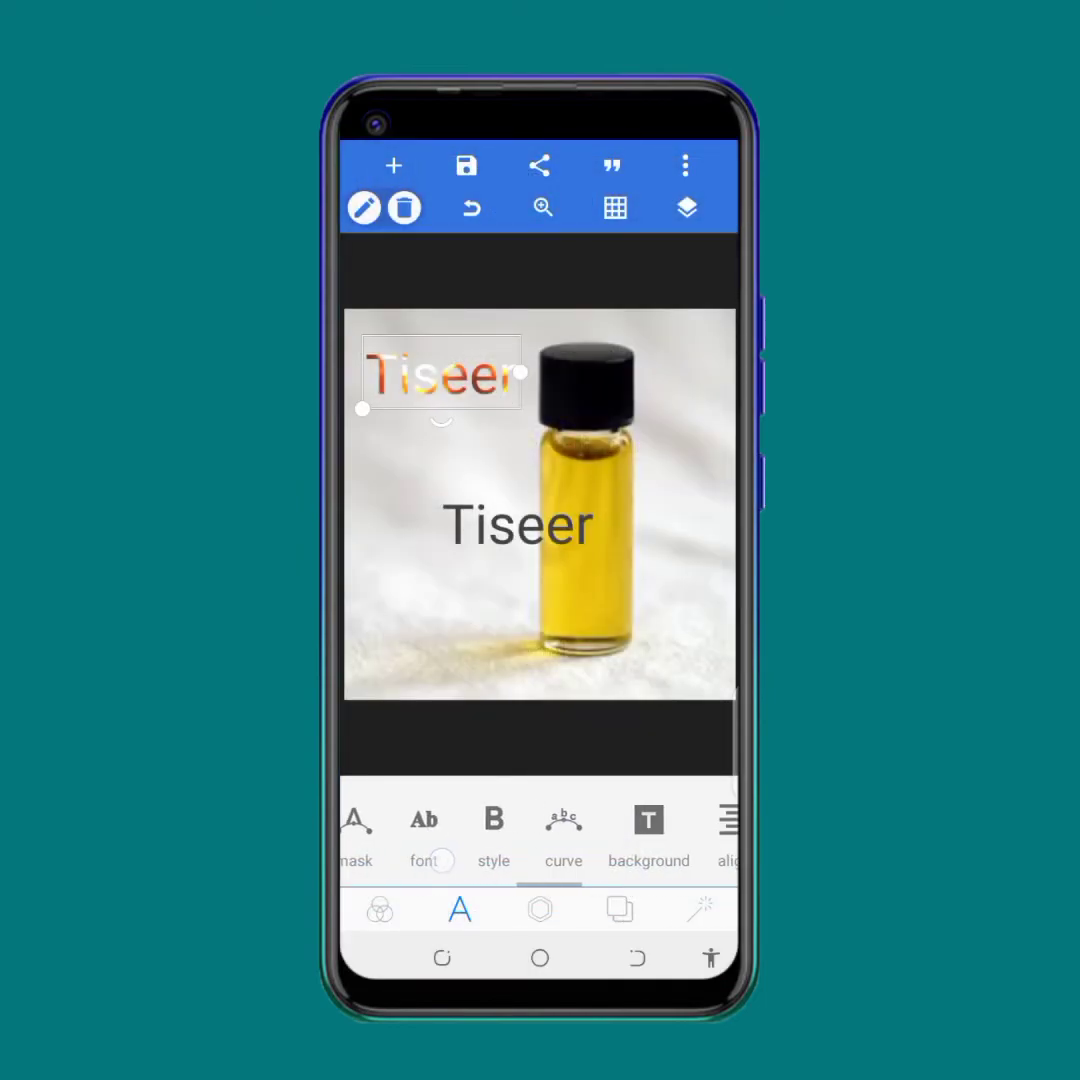
left_click(494, 830)
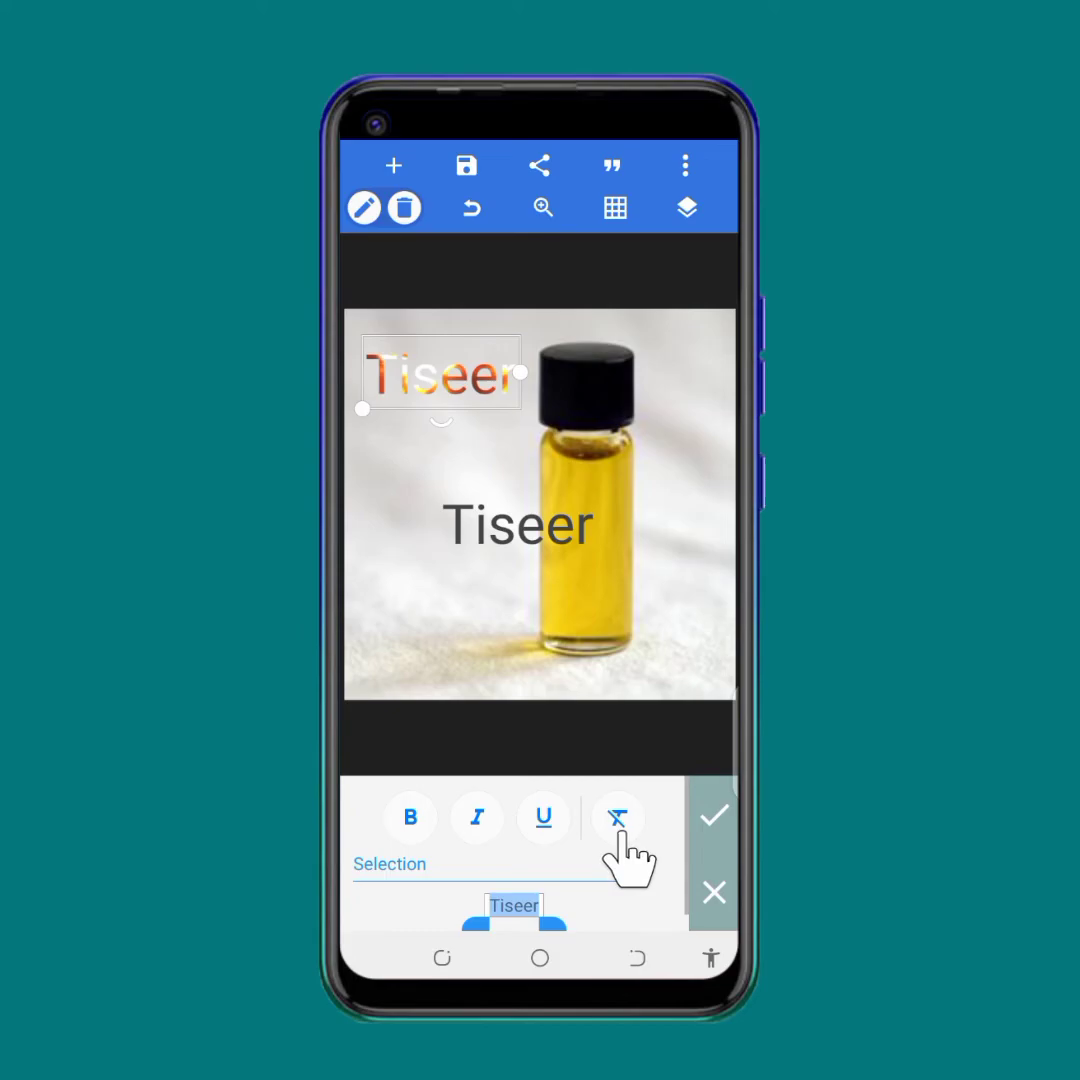
left_click(708, 895)
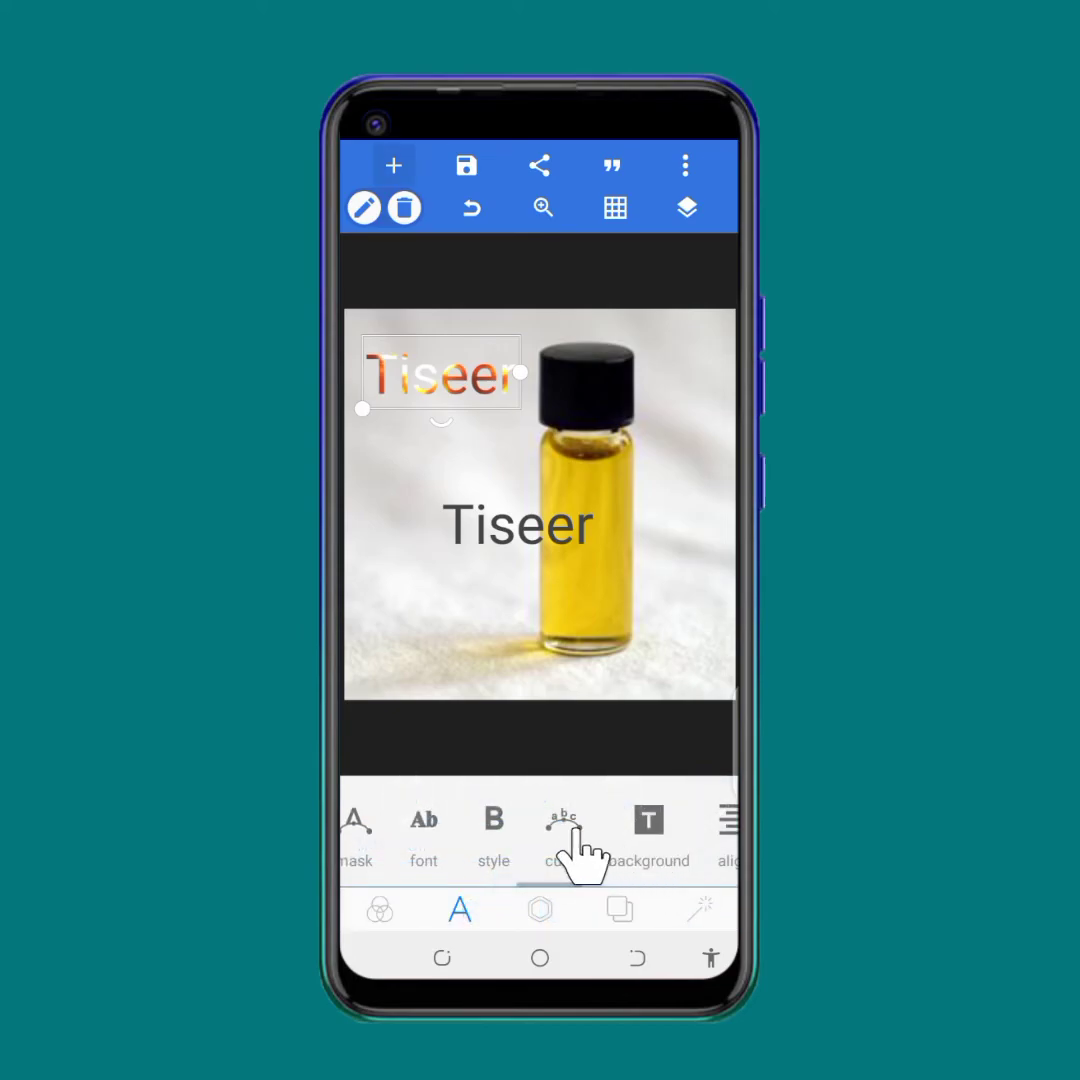
Try adjusting the curve bending of the textured text and cancel it.
left_click(568, 828)
mouse_move(515, 828)
left_mouse_down()
mouse_move(559, 827)
mouse_move(473, 834)
mouse_move(587, 855)
mouse_move(465, 858)
mouse_move(540, 858)
mouse_move(505, 854)
left_mouse_up()
left_click(665, 829)
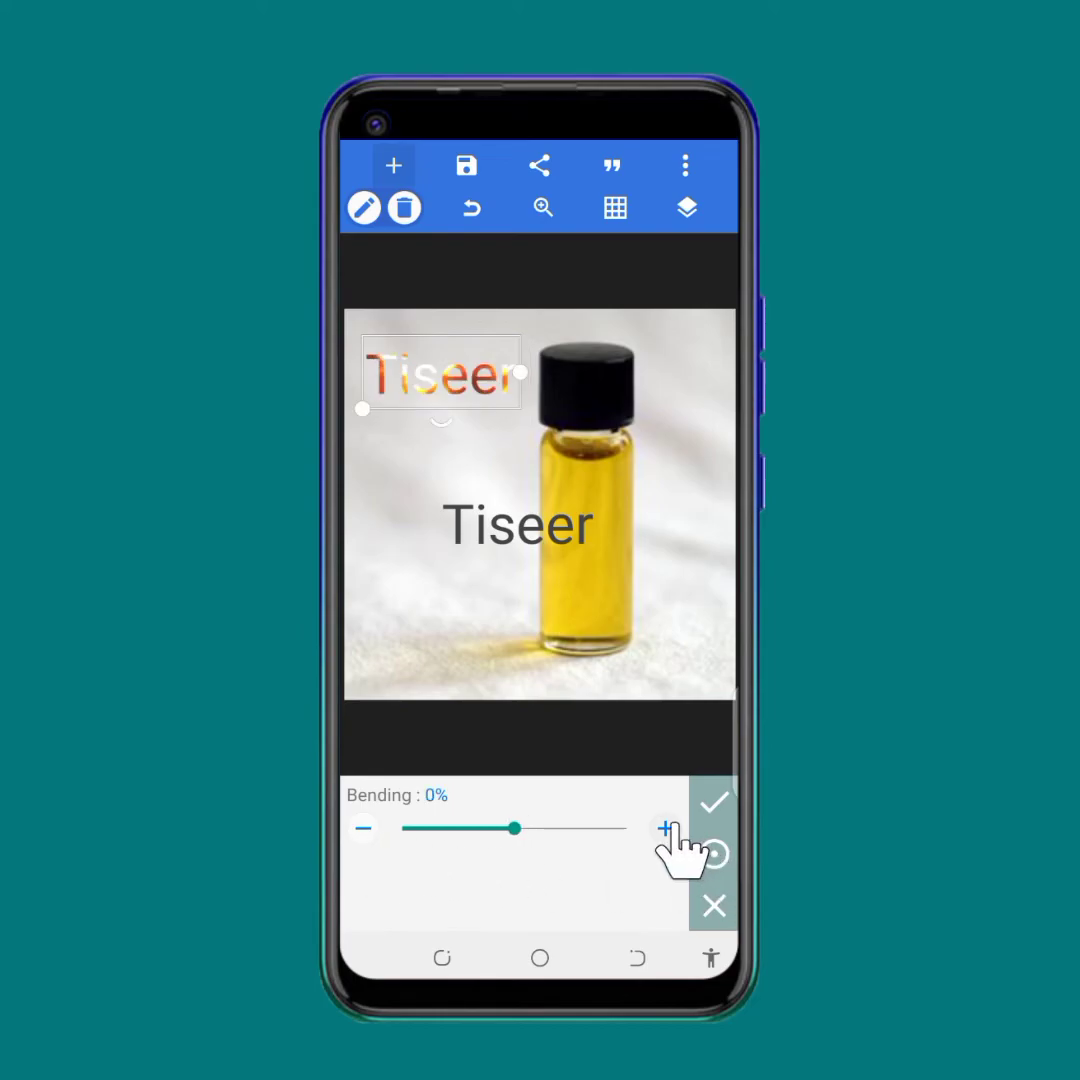
left_click(665, 829)
left_click(714, 906)
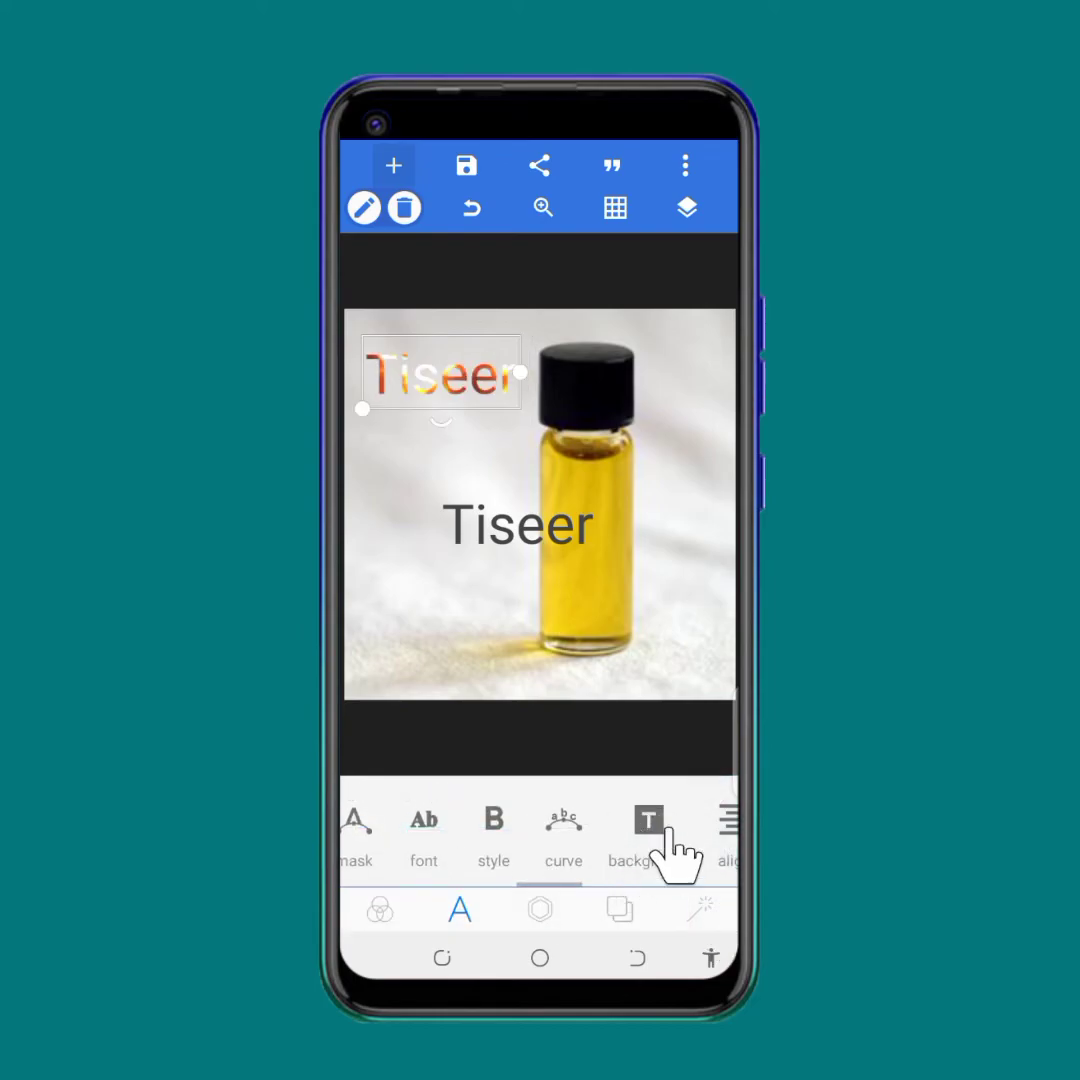
Try enabling a background behind the textured text with a gradient fill, and cancel it.
left_click(667, 828)
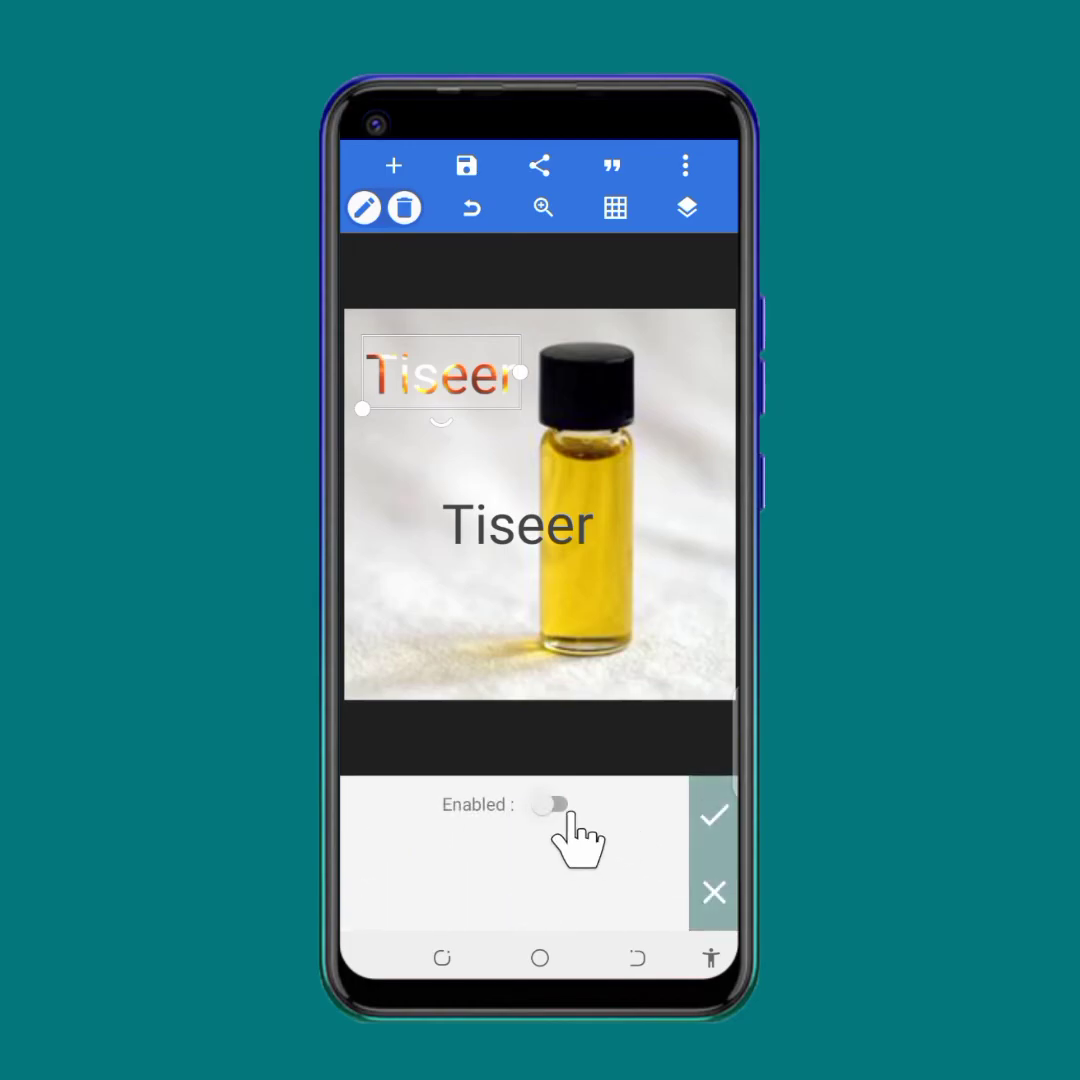
left_click(560, 807)
scroll(528, 912, "down", 1)
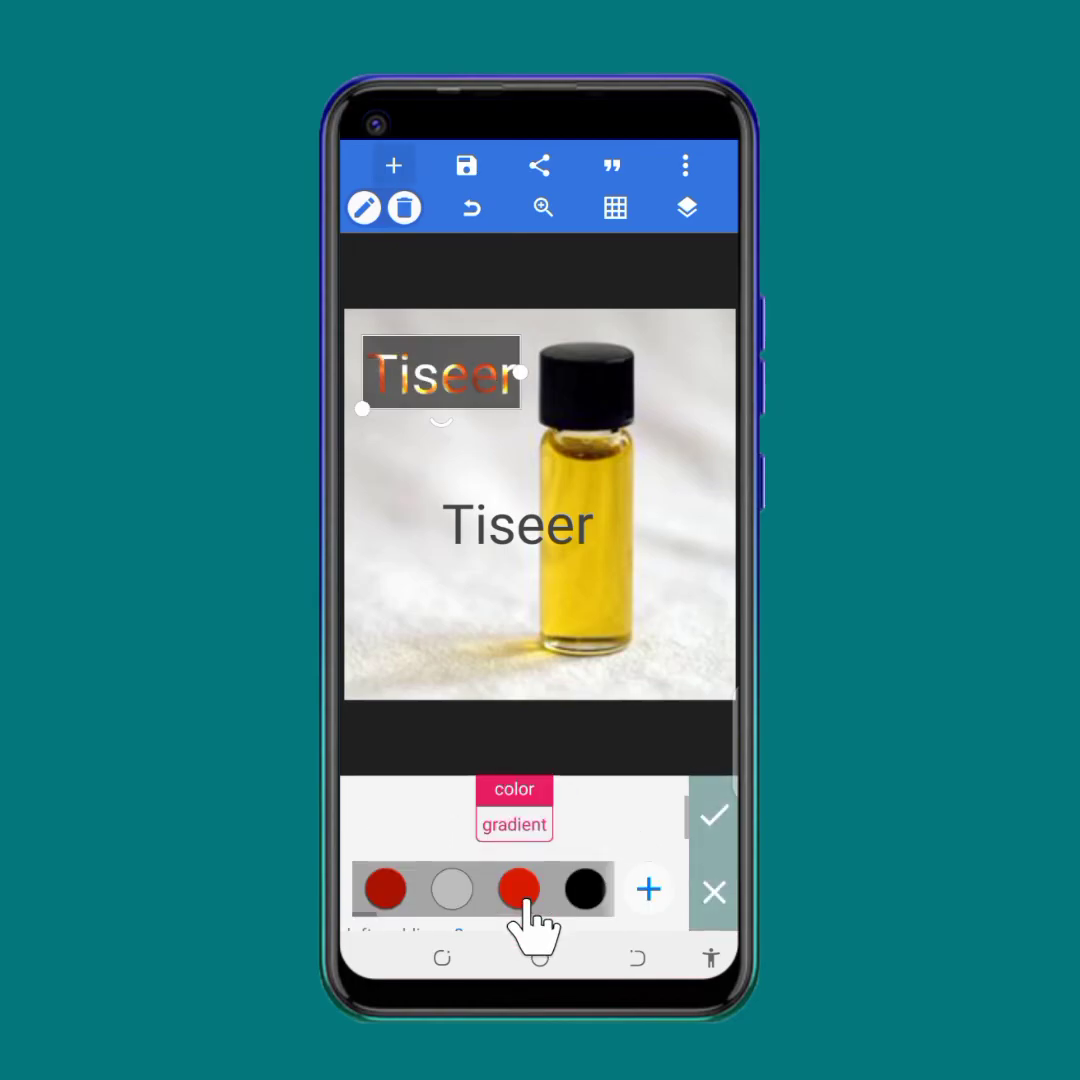
left_click(516, 828)
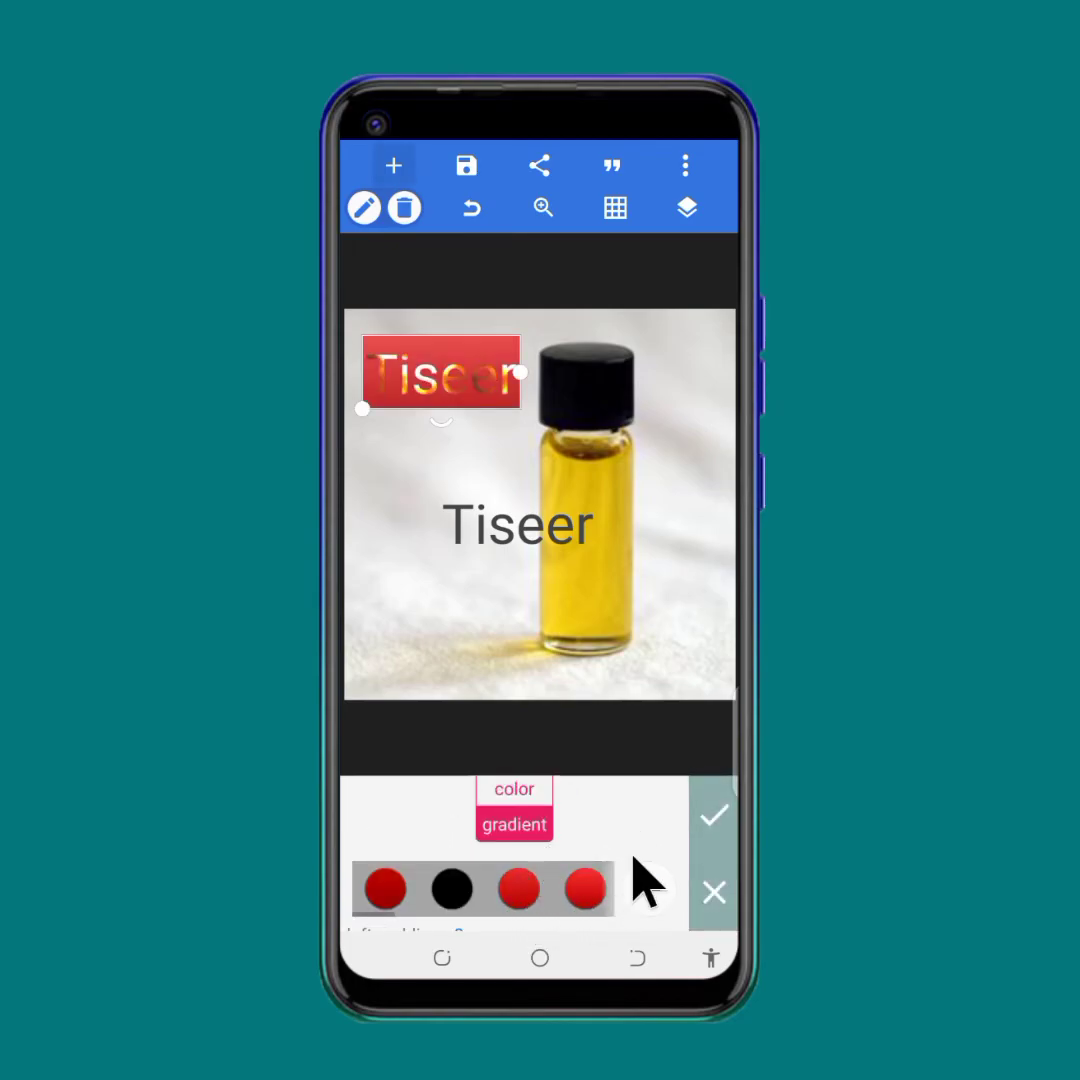
left_click(713, 892)
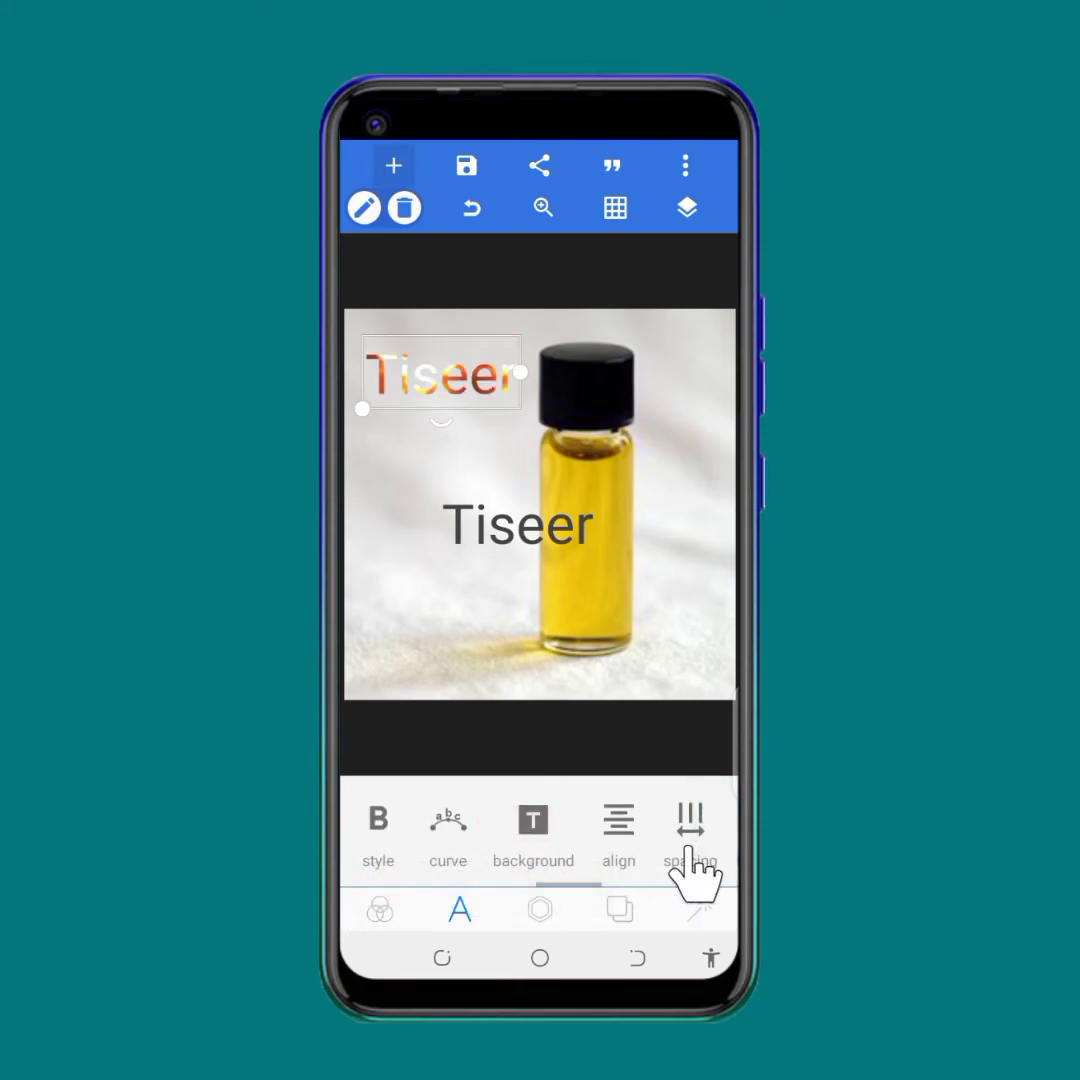
Try the justify option in the textured text's alignment settings and cancel it.
left_click_drag(696, 860, 600, 860)
left_click(523, 820)
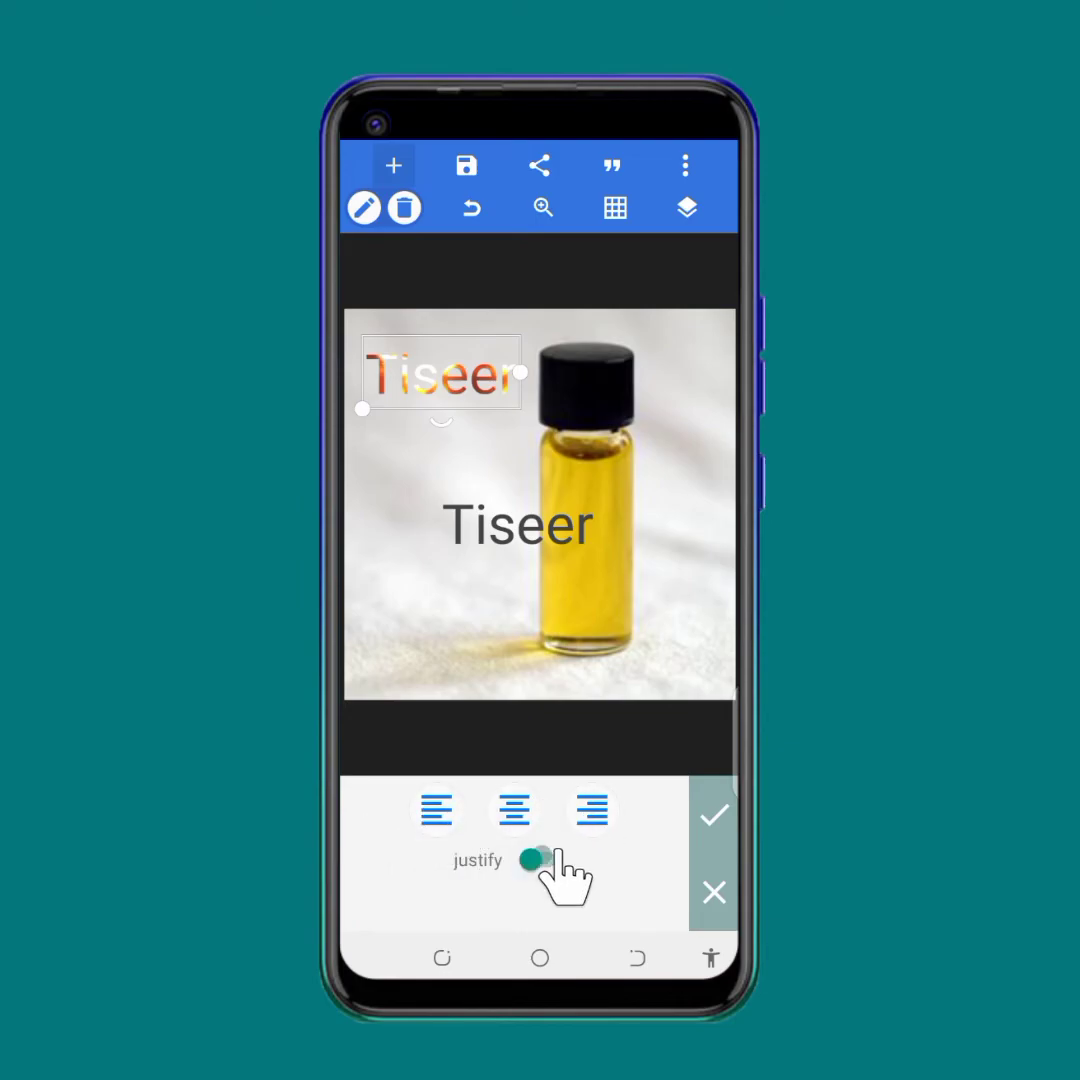
left_click(712, 893)
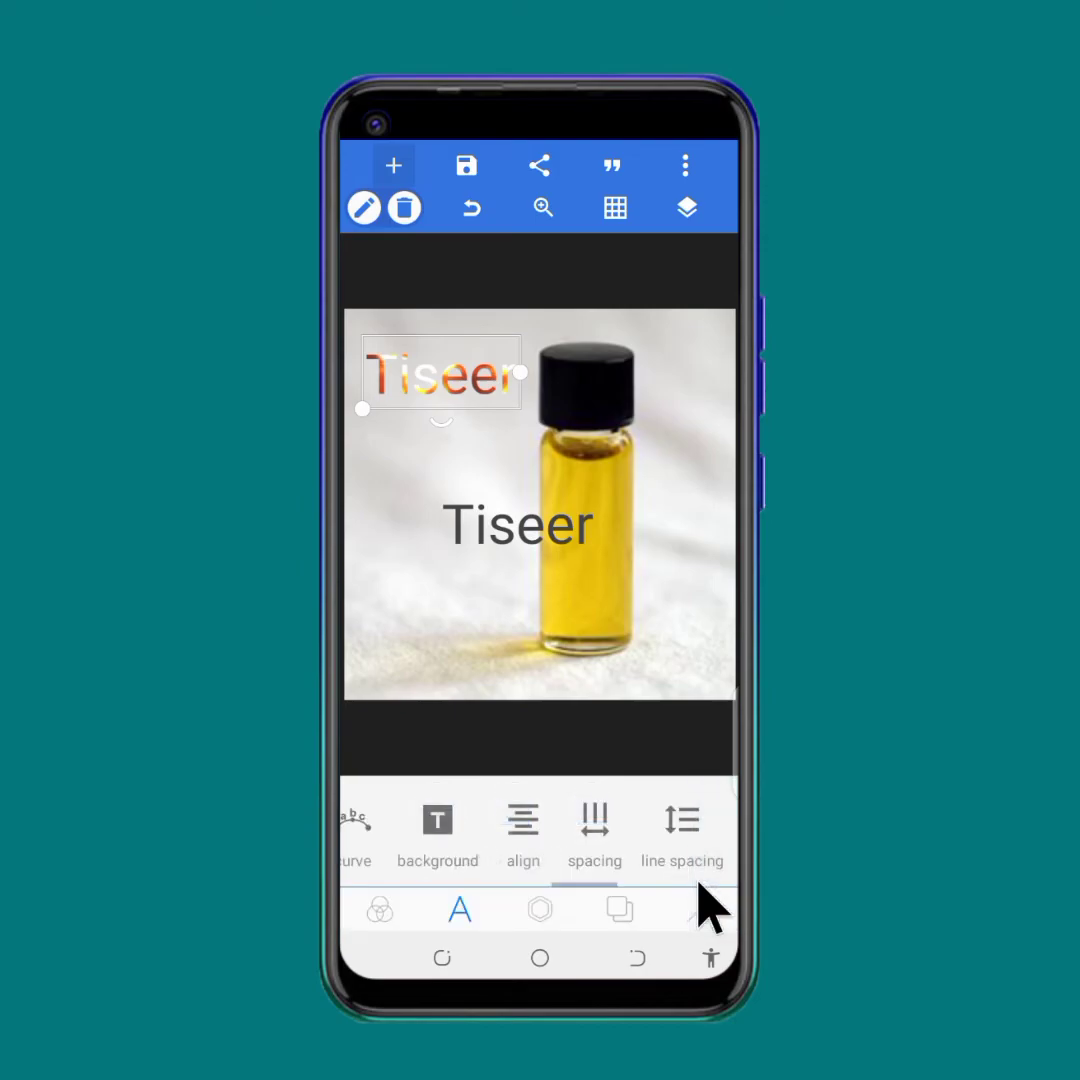
View the textured text's line spacing setting, cancel it, and browse the remaining text effects through to reflection.
mouse_move(668, 870)
left_mouse_down()
mouse_move(664, 832)
mouse_move(464, 832)
left_mouse_up()
left_click(482, 830)
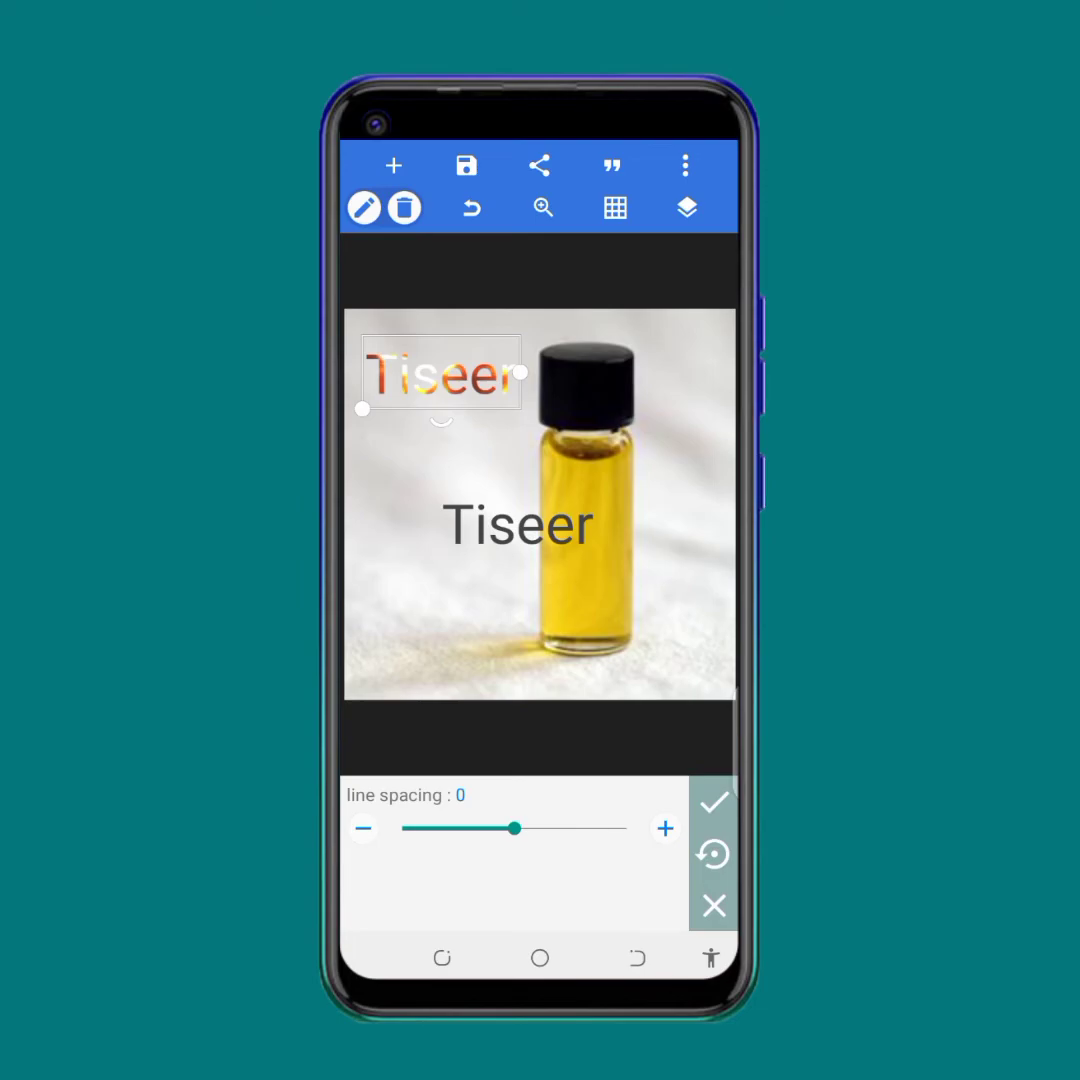
left_click(708, 910)
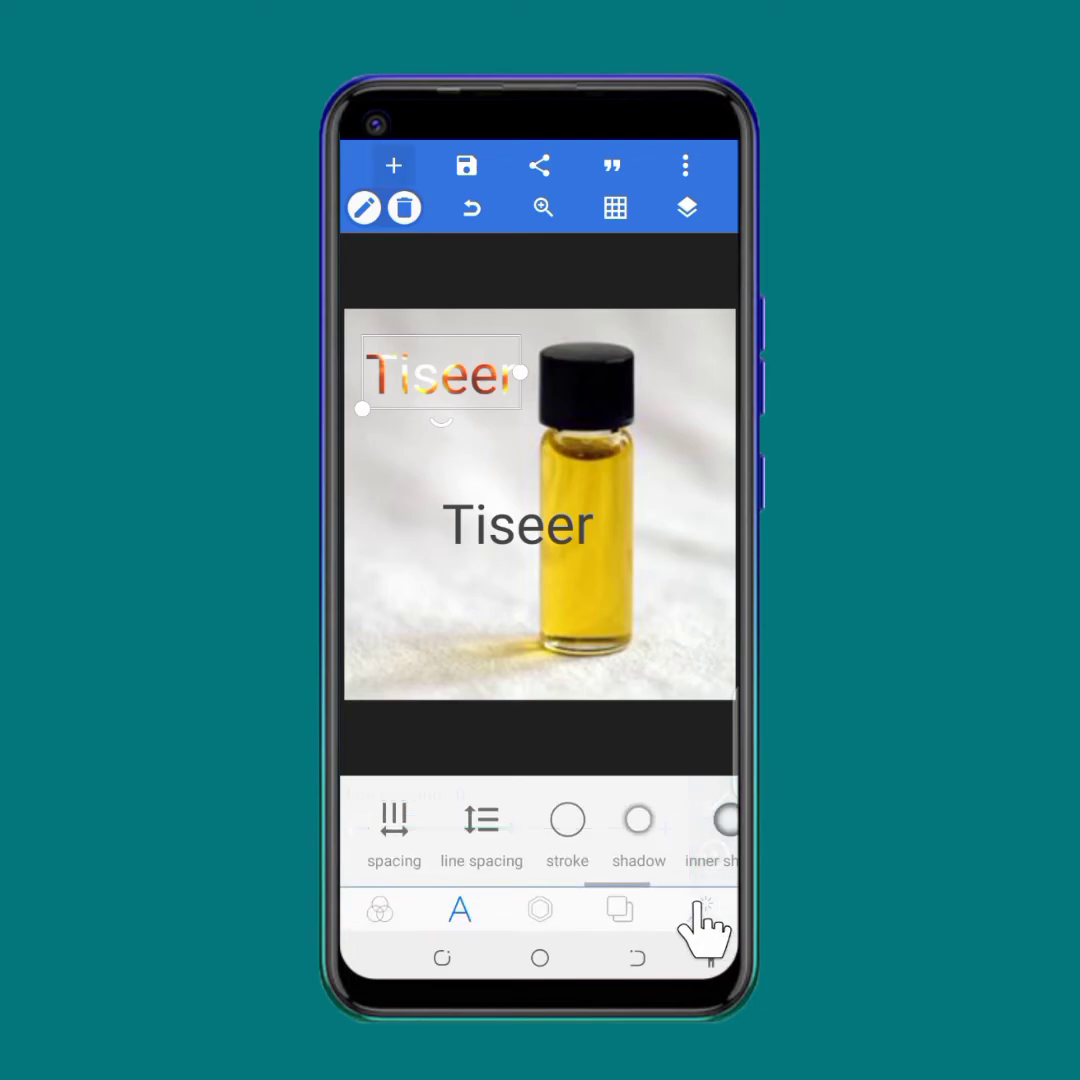
left_click_drag(645, 884, 425, 830)
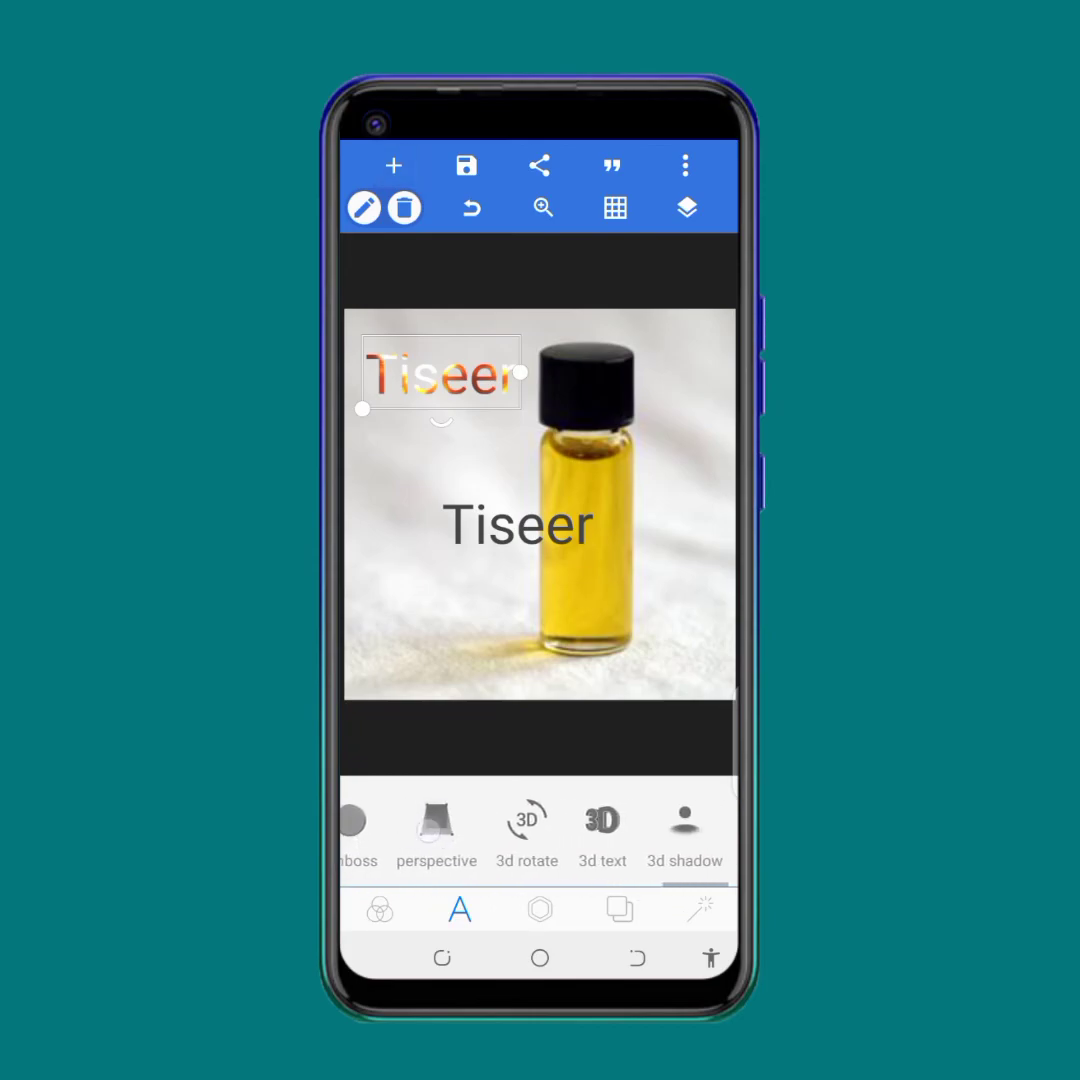
left_click_drag(523, 812, 451, 816)
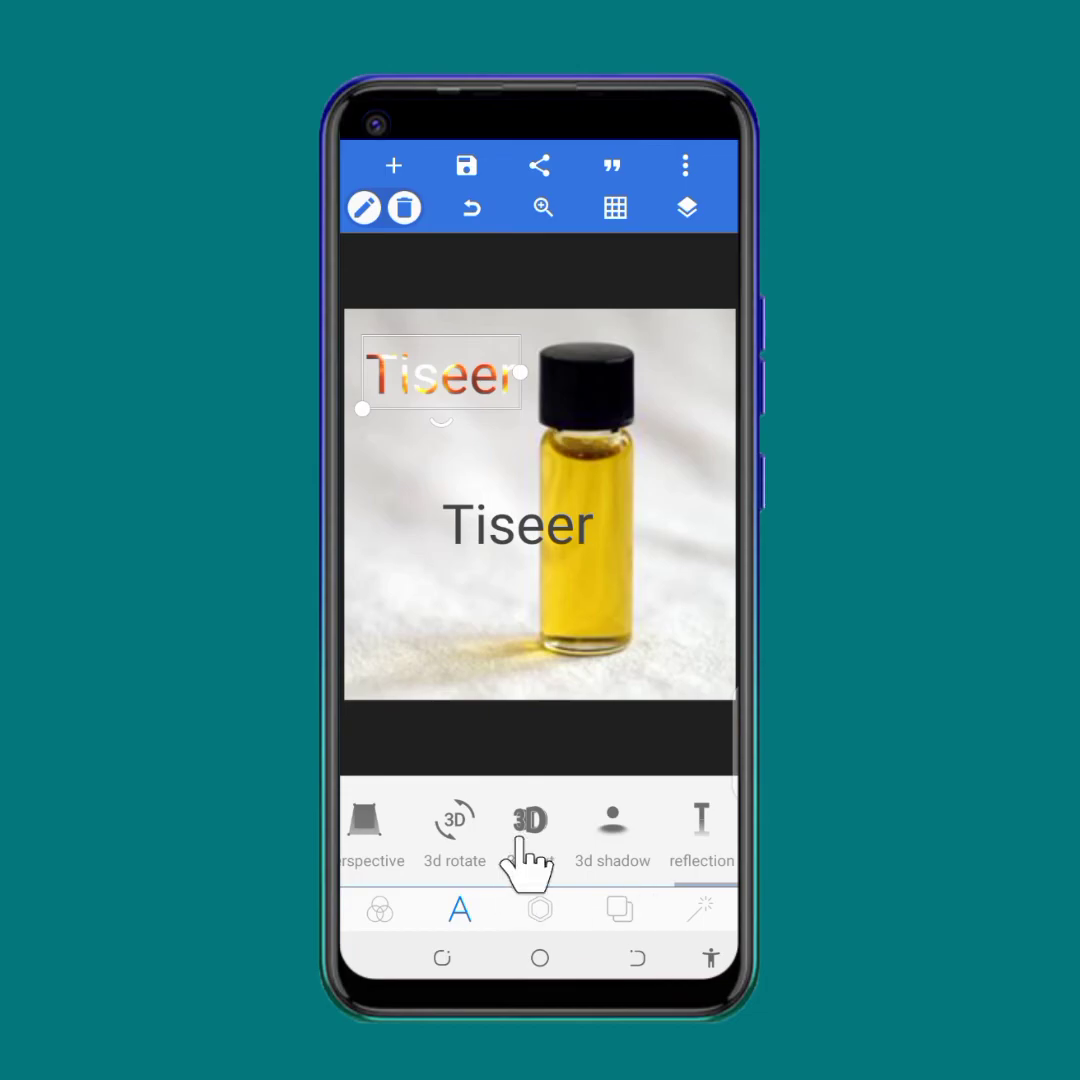
left_click_drag(527, 850, 612, 852)
left_click_drag(470, 830, 360, 830)
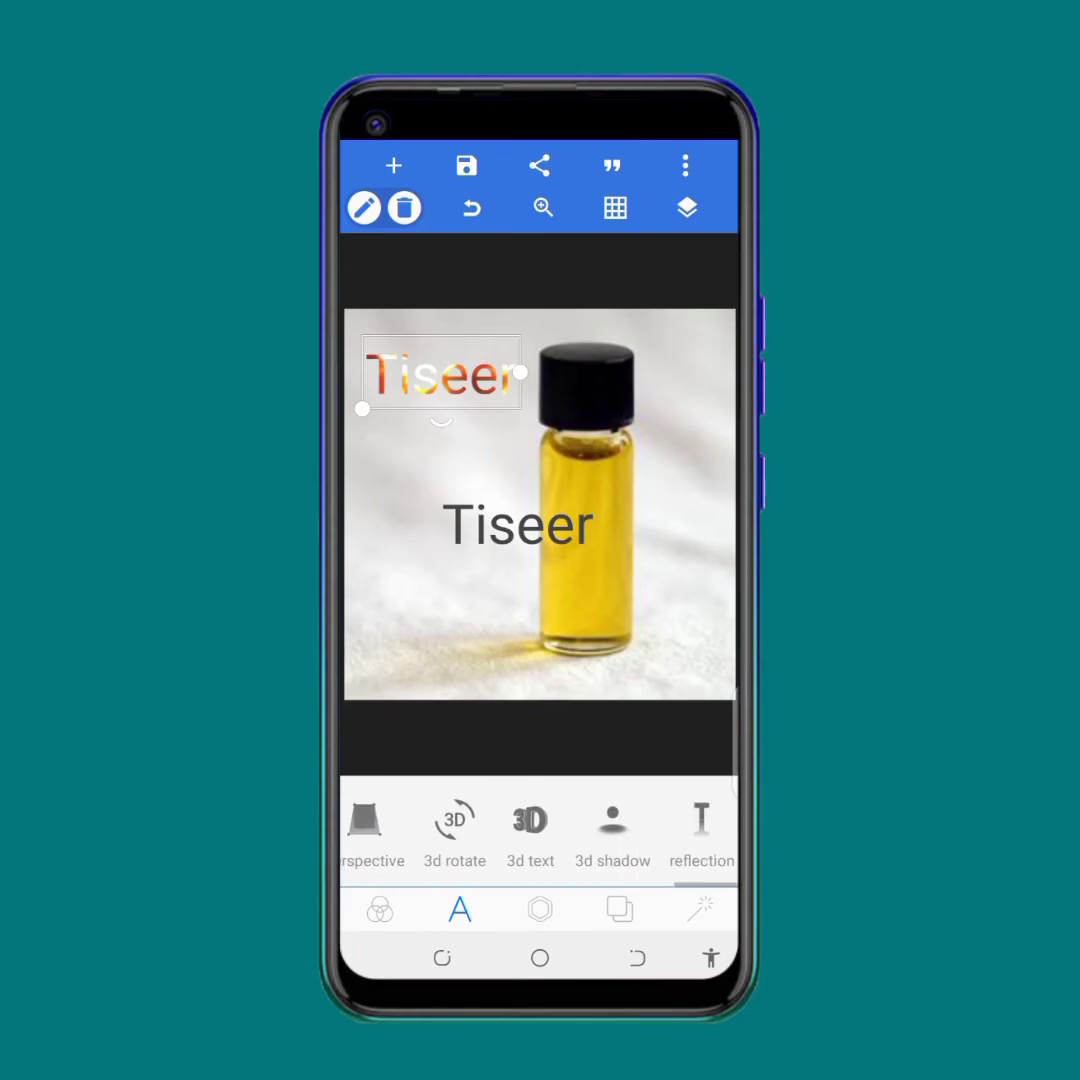
Deselect the text and import the open book and dove picture from the gallery's Download folder.
left_click(540, 909)
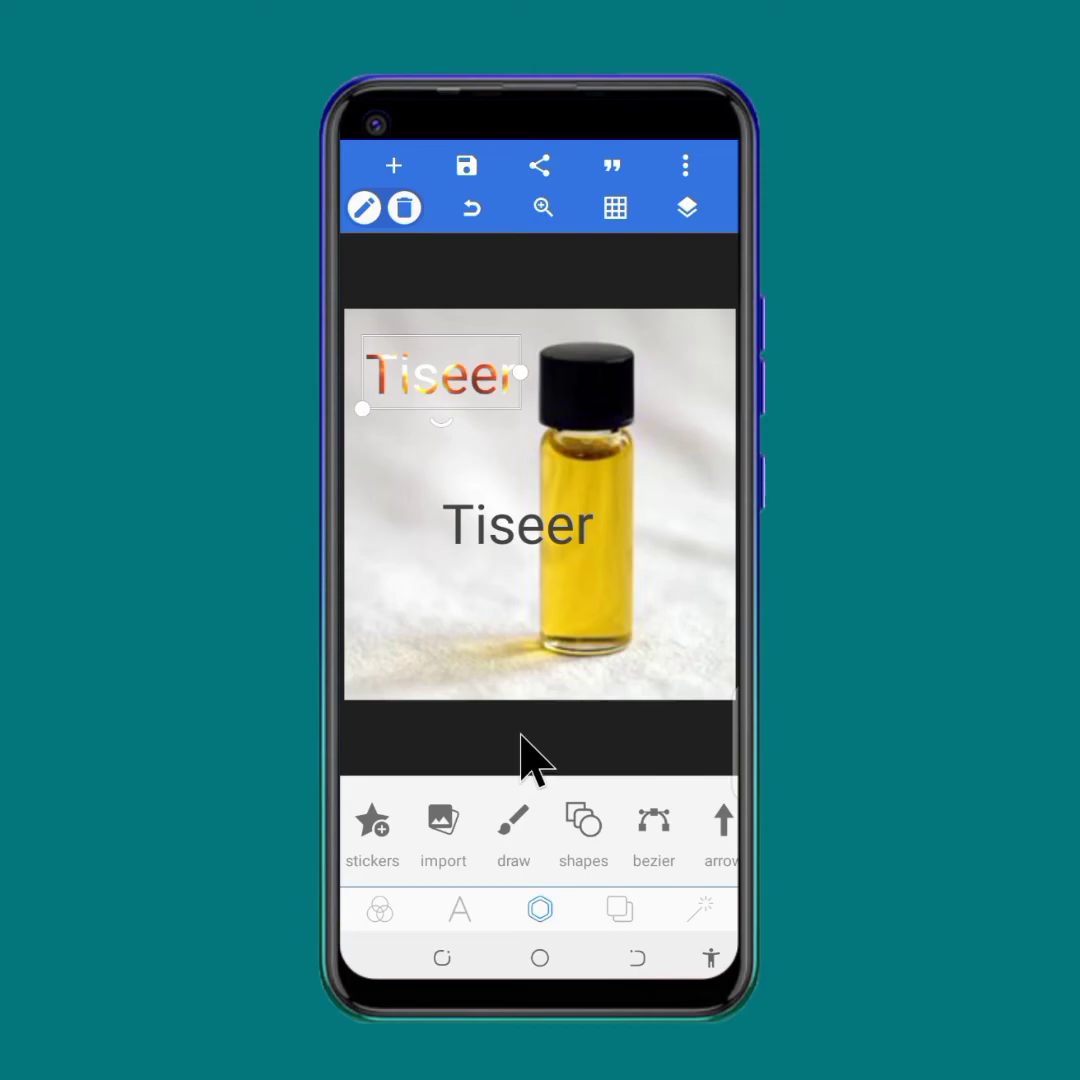
left_click(527, 620)
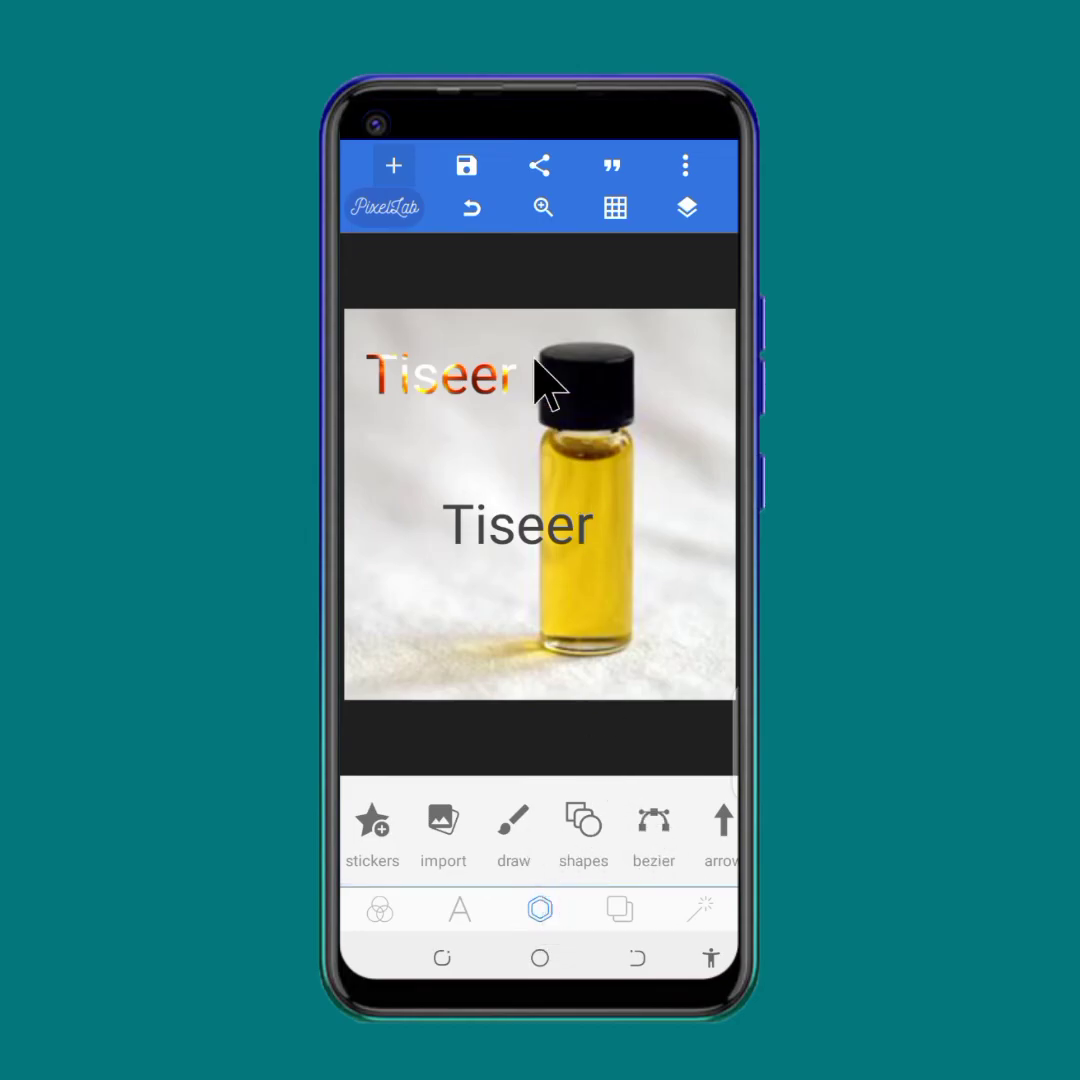
left_click(398, 165)
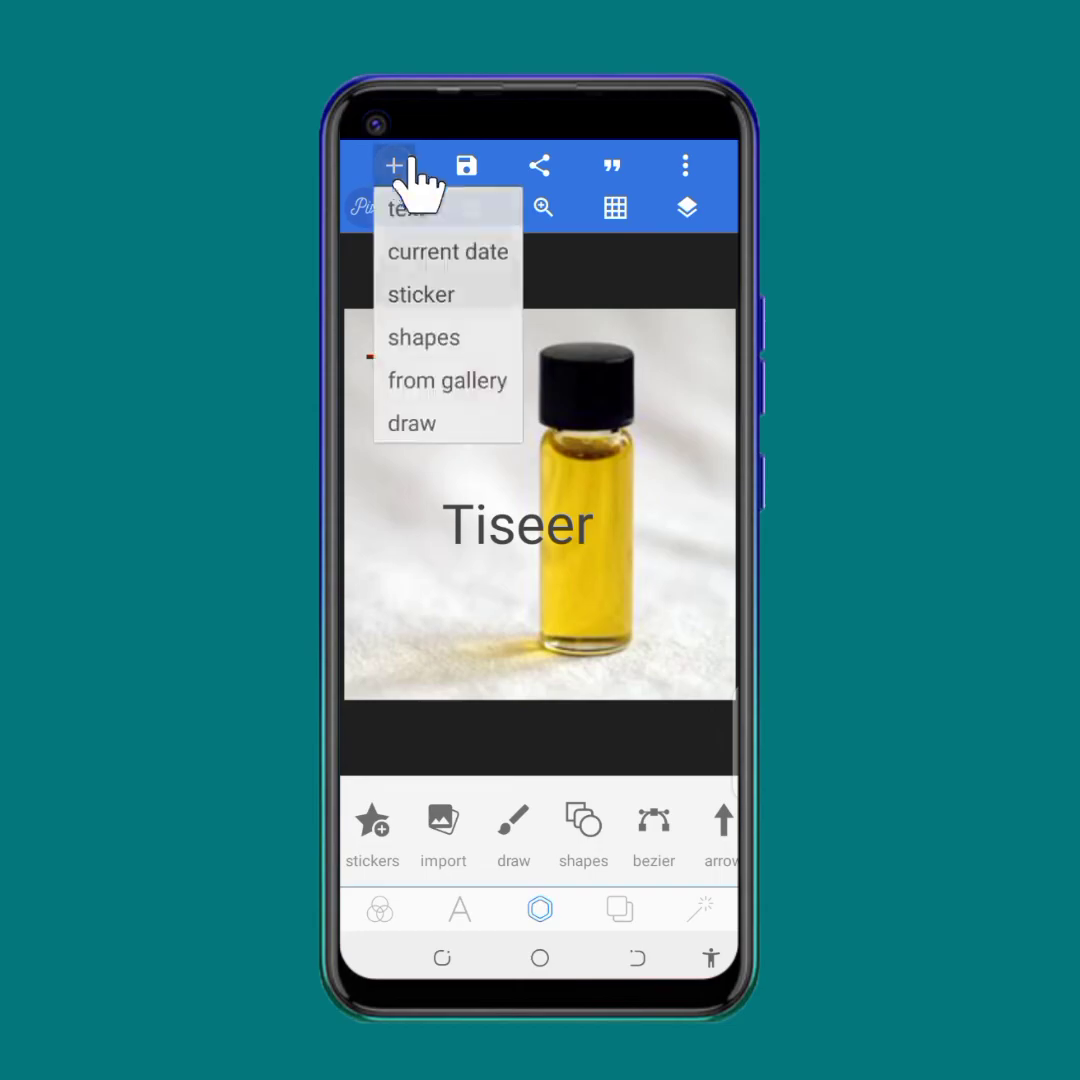
left_click(437, 385)
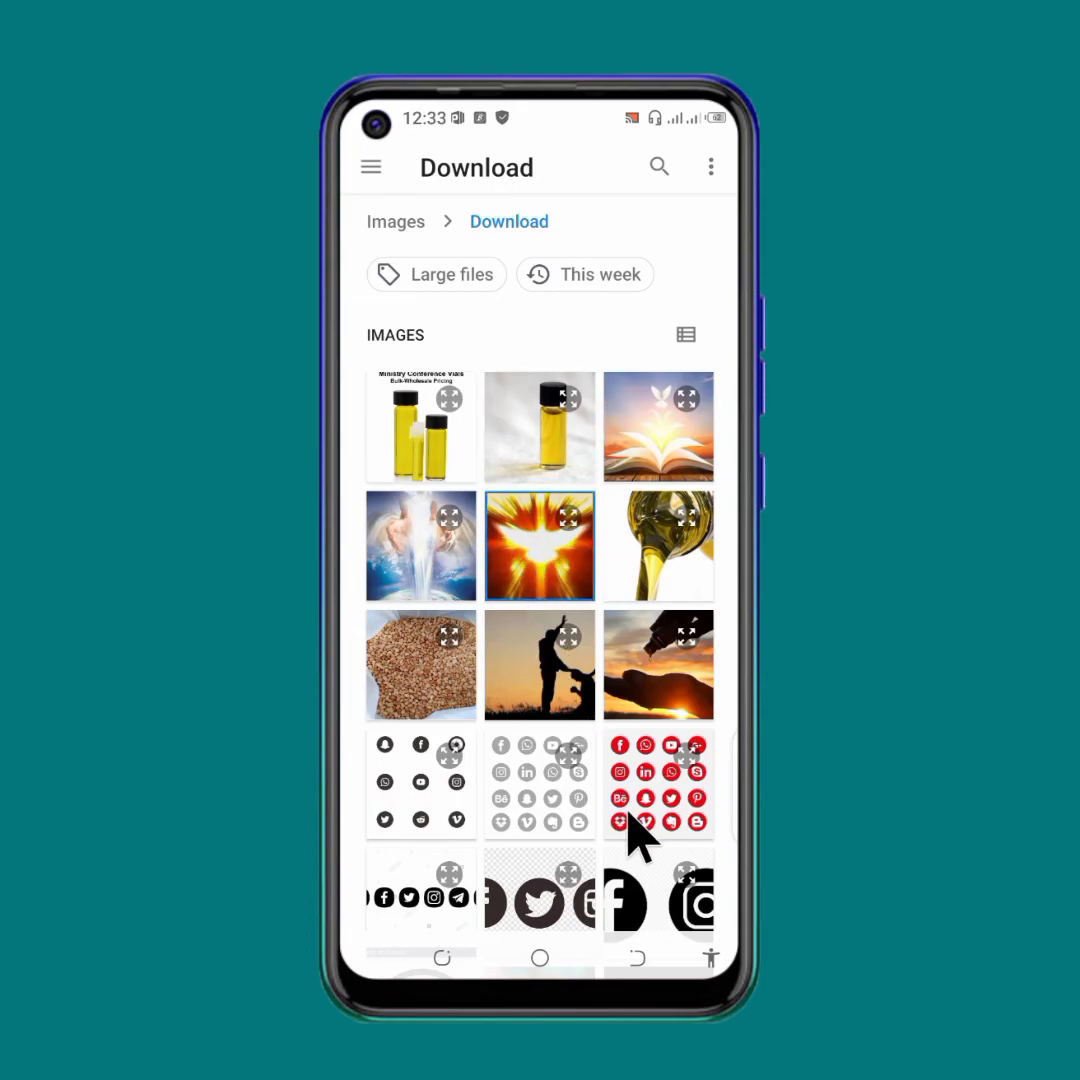
left_click(641, 434)
left_click(672, 890)
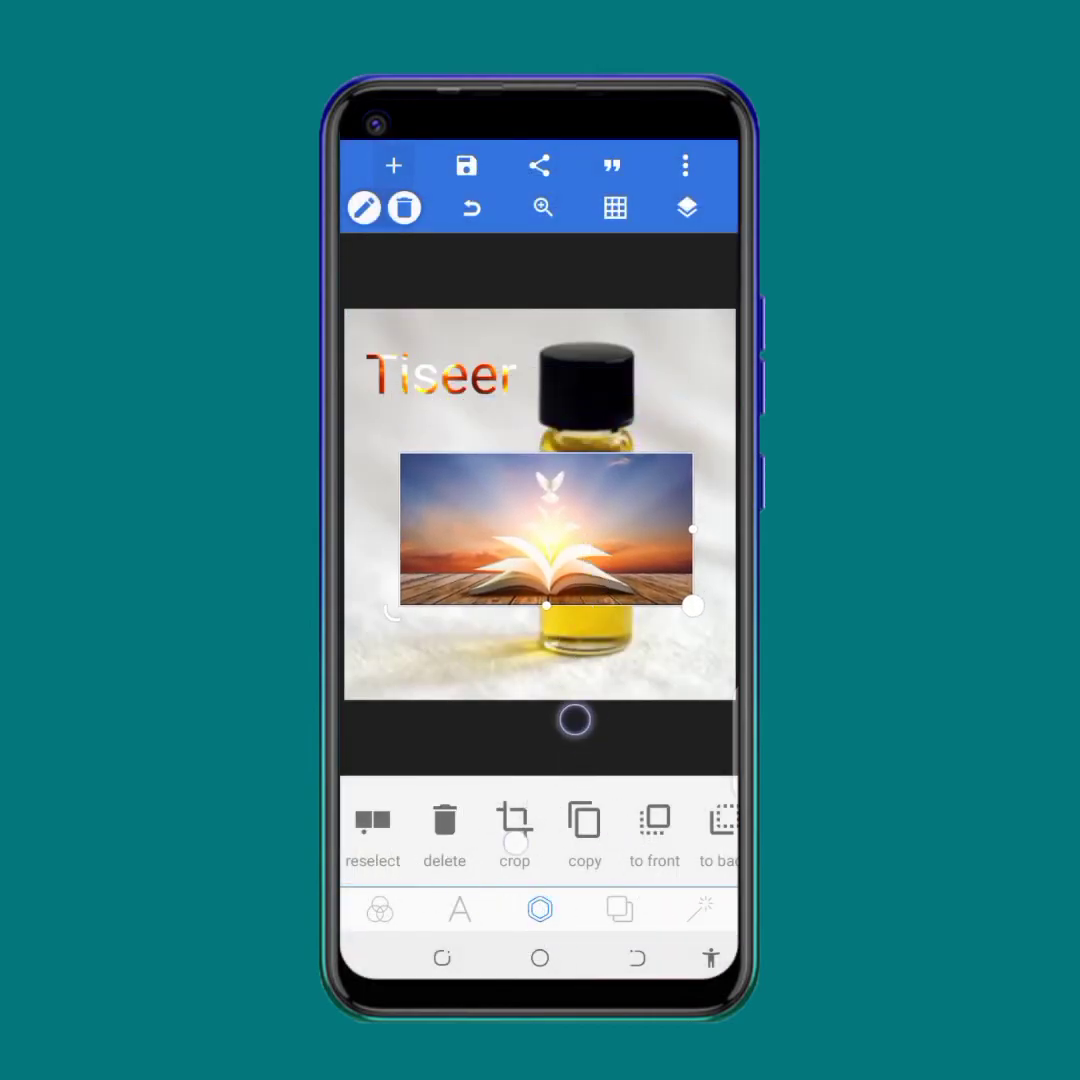
Browse the imported picture's editing tools, examine the saturation, brightness and contrast colour filters, and cancel them.
left_click_drag(585, 820, 500, 826)
left_click_drag(660, 826, 484, 826)
left_click_drag(600, 826, 381, 845)
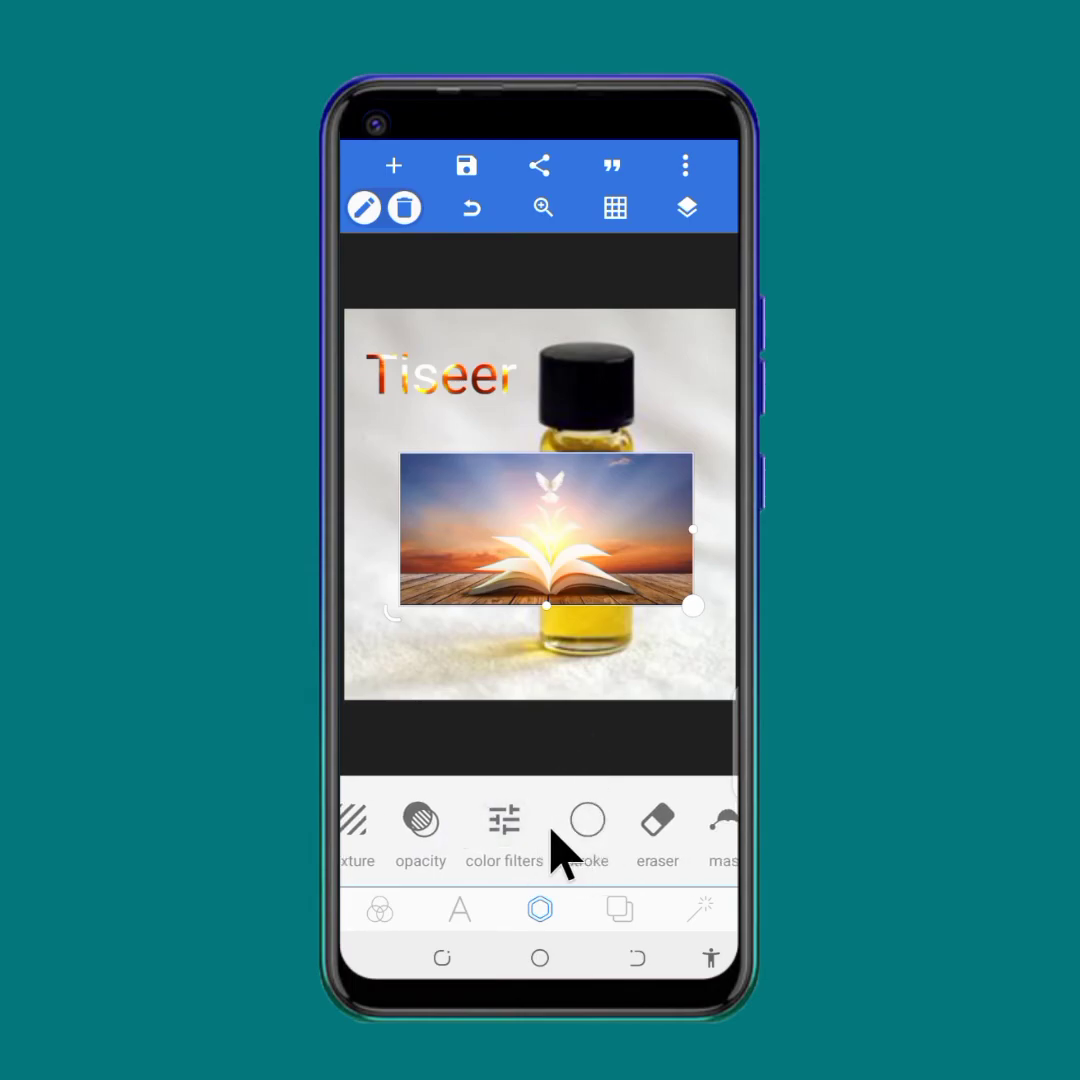
left_click(512, 835)
scroll(545, 870, "down", 3)
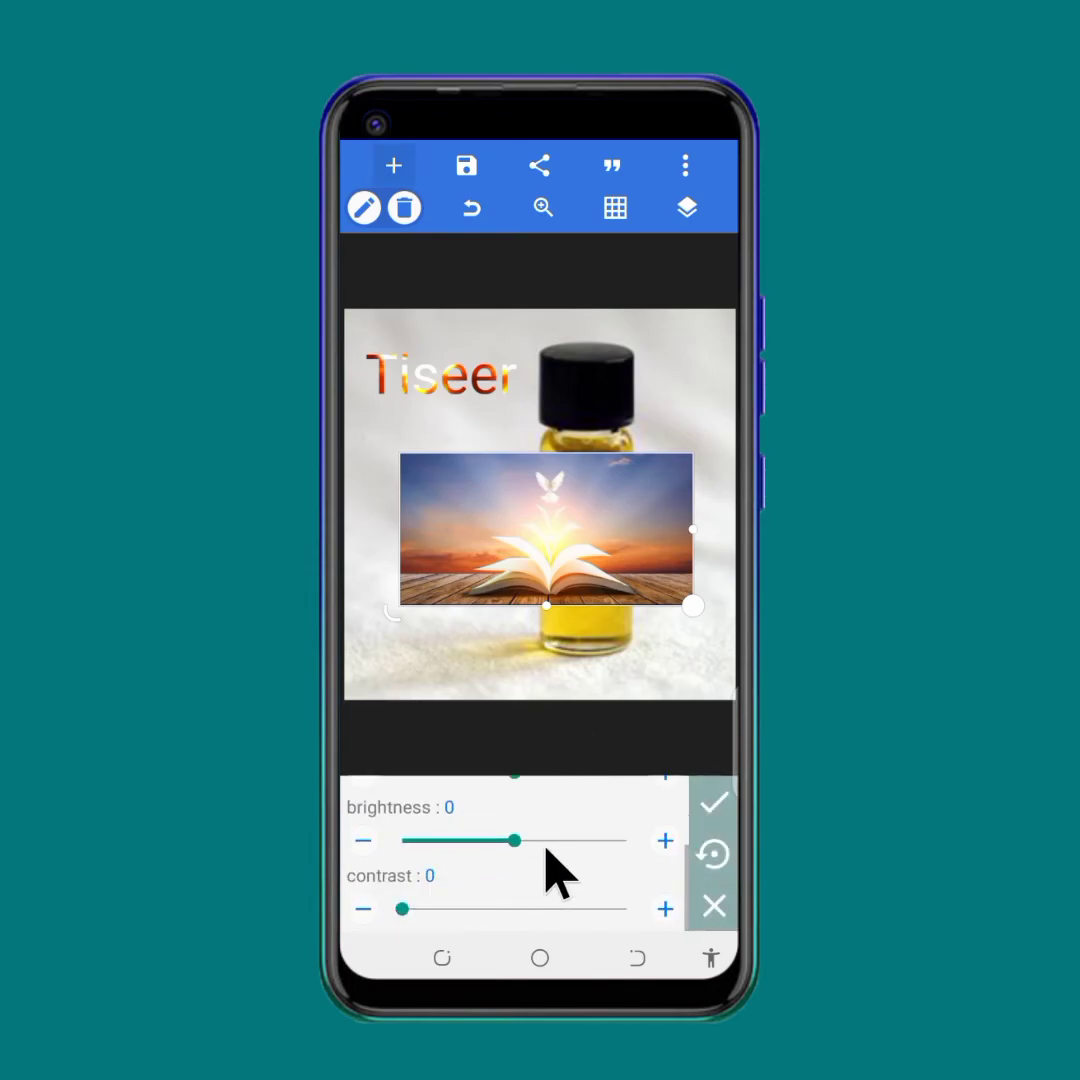
scroll(550, 870, "up", 3)
scroll(598, 862, "down", 3)
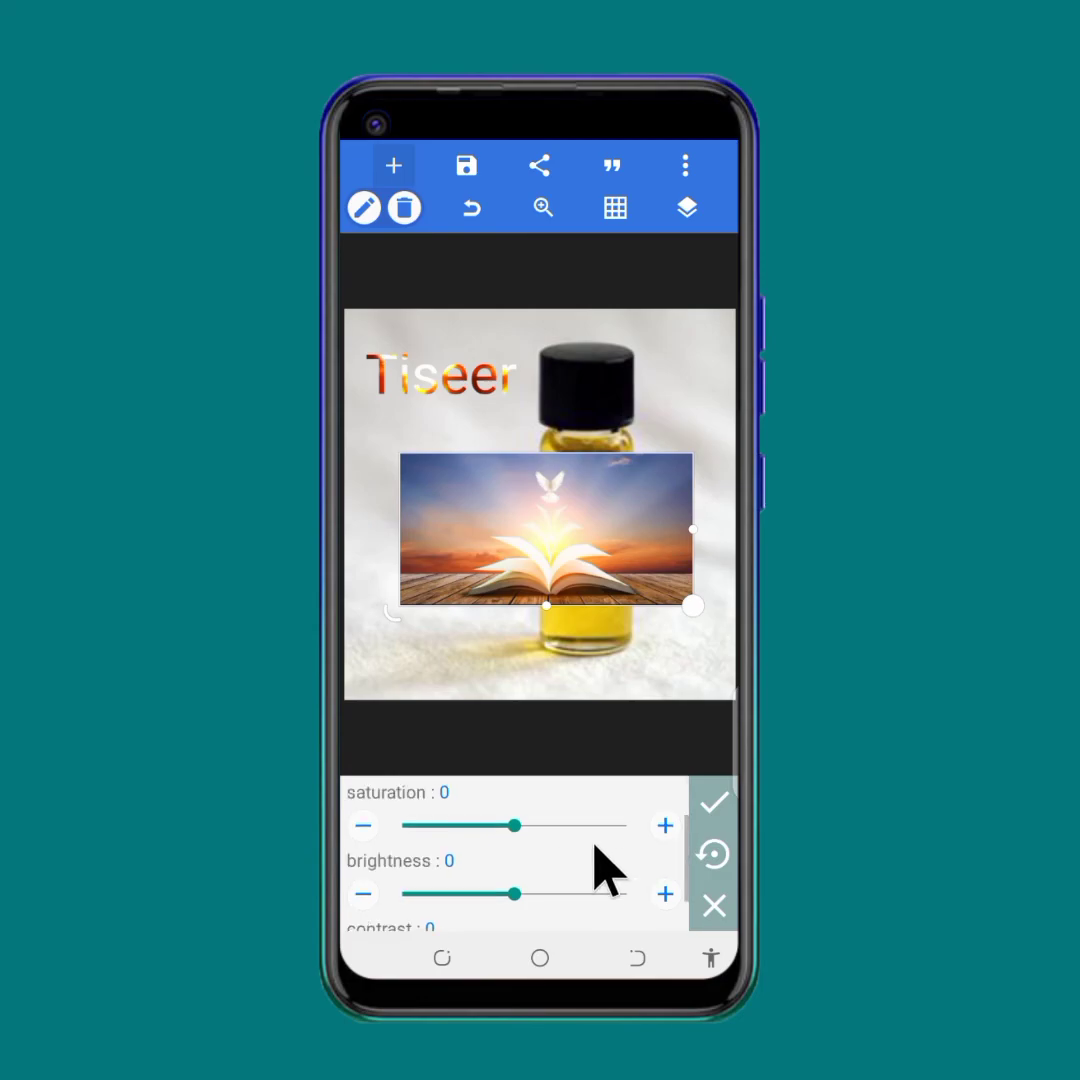
left_click(714, 905)
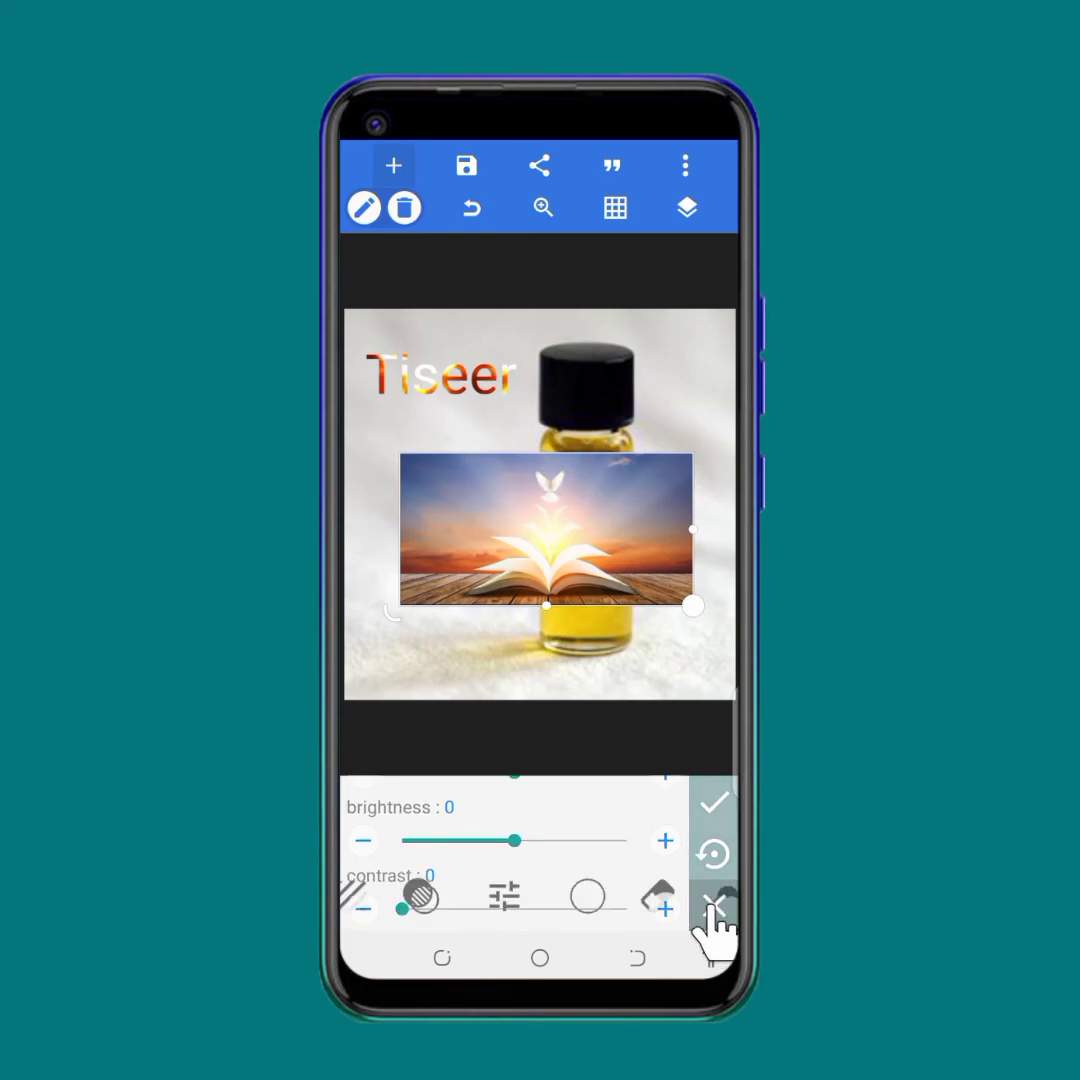
Browse the picture's further tools, from stroke, eraser, mask and erase color to the 3D, perspective and shadow effects.
left_click_drag(600, 825, 440, 825)
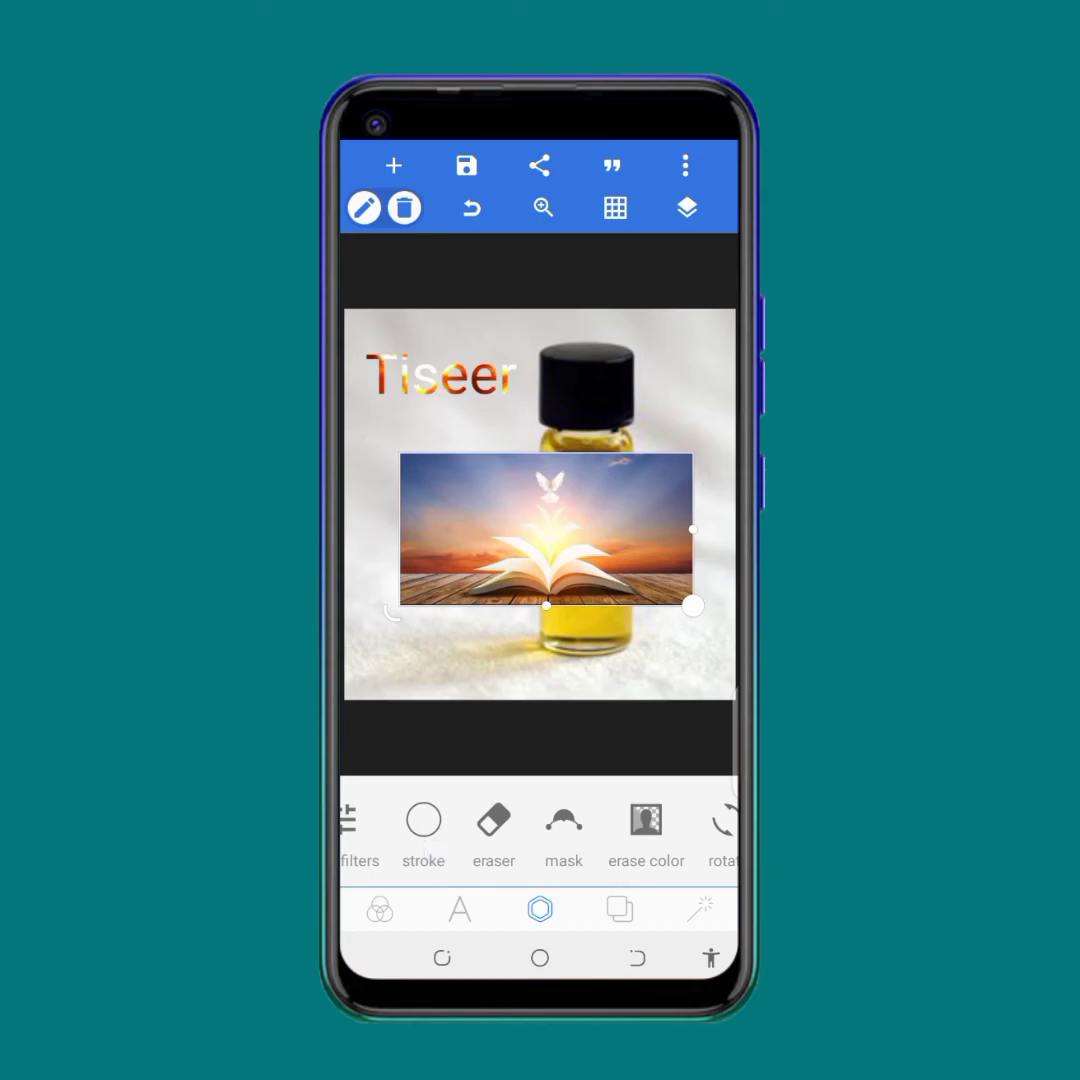
left_click_drag(600, 825, 443, 825)
left_click_drag(665, 822, 430, 820)
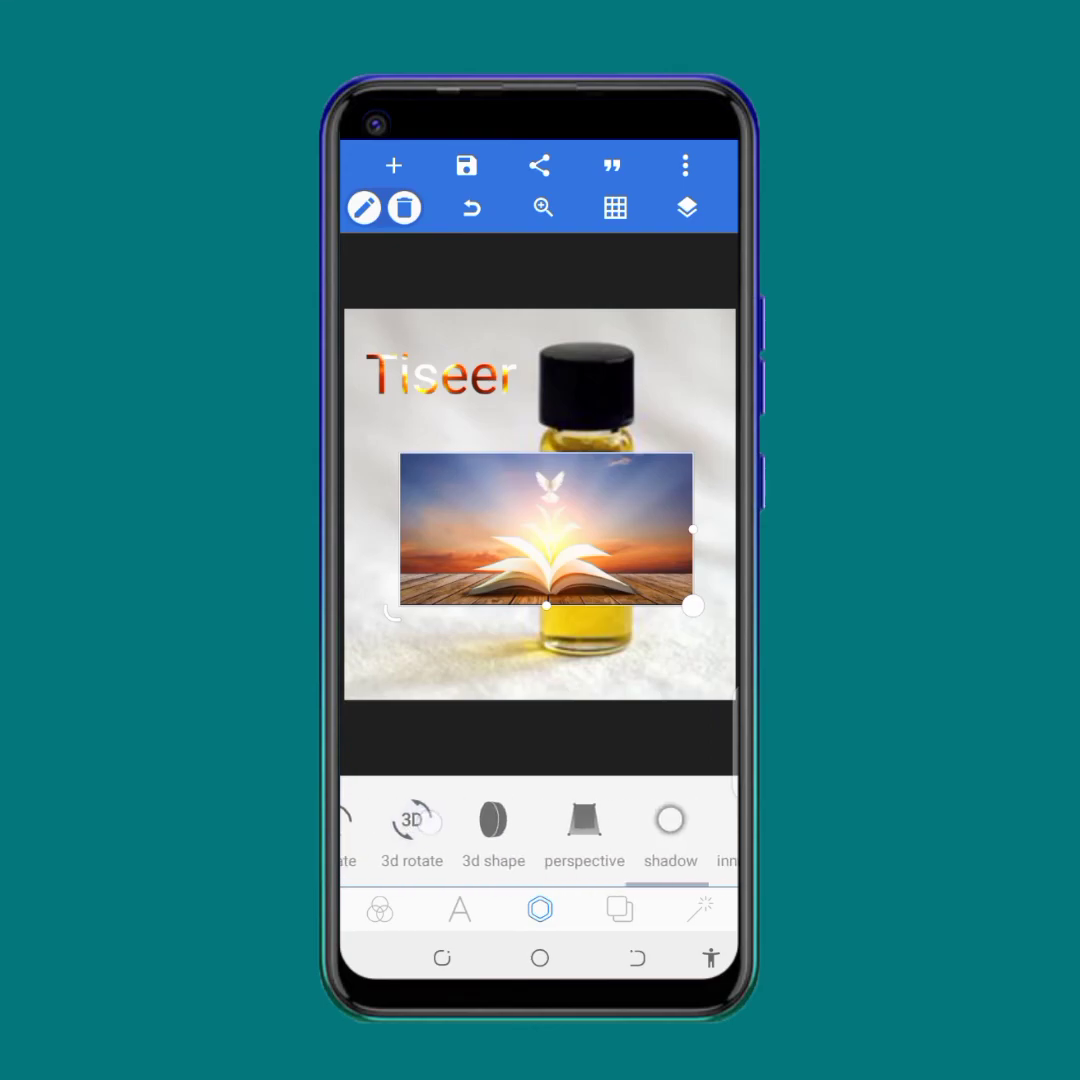
Show the background tools, move the open book picture up over the bottle's cap, and deselect it.
left_click(620, 908)
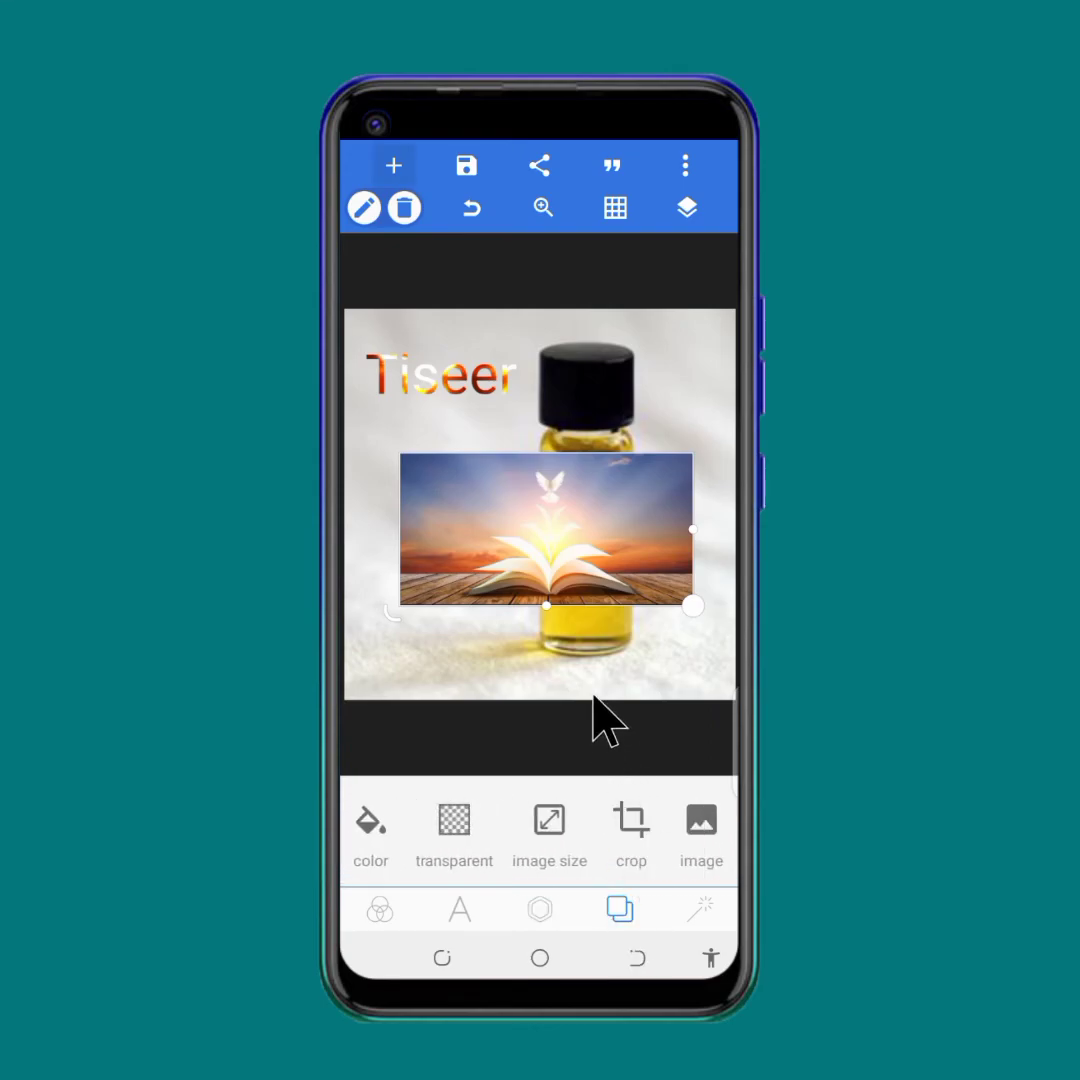
left_click_drag(562, 588, 583, 480)
left_click(505, 615)
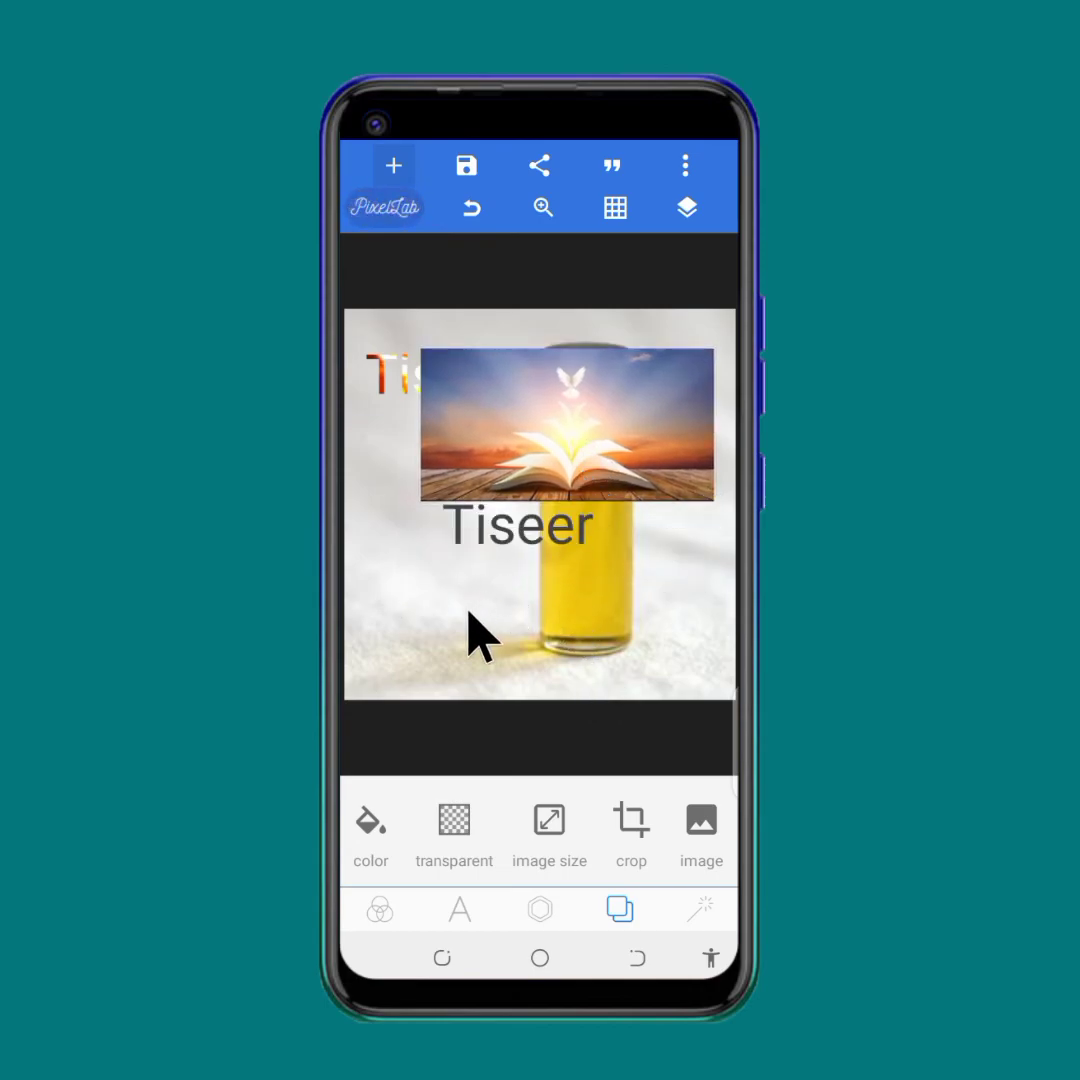
Move the open book picture into the canvas's upper-right corner and deselect it.
left_click(370, 825)
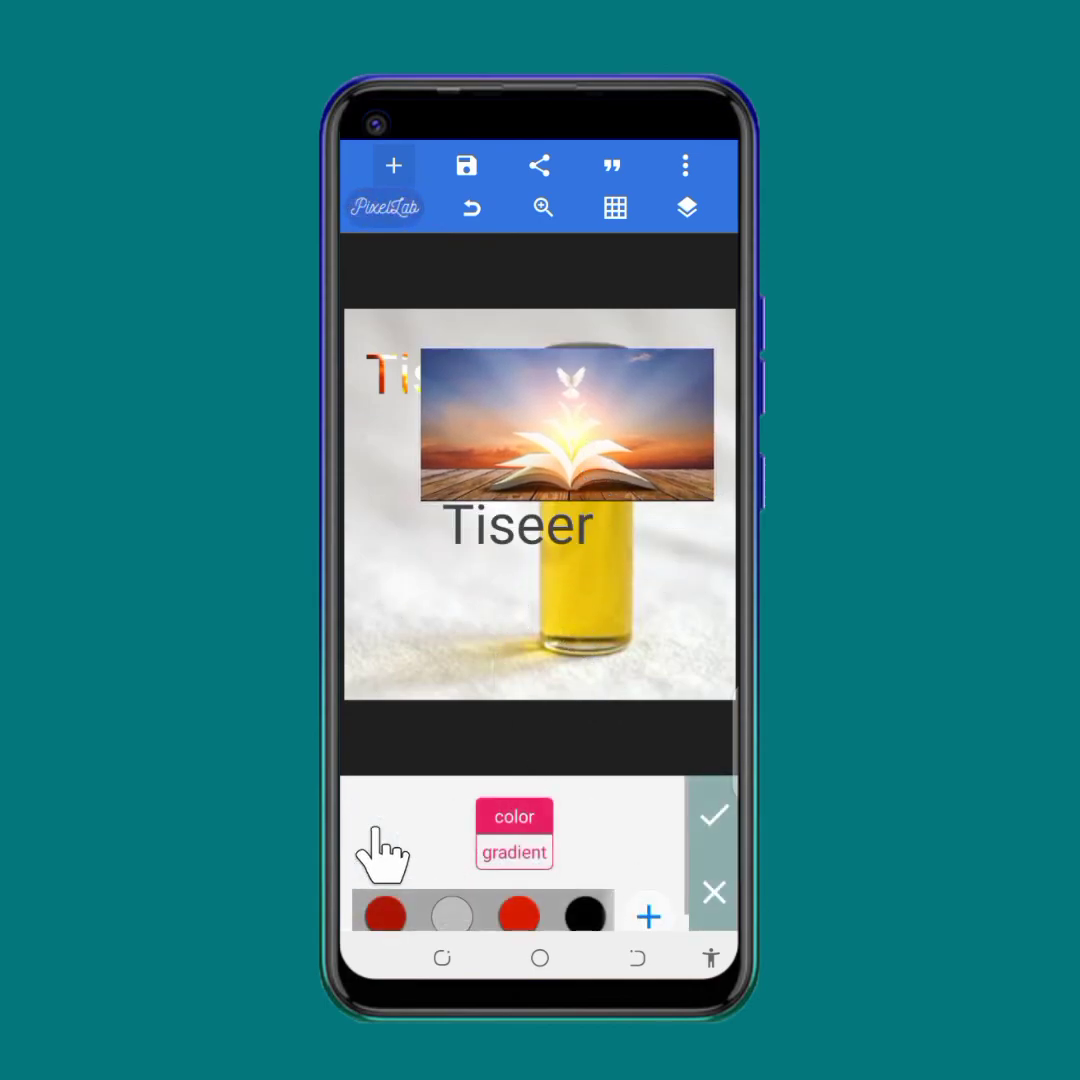
left_click_drag(507, 495, 600, 435)
left_click(506, 586)
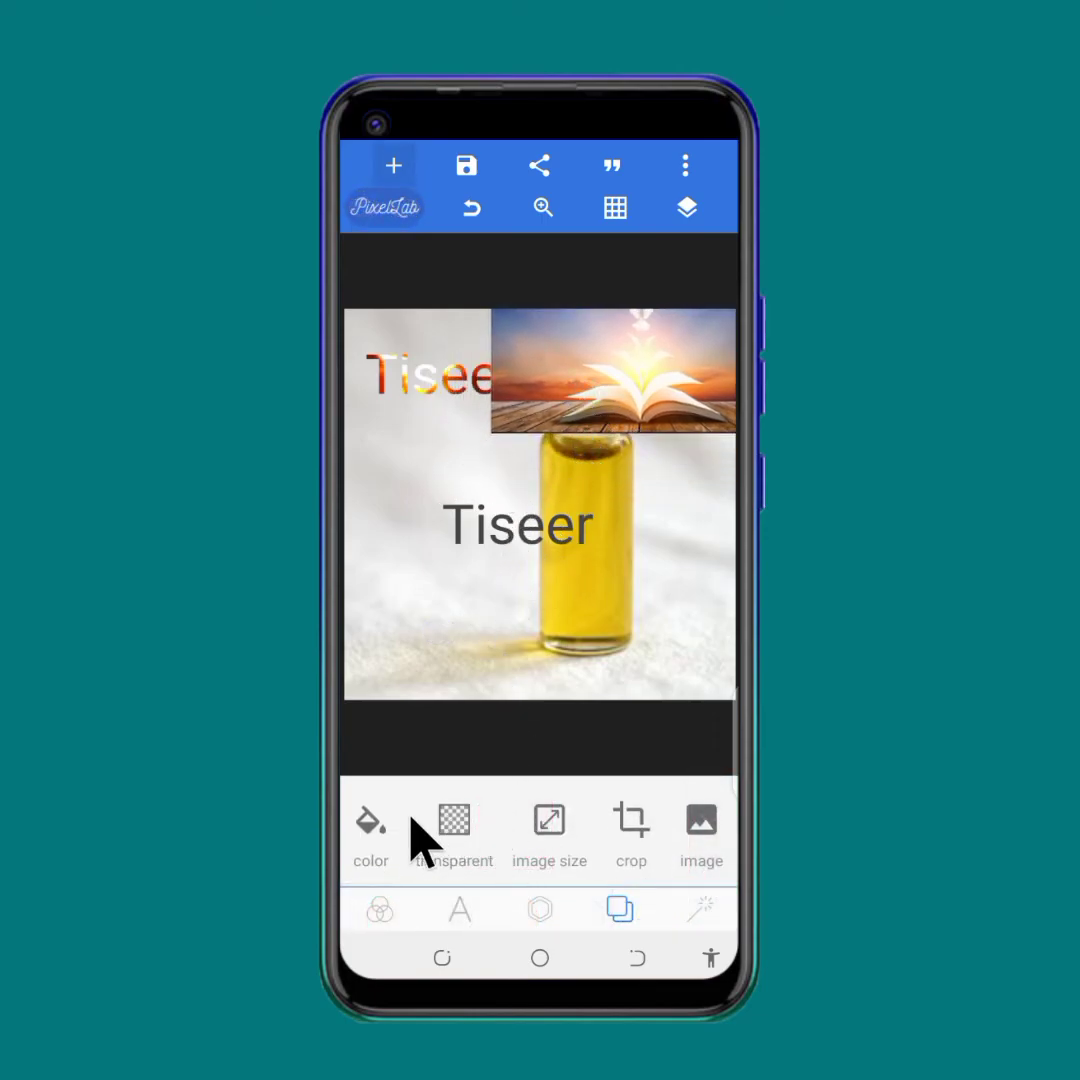
Replace the bottle photo background with plain colors, trying grey, black and red, and finish with a red gradient.
left_click(370, 822)
left_click(452, 917)
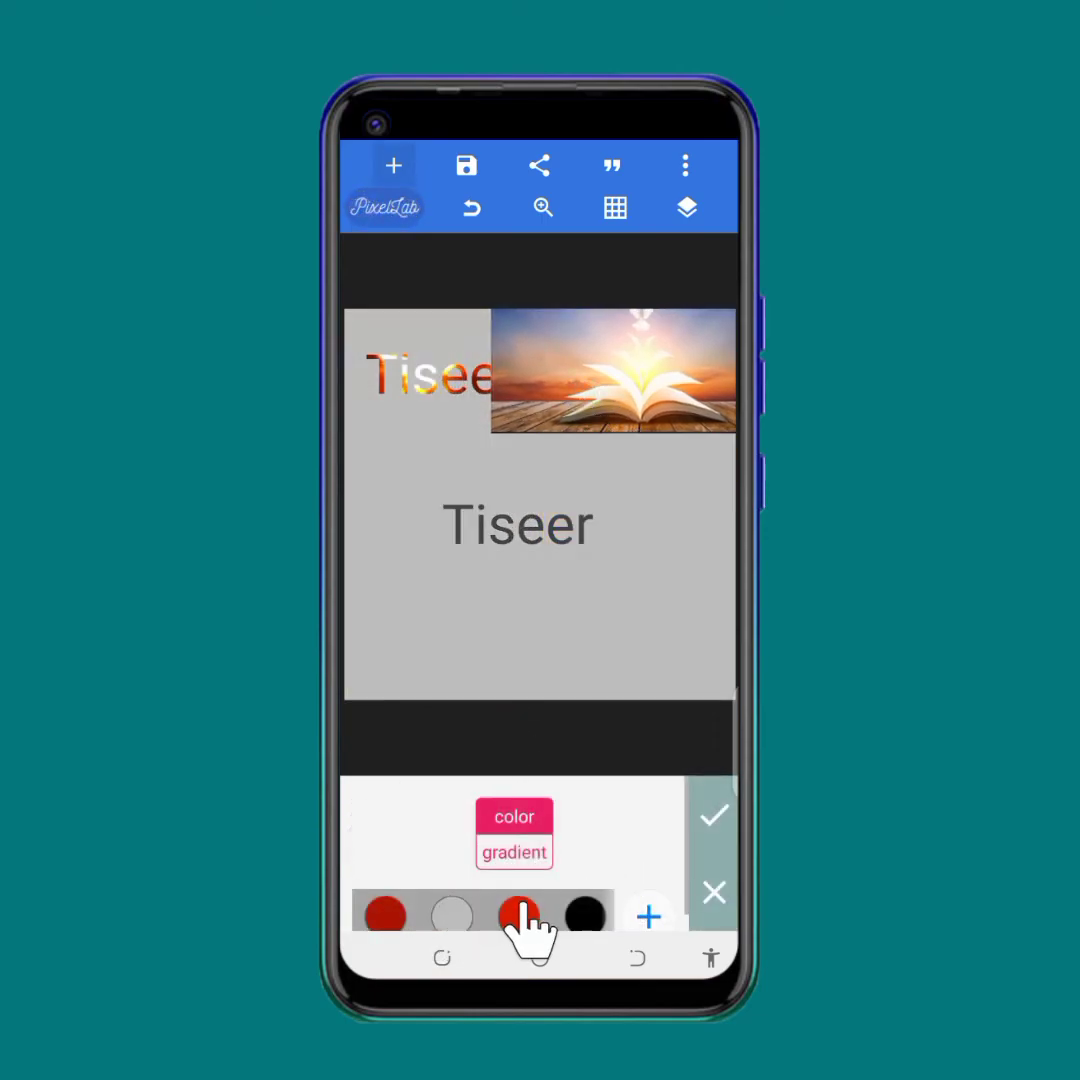
left_click(588, 916)
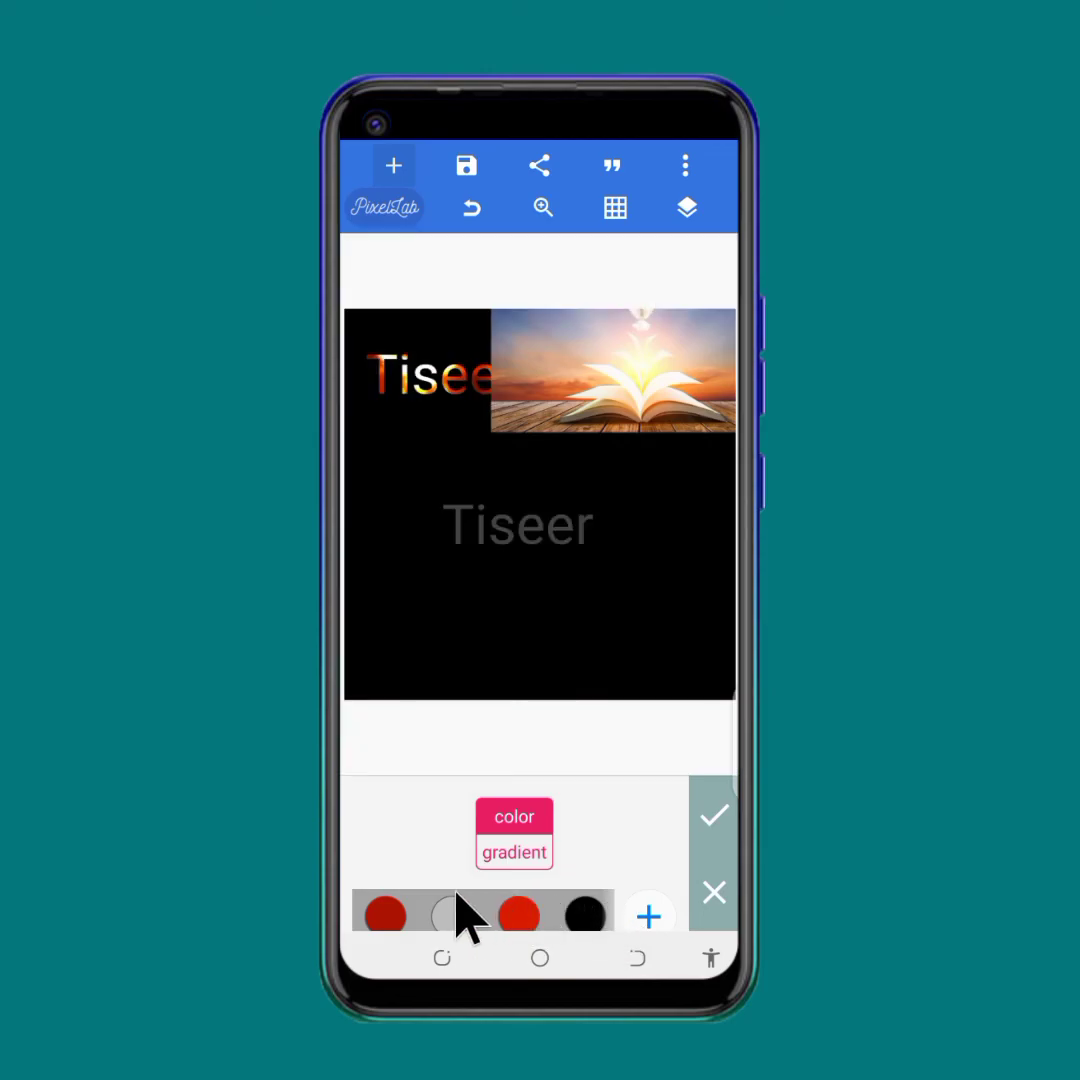
left_click(450, 914)
left_click(516, 916)
left_click(514, 852)
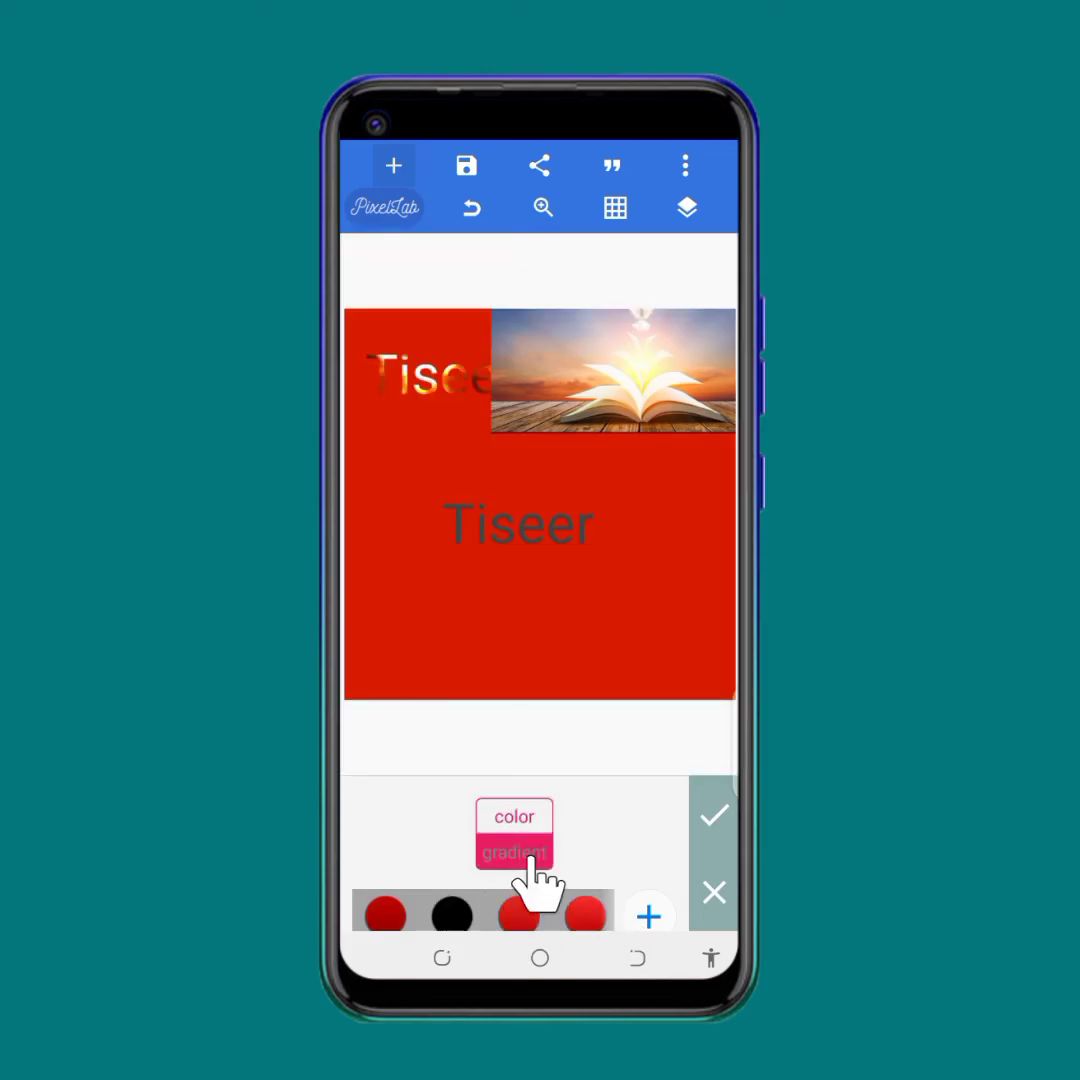
left_click(516, 912)
Move the open book picture below the canvas center, the dark grey Tiseer text to the upper right, and the textured Tiseer just above the picture.
left_click(651, 403)
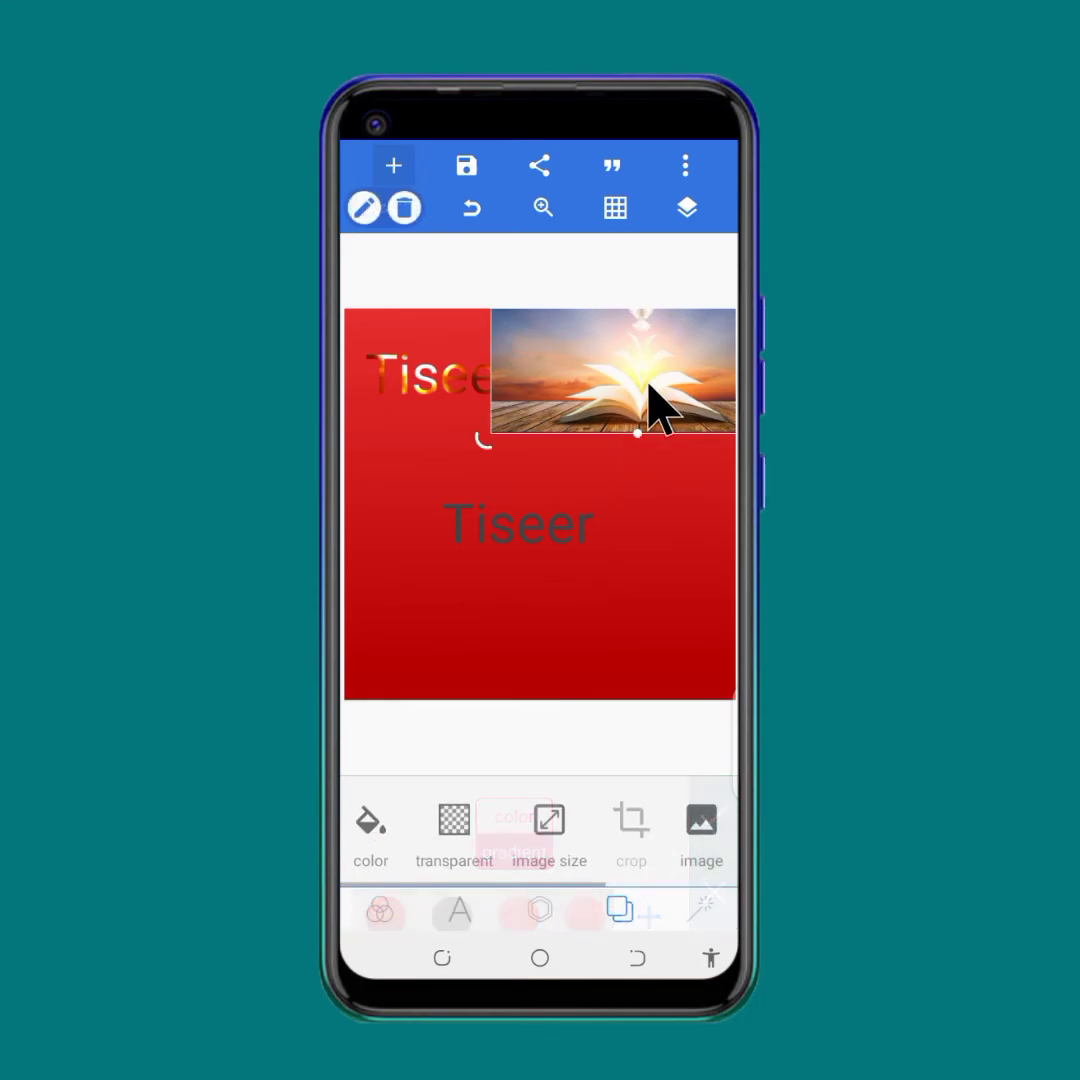
left_click_drag(651, 403, 579, 651)
left_click_drag(513, 523, 667, 375)
left_click_drag(528, 600, 494, 560)
left_click(480, 403)
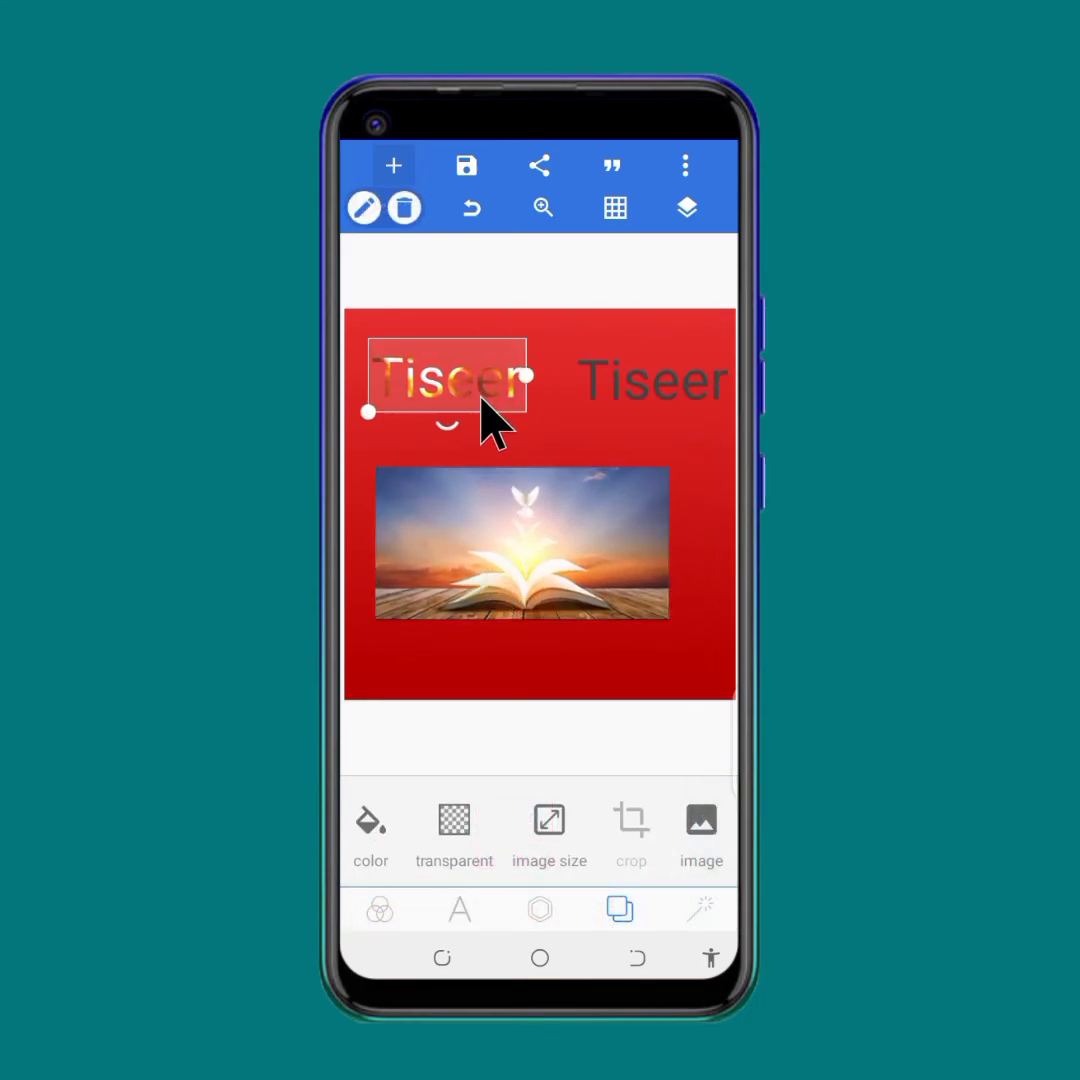
left_click_drag(480, 403, 513, 440)
left_click(645, 400)
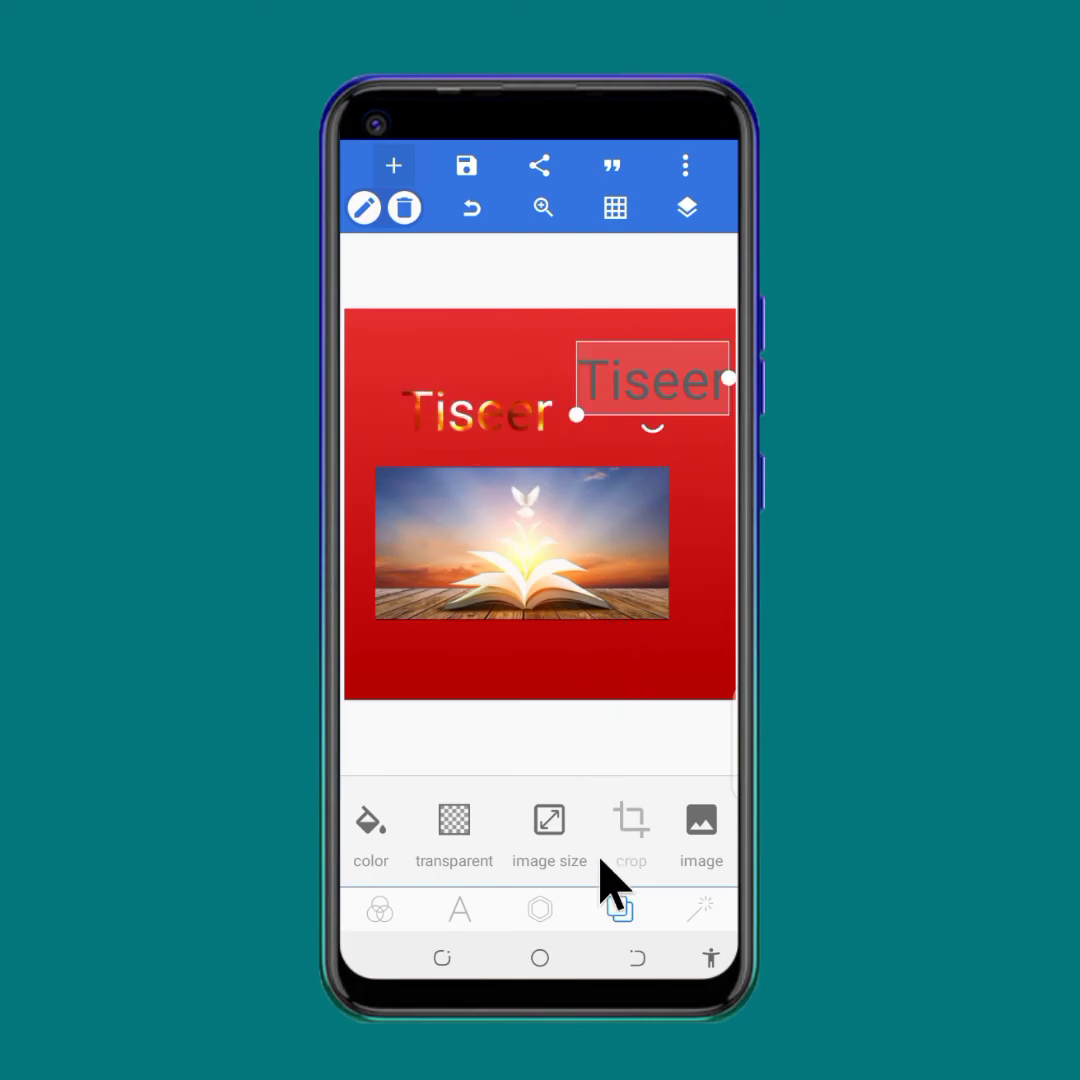
Show the background effects, deselect the text, and try the stripes effect on the red gradient before discarding it.
left_click(700, 906)
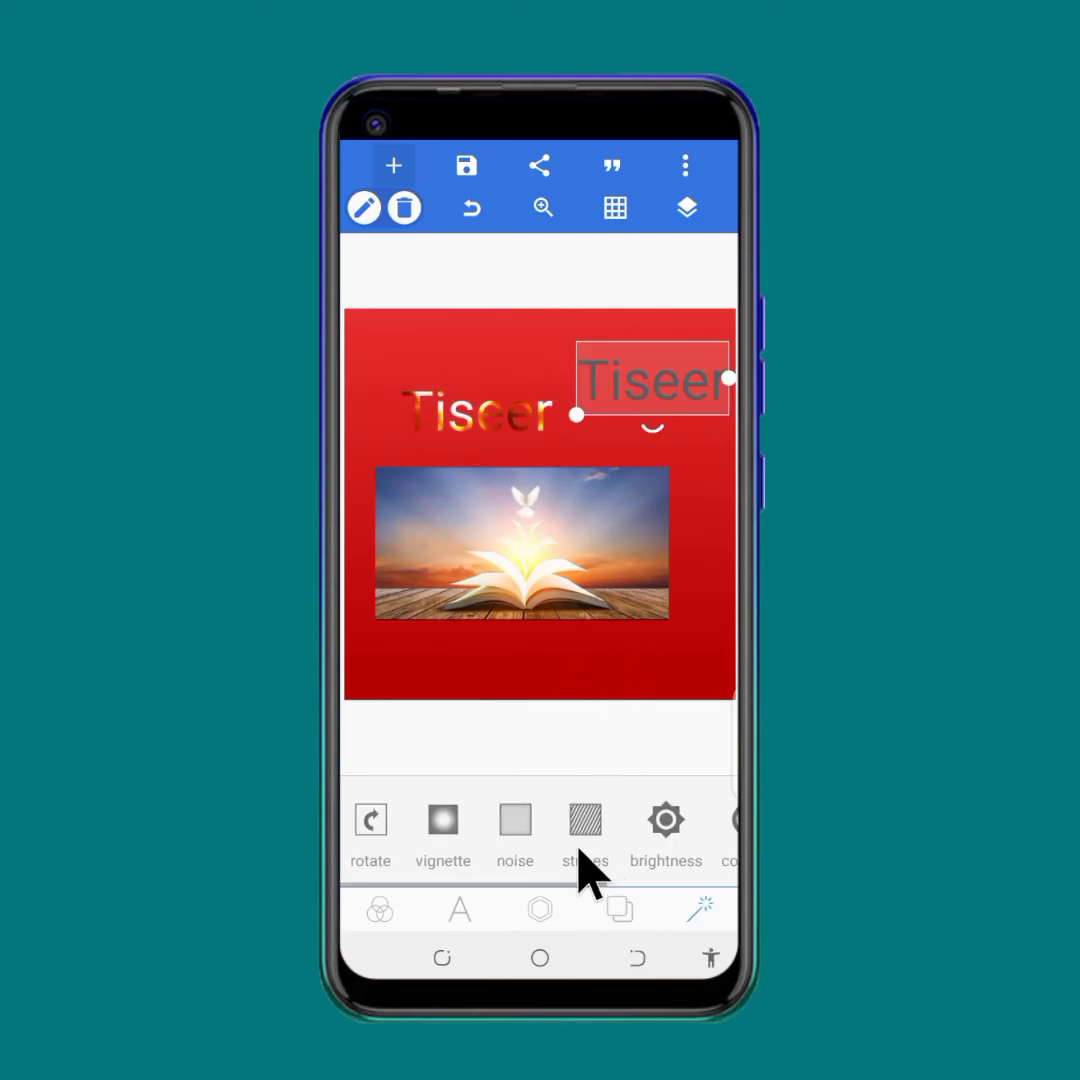
left_click(708, 524)
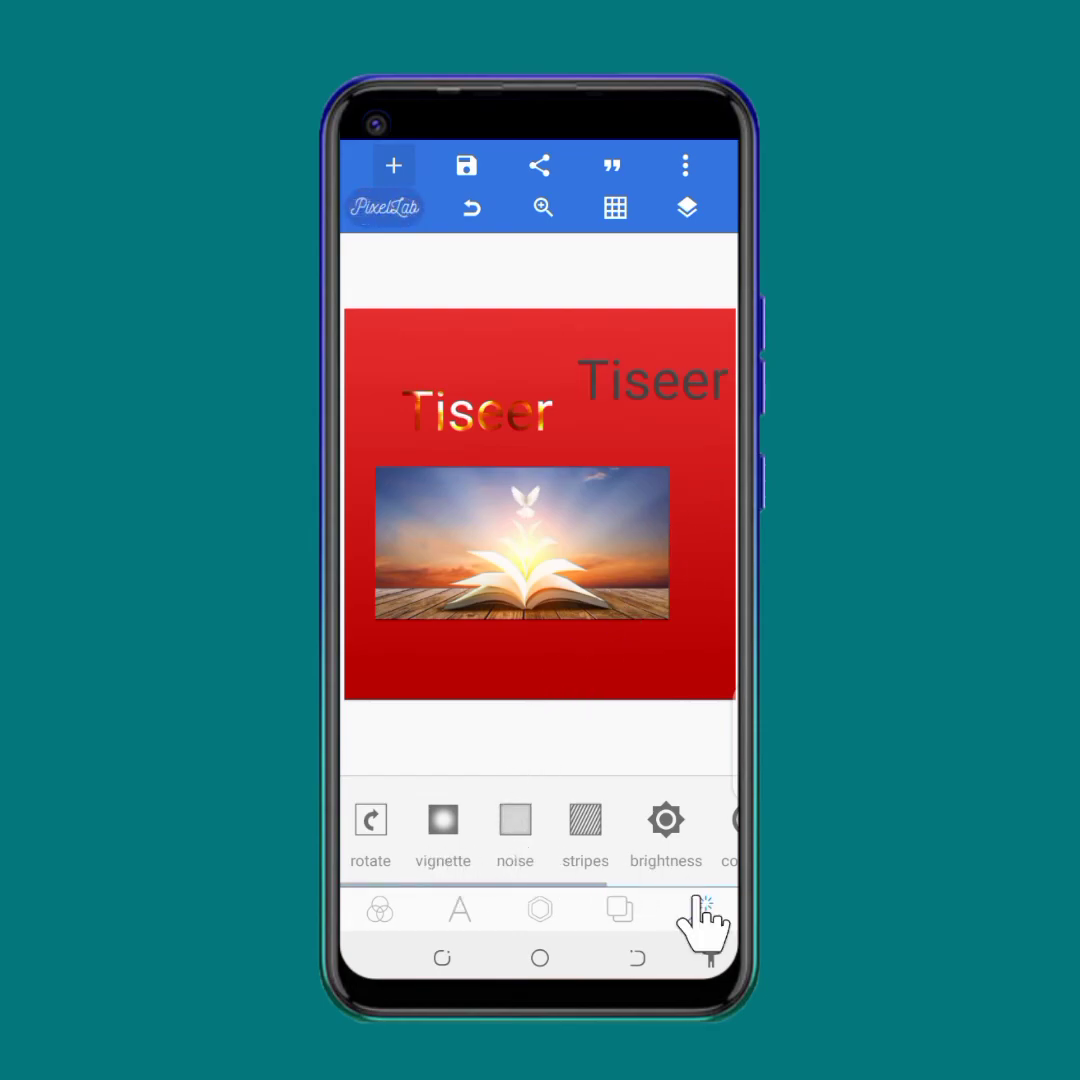
left_click(372, 822)
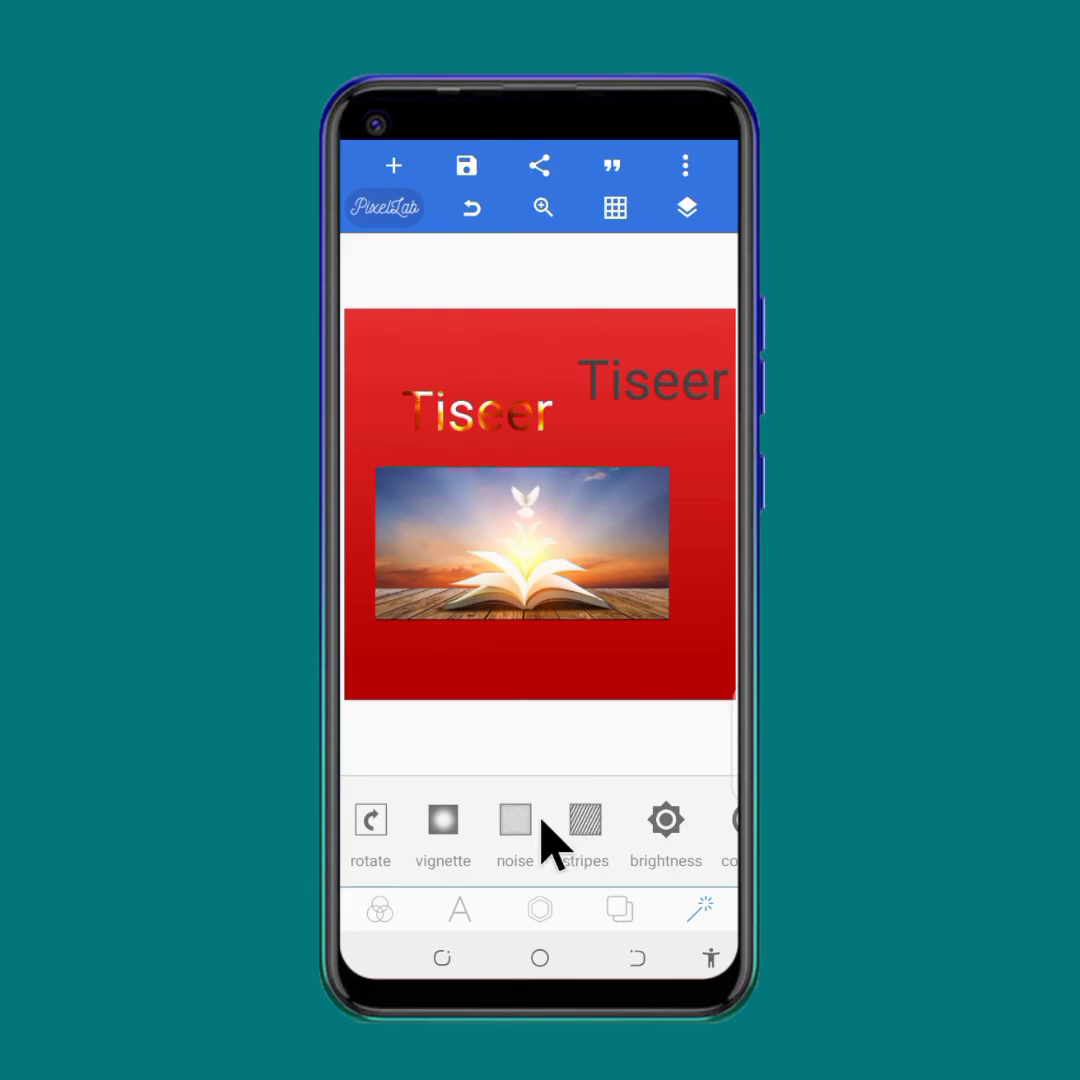
left_click(586, 824)
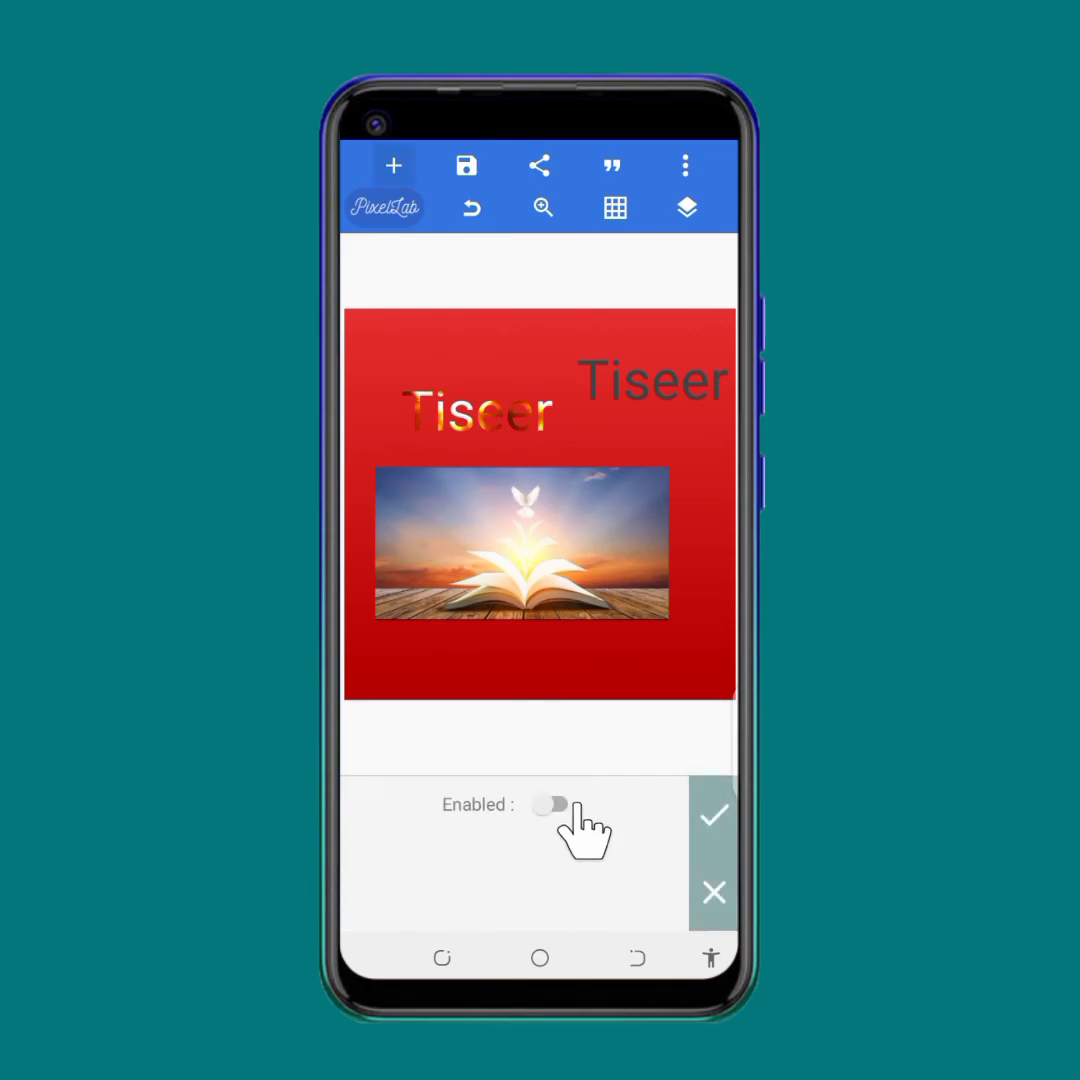
left_click(553, 805)
left_click(558, 805)
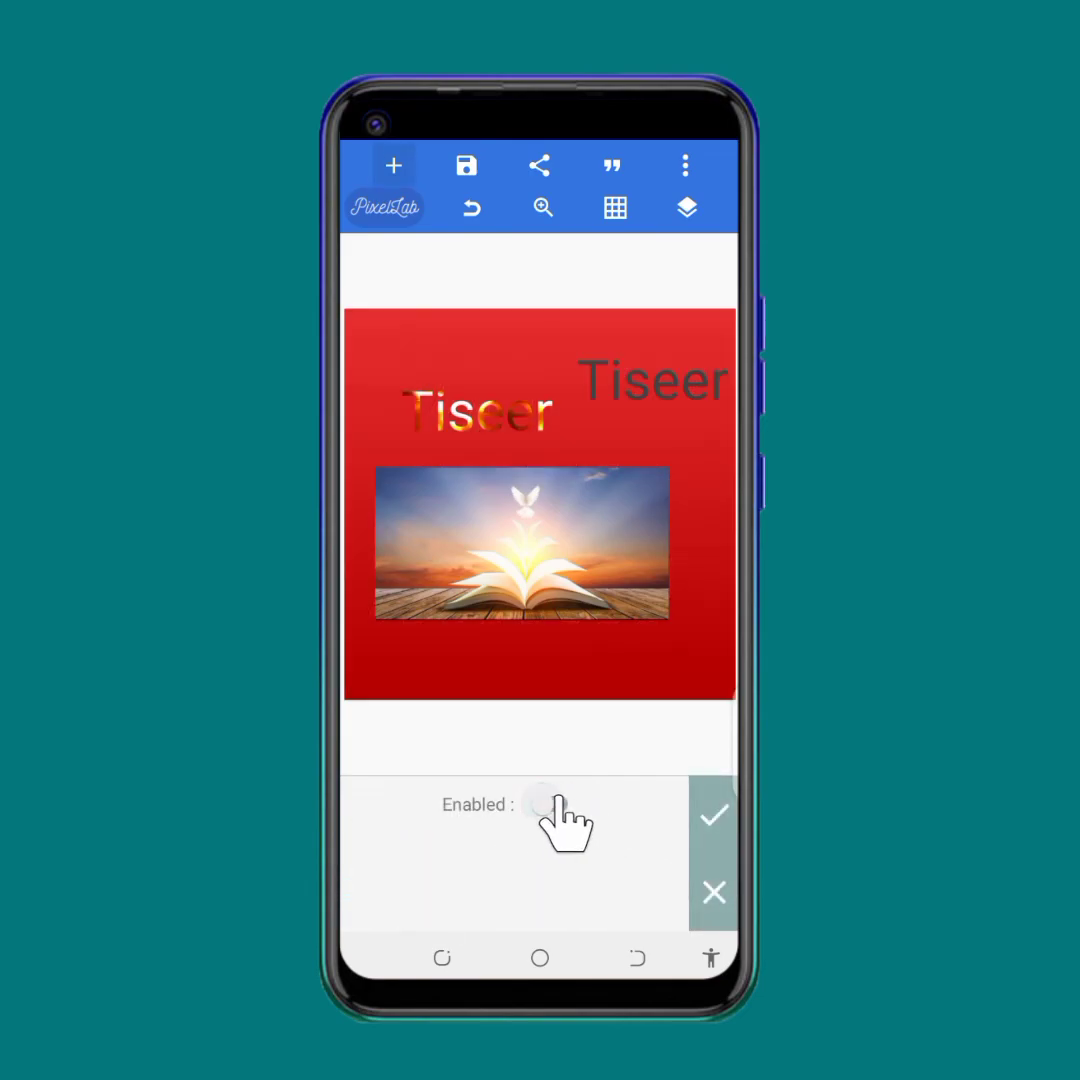
left_click(556, 805)
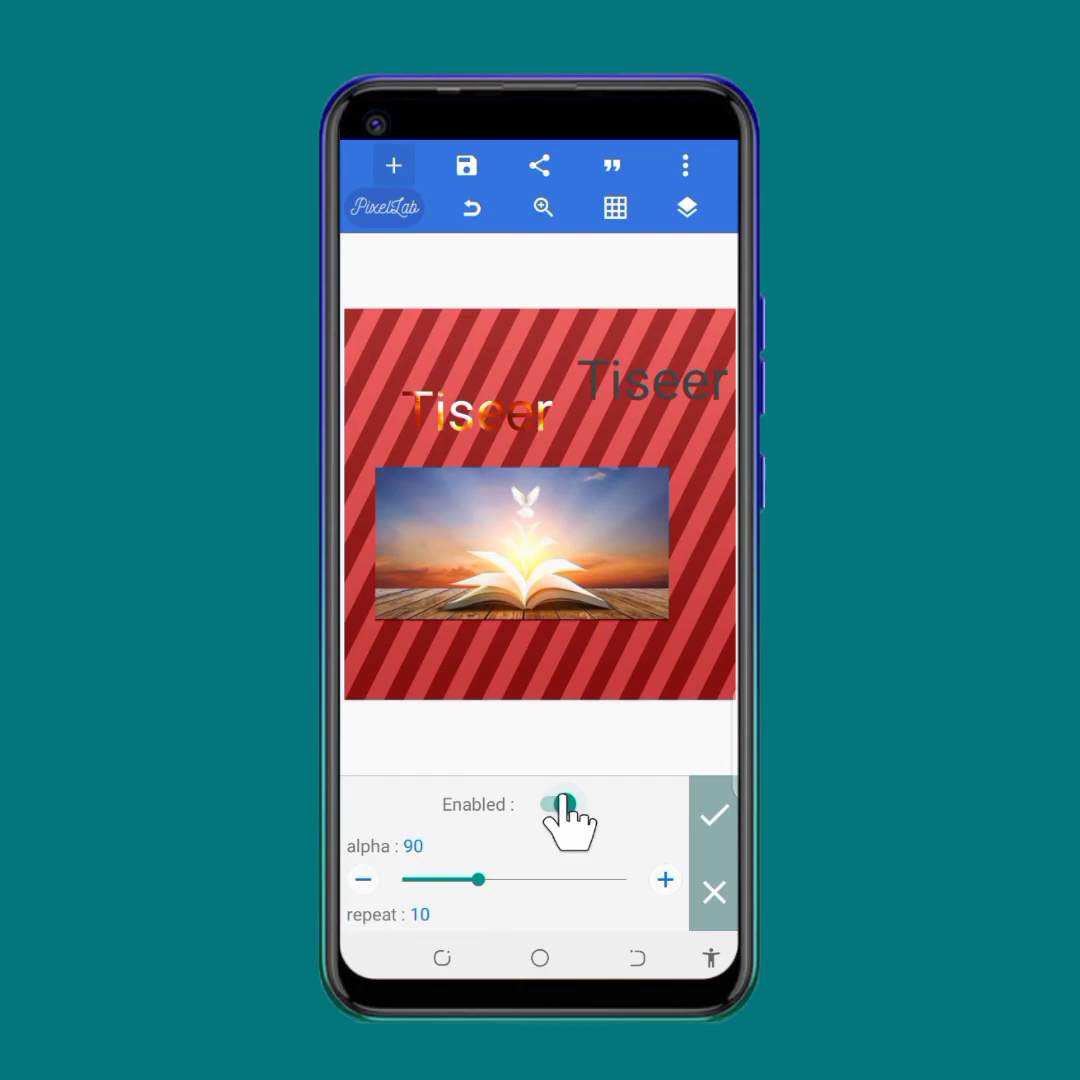
left_click(713, 892)
Try the noise effect on the red gradient background, adjust its alpha, and discard it.
left_click(516, 826)
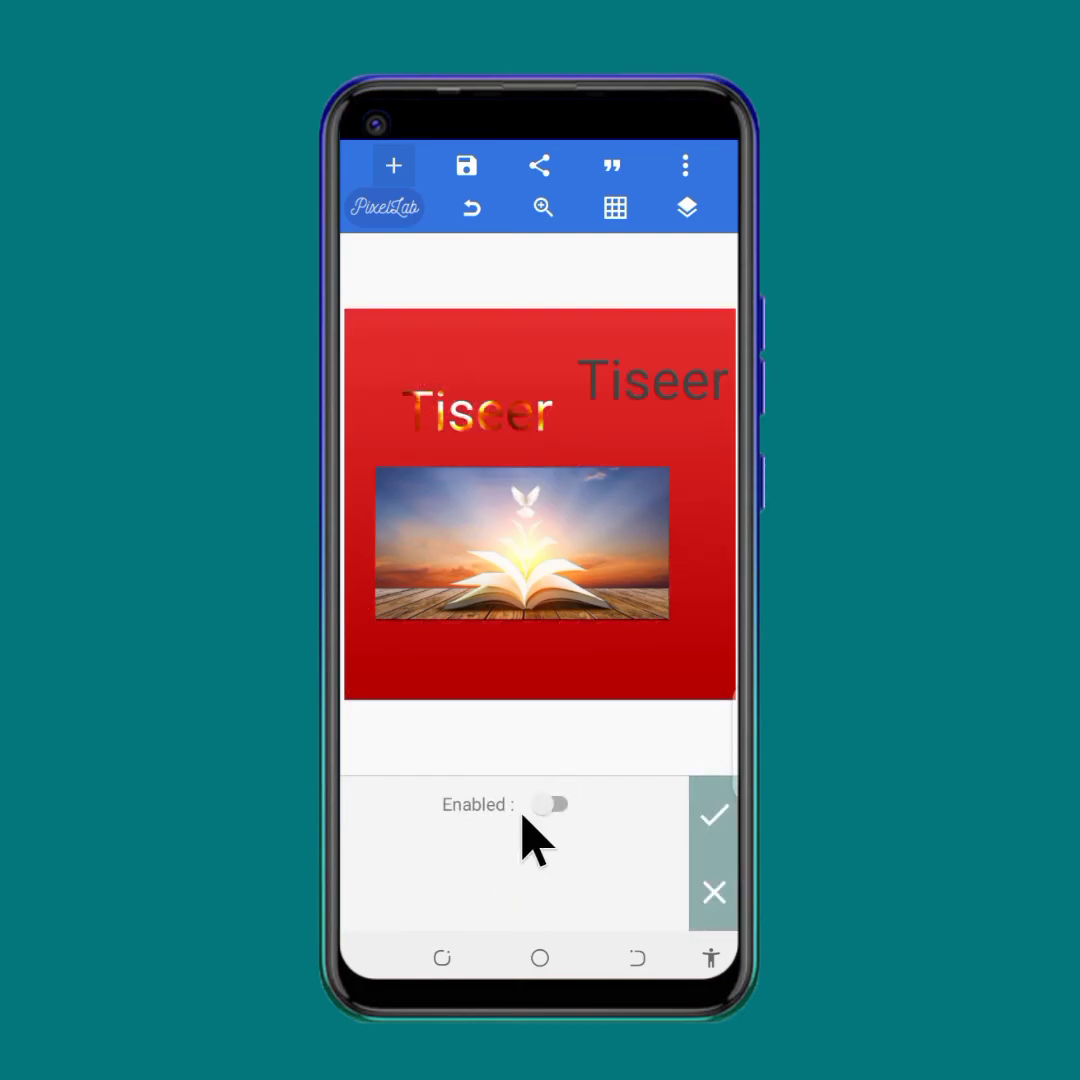
left_click(560, 805)
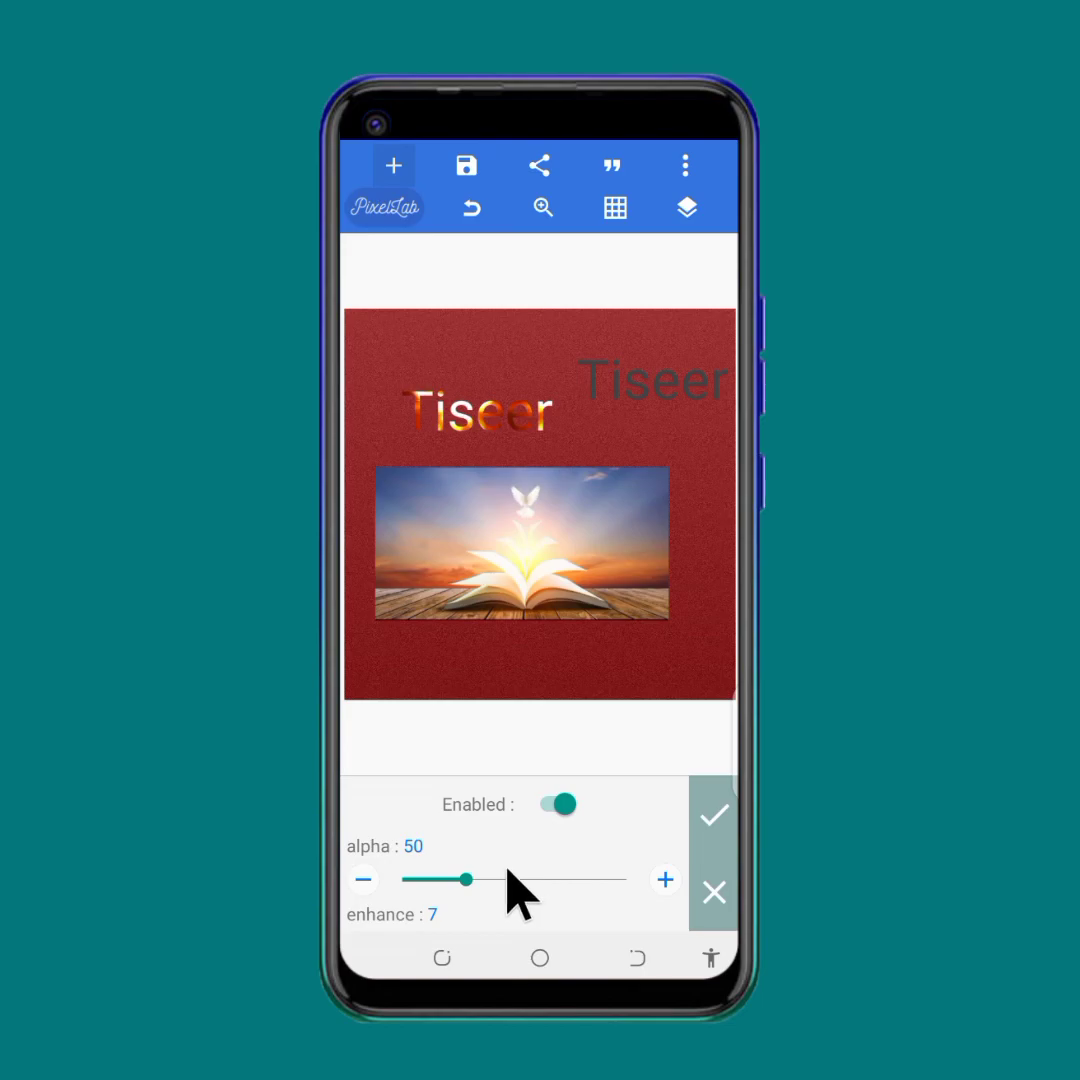
left_click_drag(468, 879, 444, 895)
left_click(712, 894)
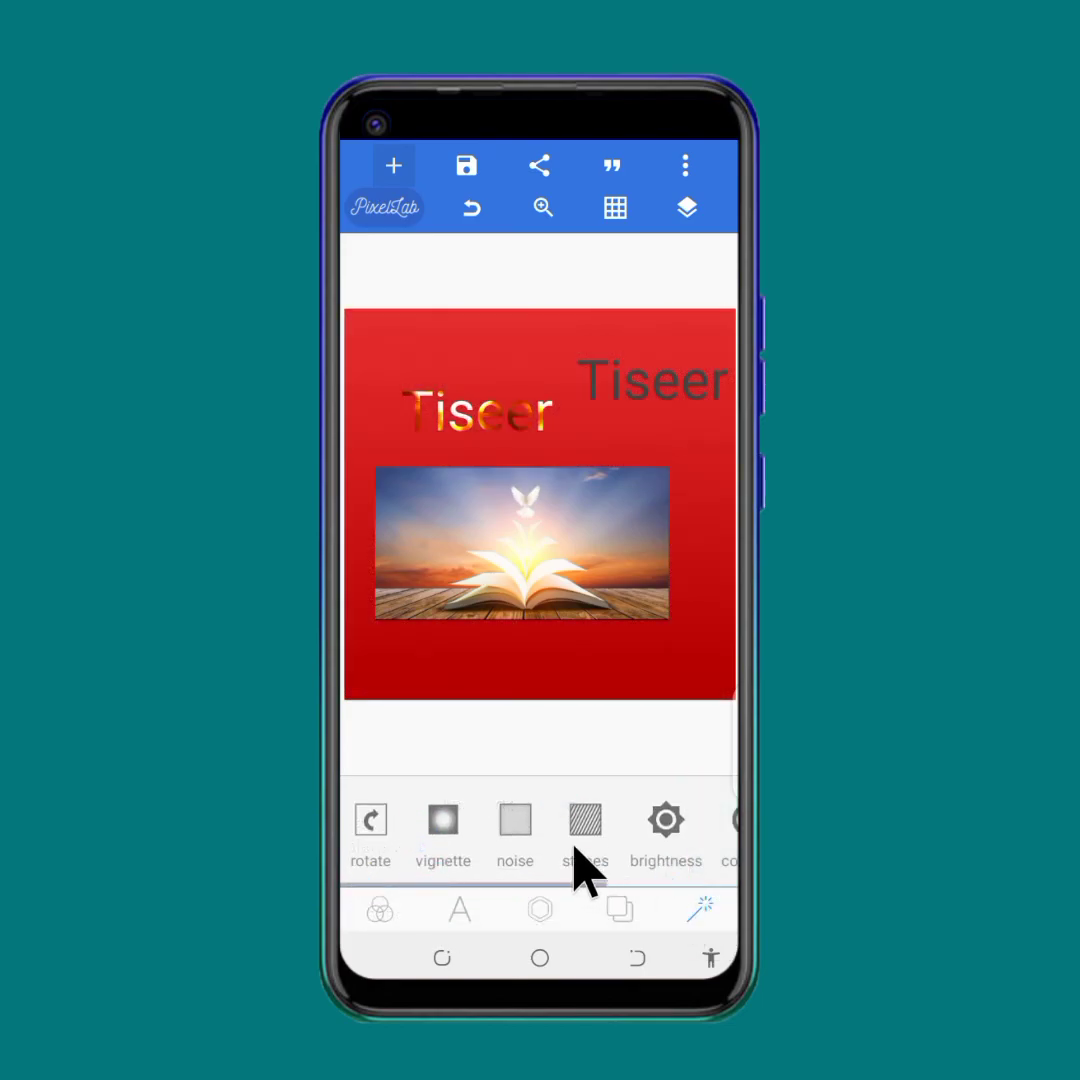
Try the vignette effect on the red gradient background and discard it.
left_click(443, 825)
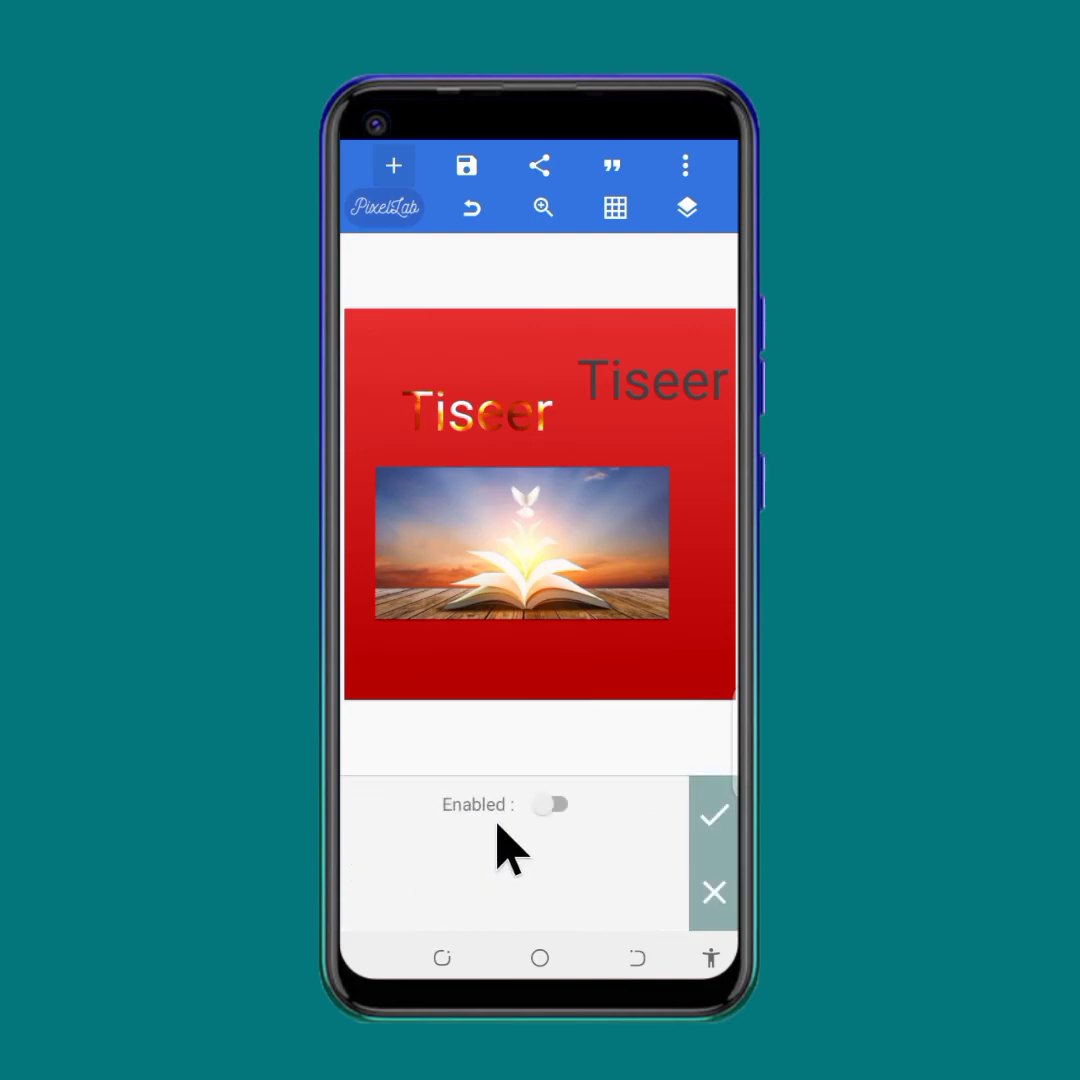
left_click(551, 806)
mouse_move(550, 868)
left_mouse_down()
mouse_move(526, 832)
mouse_move(535, 849)
left_mouse_up()
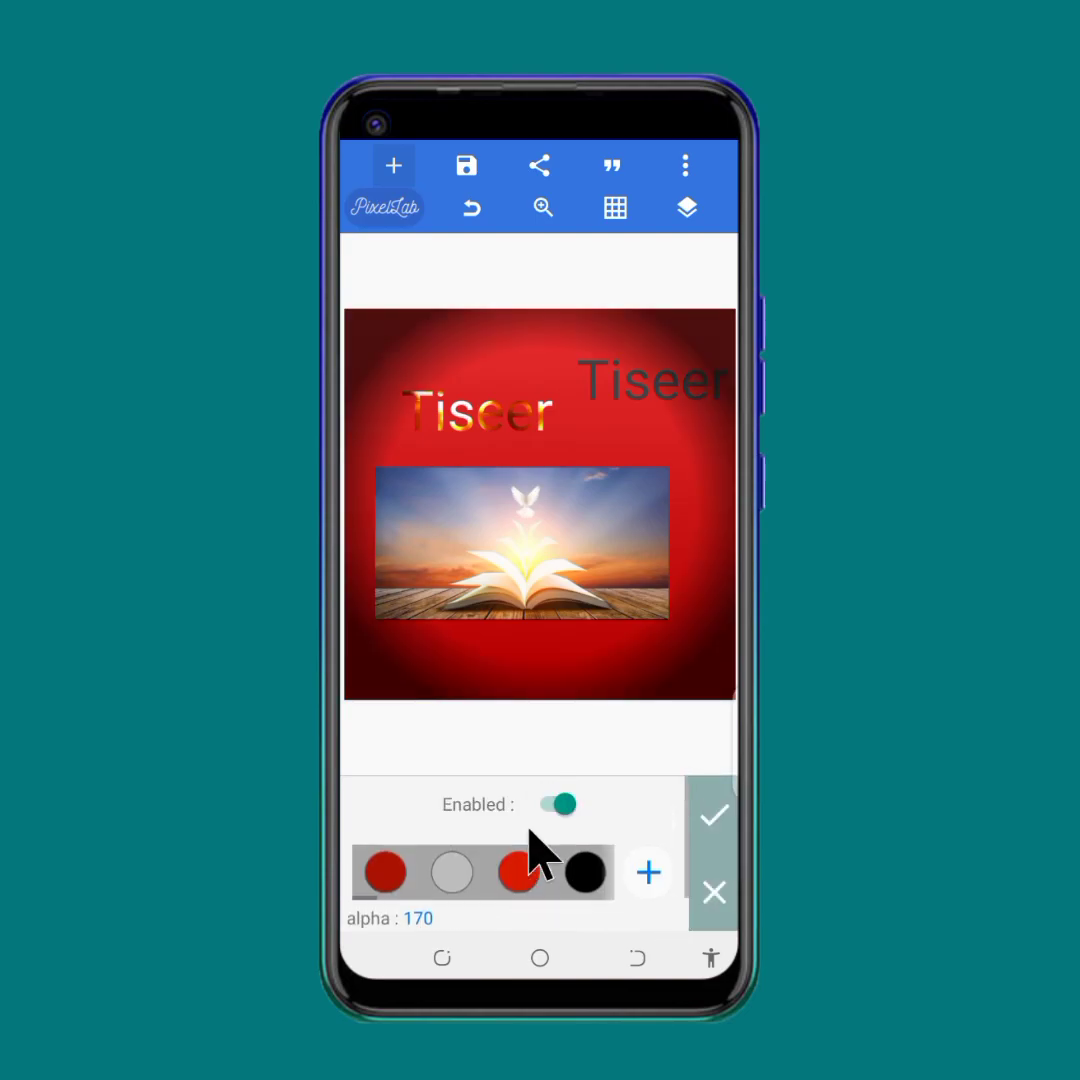
left_click(713, 893)
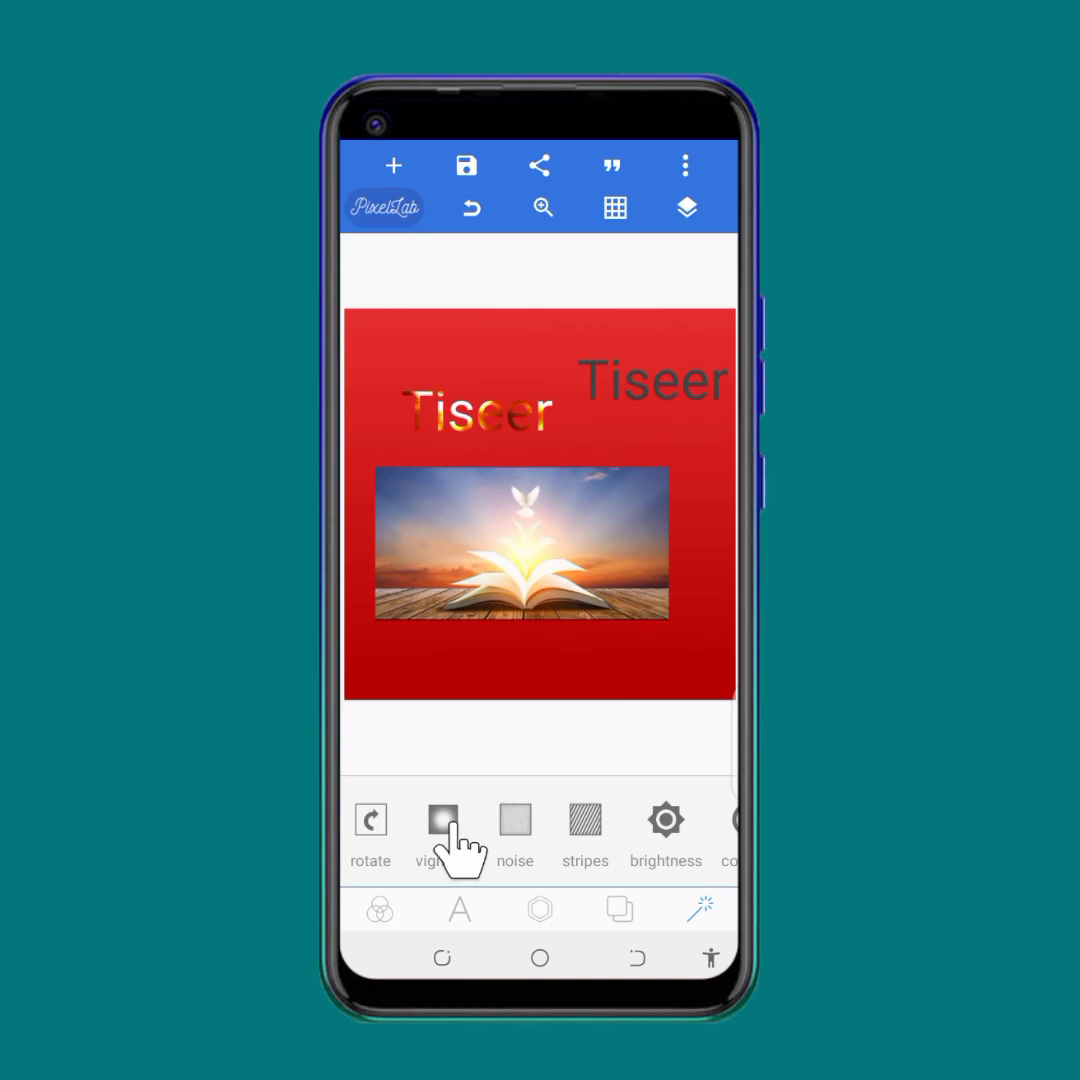
mouse_move(334, 286)
left_mouse_down()
mouse_move(394, 342)
mouse_move(409, 629)
mouse_move(726, 535)
left_mouse_up()
left_click_drag(541, 343, 519, 678)
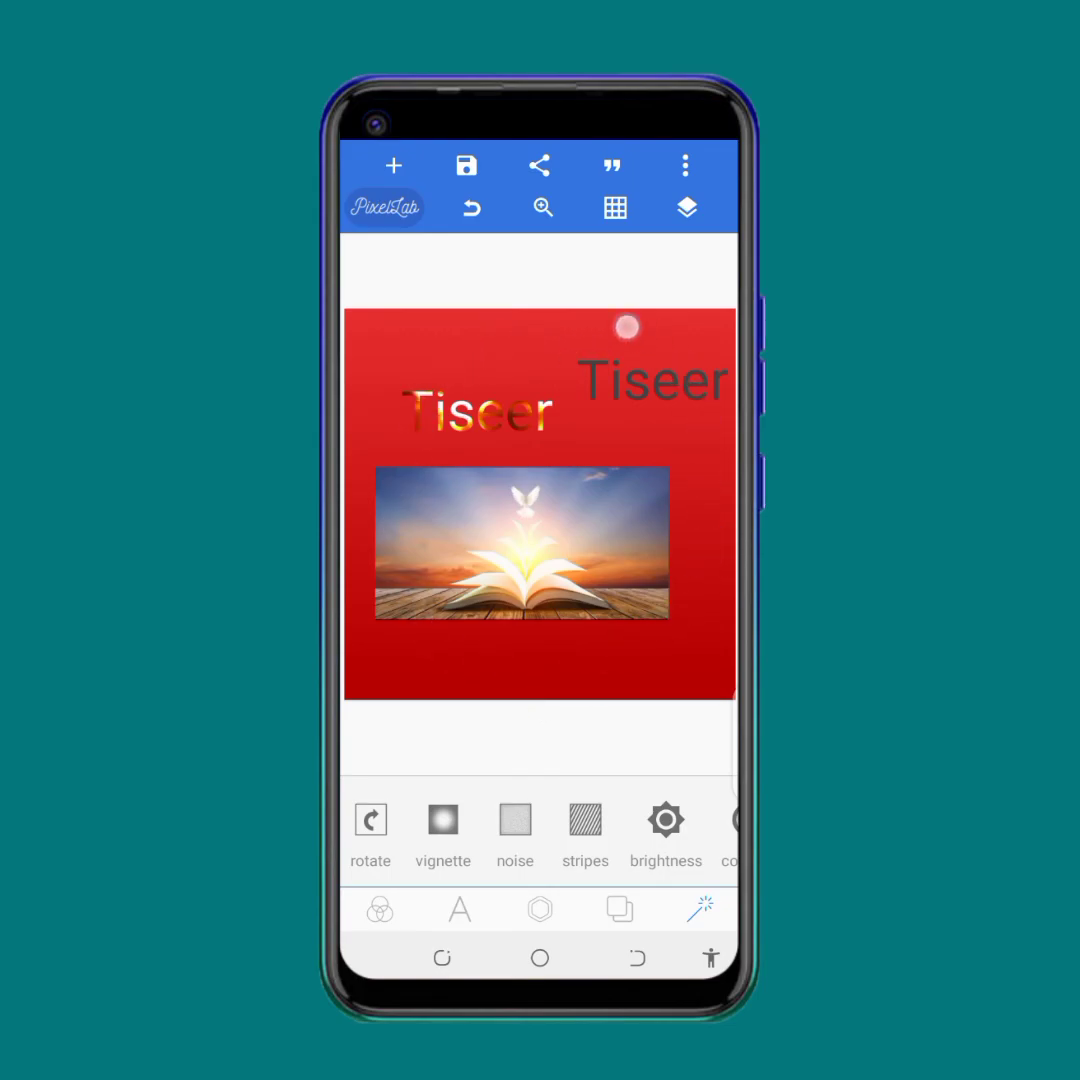
left_click_drag(627, 327, 476, 656)
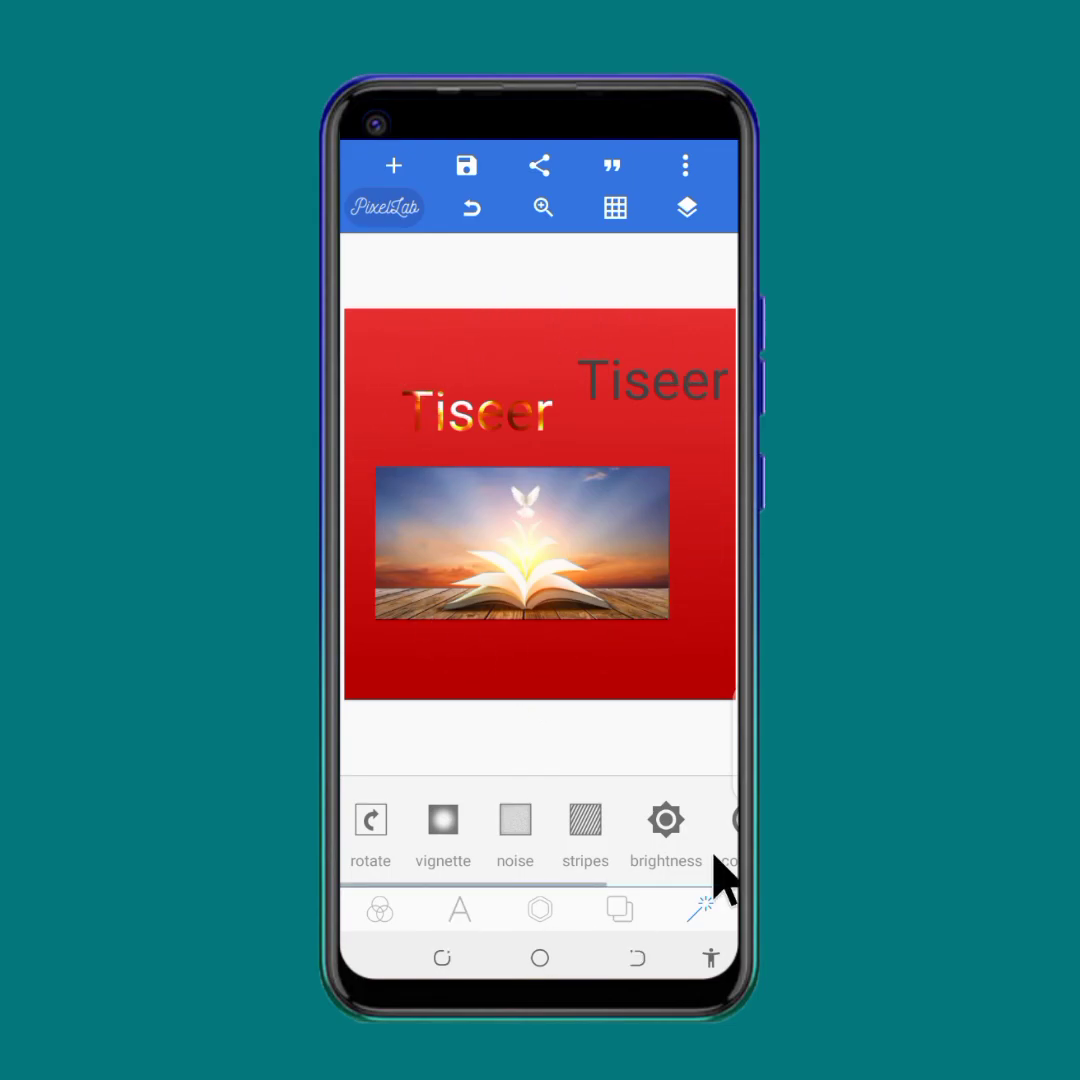
left_click(370, 822)
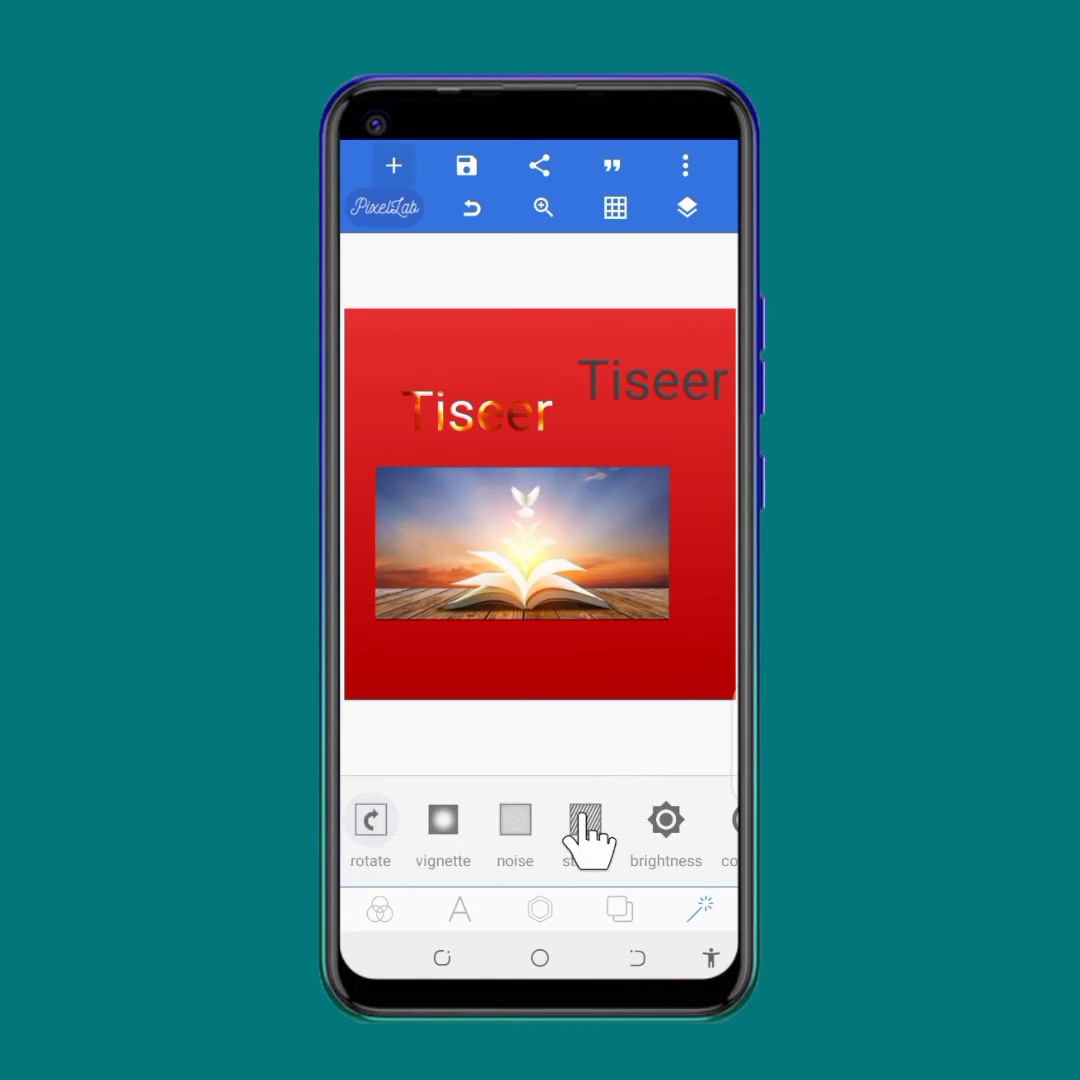
left_click_drag(590, 751, 370, 700)
left_click_drag(485, 828, 580, 822)
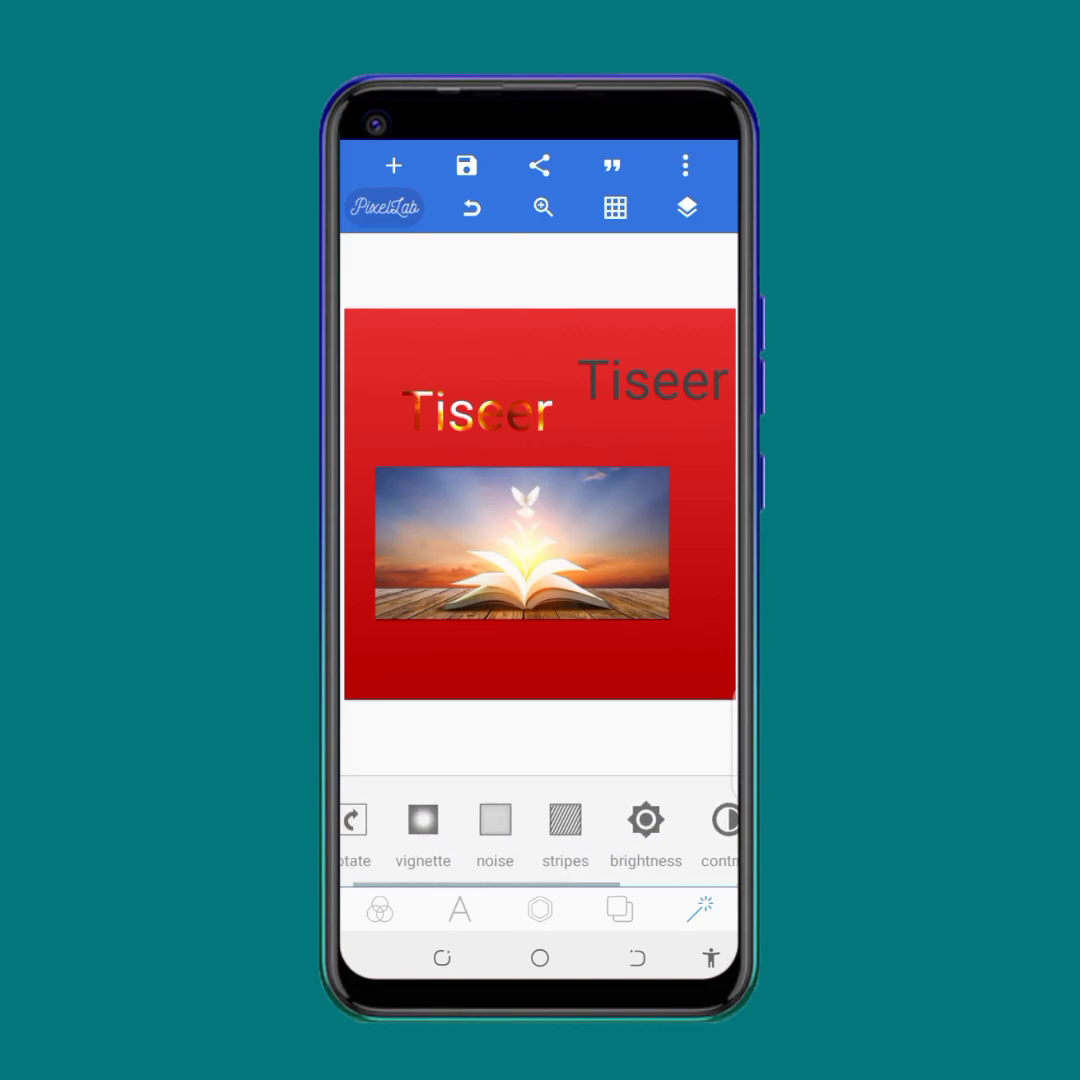